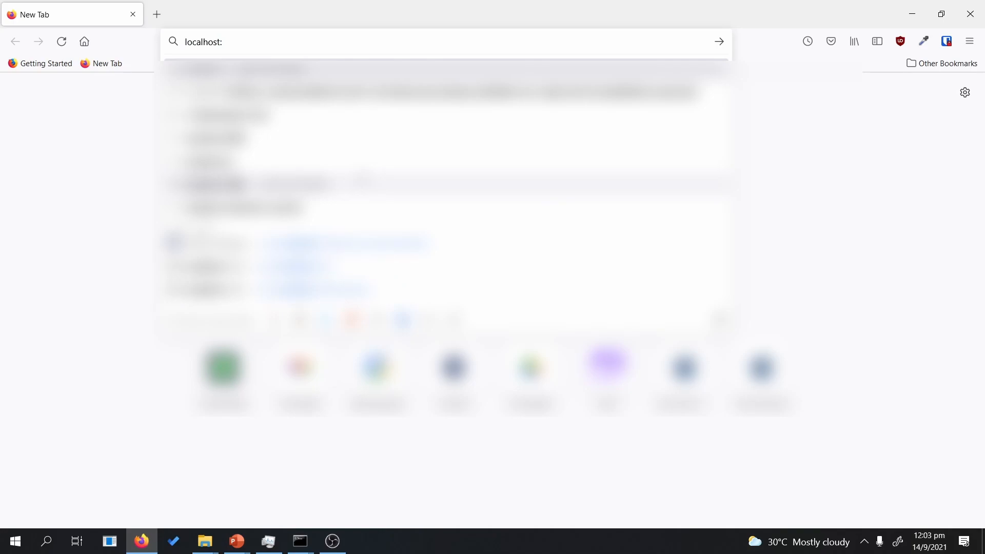
# Step: Load localhost:1740 and sign in as administrator, re-entering the saved password
pyautogui.press('Return')
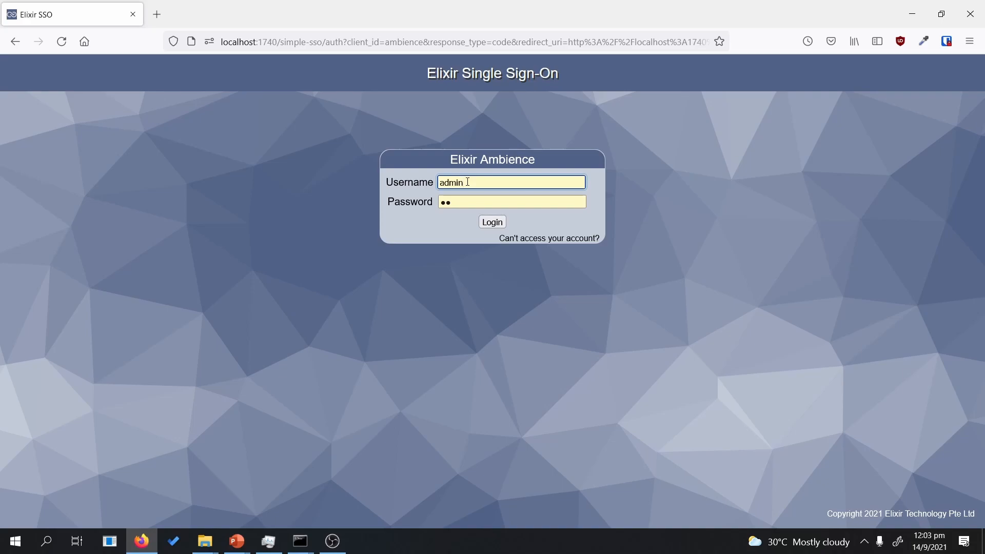
pyautogui.moveTo(476, 182); pyautogui.dragTo(405, 211)
pyautogui.click(419, 209)
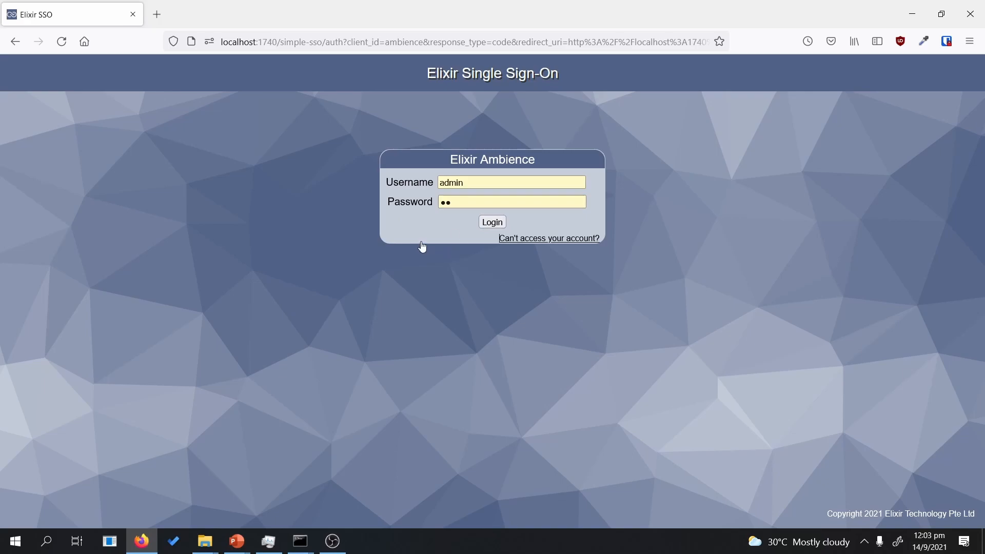
pyautogui.click(549, 238)
pyautogui.click(579, 321)
pyautogui.doubleClick(483, 205)
pyautogui.press('BackSpace')
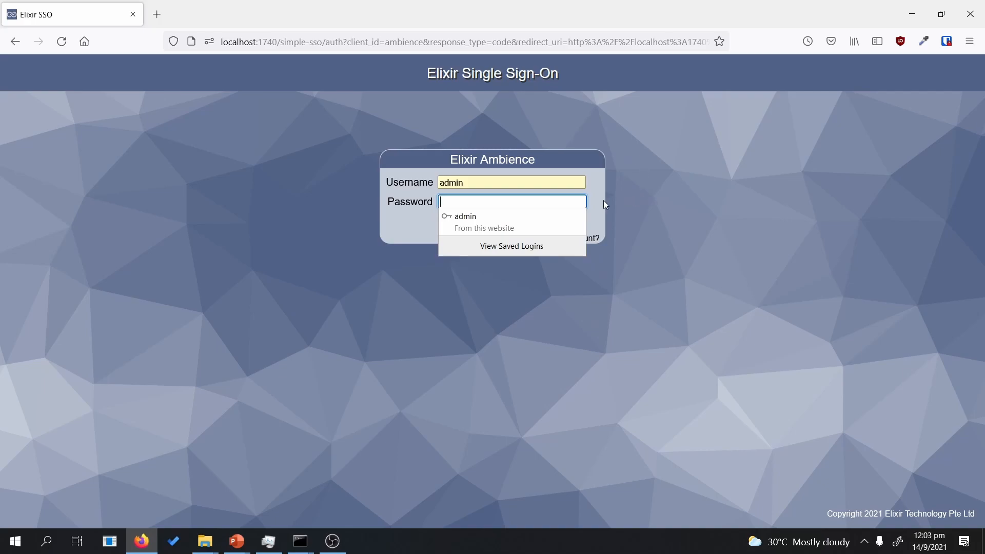
pyautogui.write('ad')
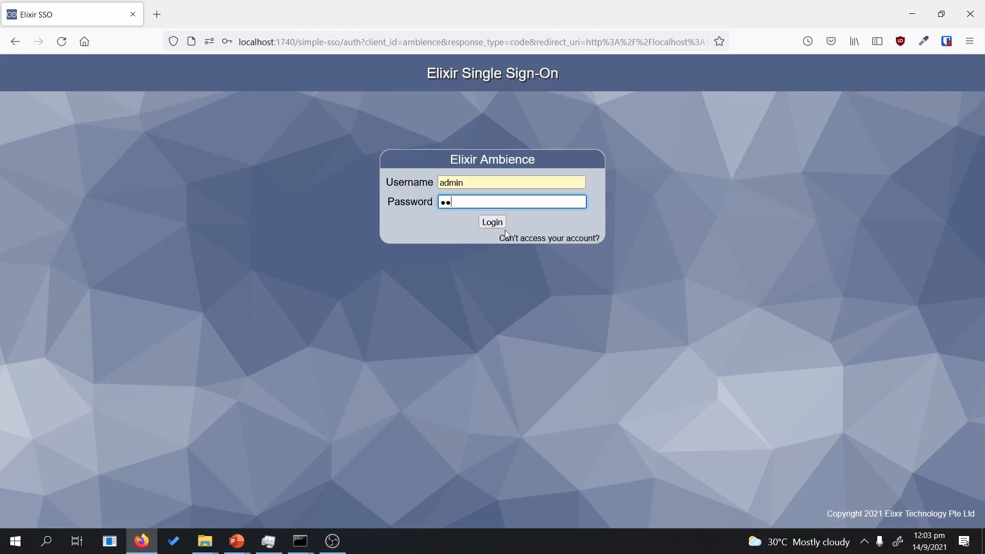
pyautogui.click(505, 222)
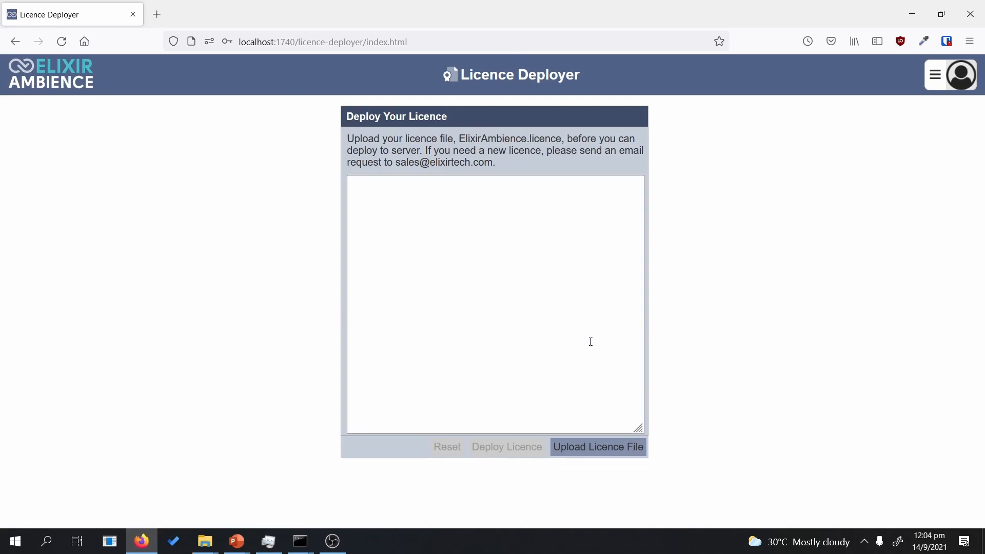
# Step: Upload the licence file ElixirAmbience(9).licence and confirm it so it validates
pyautogui.click(620, 453)
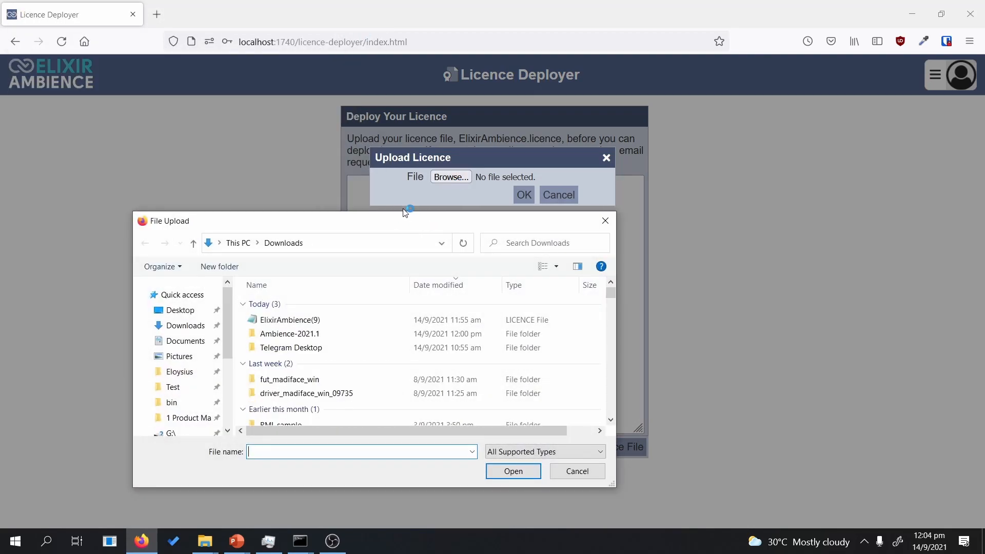
pyautogui.doubleClick(328, 318)
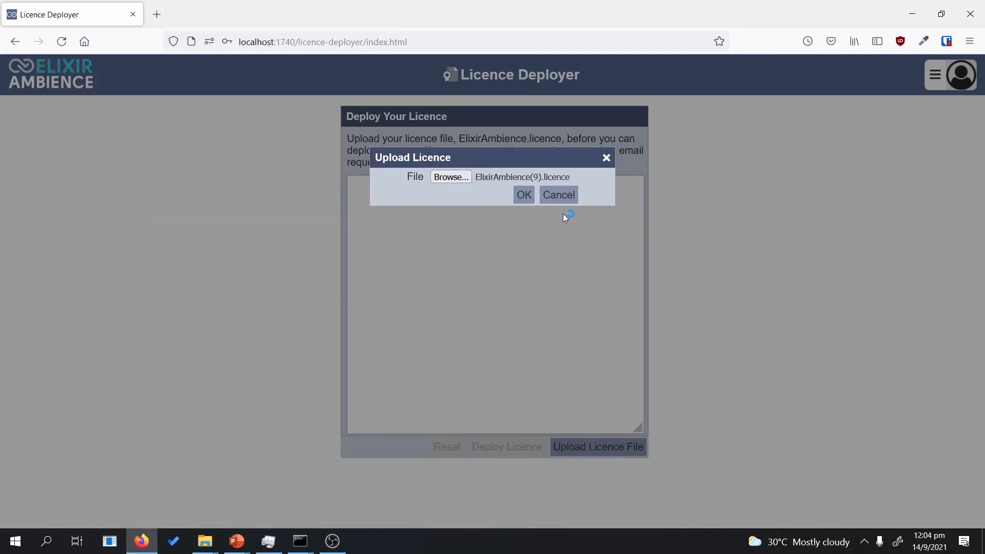
pyautogui.click(525, 198)
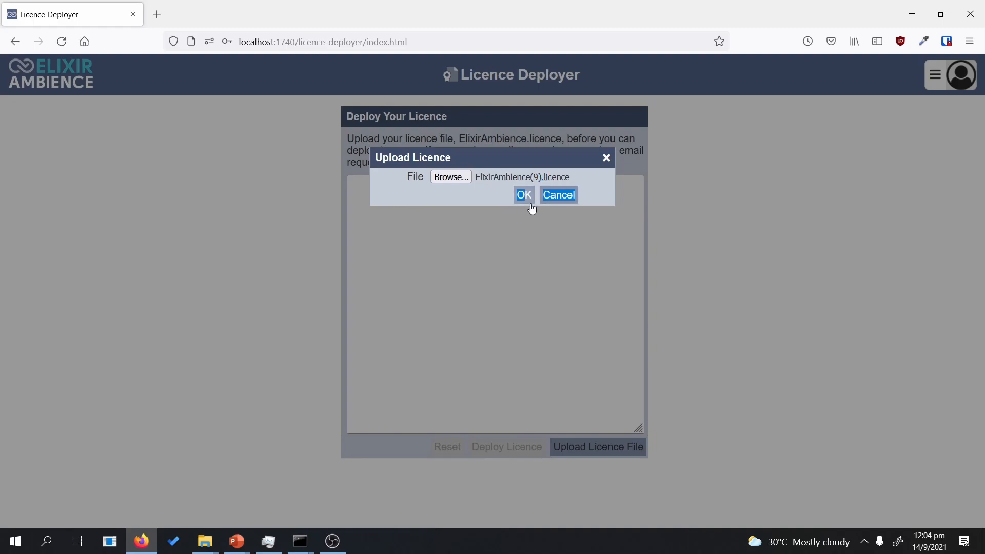
pyautogui.click(524, 198)
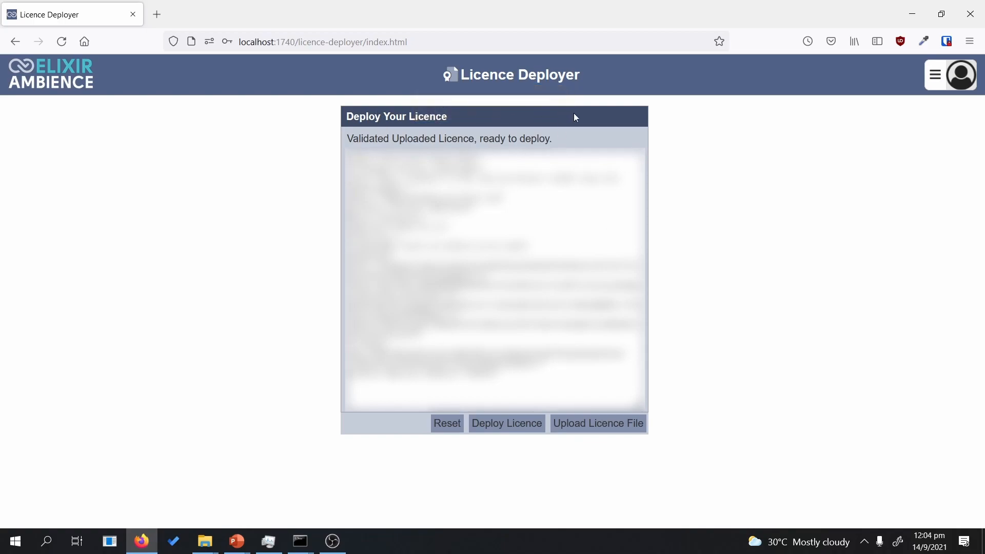
# Step: Deploy the validated licence and bring the server's command window forward
pyautogui.click(537, 431)
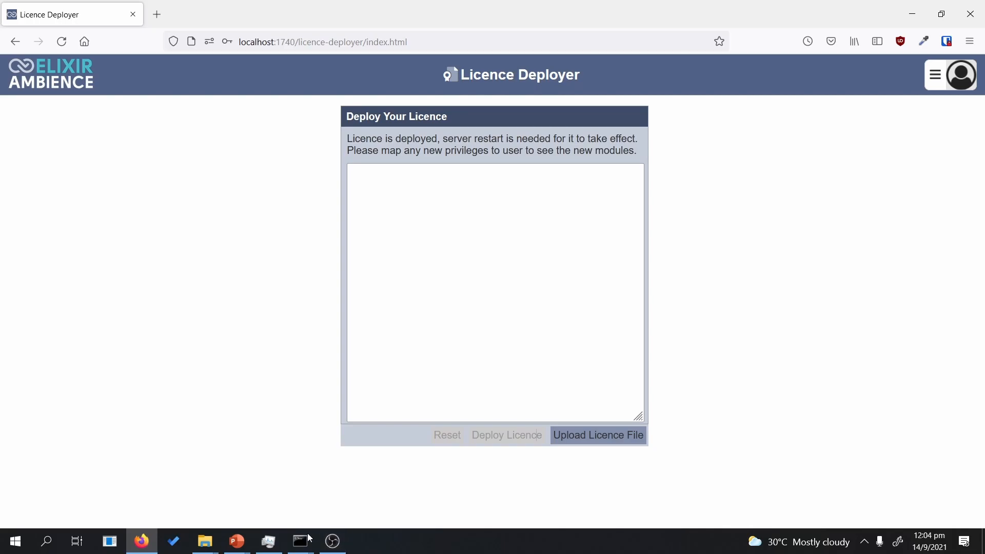
pyautogui.moveTo(300, 539)
pyautogui.click(374, 500)
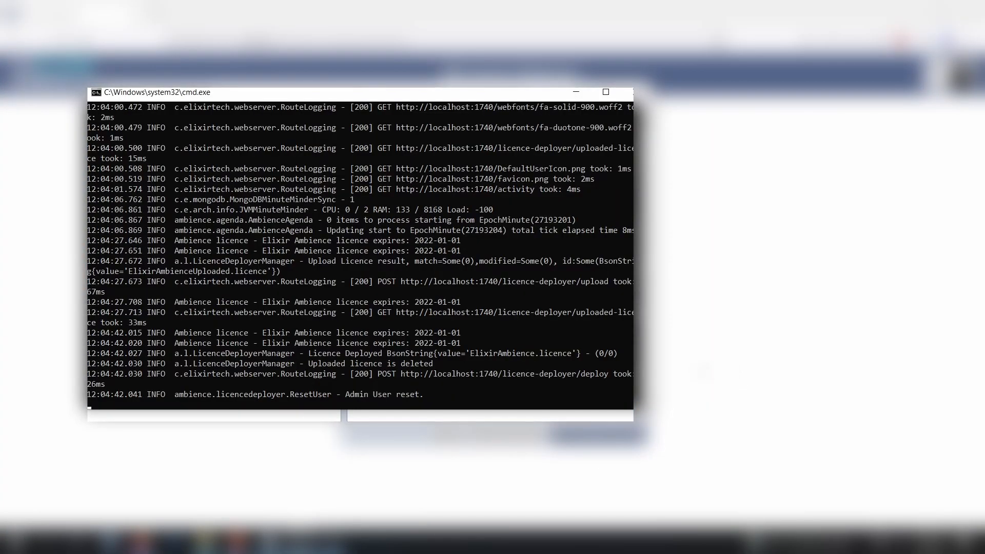
# Step: Stop the running Ambience server with Ctrl+C and confirm terminating the batch job
pyautogui.hotkey('ctrl', 'c')
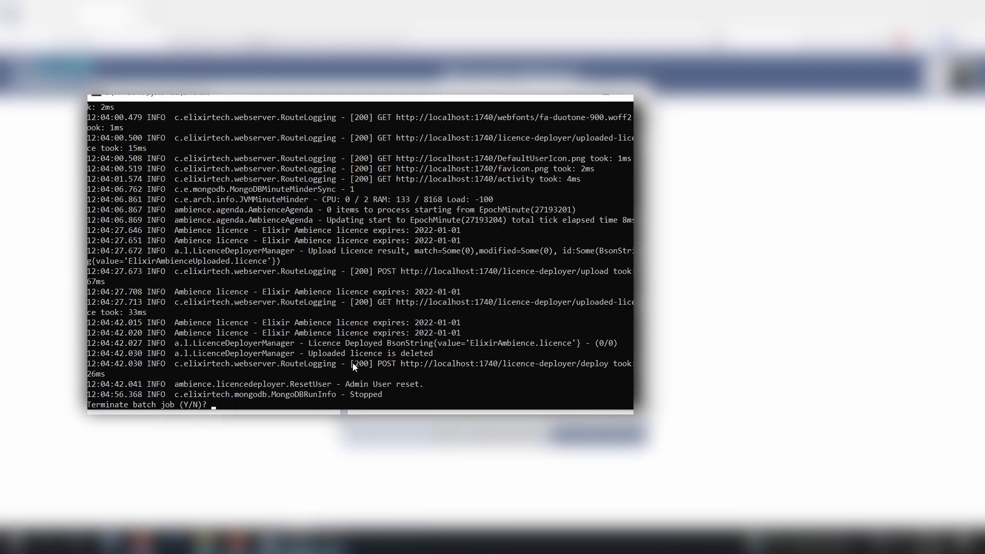
pyautogui.write('y')
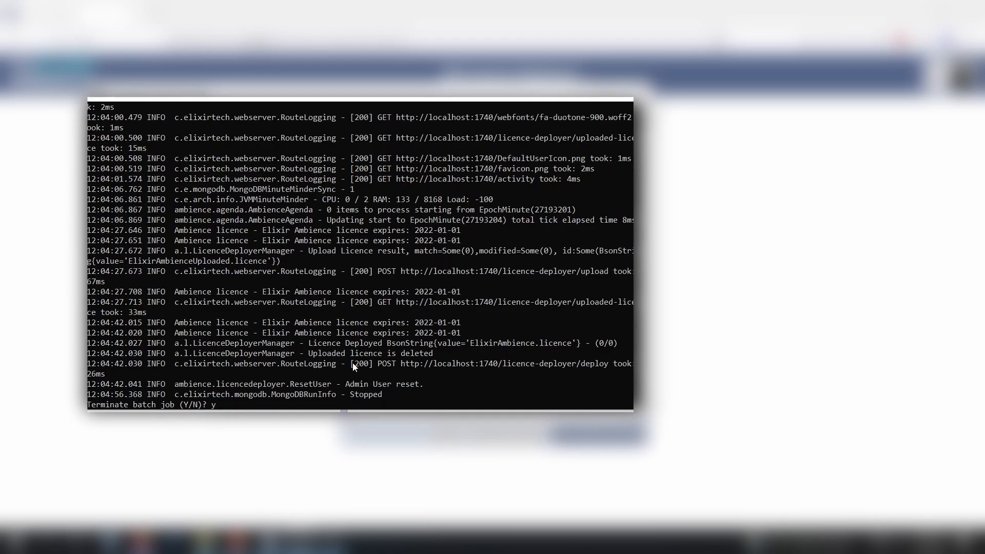
pyautogui.press('Return')
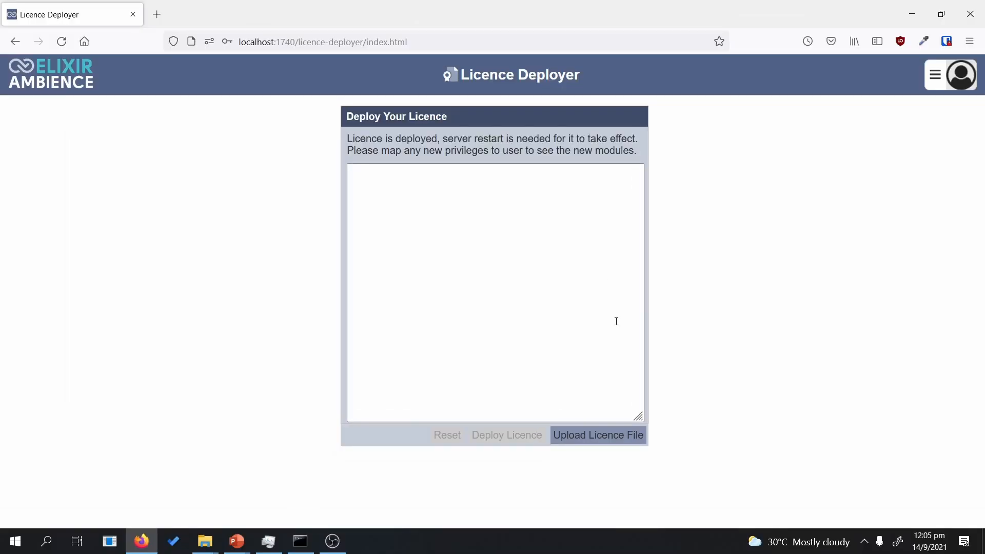
# Step: Relaunch the server with run-server.bat from the bin folder and return to the browser
pyautogui.rightClick(208, 538)
pyautogui.click(239, 533)
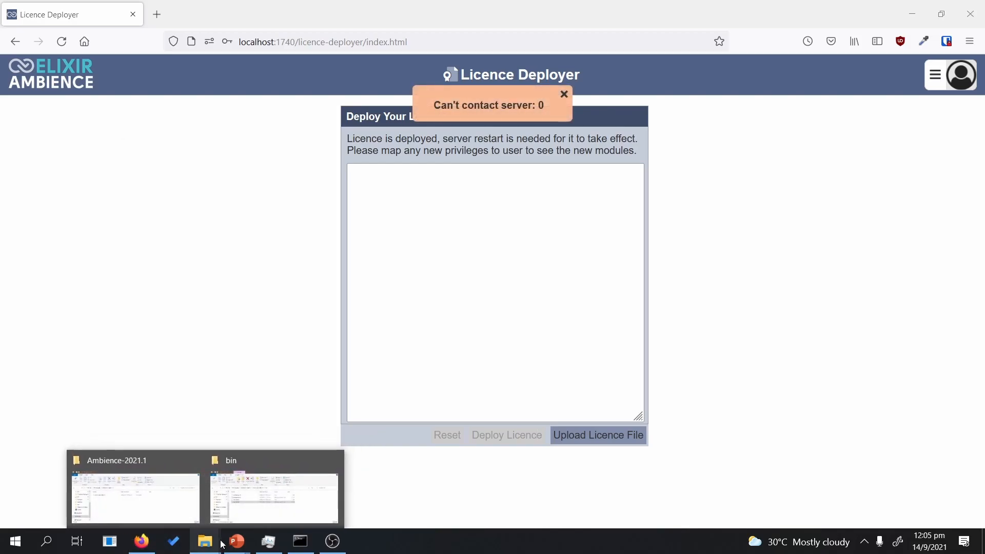
pyautogui.click(250, 497)
pyautogui.doubleClick(362, 323)
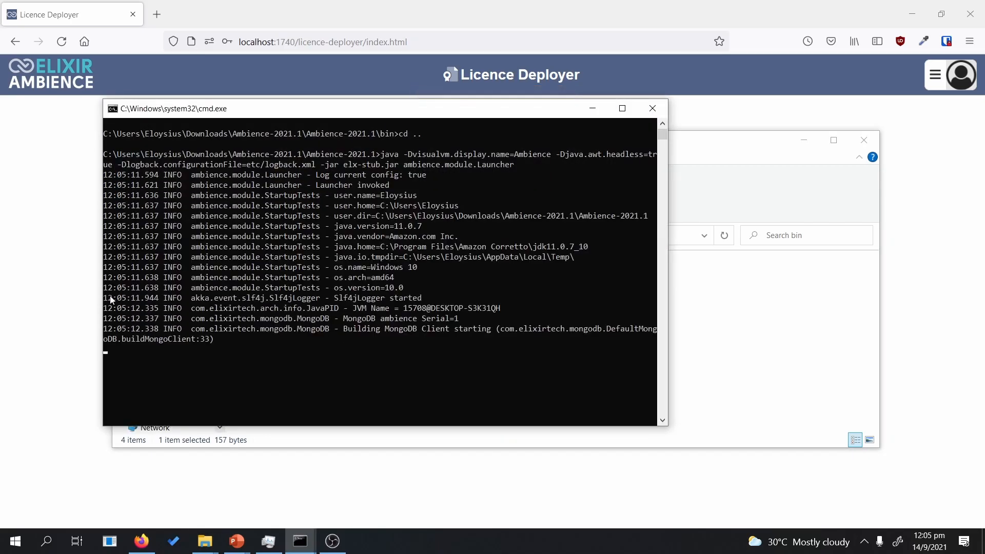
pyautogui.click(82, 291)
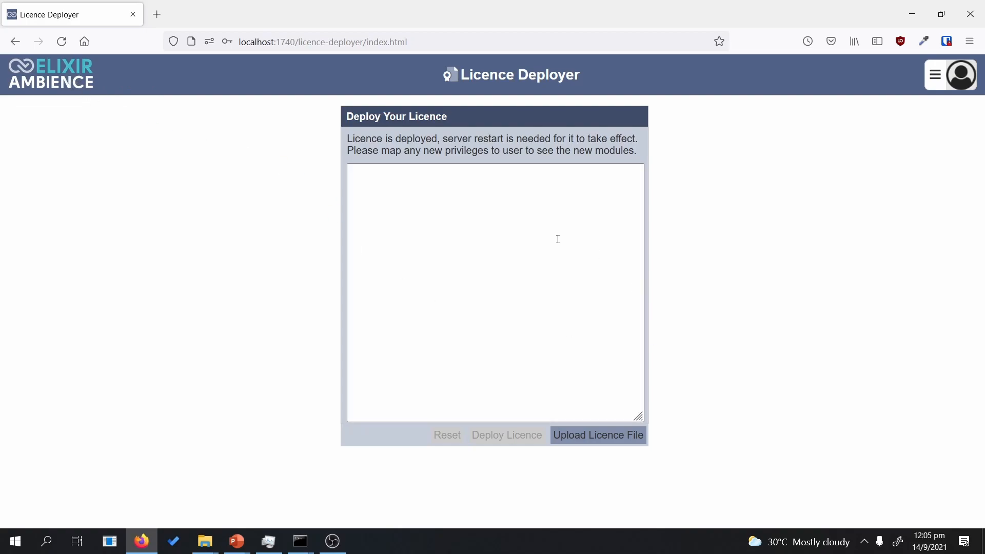
# Step: Sign out of Ambience Suite from the avatar menu and sign back in as administrator
pyautogui.click(55, 87)
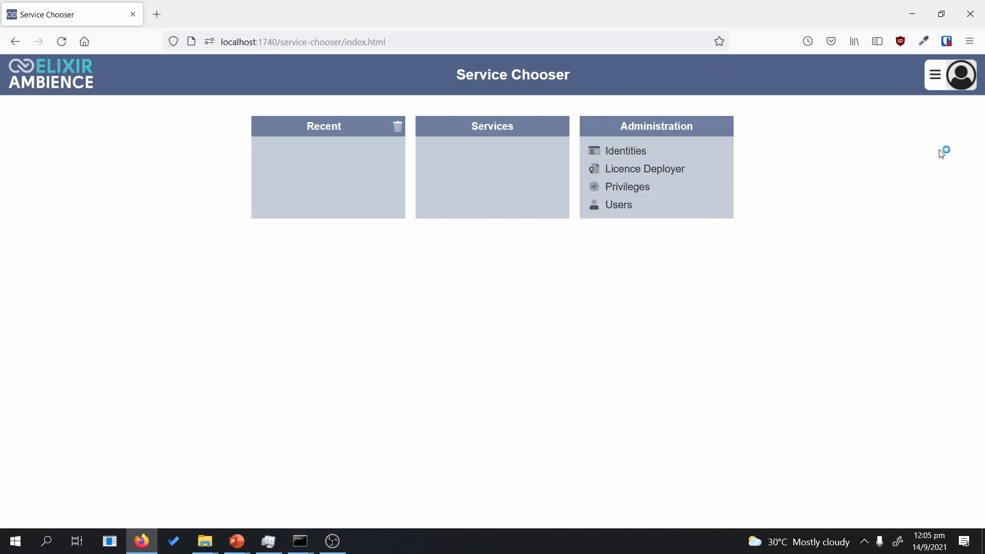
pyautogui.click(965, 91)
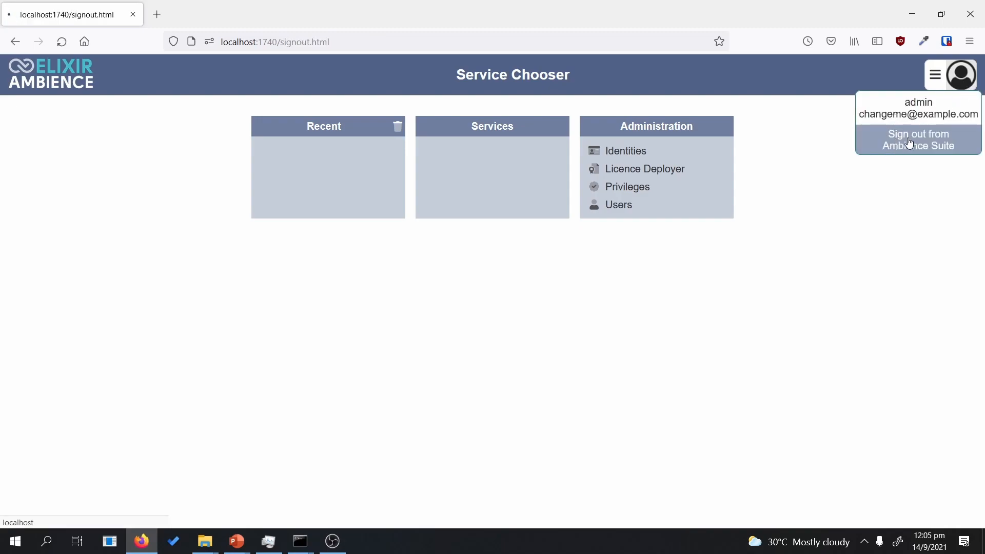
pyautogui.click(889, 149)
pyautogui.click(24, 146)
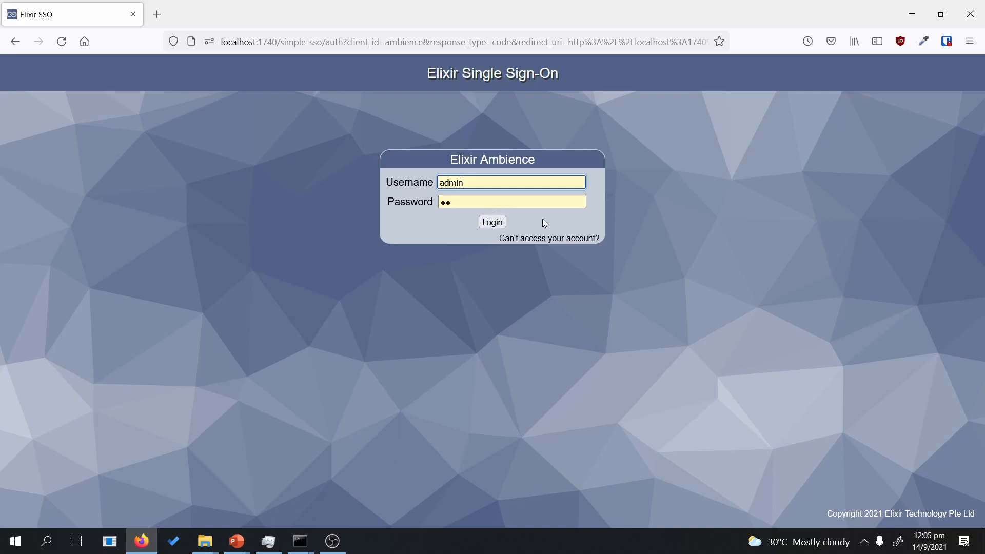
pyautogui.click(492, 221)
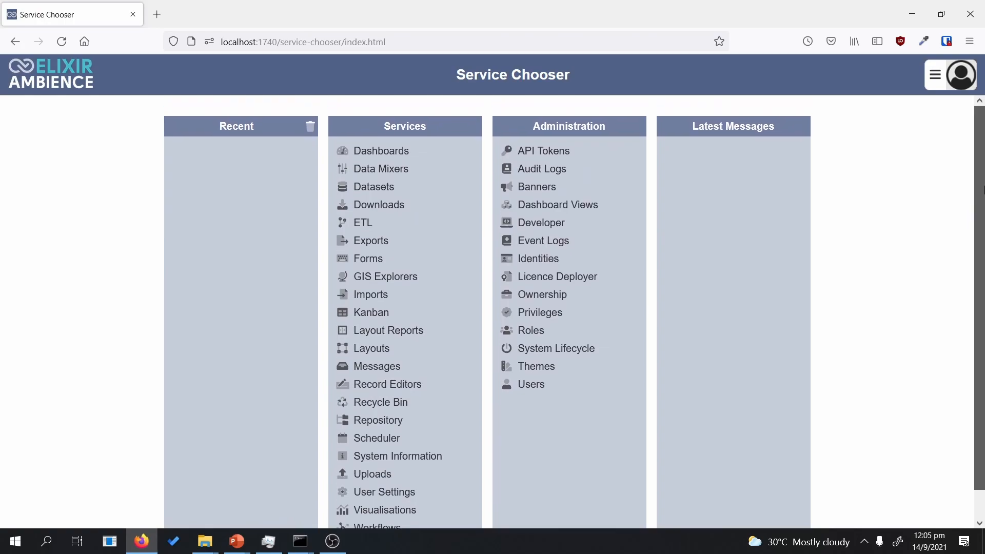
# Step: Open the Imports service from the navigation menu
pyautogui.scroll(-1, 425, 369)
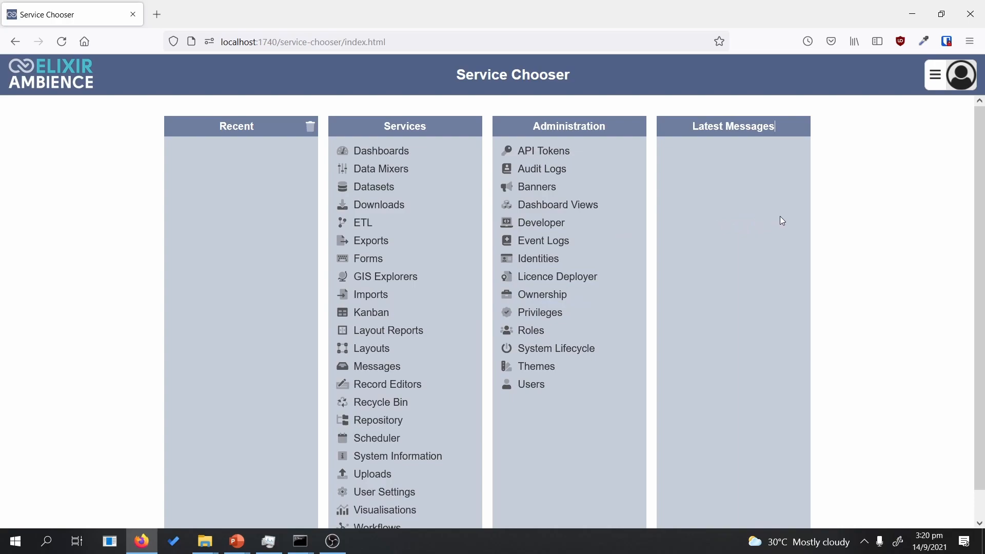
pyautogui.click(936, 85)
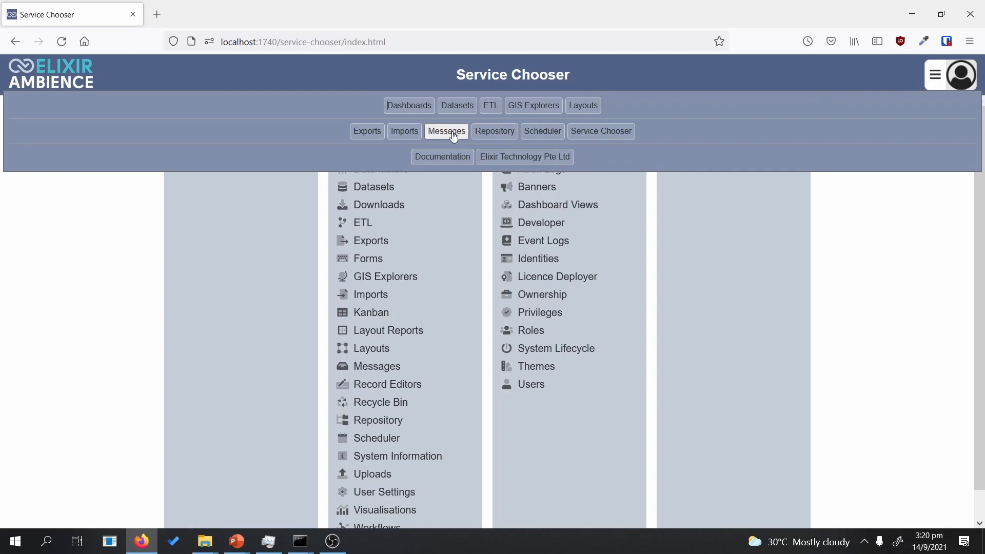
pyautogui.click(419, 138)
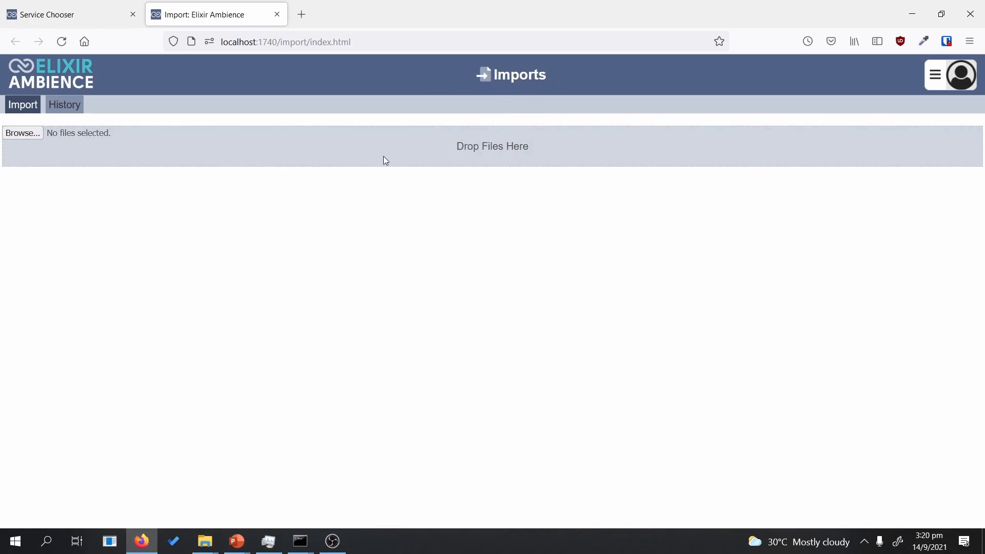
# Step: Choose WA_Fn-UseC_-HR-Employee-Attrition.csv on the Imports page and upload it
pyautogui.click(24, 134)
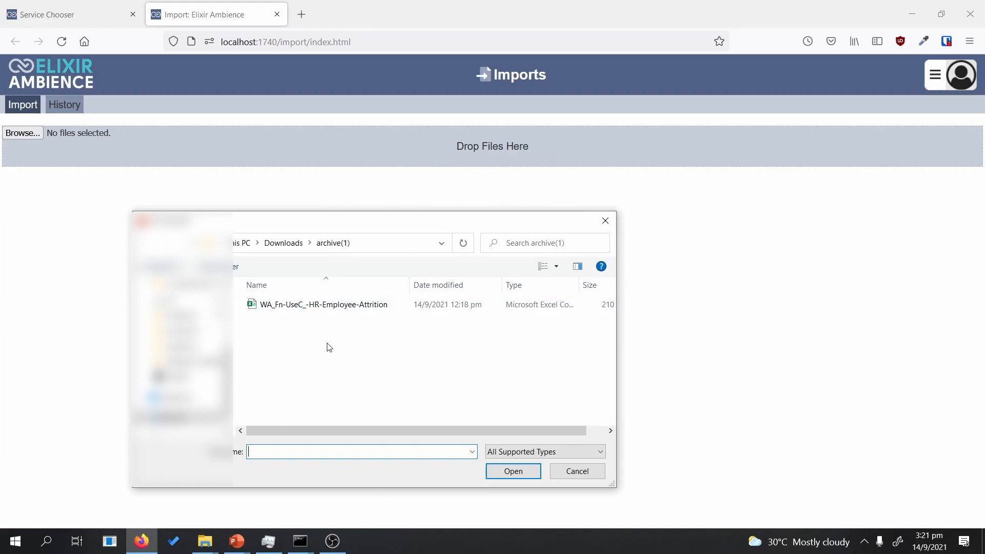
pyautogui.doubleClick(347, 308)
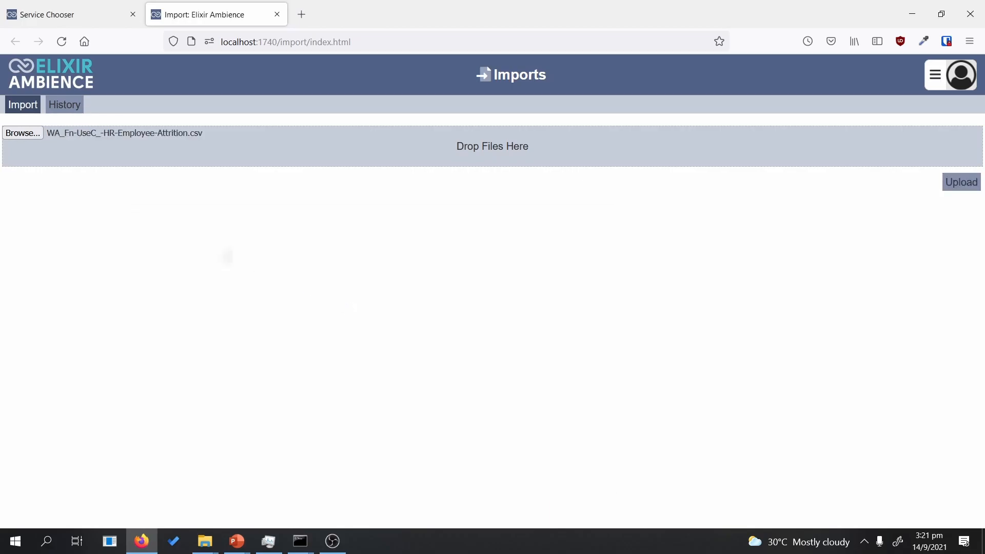
pyautogui.click(963, 190)
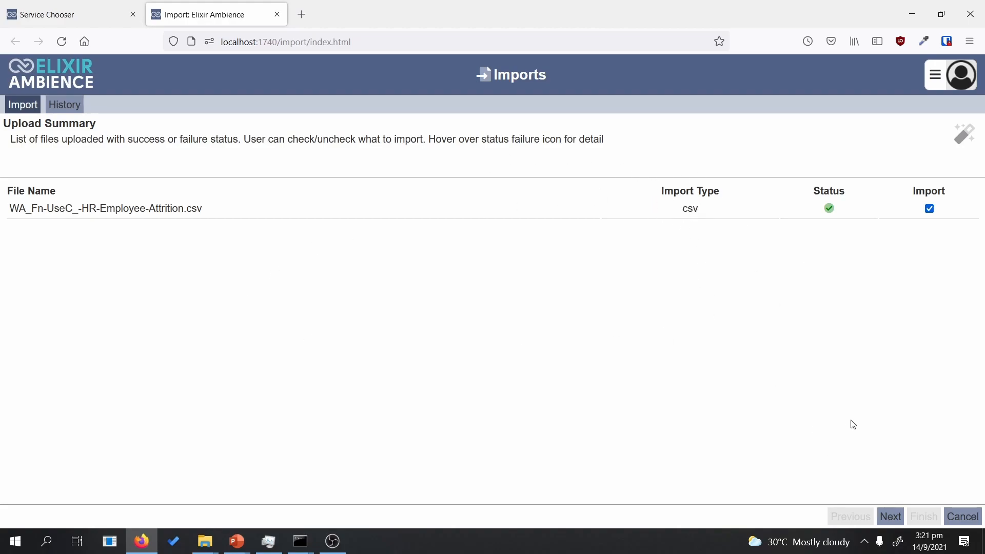
# Step: Trim the WA_Fn-UseC_- prefix so the import name reads HR-Employee-Attrition.csv
pyautogui.click(891, 517)
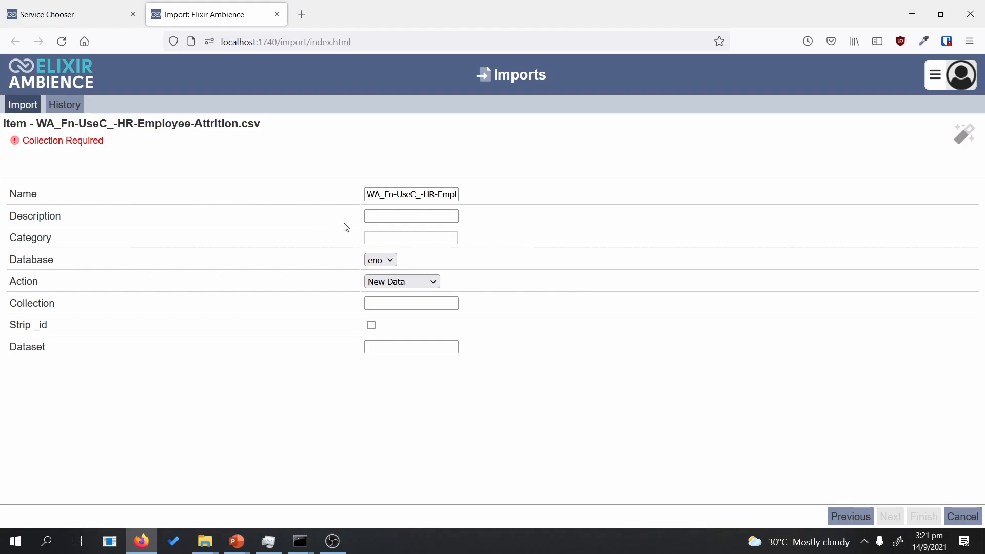
pyautogui.click(372, 216)
pyautogui.click(431, 194)
pyautogui.moveTo(437, 193); pyautogui.dragTo(348, 187)
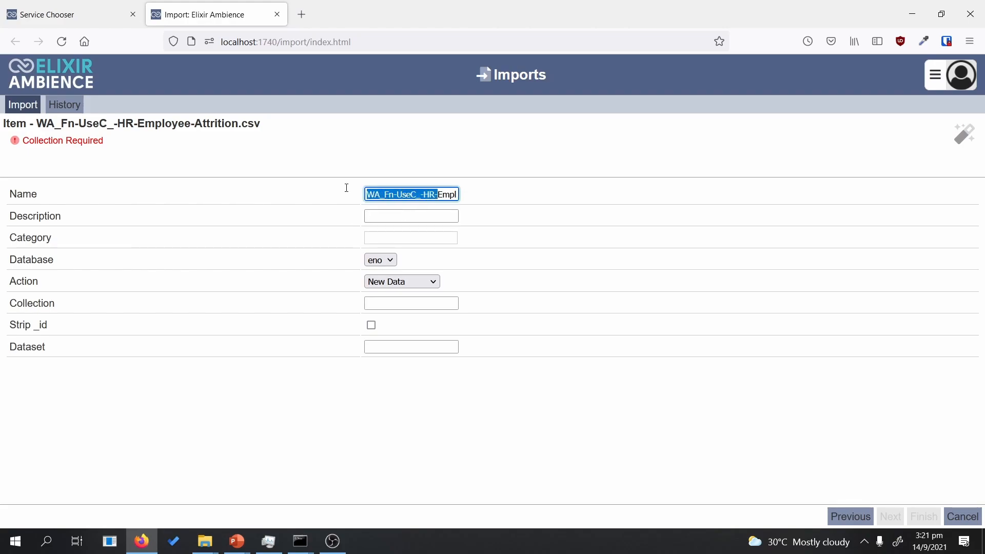
pyautogui.click(424, 194)
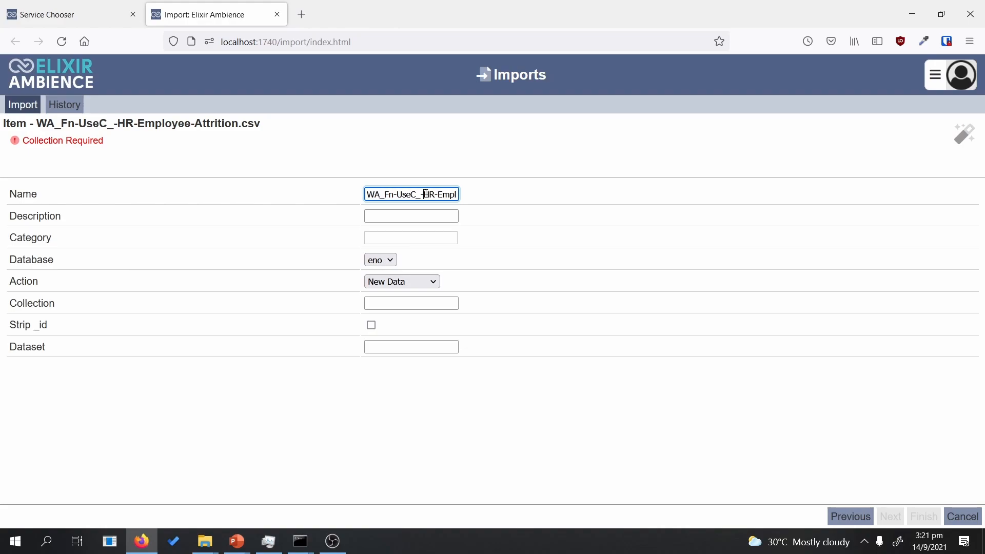
pyautogui.moveTo(424, 194); pyautogui.dragTo(355, 197)
pyautogui.press('BackSpace')
# Step: Set the collection to HR-Employee-Attrition by copying it from the name
pyautogui.moveTo(368, 192); pyautogui.dragTo(452, 189)
pyautogui.hotkey('ctrl', 'c')
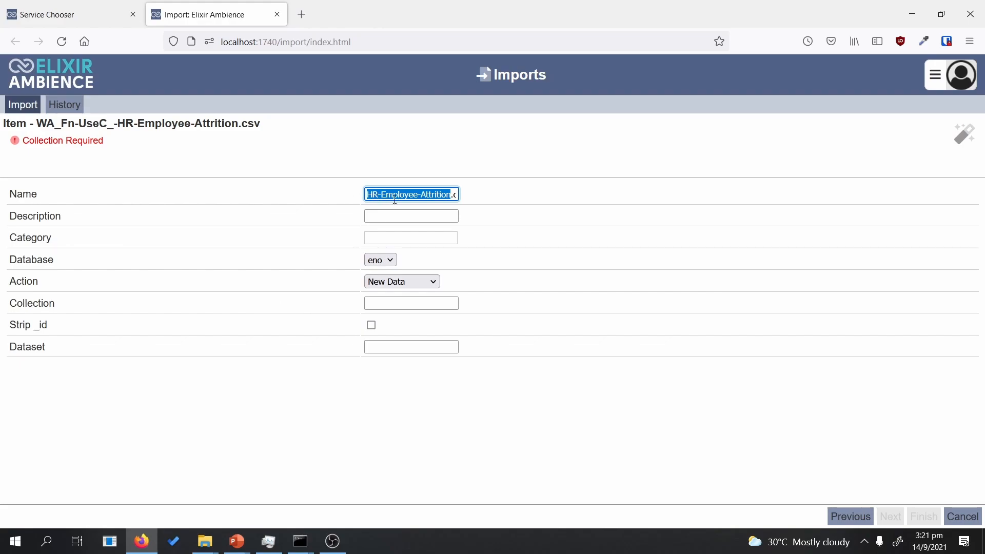
pyautogui.moveTo(451, 194); pyautogui.dragTo(477, 199)
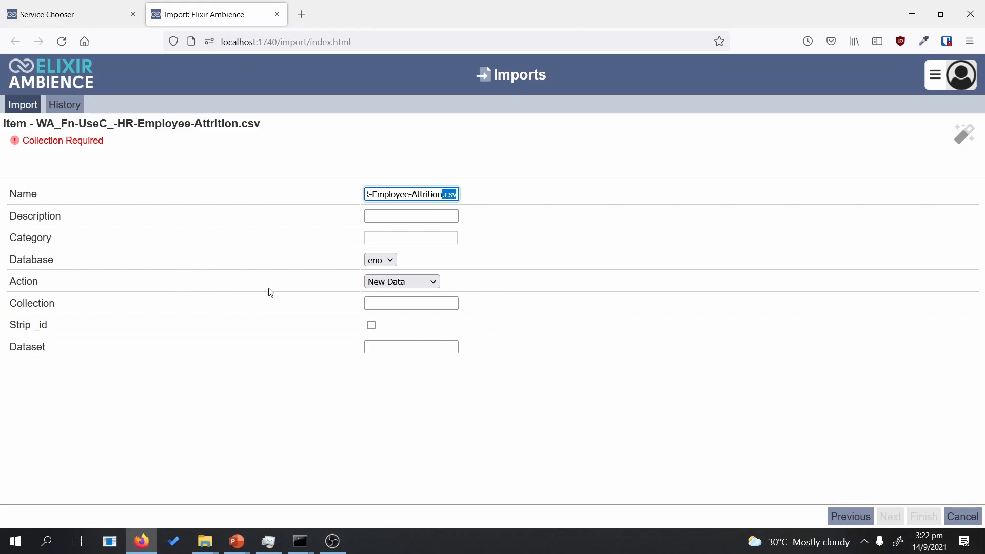
pyautogui.click(393, 303)
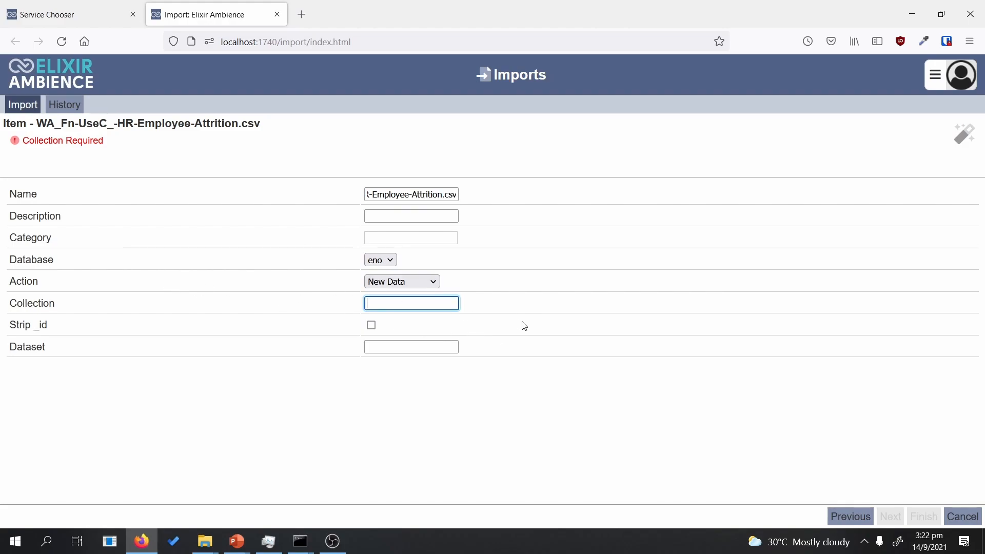
pyautogui.hotkey('ctrl', 'v')
pyautogui.click(512, 392)
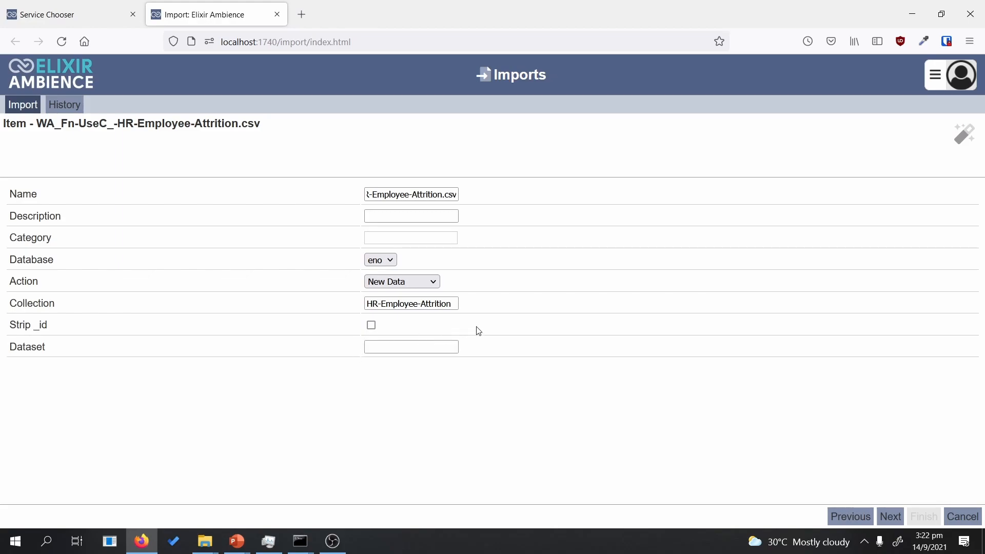
pyautogui.click(396, 288)
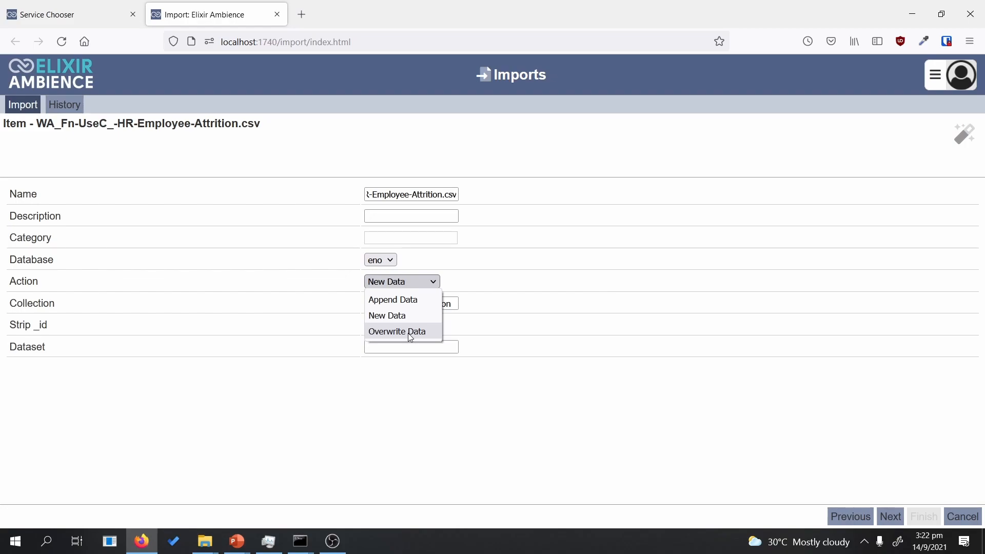
# Step: Keep New Data as the import action and advance to the Int32/String field schema
pyautogui.click(422, 317)
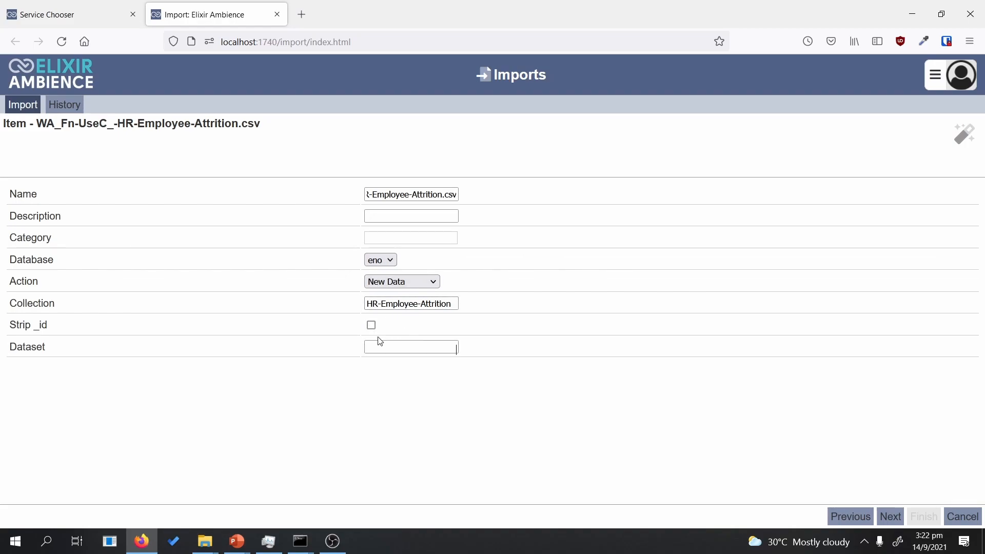
pyautogui.click(411, 344)
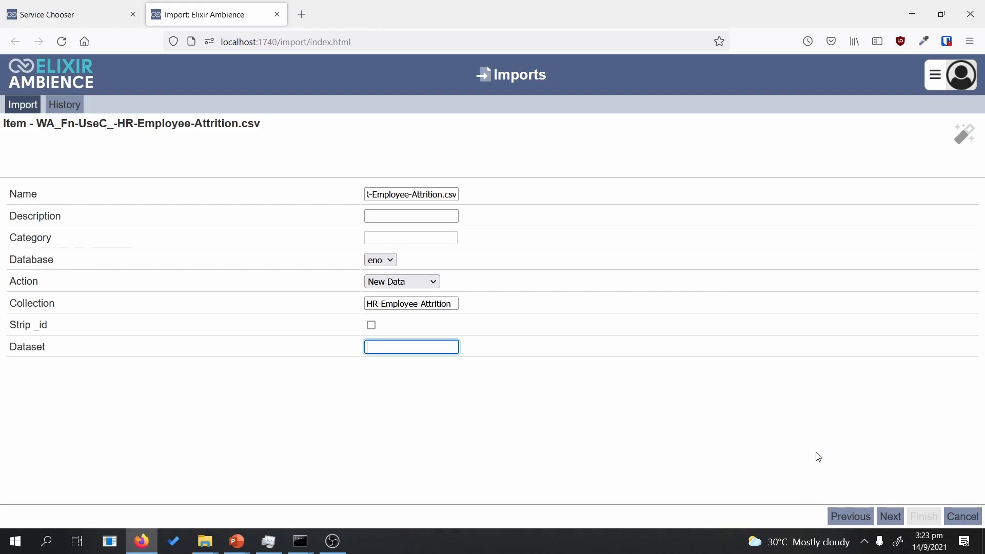
pyautogui.click(891, 518)
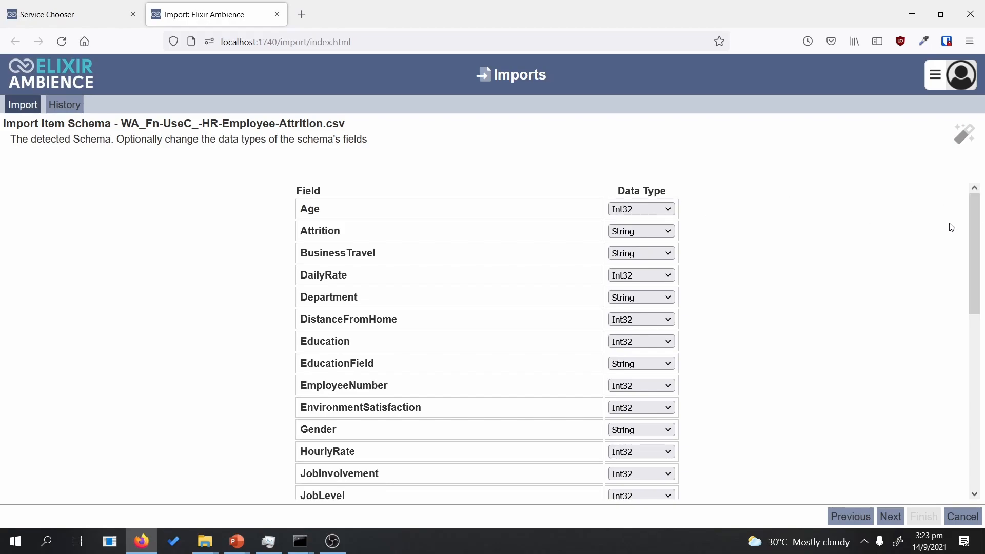
# Step: Accept the detected schema, import the CSV's 1470 records, and finish the wizard
pyautogui.moveTo(971, 235)
pyautogui.mouseDown()
pyautogui.moveTo(972, 254)
pyautogui.moveTo(977, 230)
pyautogui.mouseUp()
pyautogui.click(892, 514)
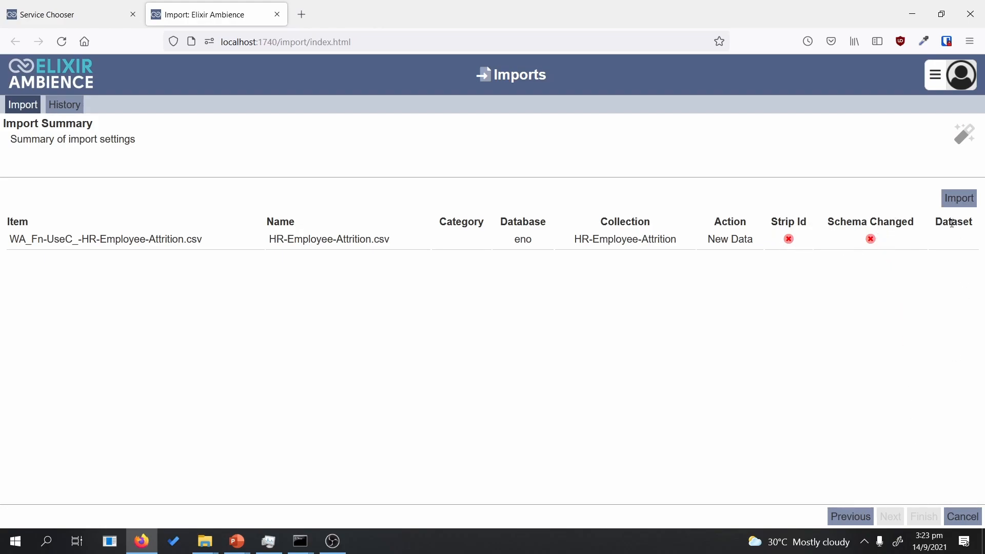
pyautogui.click(962, 200)
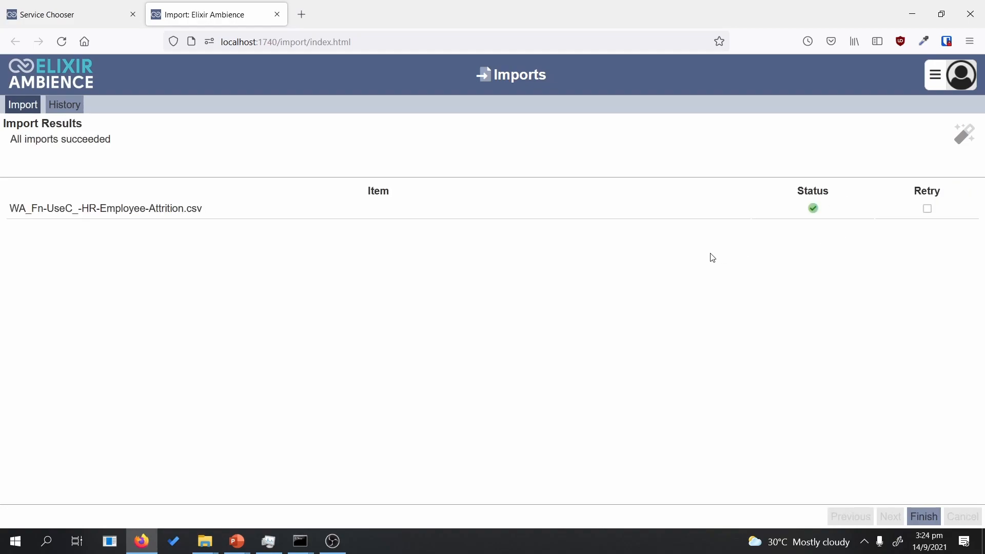
pyautogui.click(924, 516)
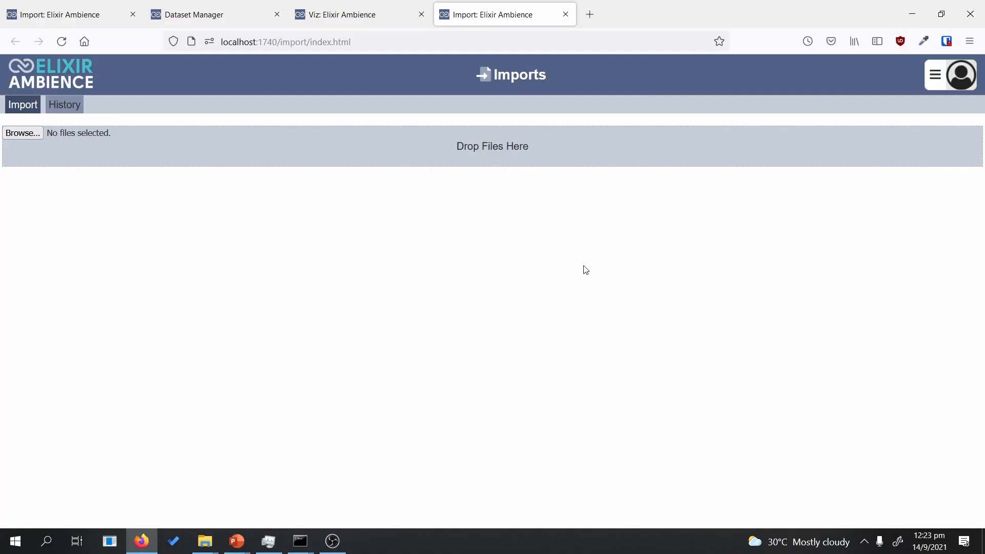
# Step: Review the HR-Employee-Attrition entry and its details in import history, then go to Datasets
pyautogui.click(64, 104)
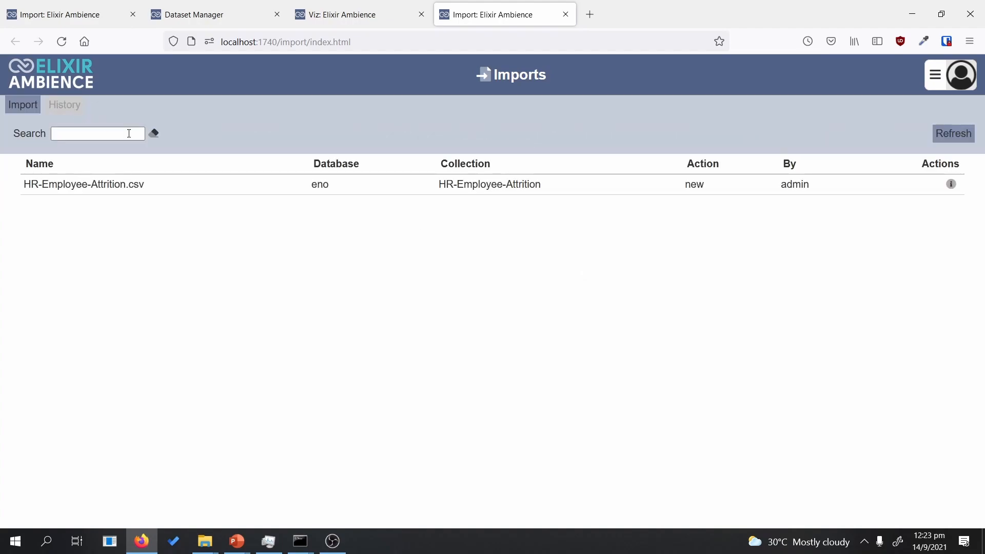
pyautogui.moveTo(38, 184); pyautogui.dragTo(513, 193)
pyautogui.click(514, 213)
pyautogui.moveTo(57, 184); pyautogui.dragTo(214, 192)
pyautogui.moveTo(445, 184); pyautogui.dragTo(589, 191)
pyautogui.click(590, 211)
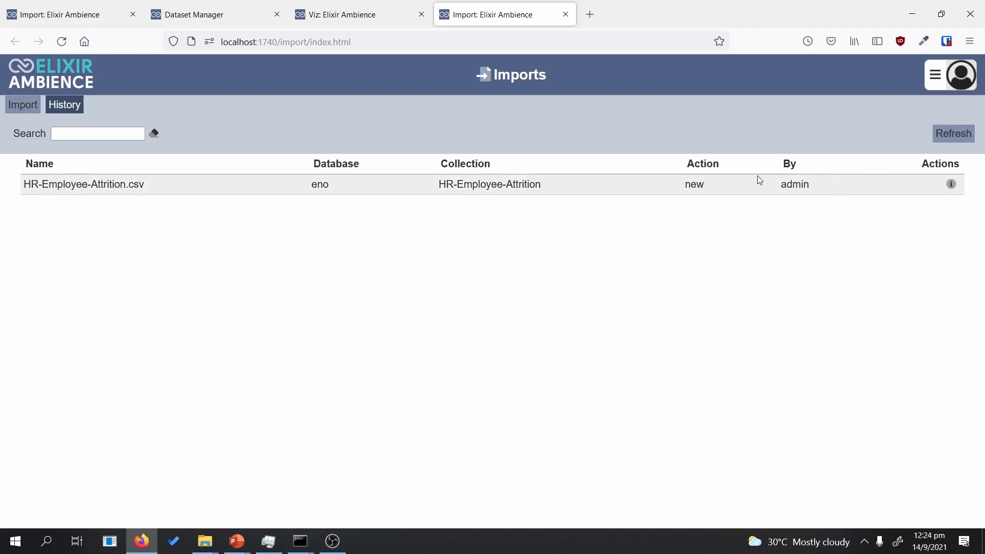
pyautogui.click(951, 185)
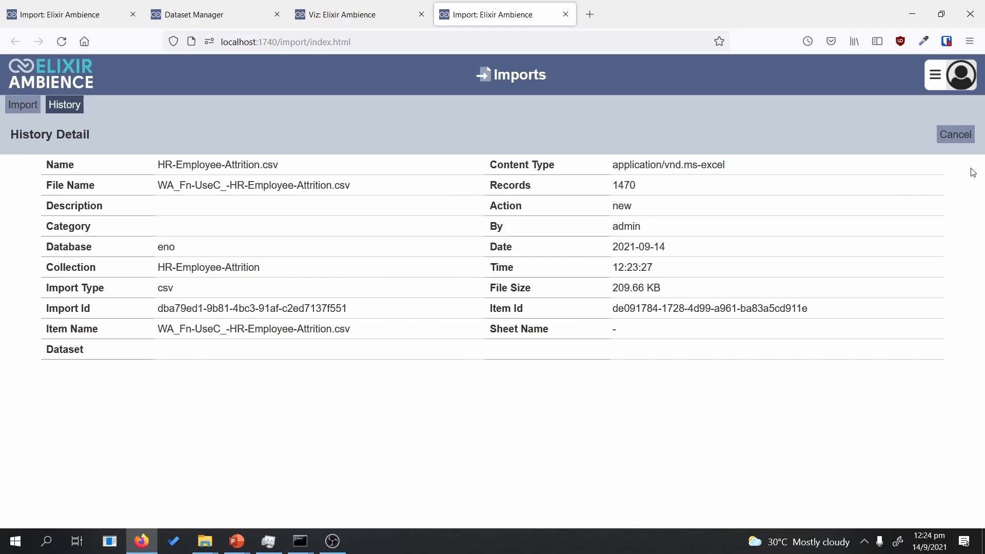
pyautogui.click(954, 136)
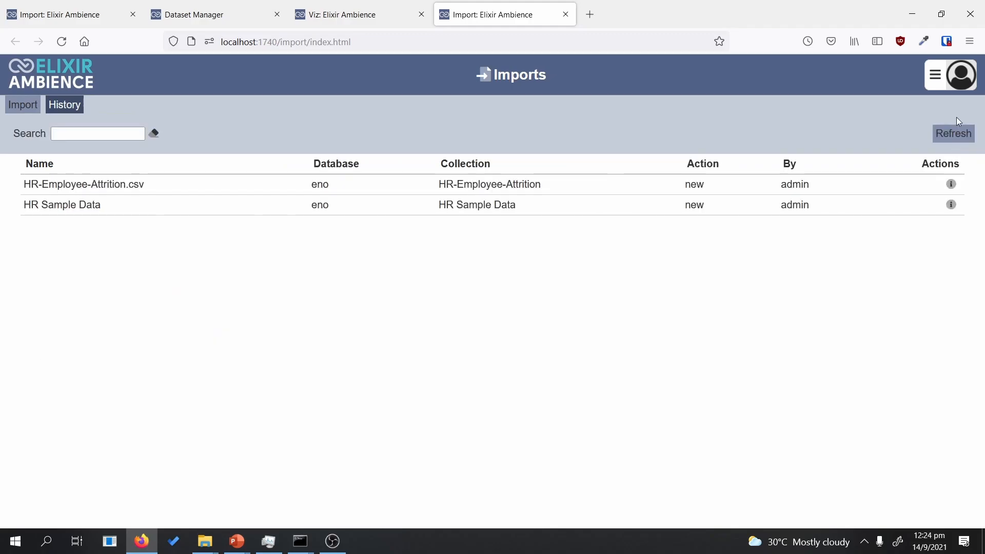
pyautogui.click(939, 85)
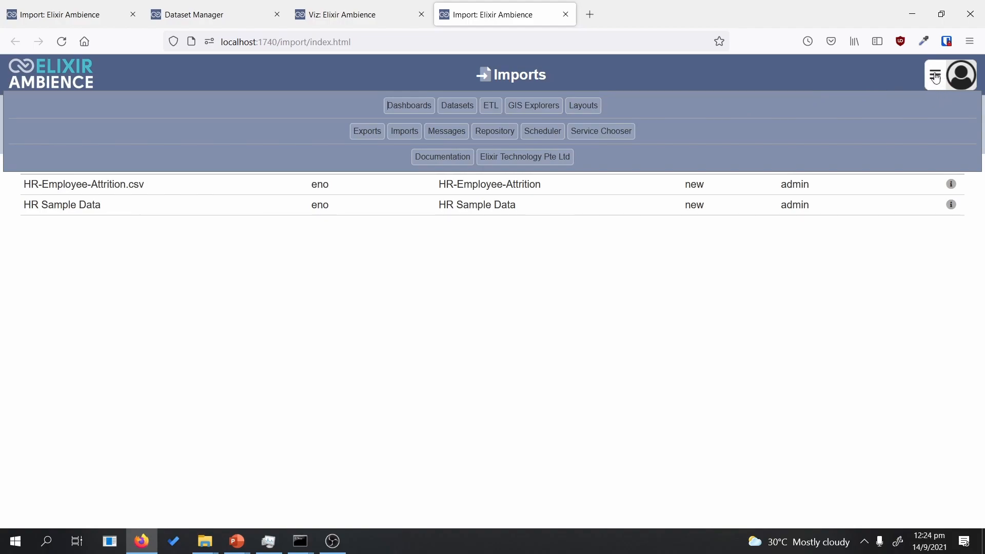
pyautogui.click(442, 109)
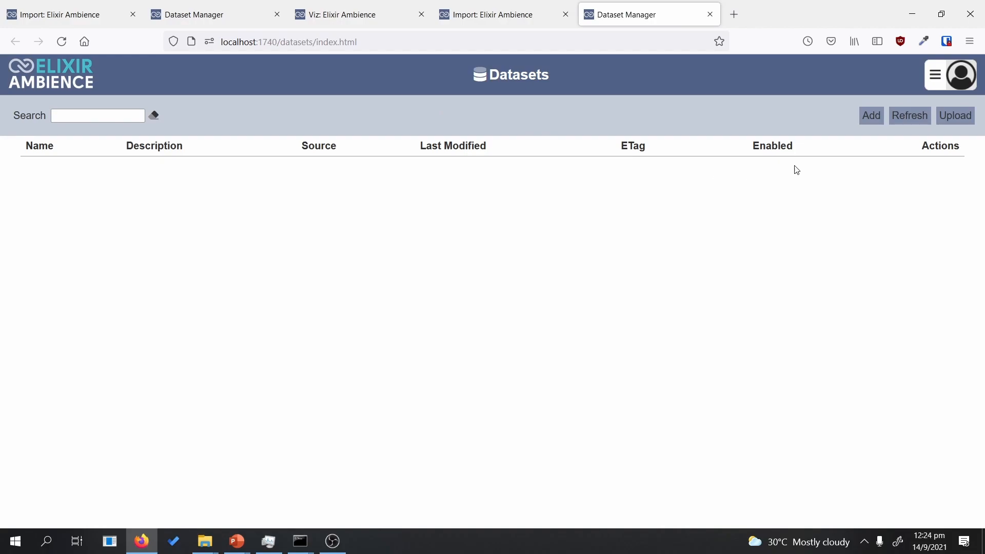
# Step: Add a new MongoDB dataset and paste HR-Employee-Attrition as its name
pyautogui.click(873, 118)
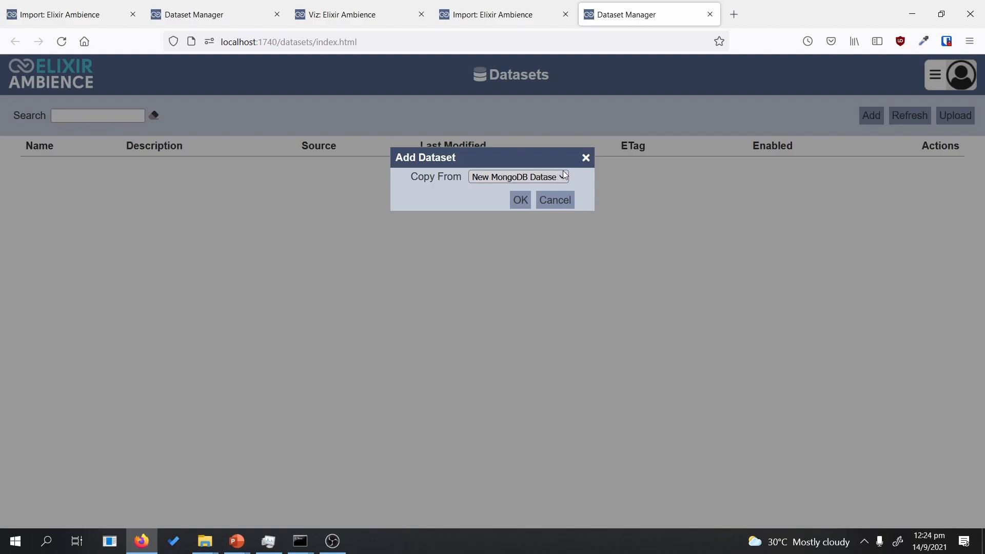
pyautogui.click(521, 200)
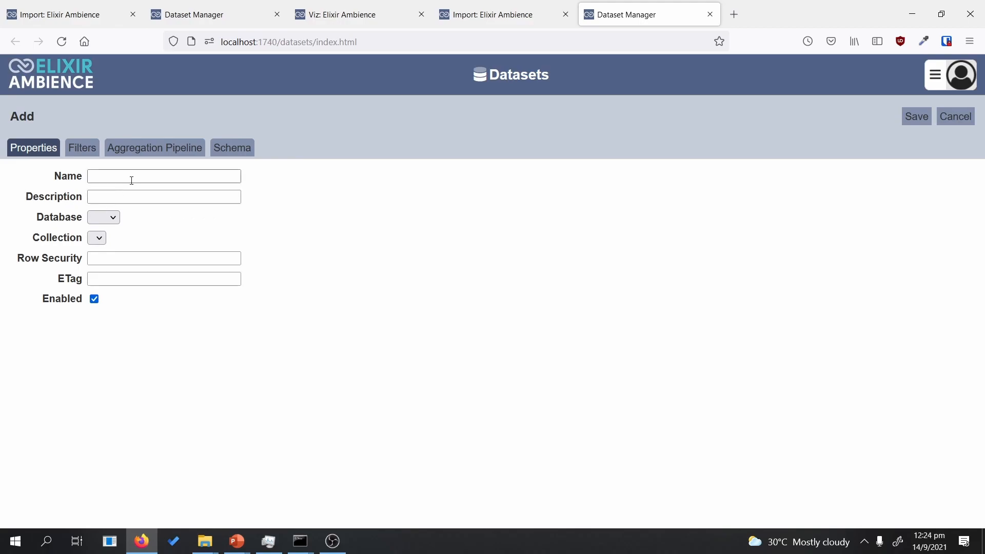
pyautogui.click(106, 175)
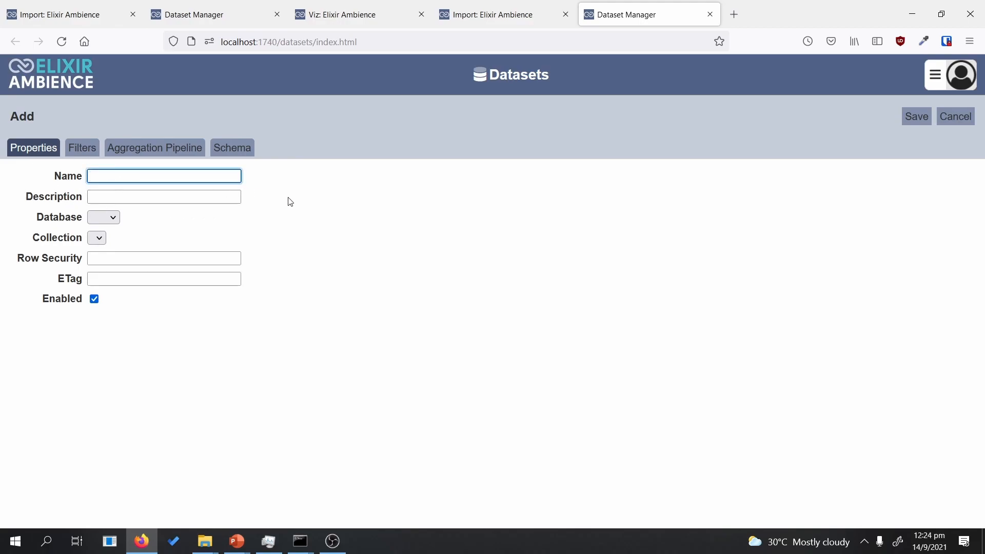
pyautogui.write('HR-Employee-Attrition')
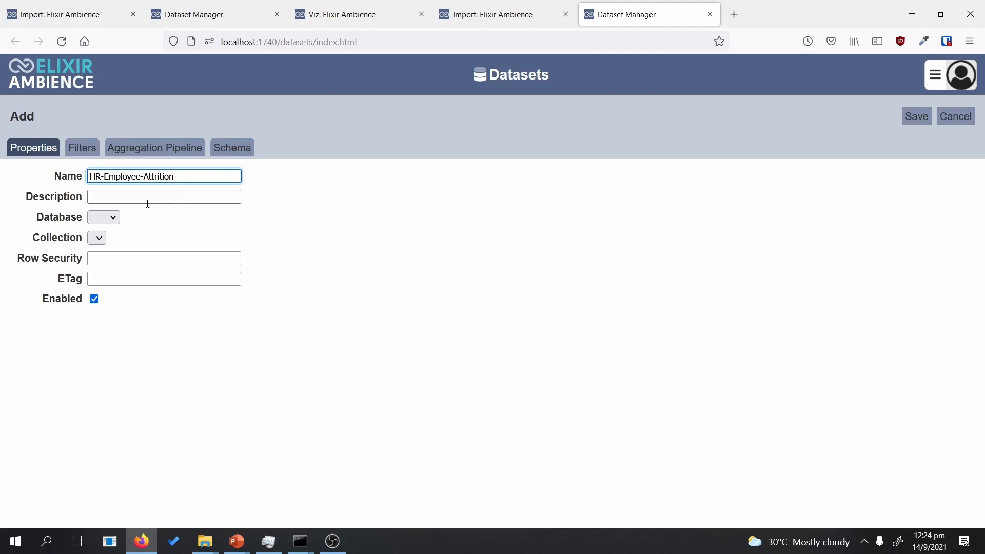
# Step: Set the dataset's database to eno and its collection to HR-Employee-Attrition
pyautogui.click(105, 218)
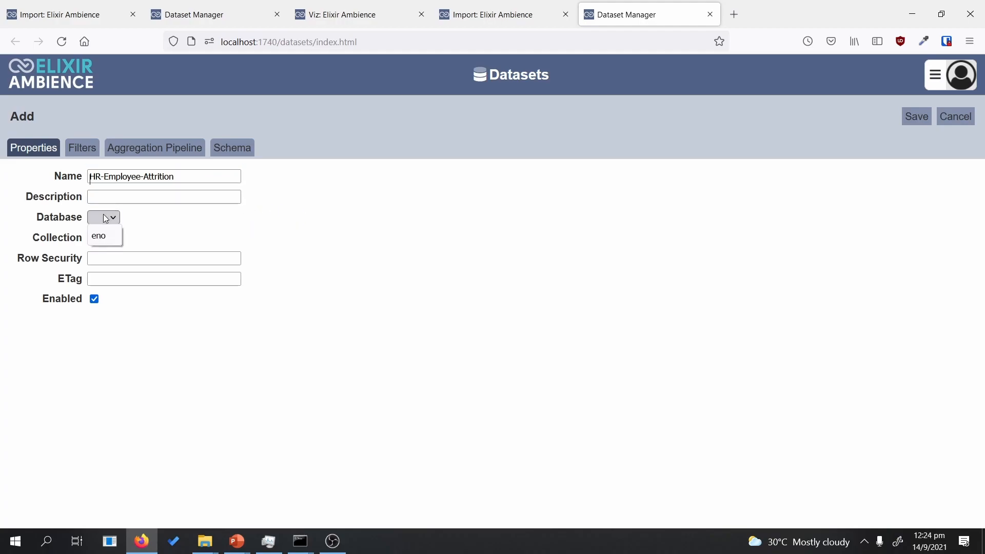
pyautogui.click(103, 236)
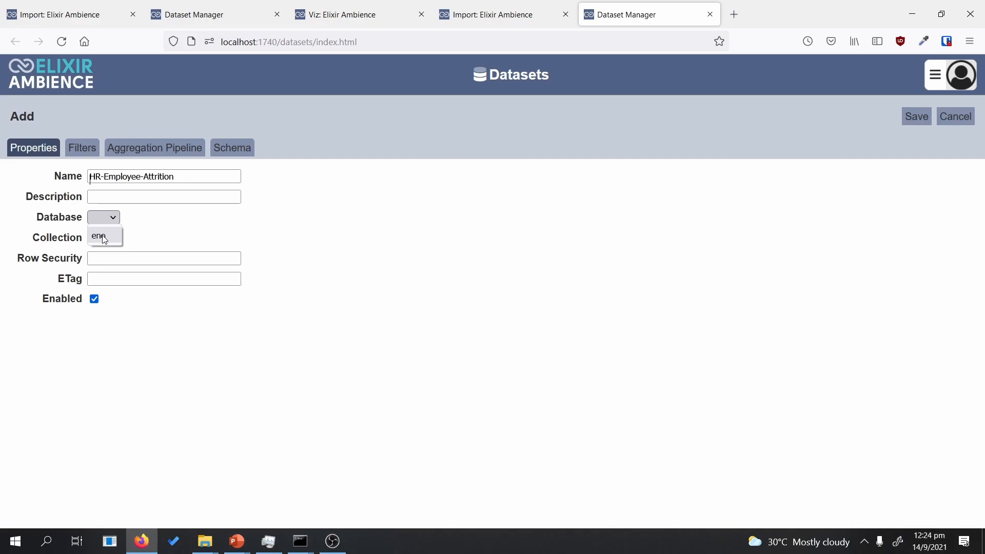
pyautogui.click(101, 237)
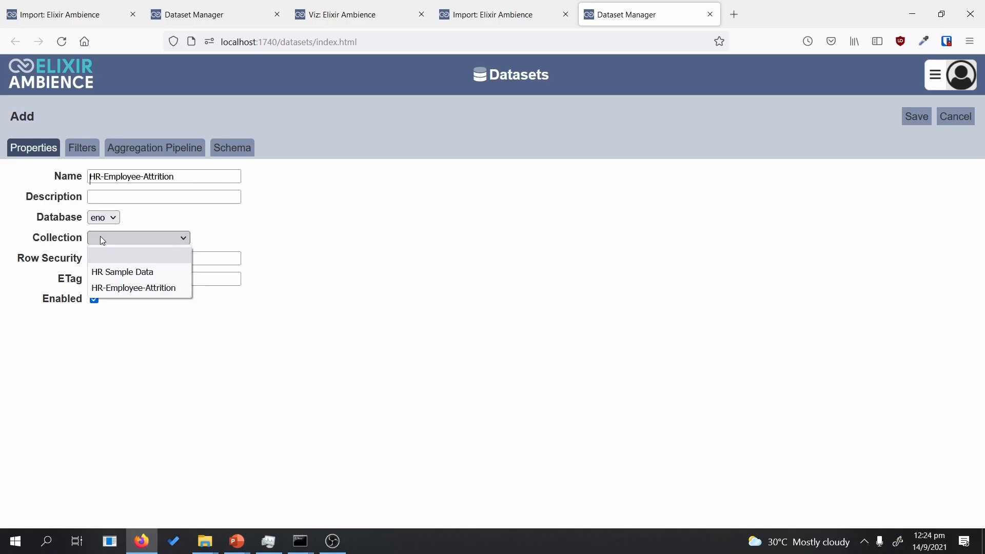
pyautogui.click(127, 288)
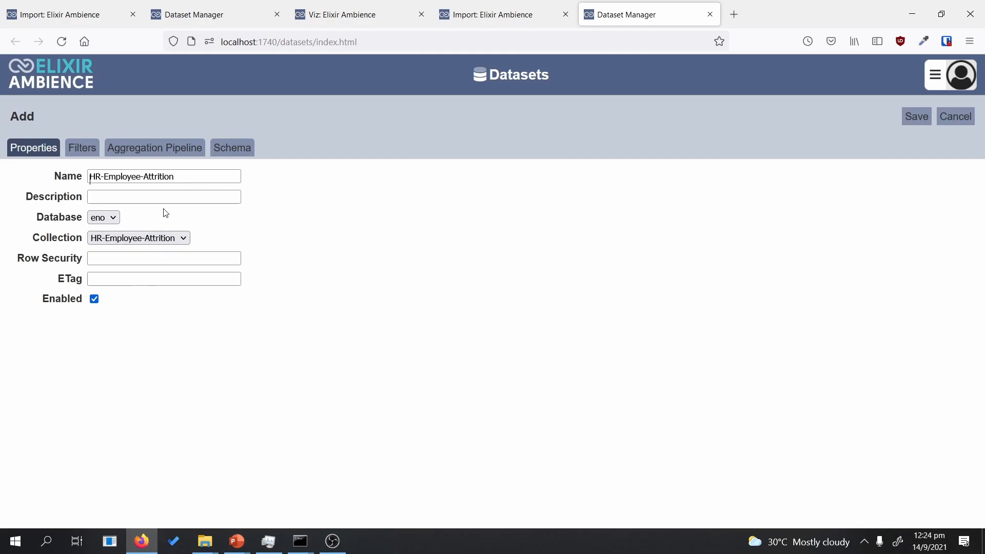
# Step: Infer the HR-Employee-Attrition schema, review the detected fields, and save the dataset
pyautogui.click(230, 153)
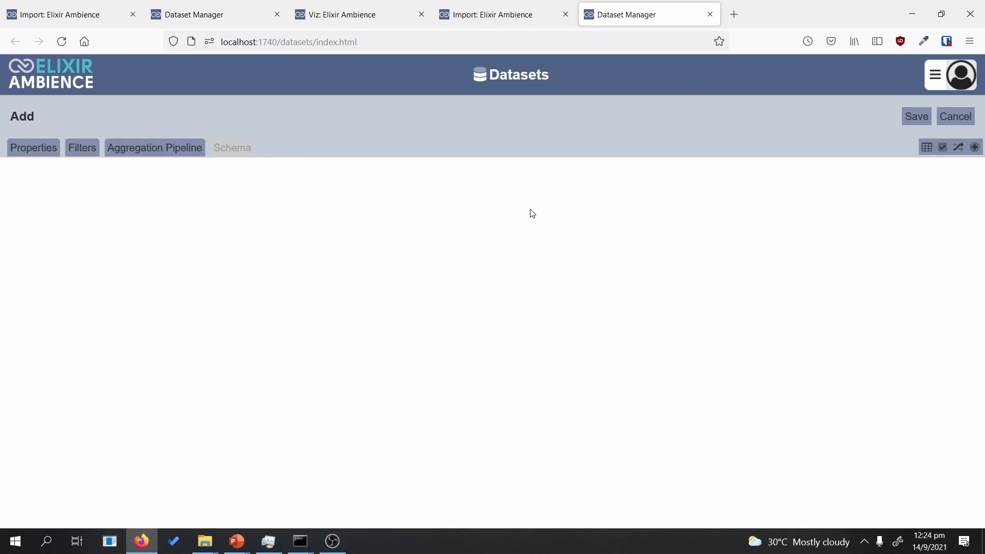
pyautogui.click(925, 150)
pyautogui.scroll(-1, 980, 212)
pyautogui.moveTo(979, 211); pyautogui.dragTo(981, 179)
pyautogui.click(918, 115)
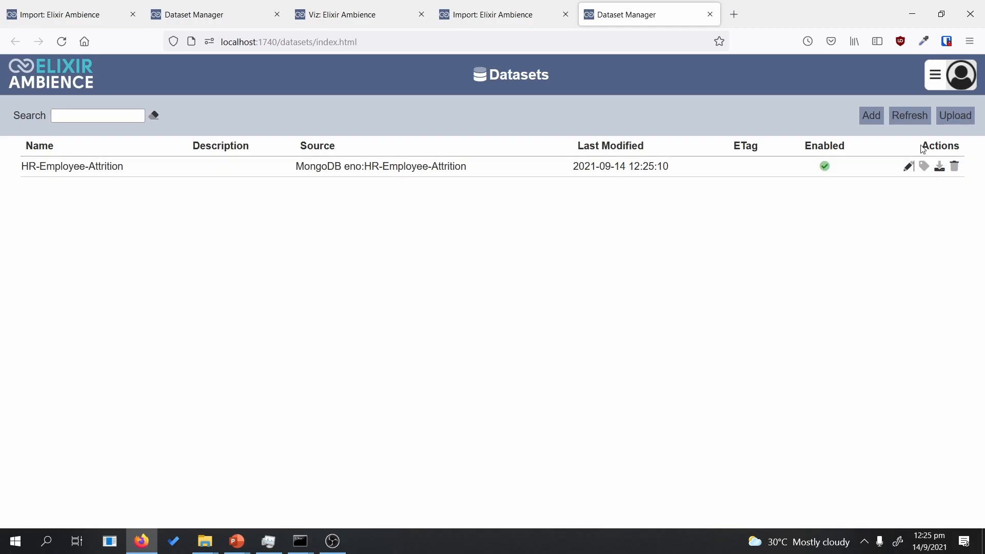
# Step: Go through the navigation menu's Service Chooser to the empty Visualisations list
pyautogui.click(935, 76)
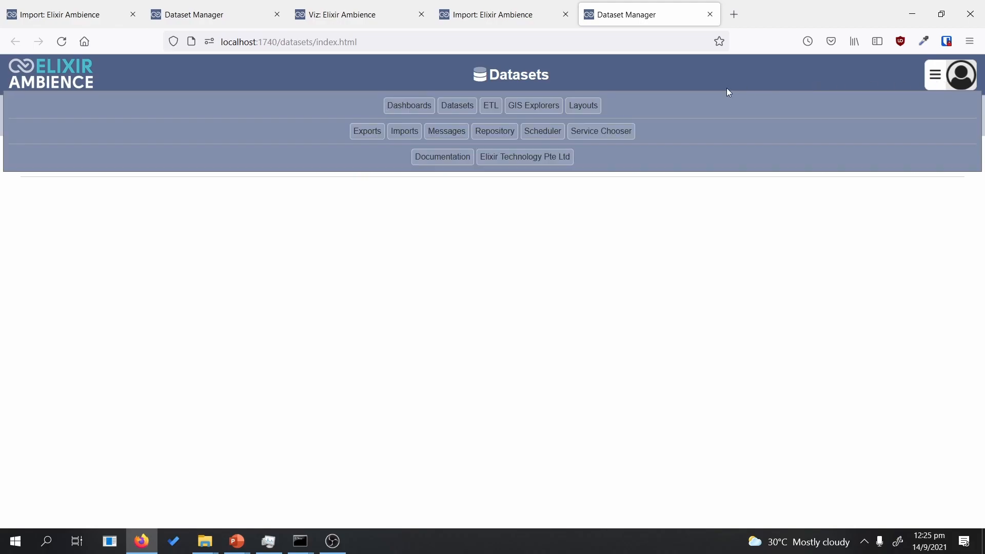
pyautogui.click(936, 78)
pyautogui.click(935, 79)
pyautogui.click(595, 135)
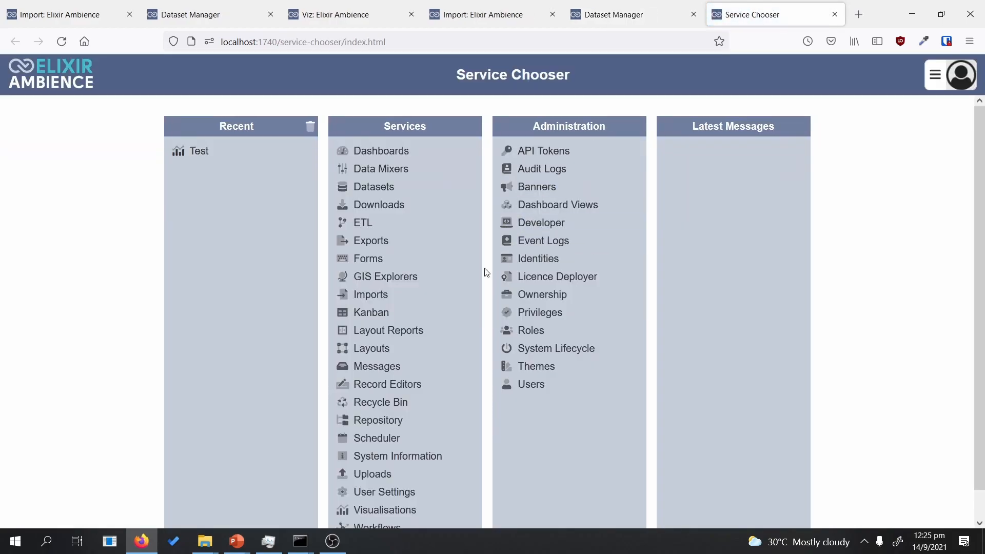
pyautogui.scroll(-1, 658, 325)
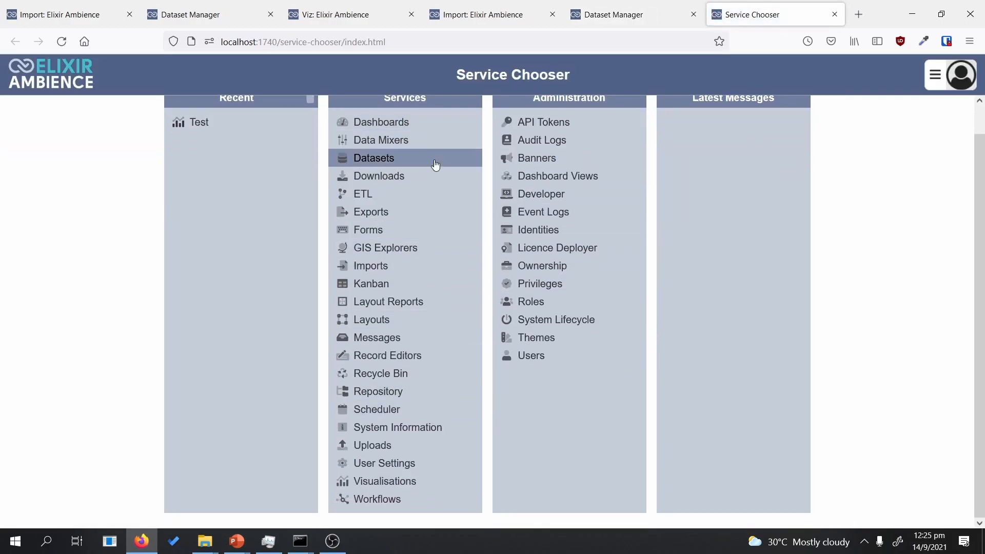
pyautogui.click(430, 492)
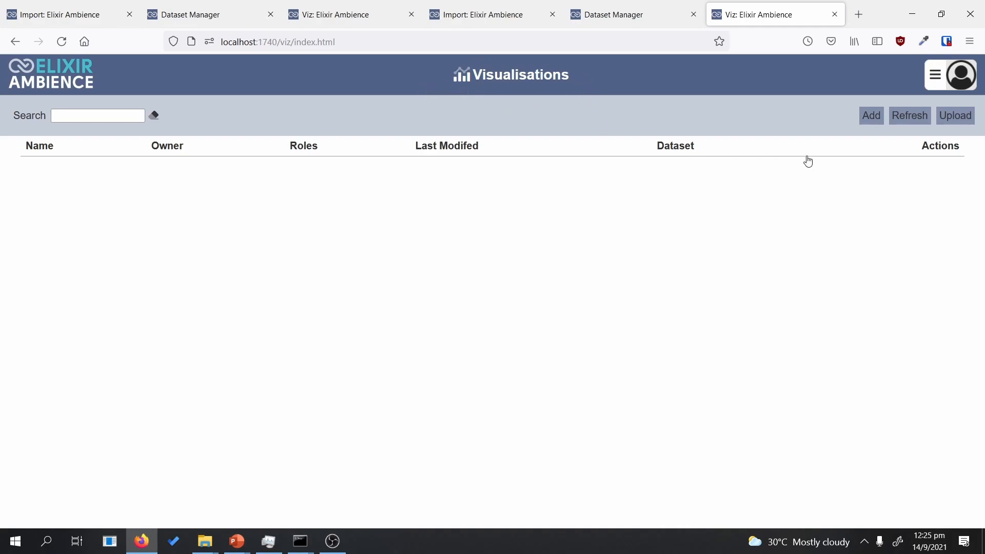
# Step: Create a visualisation named 'Hello World' using the HR-Employee-Attrition dataset
pyautogui.click(870, 115)
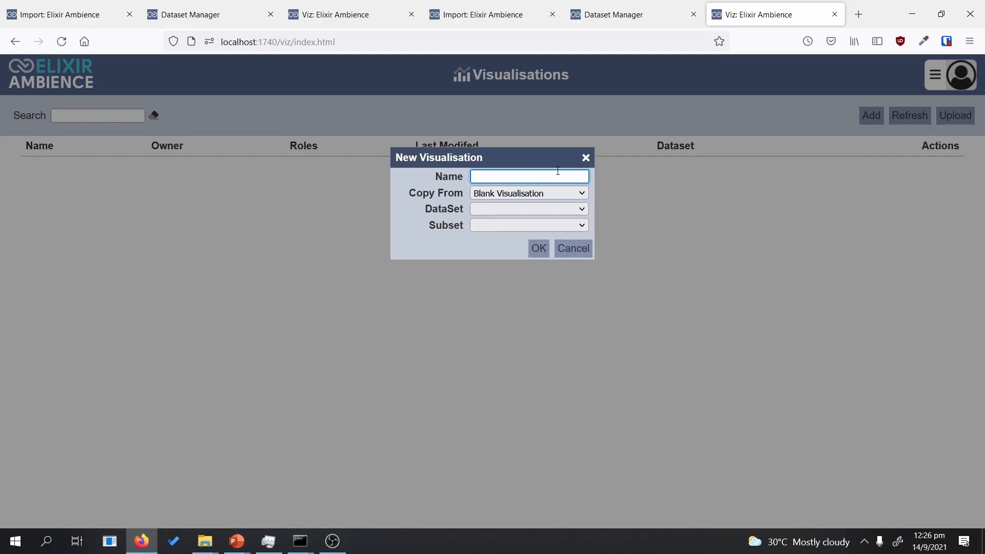
pyautogui.write('M')
pyautogui.press('BackSpace')
pyautogui.write('Hello World')
pyautogui.click(527, 210)
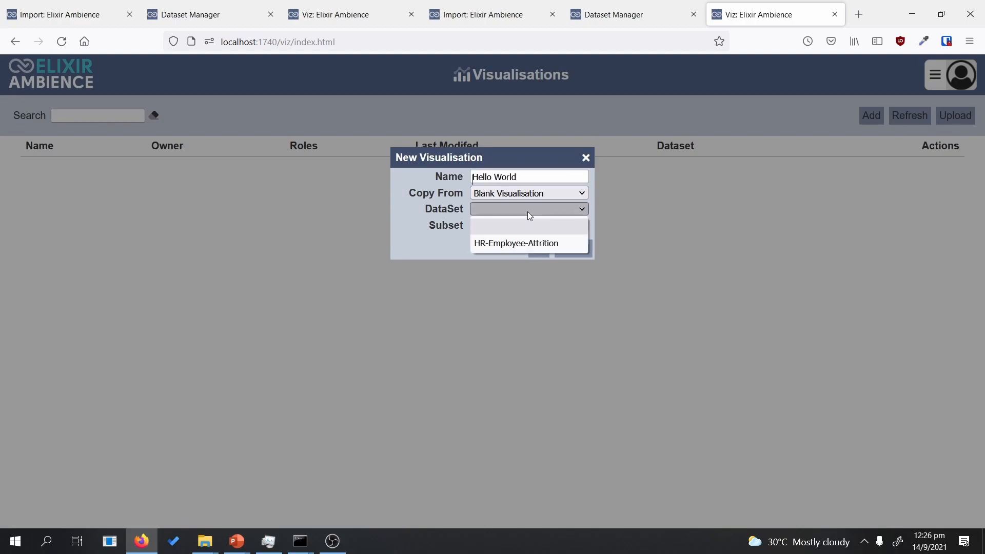
pyautogui.click(519, 242)
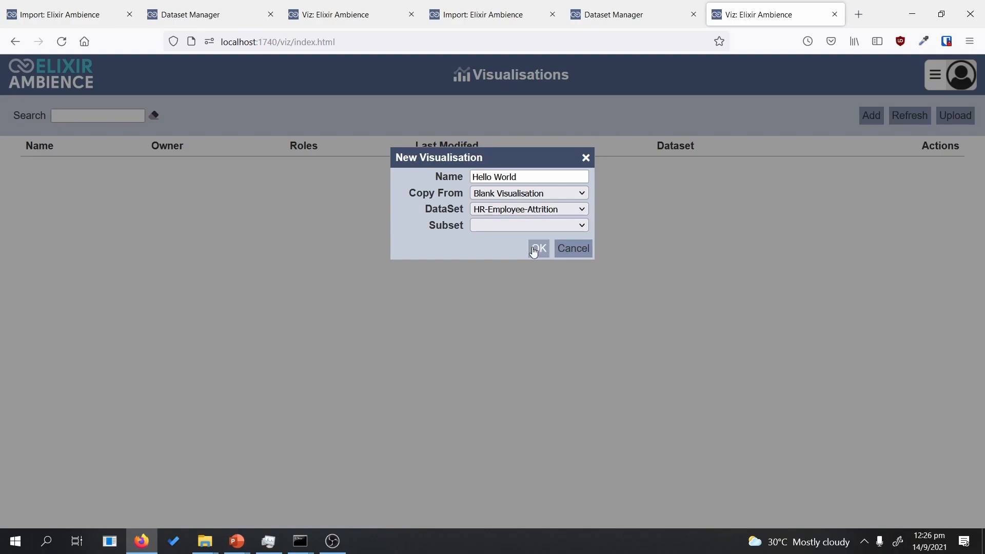
pyautogui.click(535, 250)
pyautogui.click(537, 249)
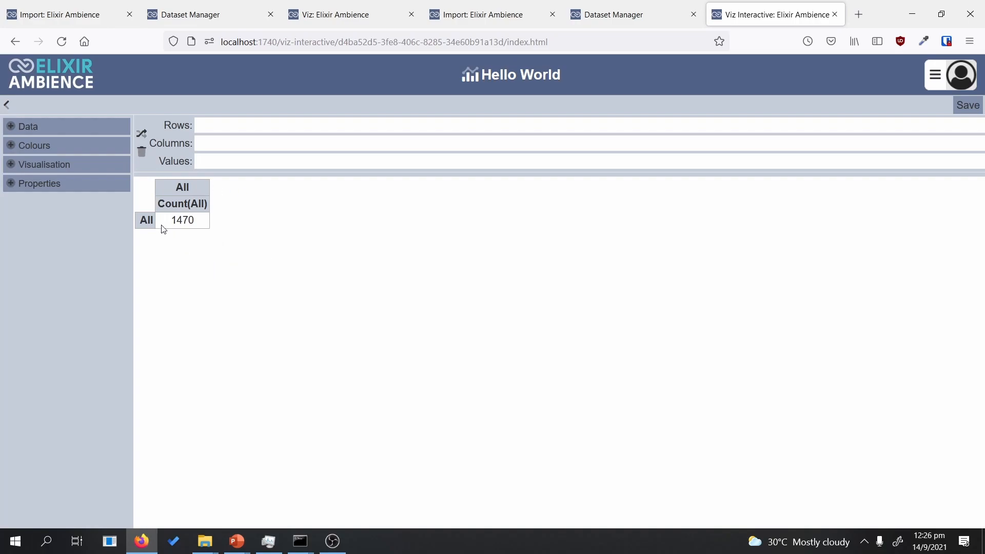
# Step: Put EducationField in the table rows, briefly splitting by Gender in columns before removing it
pyautogui.click(11, 129)
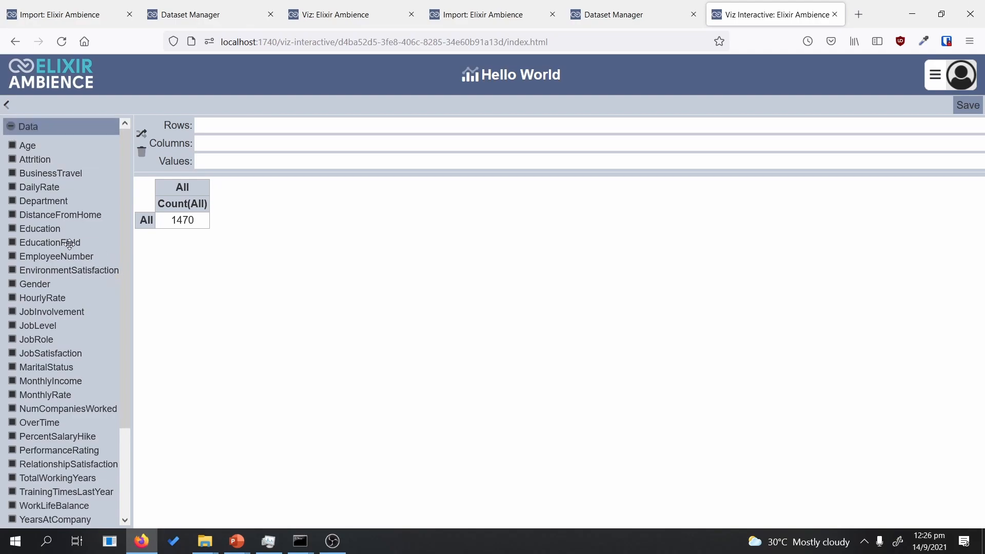
pyautogui.moveTo(69, 243); pyautogui.dragTo(250, 124)
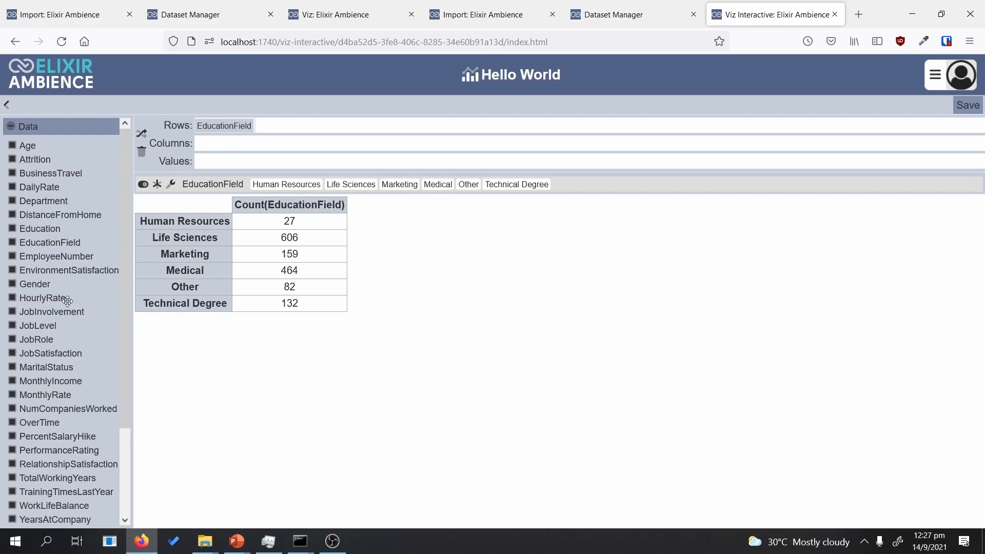
pyautogui.moveTo(45, 288); pyautogui.dragTo(226, 143)
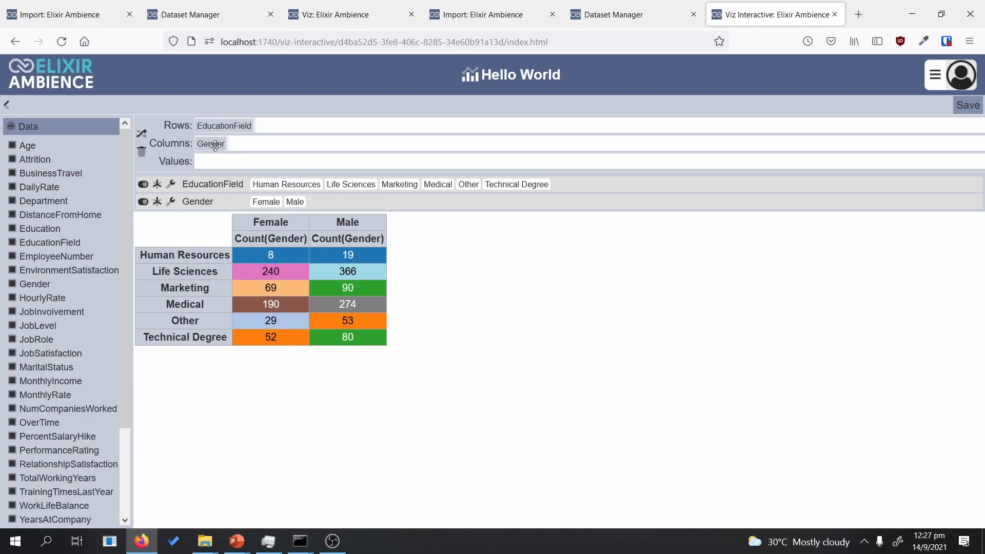
pyautogui.moveTo(214, 146); pyautogui.dragTo(141, 153)
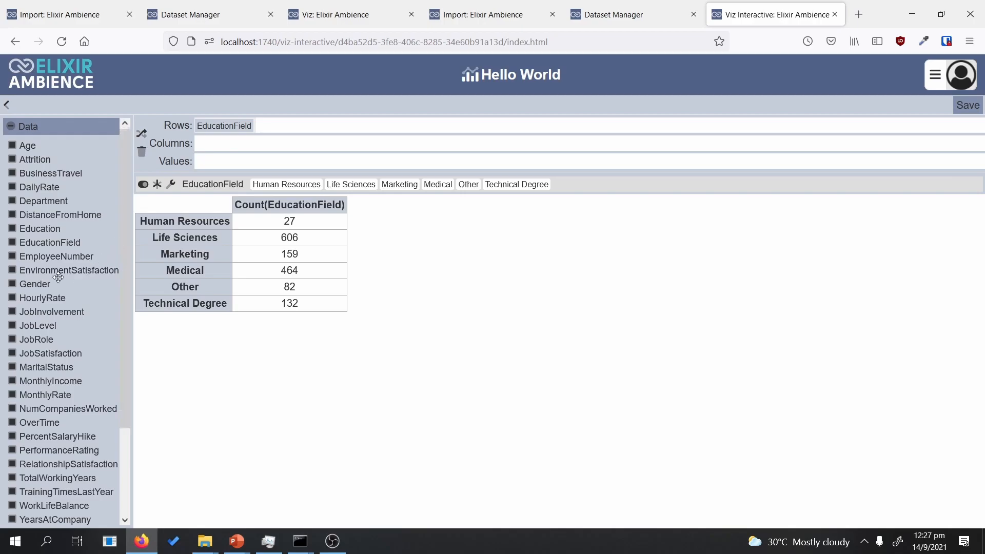
# Step: Place Gender in columns, MaritalStatus then EducationField in rows, and MonthlyIncome as values
pyautogui.moveTo(40, 284); pyautogui.dragTo(241, 144)
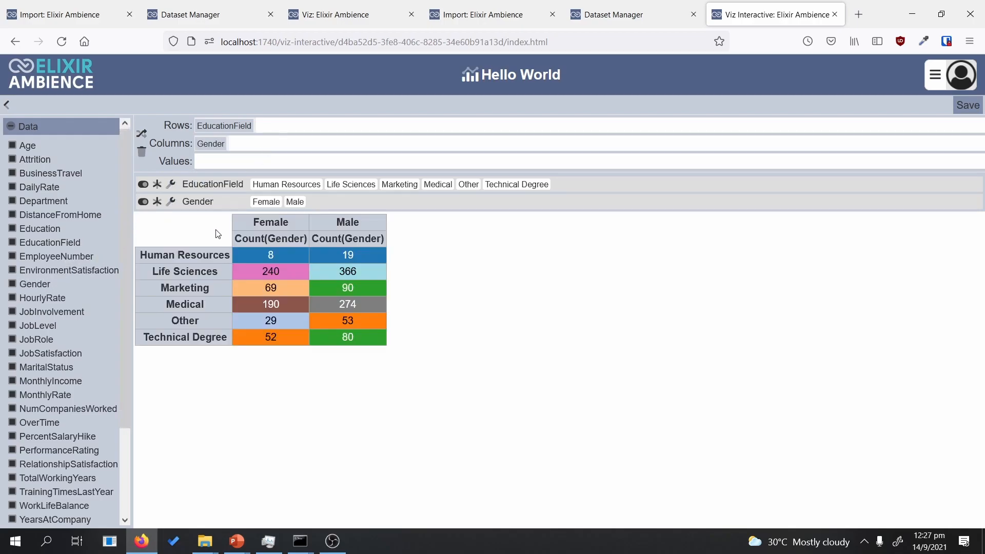
pyautogui.moveTo(125, 313); pyautogui.dragTo(127, 333)
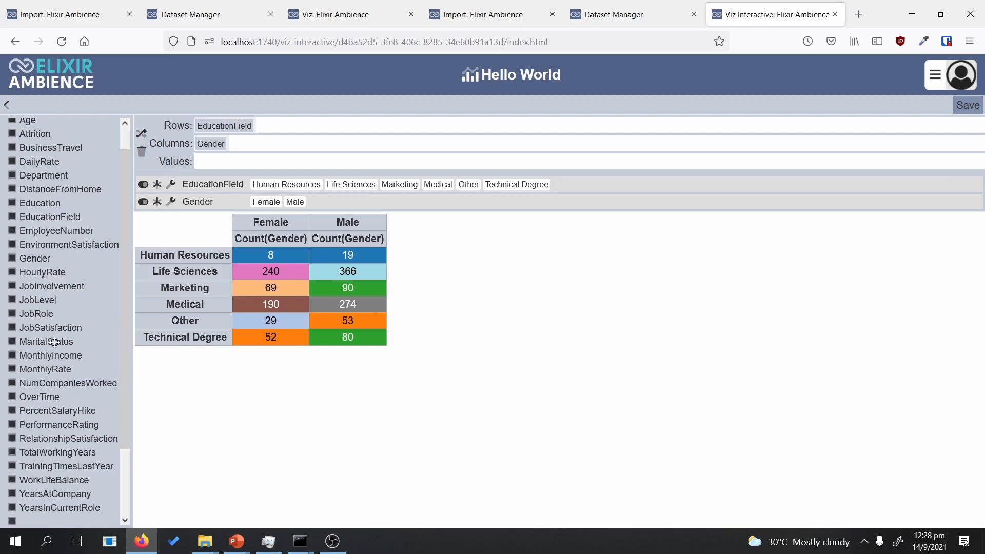
pyautogui.moveTo(54, 343); pyautogui.dragTo(354, 130)
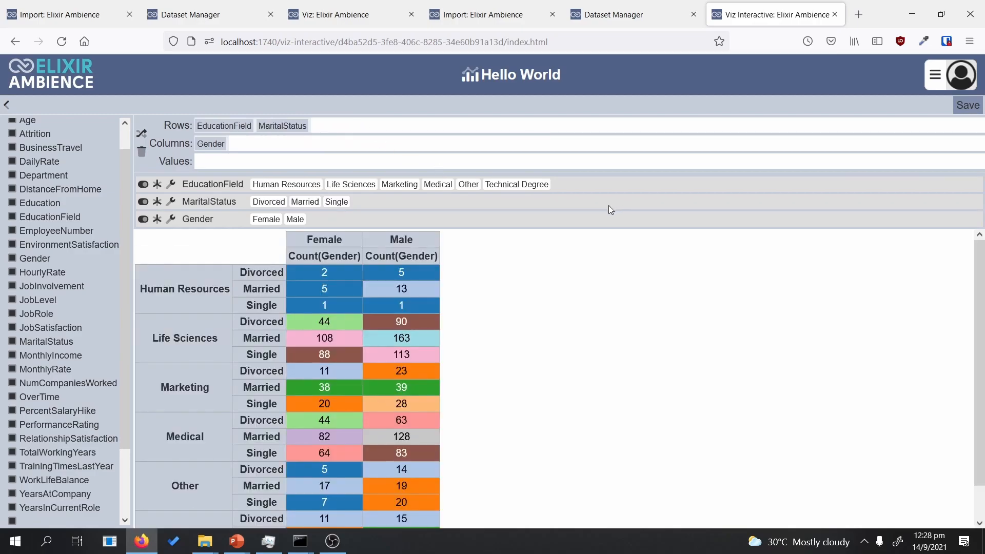
pyautogui.scroll(1, 898, 283)
pyautogui.moveTo(239, 126); pyautogui.dragTo(331, 123)
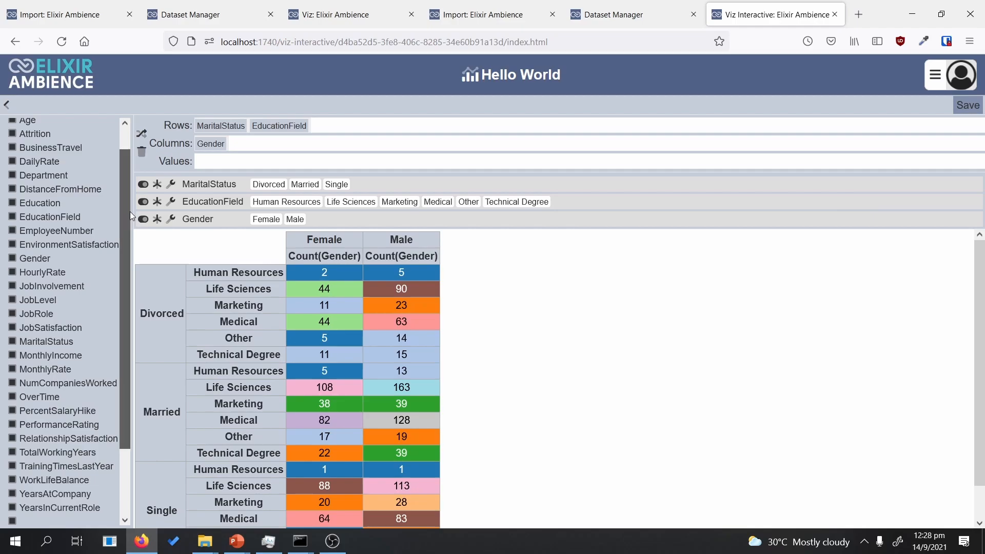
pyautogui.scroll(1, 131, 211)
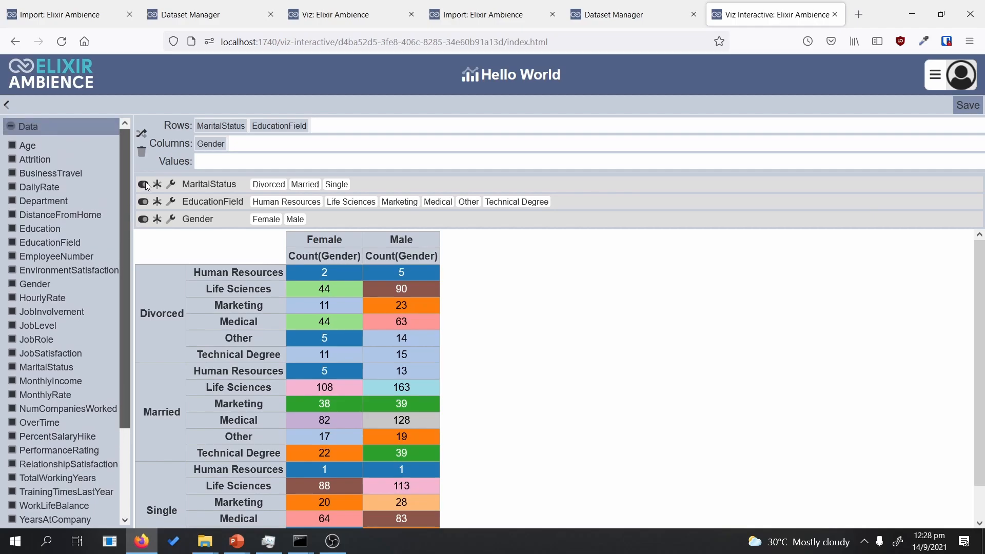
pyautogui.moveTo(146, 182); pyautogui.dragTo(148, 204)
pyautogui.moveTo(59, 371); pyautogui.dragTo(254, 162)
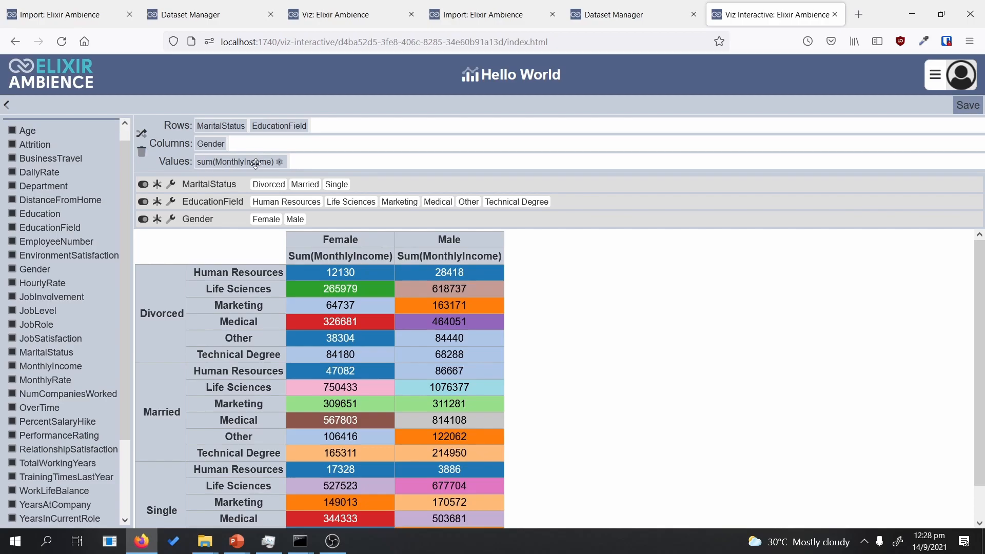
# Step: Switch MonthlyIncome to average and add a second MonthlyIncome value to the table
pyautogui.click(280, 162)
pyautogui.click(527, 189)
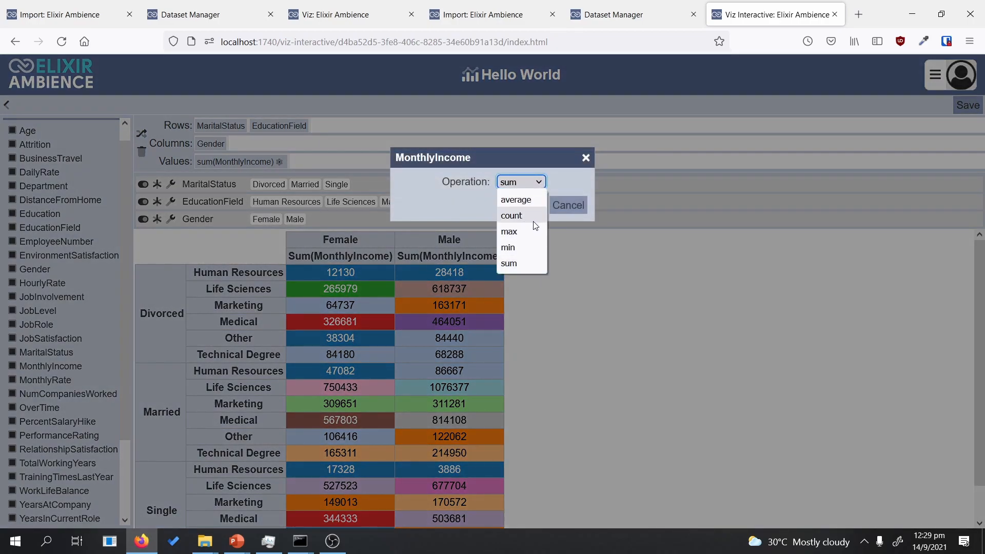
pyautogui.click(533, 203)
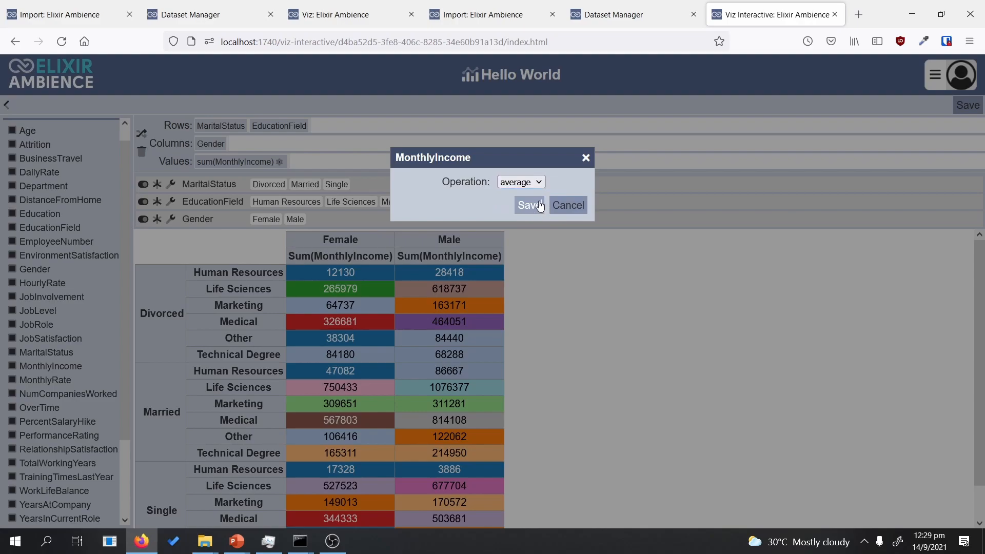
pyautogui.click(533, 206)
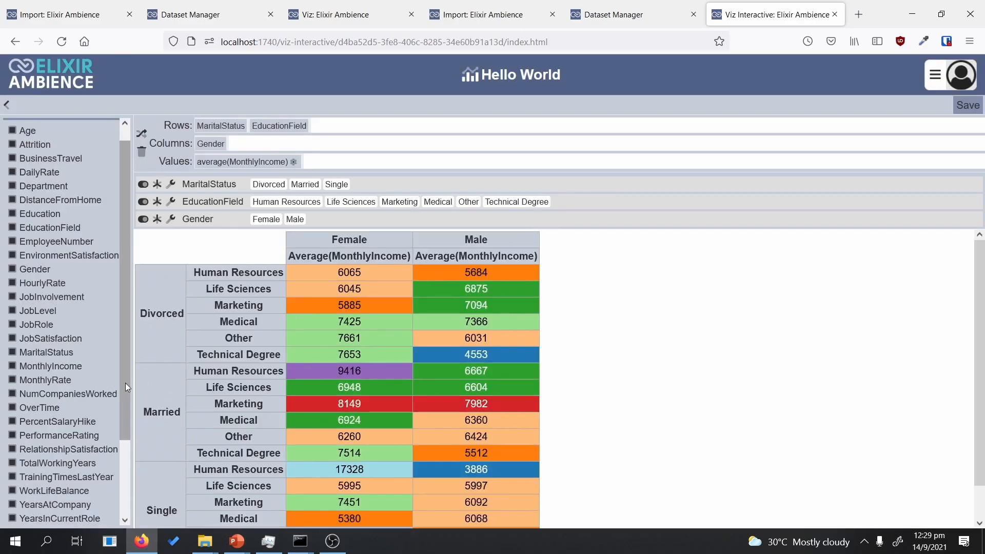
pyautogui.moveTo(128, 383); pyautogui.dragTo(132, 380)
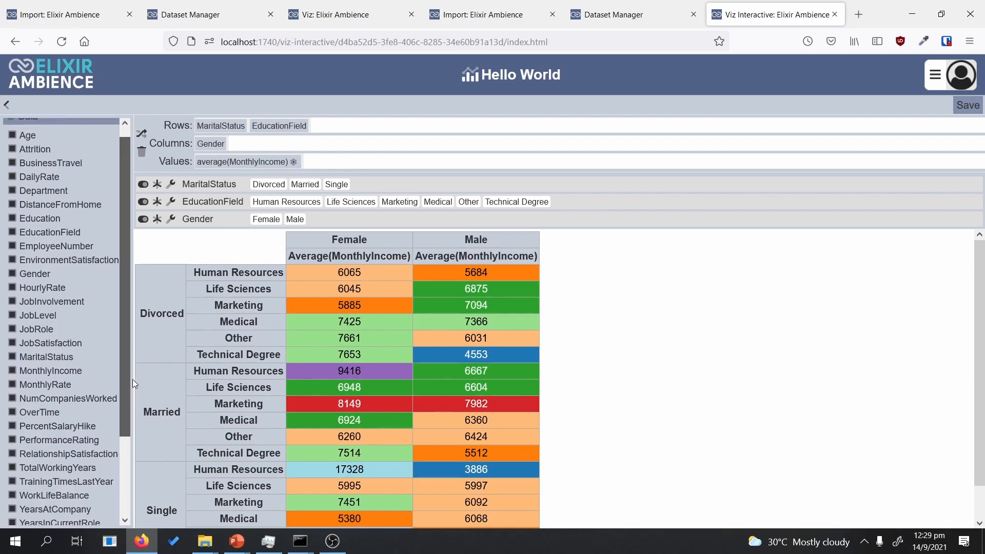
pyautogui.moveTo(132, 379); pyautogui.dragTo(132, 379)
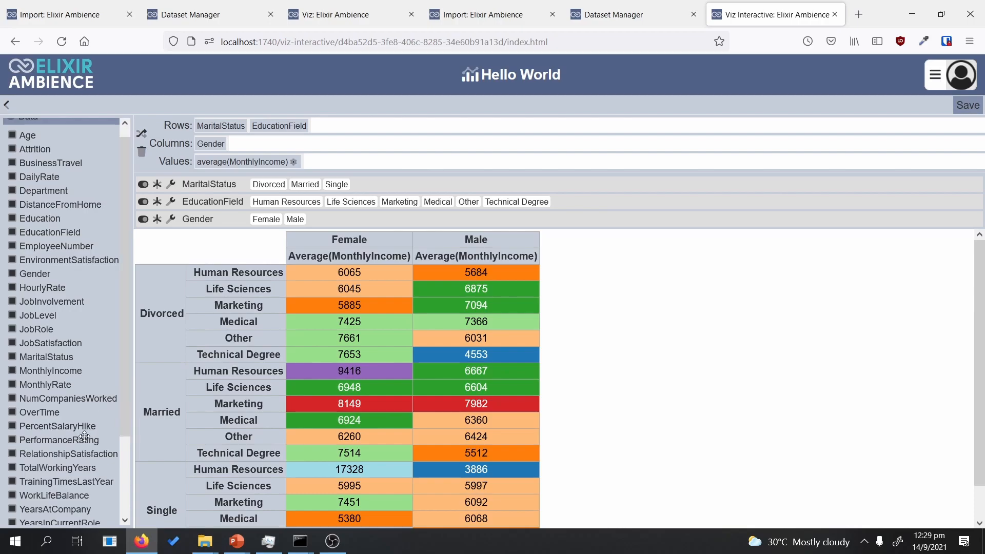
pyautogui.moveTo(71, 370); pyautogui.dragTo(346, 162)
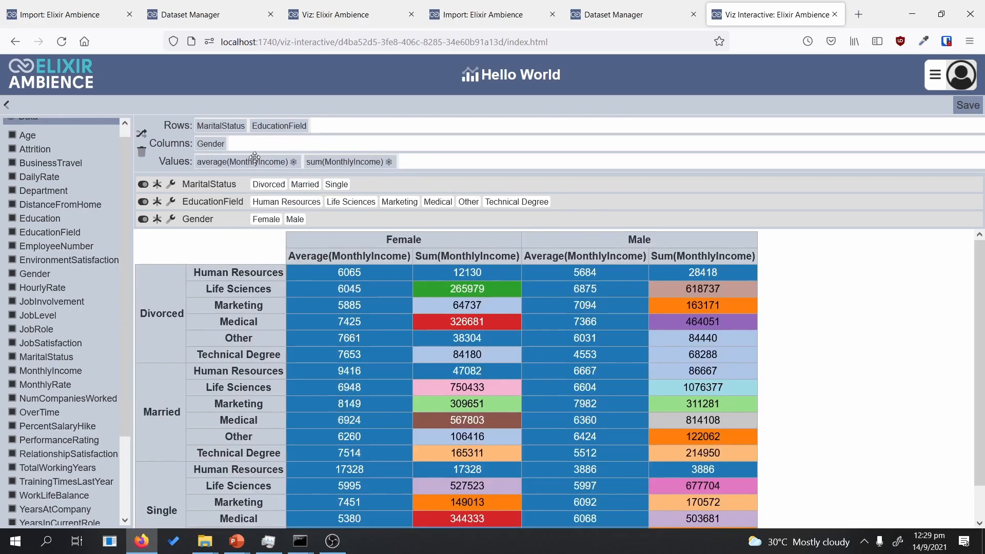
# Step: Set the second MonthlyIncome to max and remove the other MonthlyIncome from the values
pyautogui.click(389, 163)
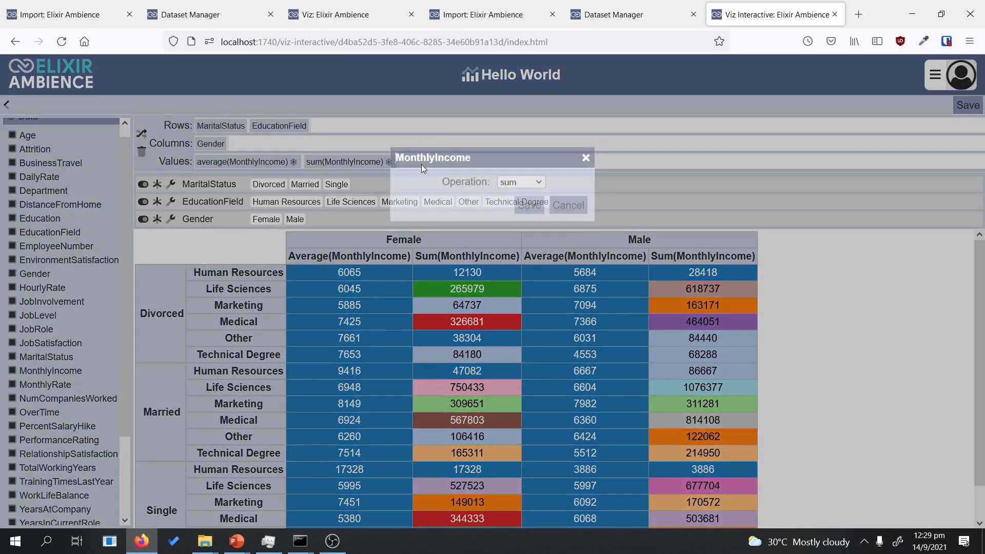
pyautogui.click(533, 183)
pyautogui.click(522, 231)
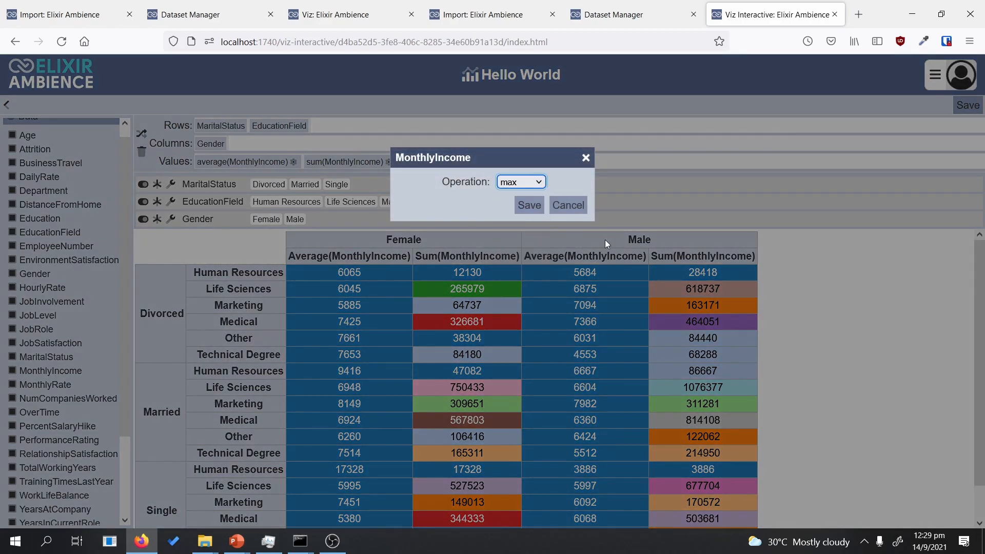
pyautogui.click(528, 205)
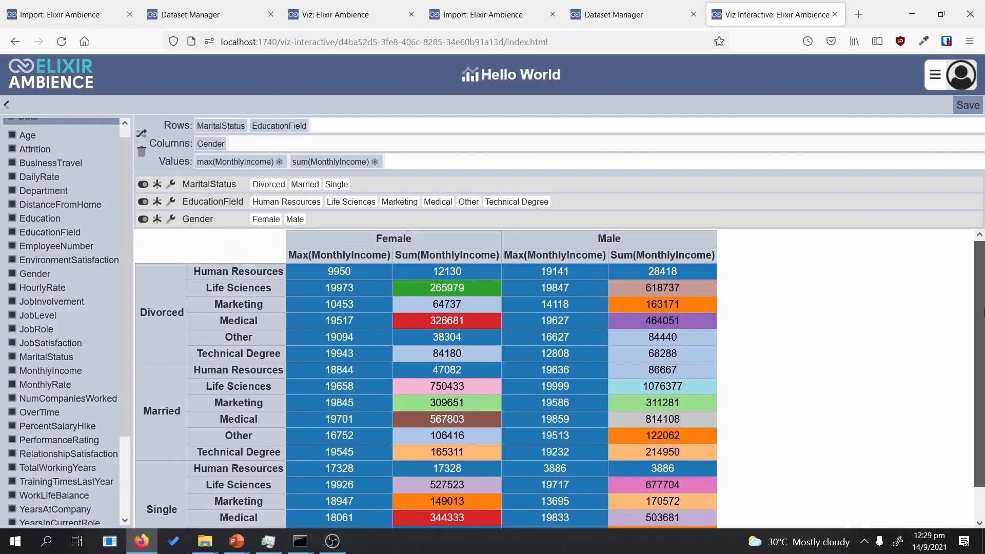
pyautogui.moveTo(984, 312); pyautogui.dragTo(982, 314)
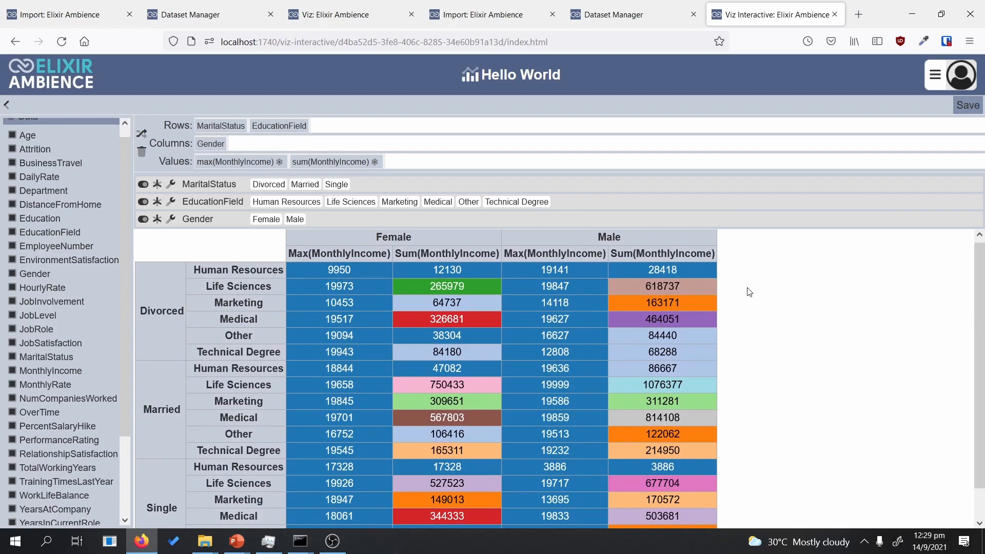
pyautogui.scroll(-1, 980, 388)
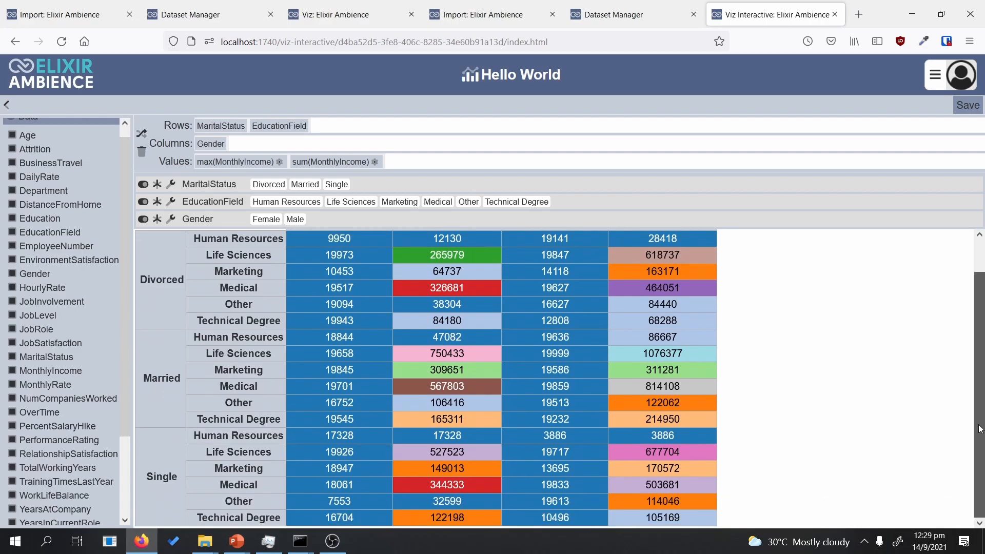
pyautogui.scroll(1, 981, 429)
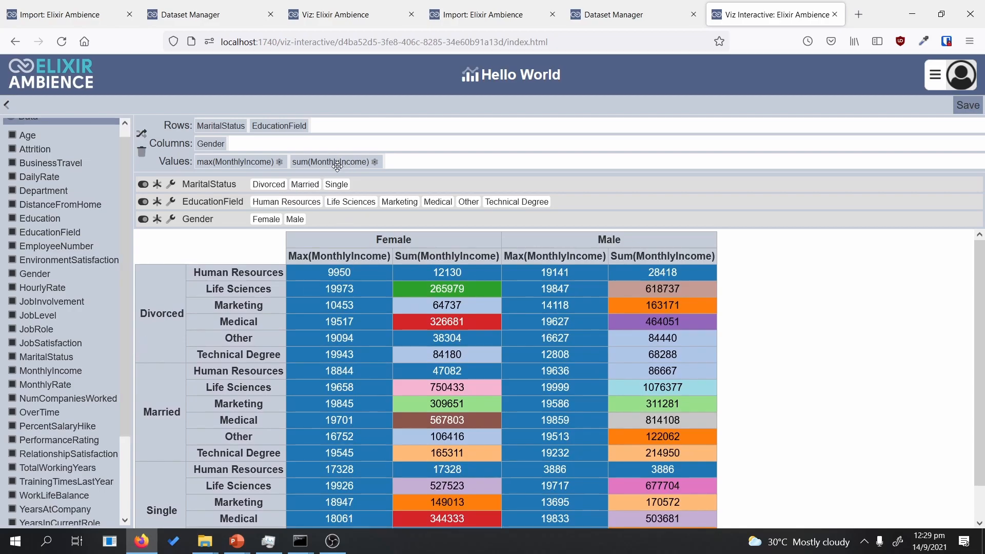
pyautogui.scroll(-1, 982, 358)
pyautogui.scroll(-1, 983, 380)
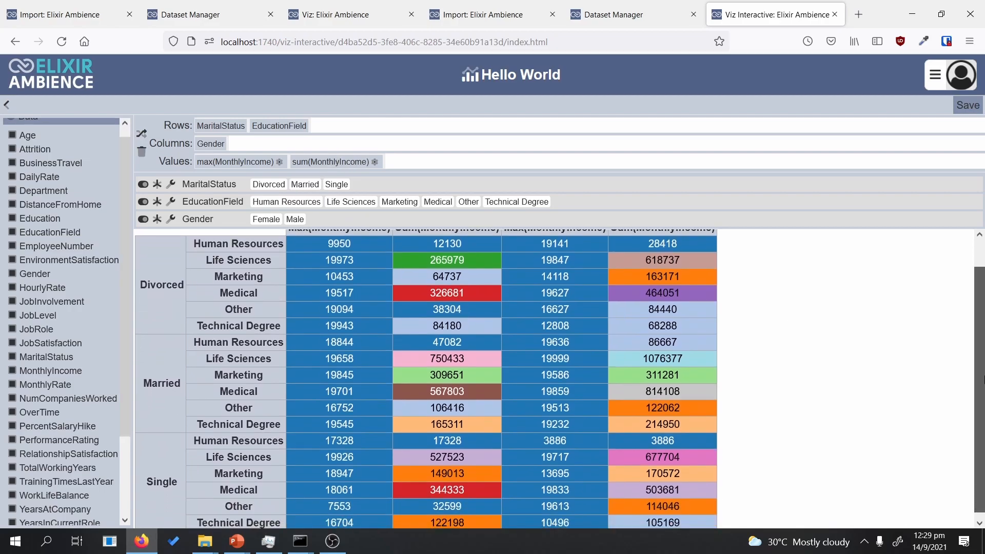
pyautogui.scroll(1, 982, 415)
pyautogui.moveTo(331, 162); pyautogui.dragTo(141, 151)
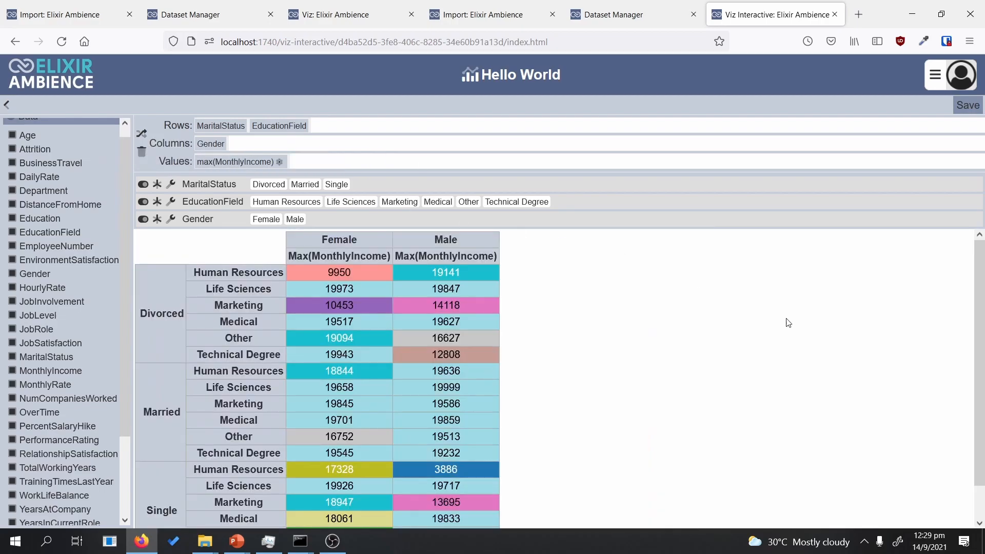
# Step: Scroll the pivot back to its header row and collapse the Data field list
pyautogui.scroll(-1, 982, 358)
pyautogui.scroll(-1, 983, 379)
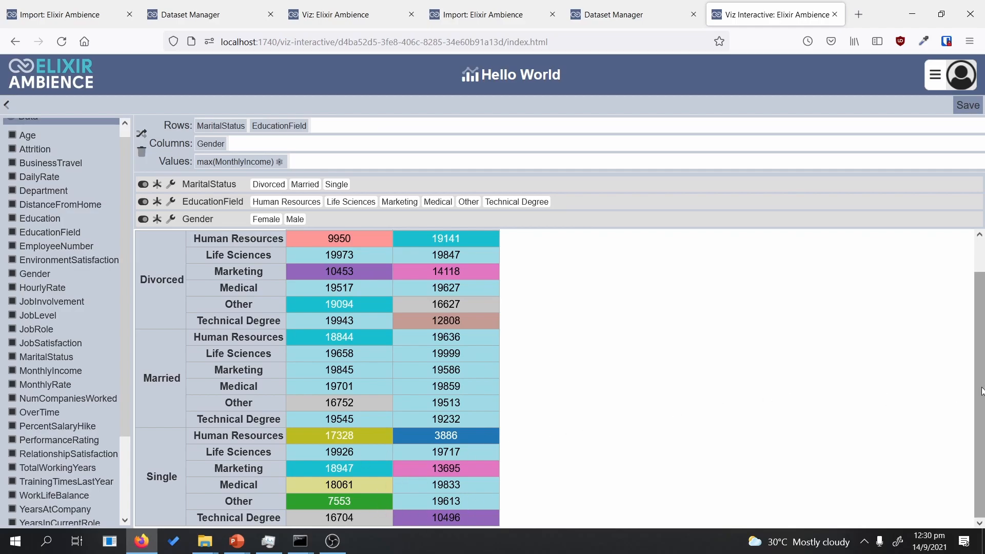
pyautogui.scroll(2, 980, 373)
pyautogui.scroll(-1, 980, 372)
pyautogui.scroll(-1, 980, 373)
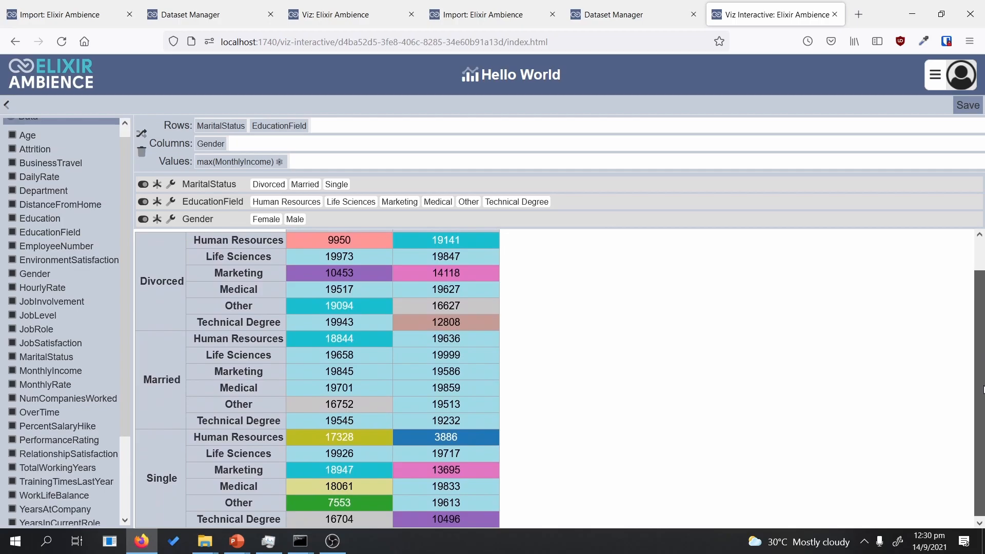
pyautogui.scroll(2, 981, 359)
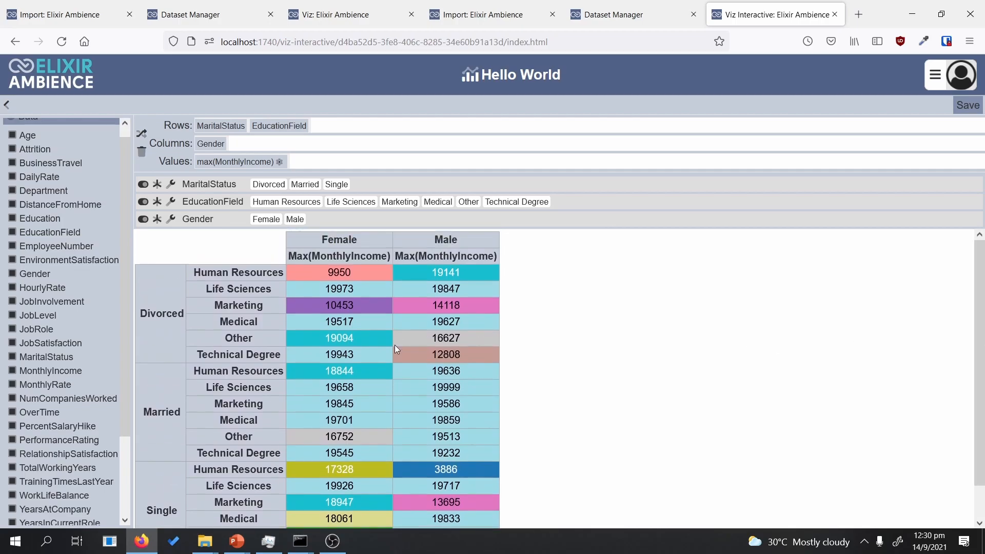
pyautogui.scroll(1, 124, 223)
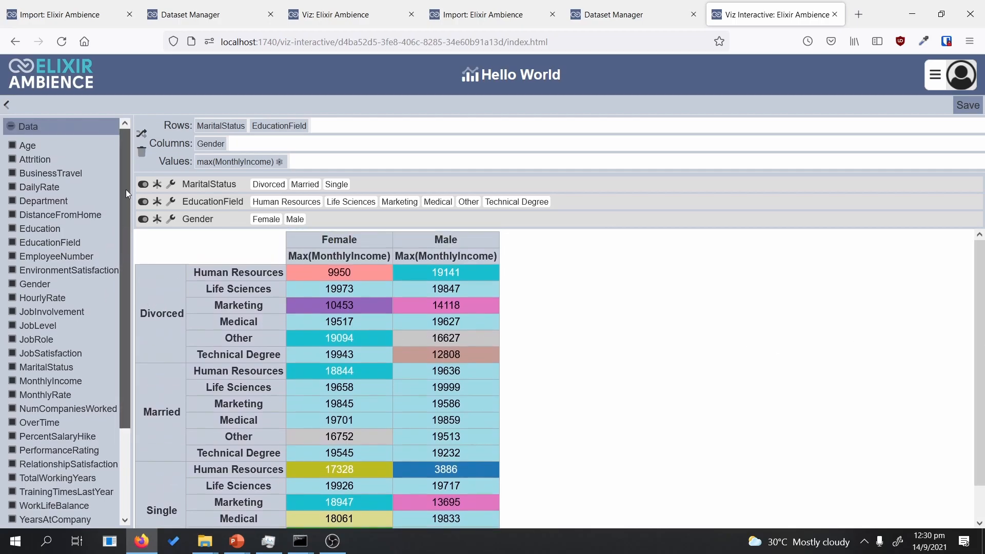
pyautogui.click(7, 127)
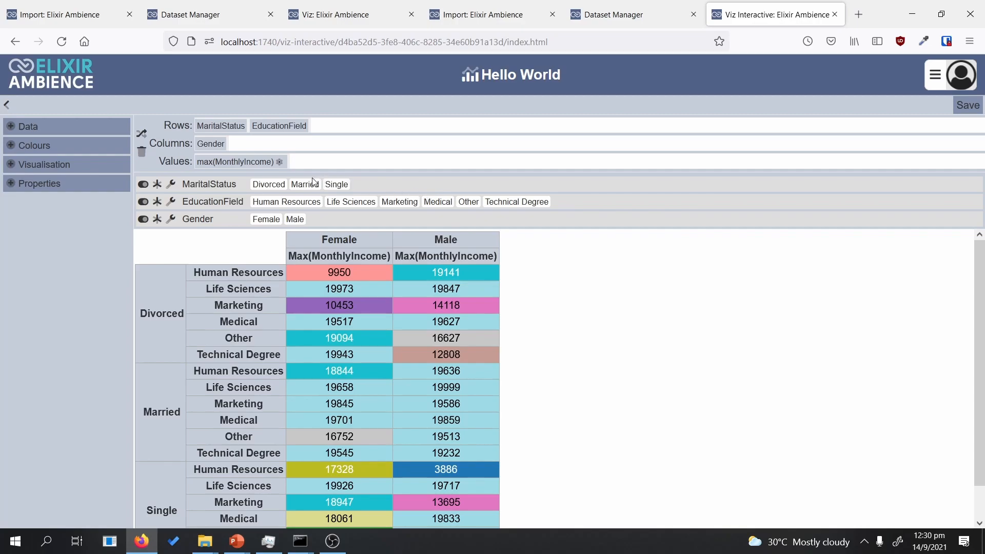
# Step: Exclude Divorced, Married and Female employees, and make the EducationField filter single-select
pyautogui.click(281, 191)
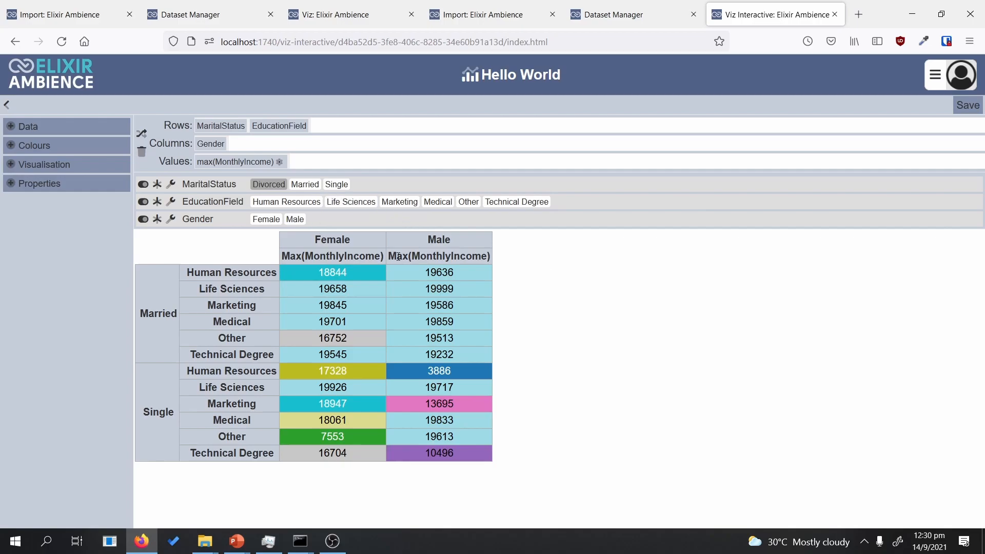
pyautogui.click(263, 184)
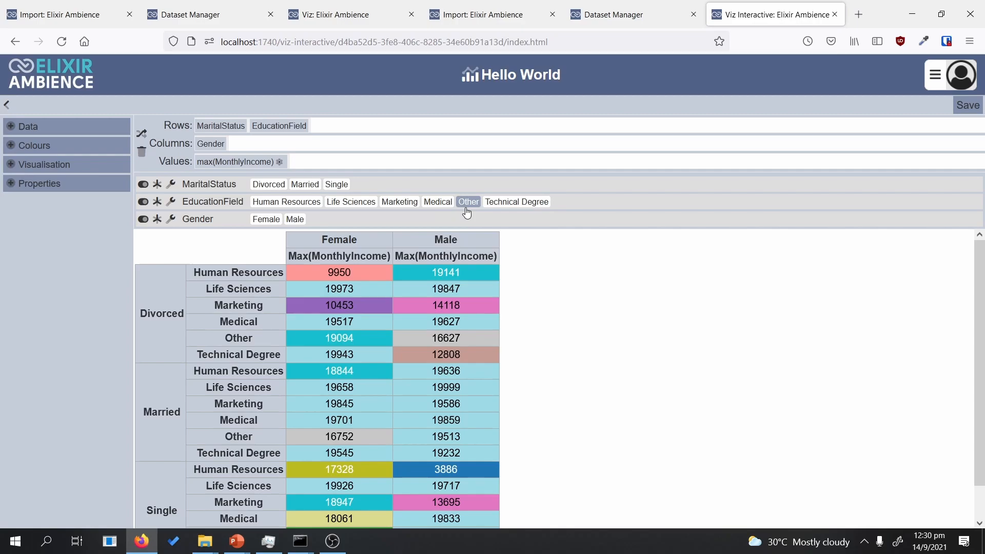
pyautogui.click(262, 189)
pyautogui.click(304, 187)
pyautogui.click(265, 219)
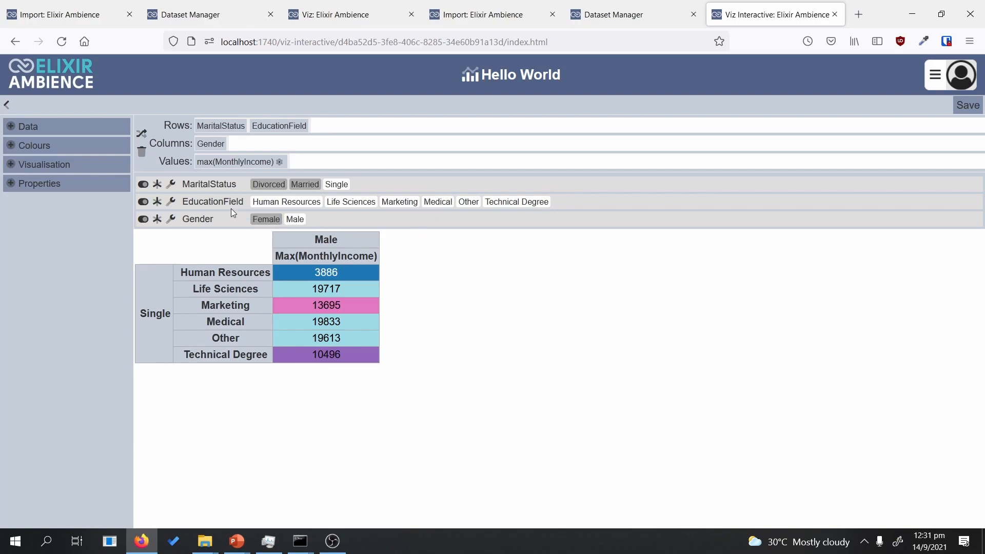
pyautogui.click(146, 203)
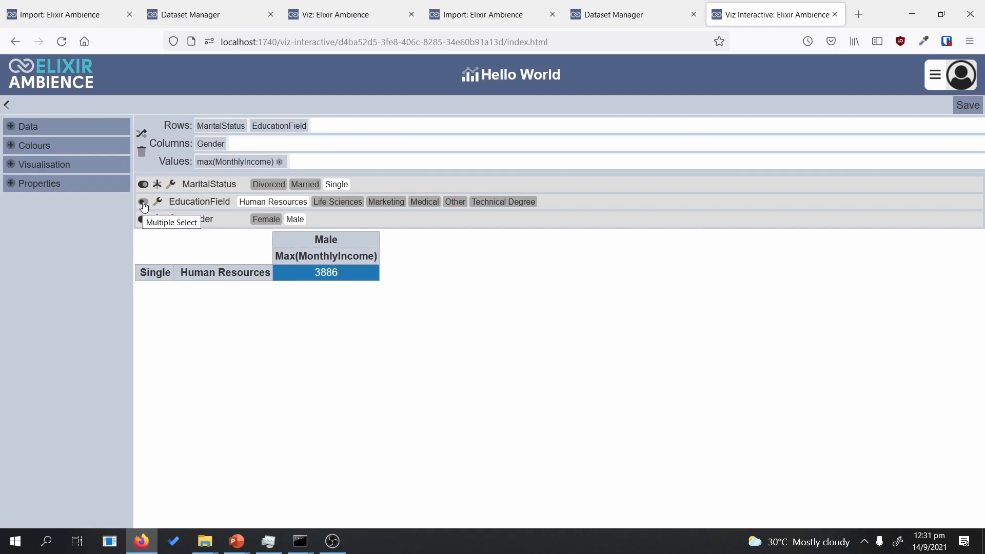
# Step: View Life Sciences, then Other alone, restore all six education fields, and expand Visualisation
pyautogui.click(353, 205)
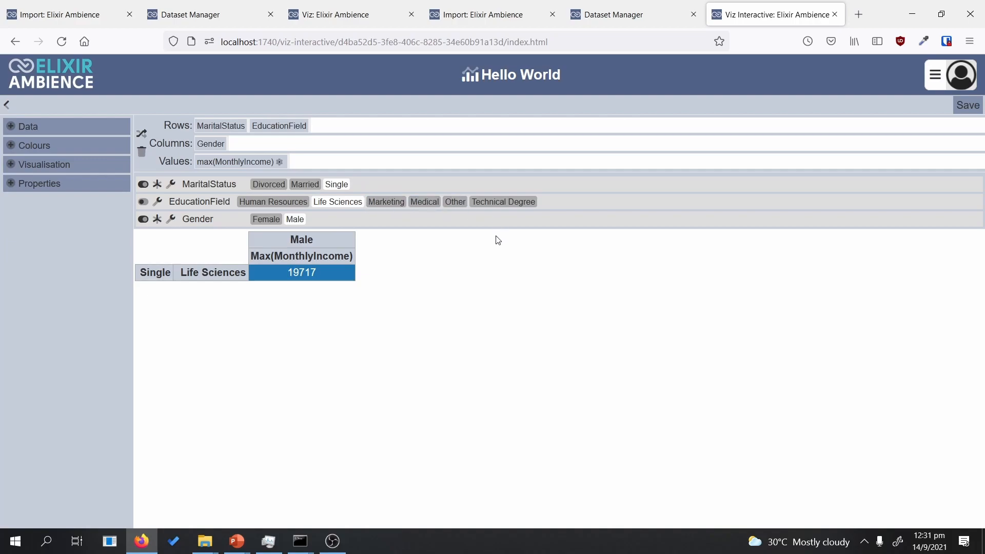
pyautogui.click(458, 203)
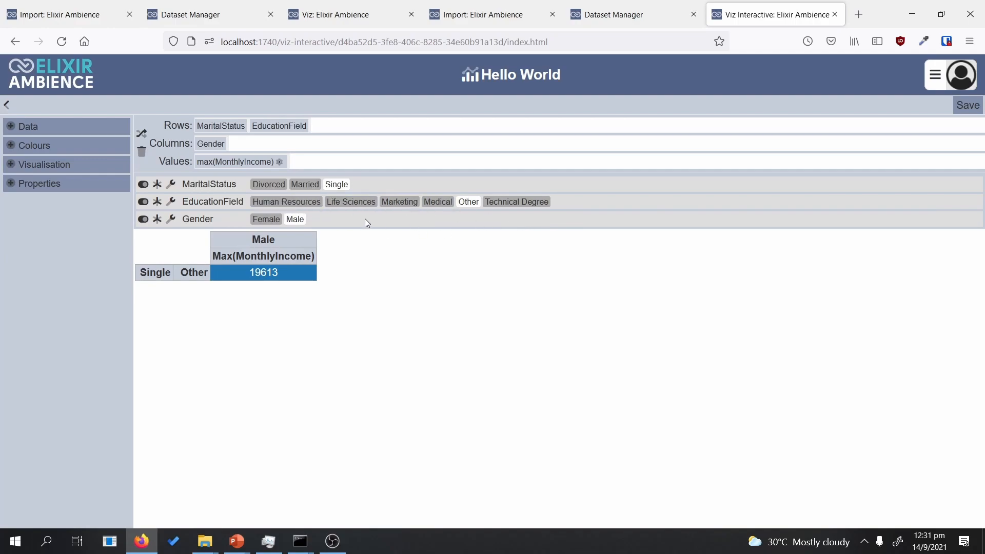
pyautogui.click(157, 205)
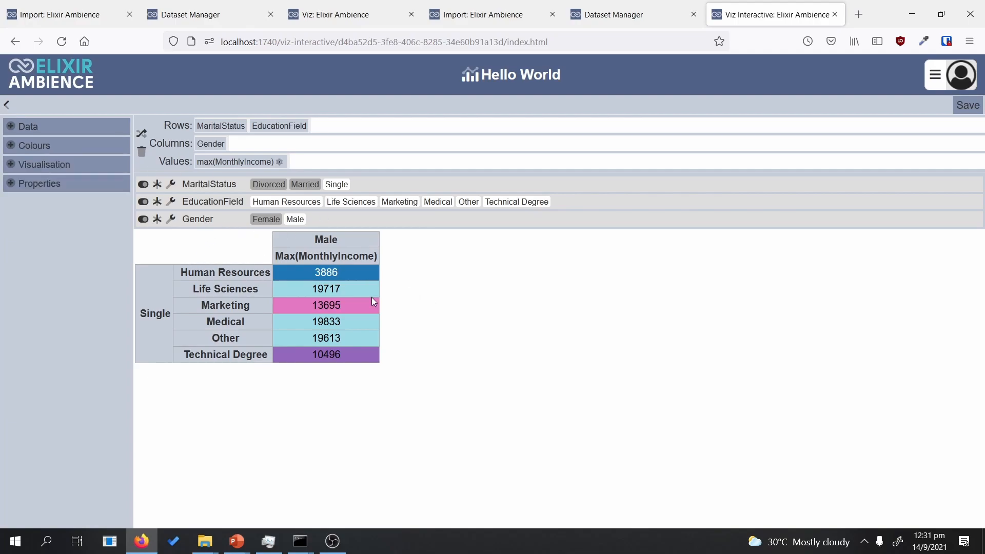
pyautogui.click(11, 165)
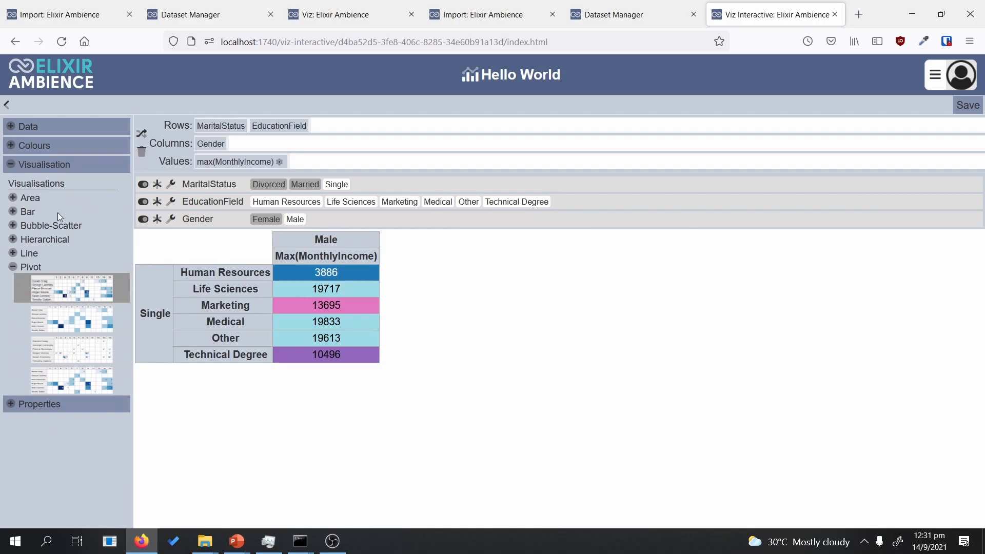
# Step: Try area and horizontal and vertical stacked bar charts, and re-include Married employees
pyautogui.click(13, 198)
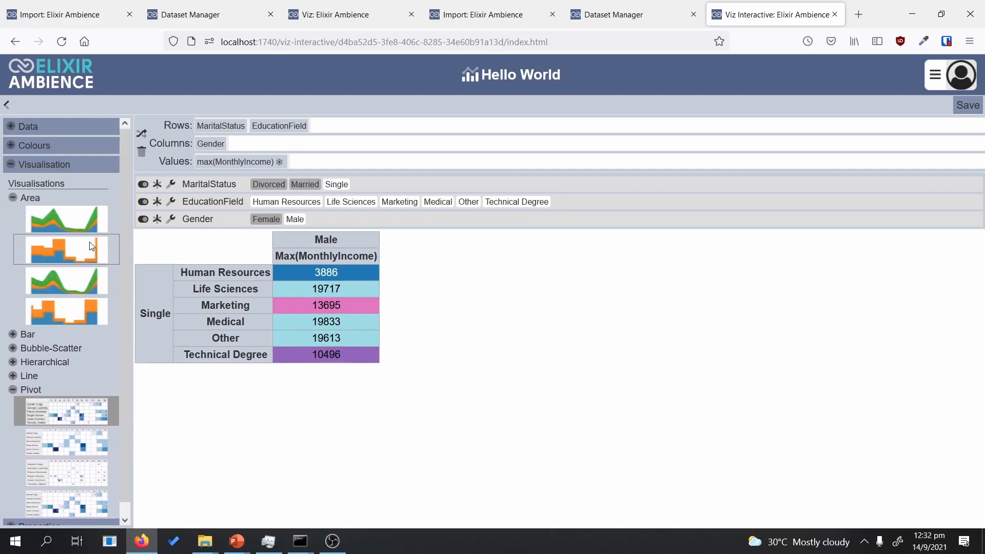
pyautogui.click(13, 335)
pyautogui.moveTo(127, 315); pyautogui.dragTo(122, 381)
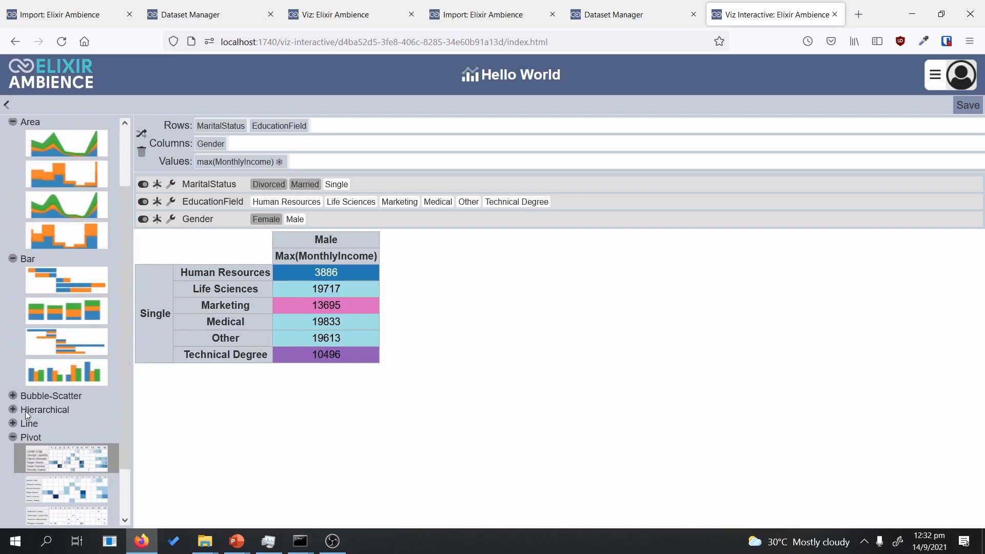
pyautogui.moveTo(125, 411); pyautogui.dragTo(152, 328)
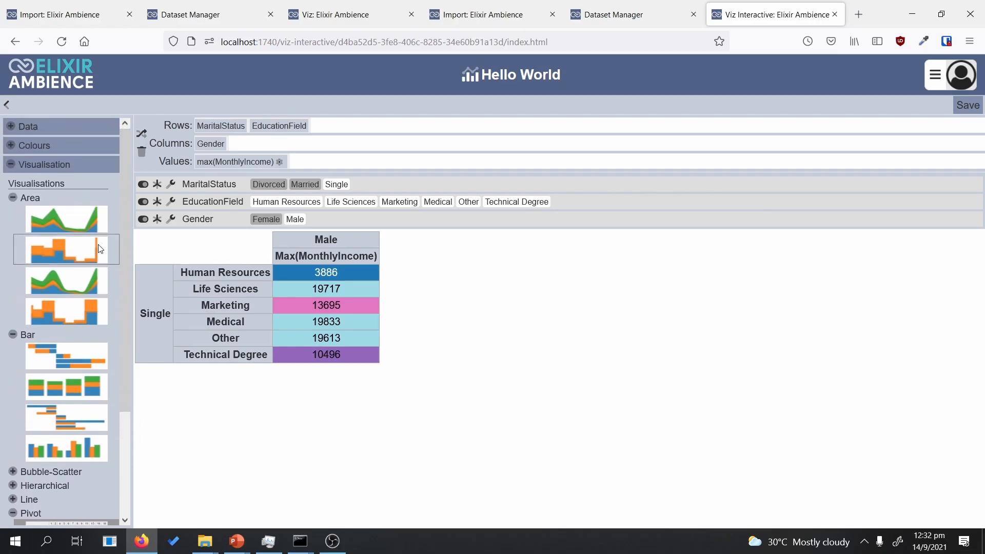
pyautogui.click(68, 248)
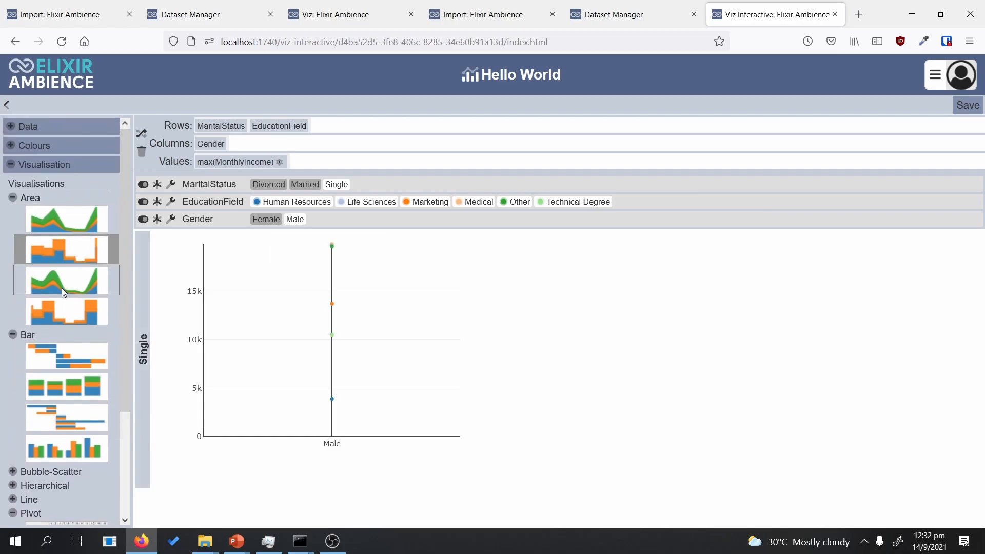
pyautogui.click(54, 351)
pyautogui.moveTo(127, 352); pyautogui.dragTo(130, 390)
pyautogui.click(66, 336)
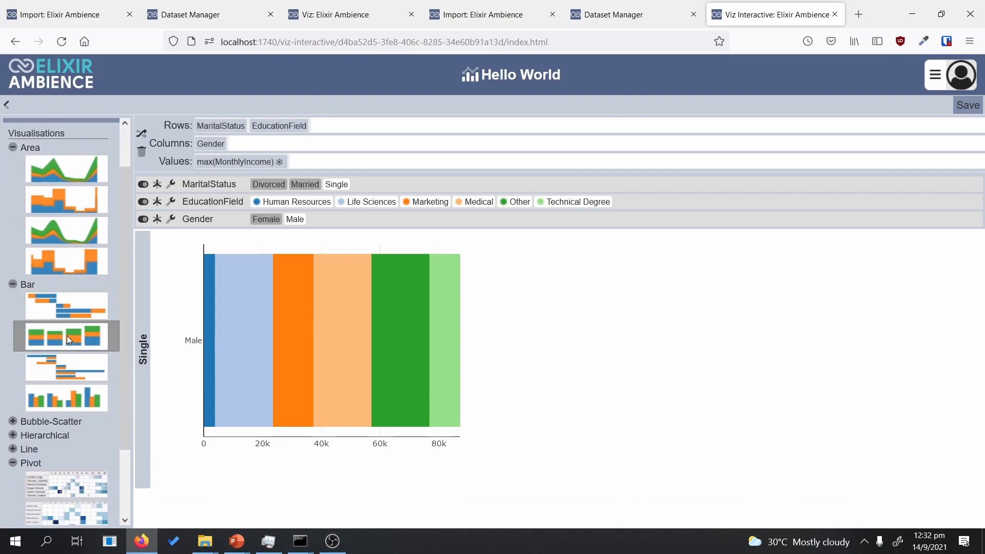
pyautogui.moveTo(126, 347); pyautogui.dragTo(127, 357)
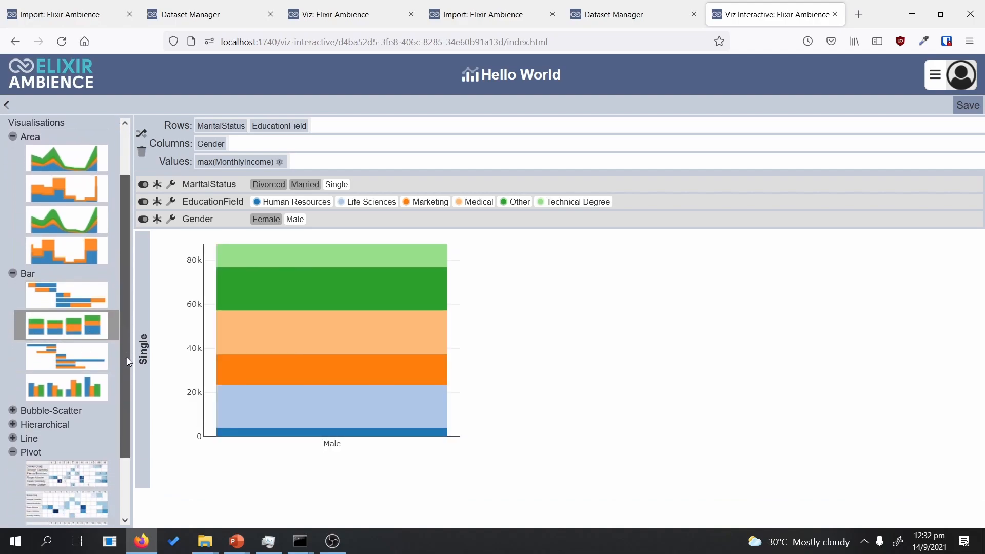
pyautogui.click(305, 184)
# Step: Try two bubble-scatter styles, re-include Female, then return to the pivot table
pyautogui.click(66, 409)
pyautogui.scroll(-3, 124, 400)
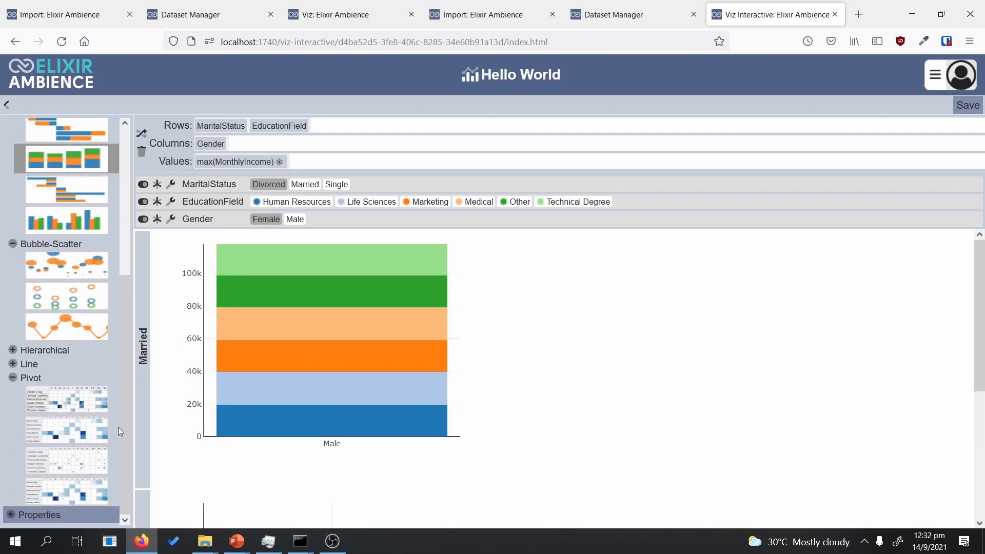
pyautogui.click(61, 277)
pyautogui.click(48, 292)
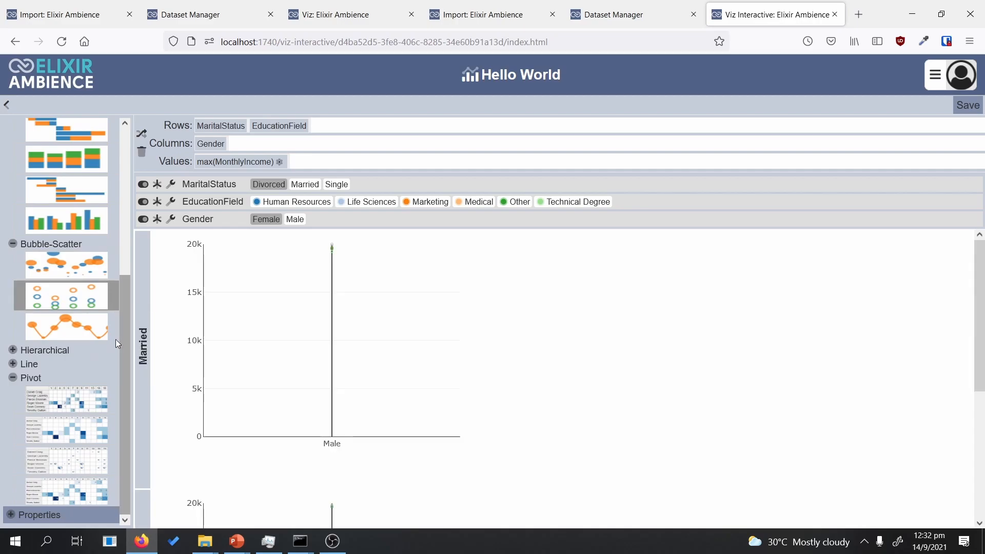
pyautogui.click(264, 219)
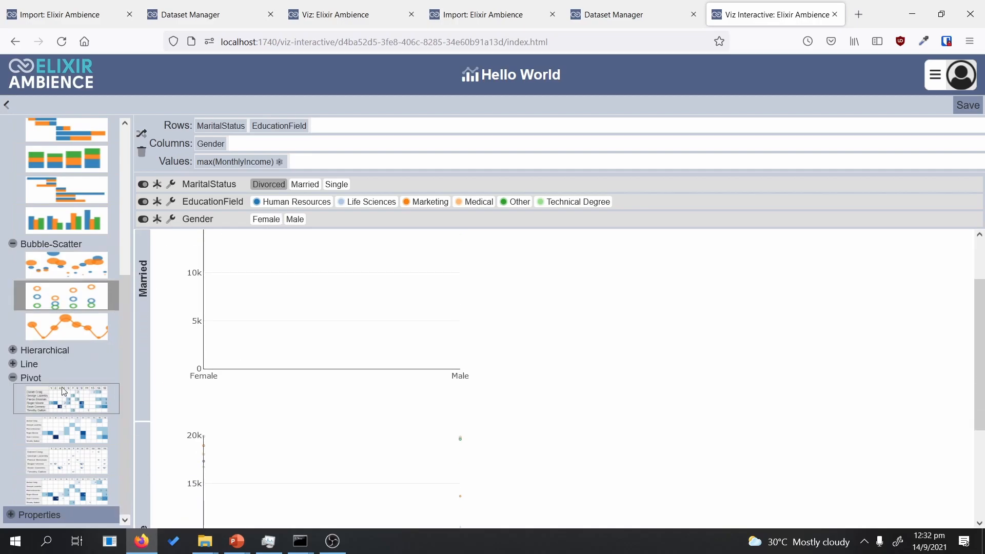
pyautogui.click(52, 428)
# Step: Try line and parallel-coordinates charts, then settle on a Sankey diagram
pyautogui.click(41, 359)
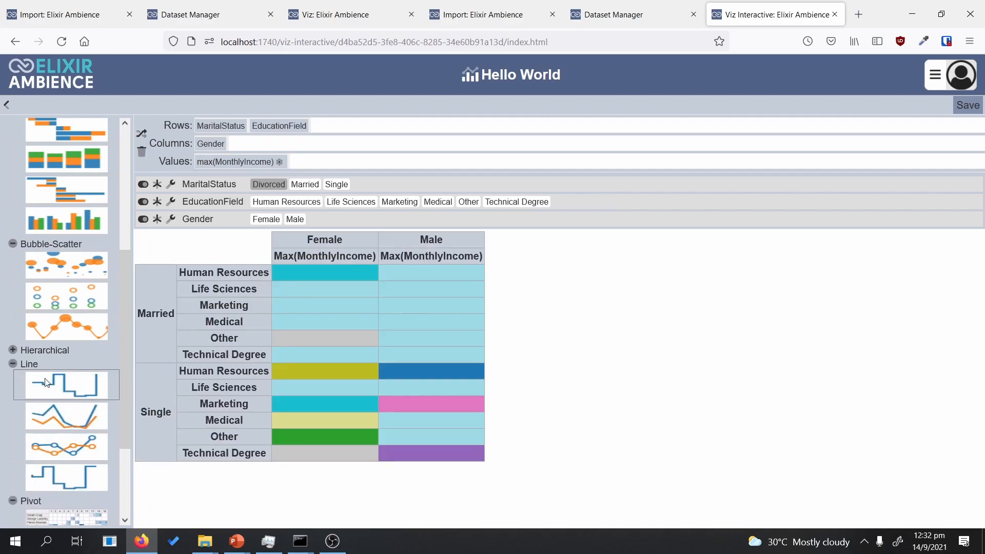
pyautogui.click(59, 414)
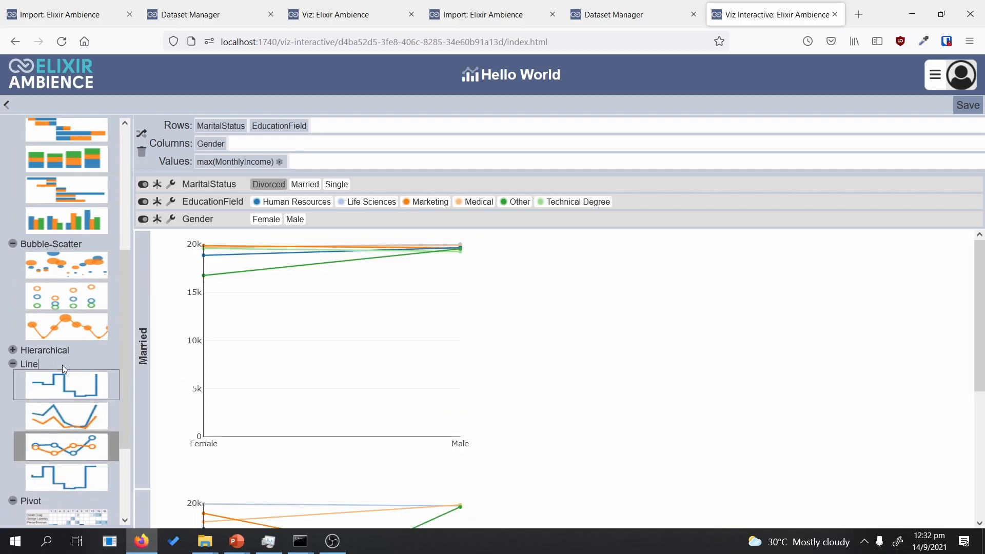
pyautogui.click(53, 350)
pyautogui.click(60, 370)
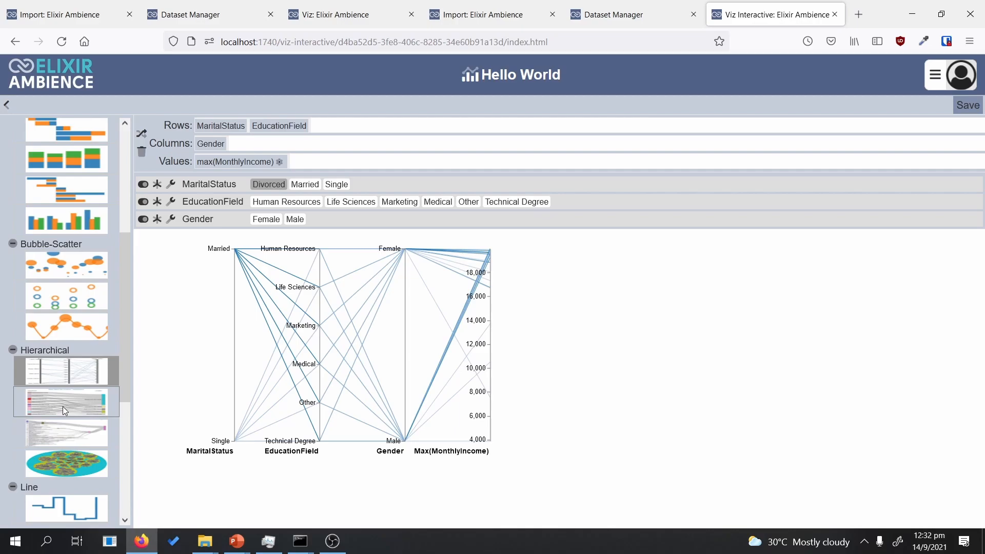
pyautogui.click(69, 416)
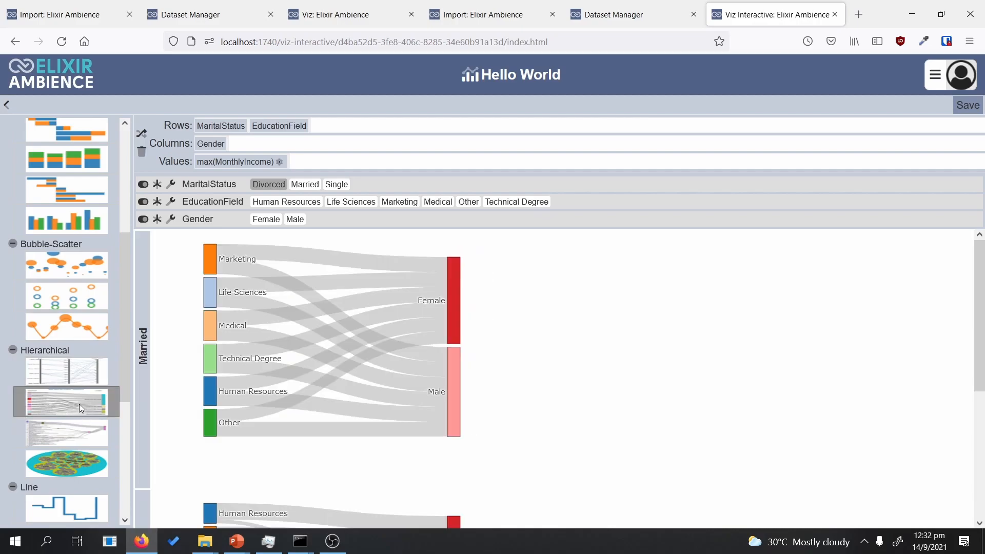
pyautogui.scroll(-7, 79, 405)
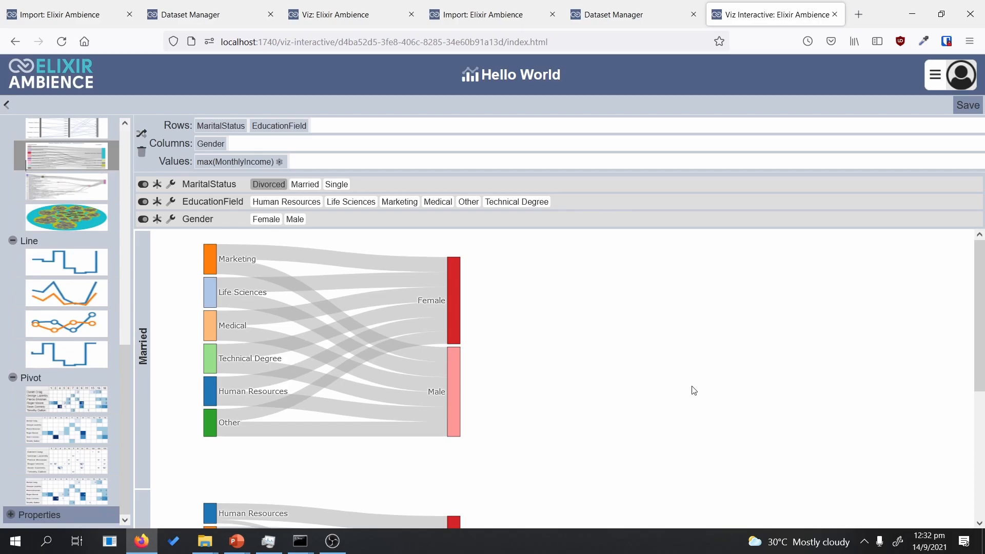
# Step: Save the dashboard and collapse the visualisation gallery
pyautogui.click(964, 106)
pyautogui.click(126, 301)
pyautogui.moveTo(124, 311); pyautogui.dragTo(3, 184)
pyautogui.click(14, 164)
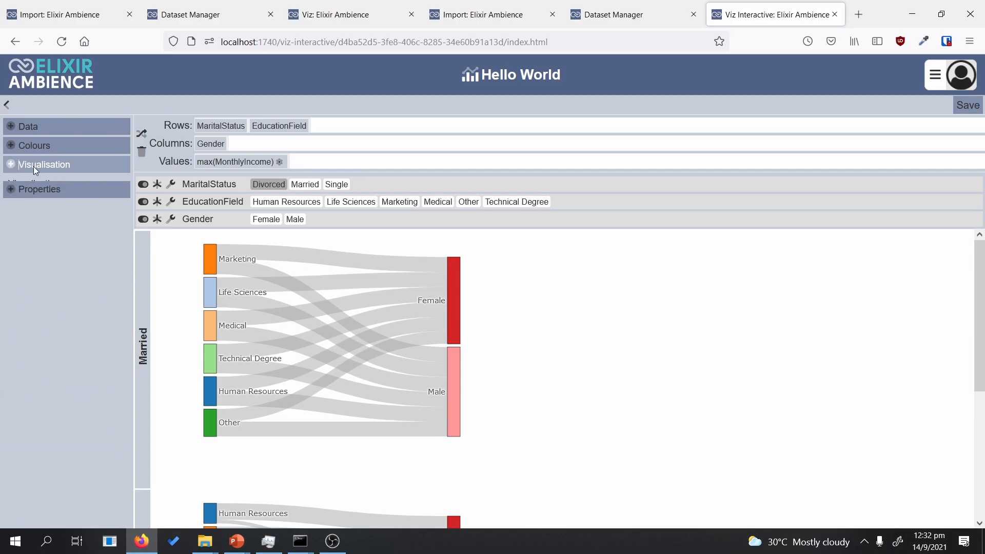
# Step: Set the Sankey diagram's Node Thickness to 25, then widen it to 80
pyautogui.click(12, 186)
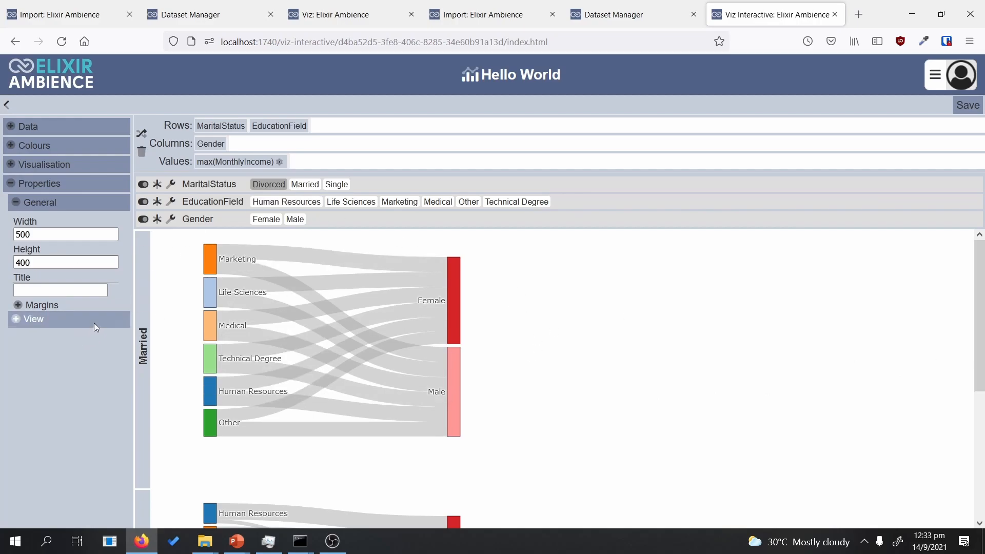
pyautogui.click(15, 322)
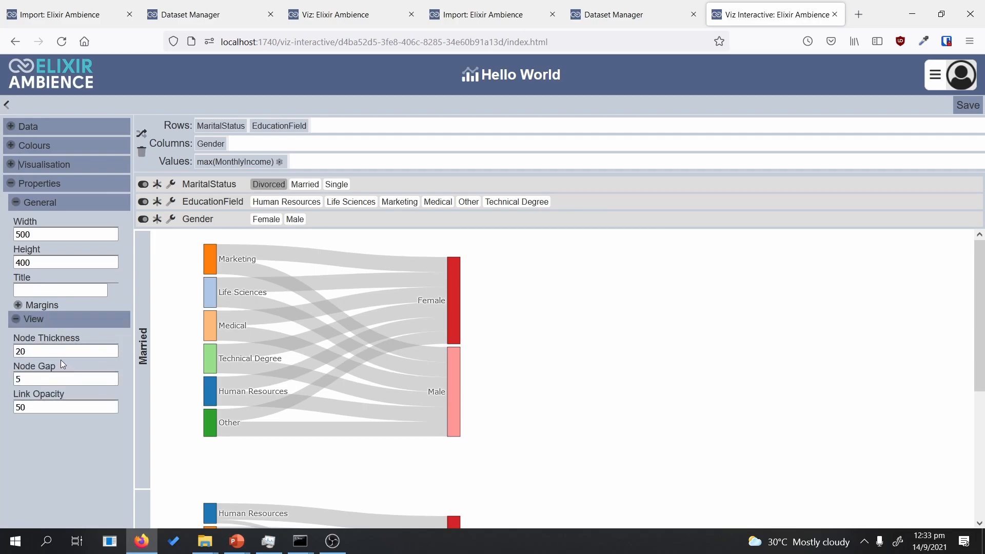
pyautogui.click(47, 353)
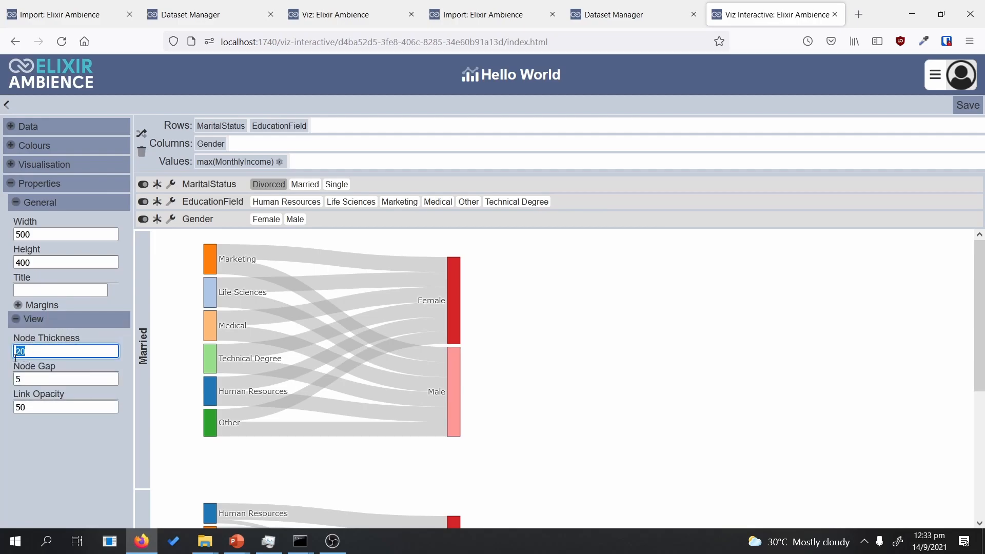
pyautogui.write('25')
pyautogui.click(556, 434)
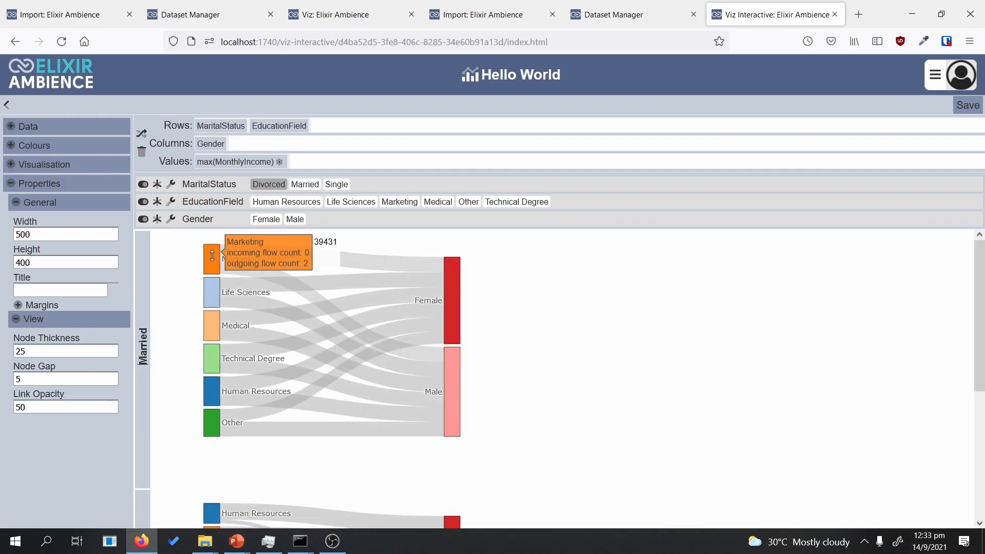
pyautogui.moveTo(28, 352); pyautogui.dragTo(11, 339)
pyautogui.write('80')
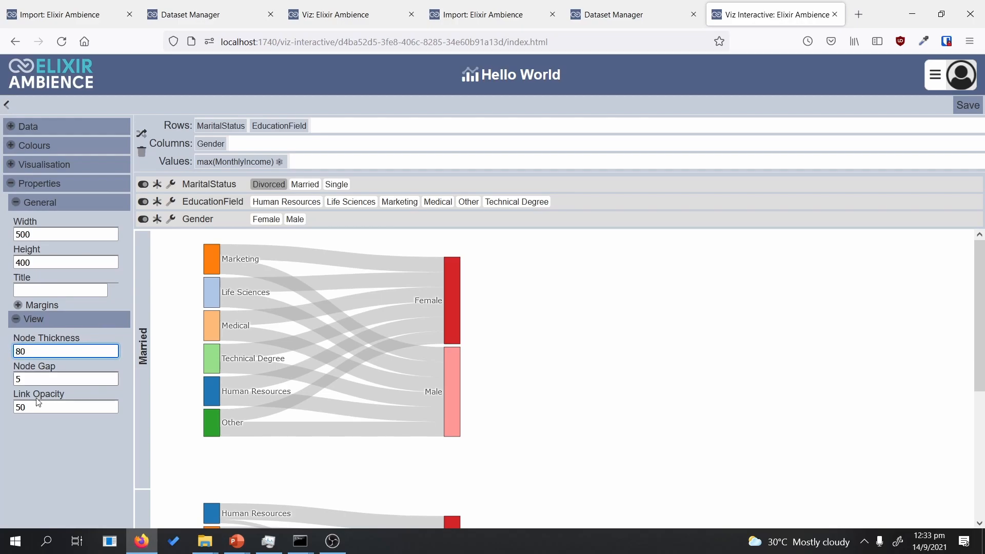
pyautogui.click(16, 407)
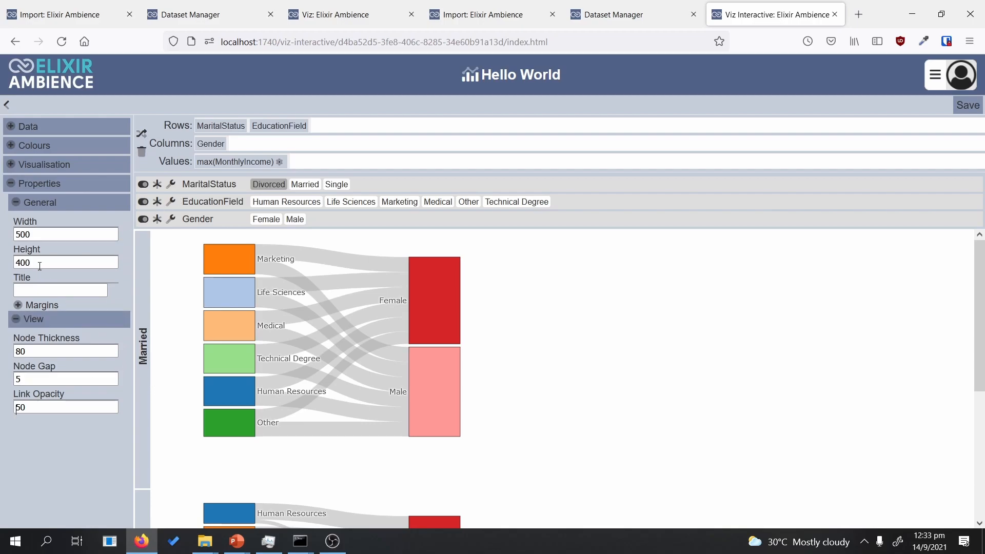
pyautogui.click(15, 165)
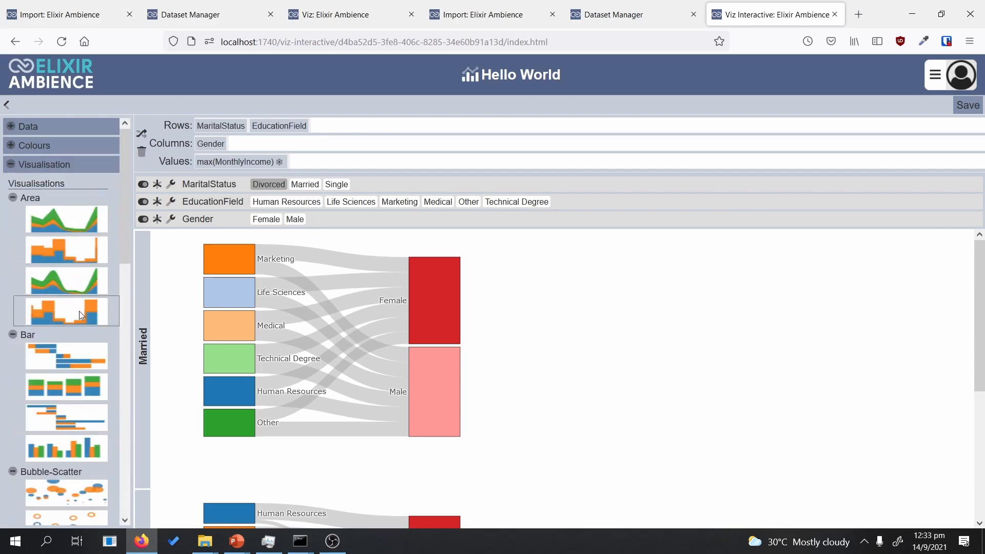
# Step: Switch the Hello World chart to the second Bubble-Scatter scatter plot
pyautogui.scroll(-1, 90, 336)
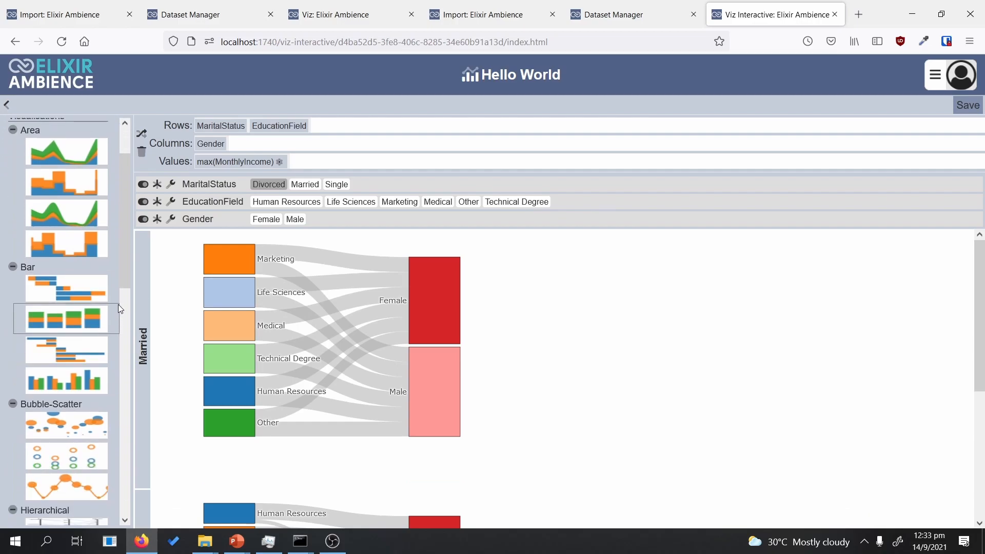
pyautogui.moveTo(130, 263); pyautogui.dragTo(128, 295)
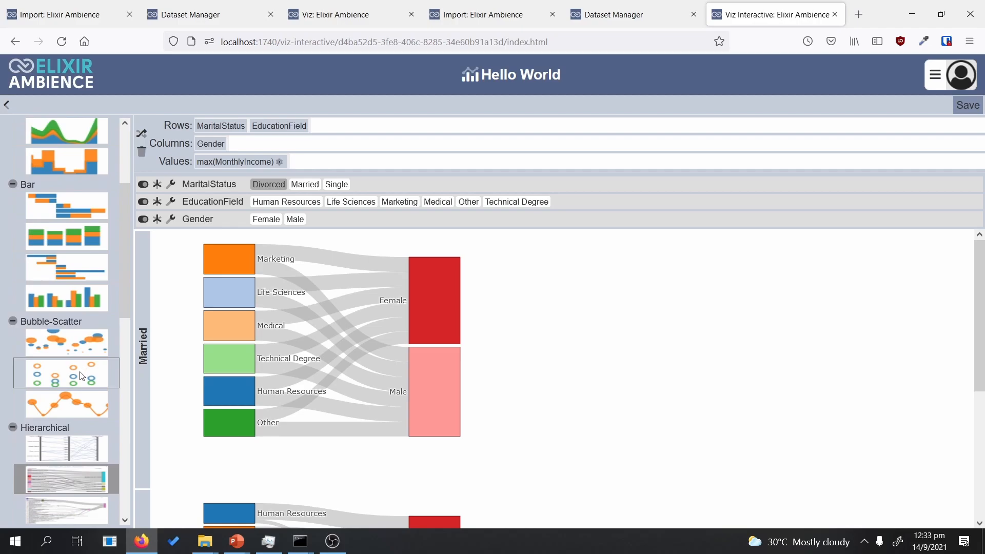
pyautogui.click(81, 373)
pyautogui.moveTo(121, 255); pyautogui.dragTo(113, 482)
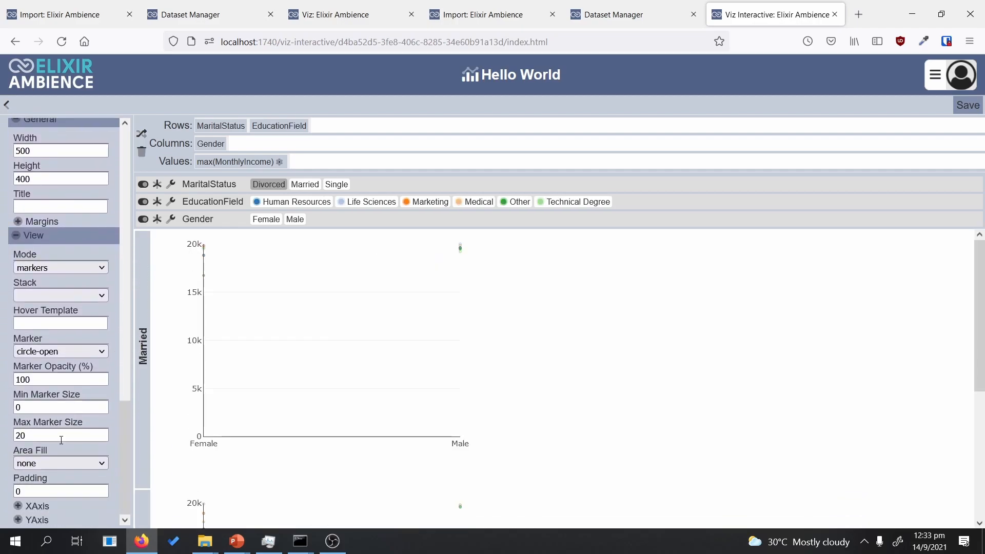
pyautogui.moveTo(124, 436)
pyautogui.mouseDown()
pyautogui.moveTo(137, 396)
pyautogui.moveTo(128, 440)
pyautogui.mouseUp()
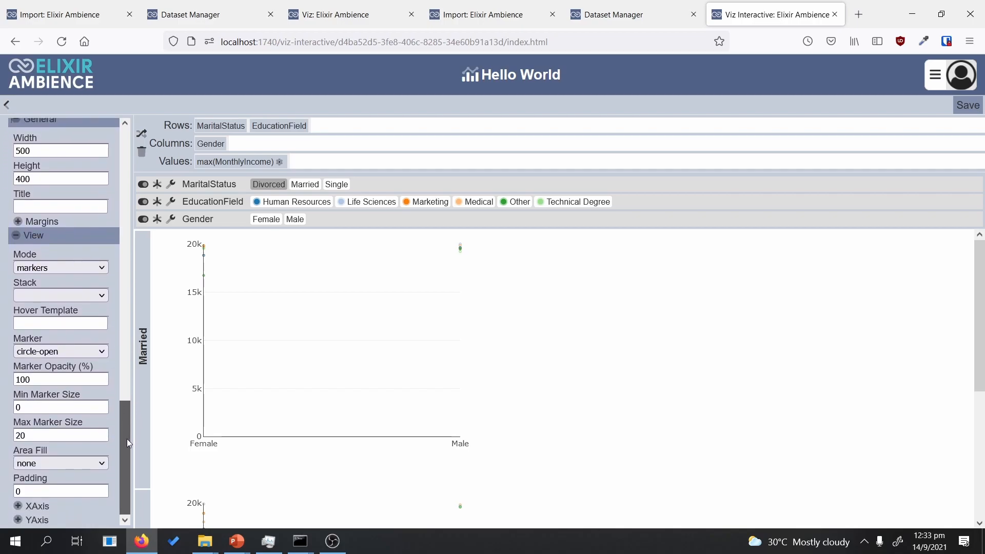
pyautogui.click(55, 432)
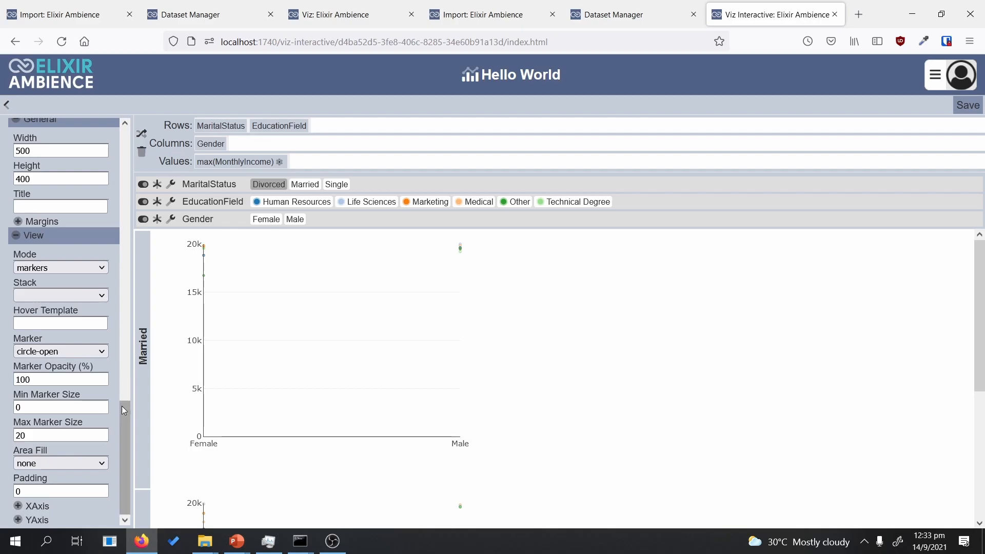
pyautogui.moveTo(119, 415)
pyautogui.mouseDown()
pyautogui.moveTo(138, 324)
pyautogui.moveTo(106, 296)
pyautogui.mouseUp()
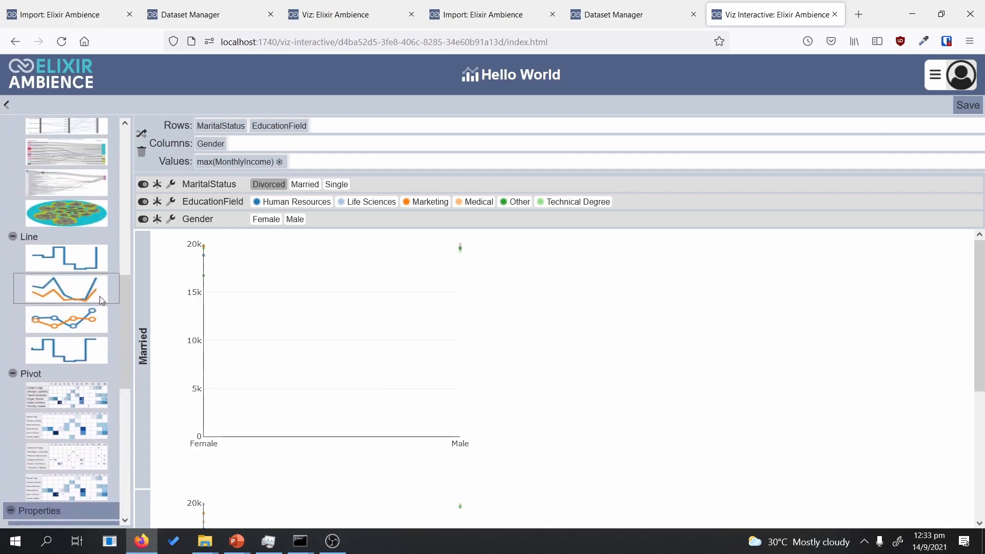
pyautogui.moveTo(125, 344)
pyautogui.mouseDown()
pyautogui.moveTo(110, 463)
pyautogui.moveTo(116, 430)
pyautogui.moveTo(87, 388)
pyautogui.mouseUp()
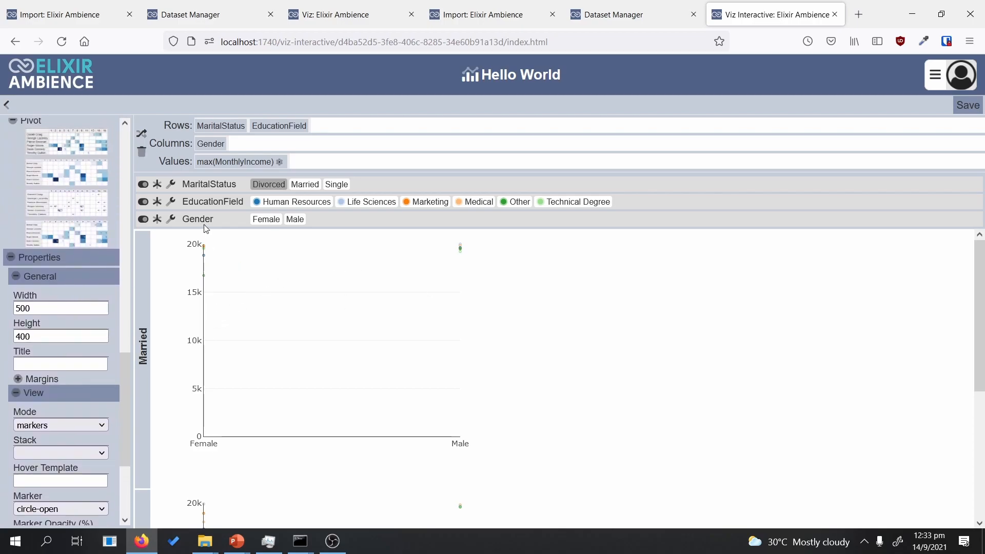
# Step: Set the chart width to 1500, then 1200, and save the visualisation
pyautogui.click(51, 306)
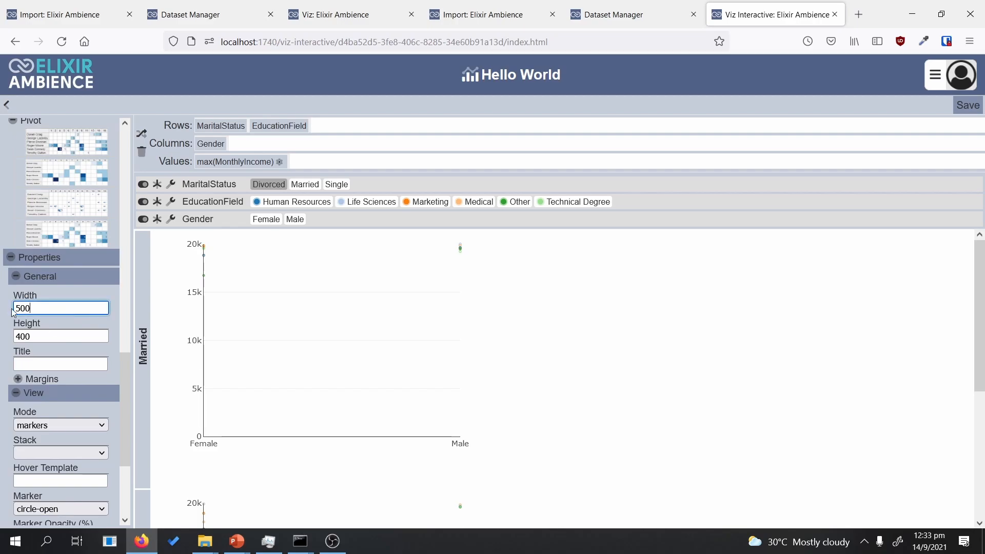
pyautogui.click(507, 288)
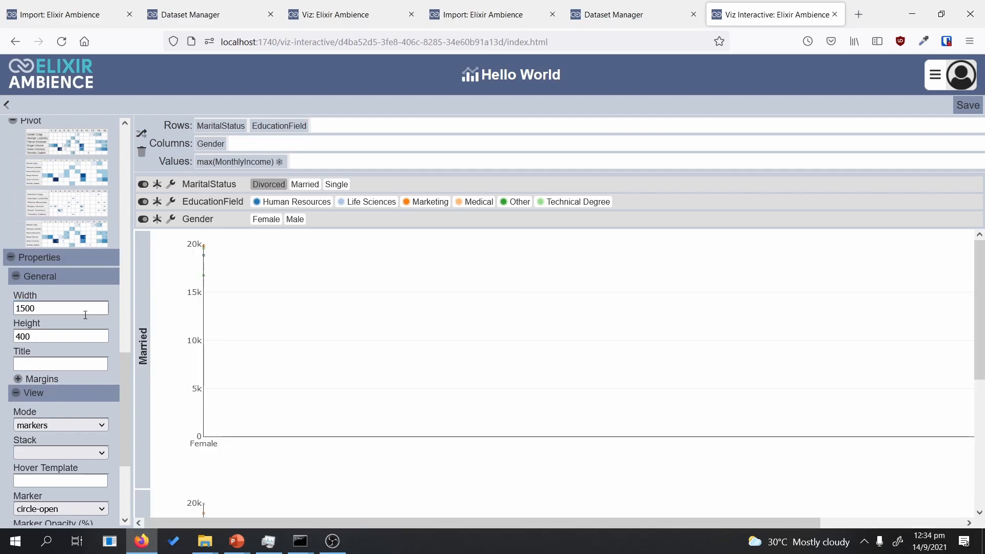
pyautogui.click(22, 309)
pyautogui.press('BackSpace')
pyautogui.write('12')
pyautogui.press('Return')
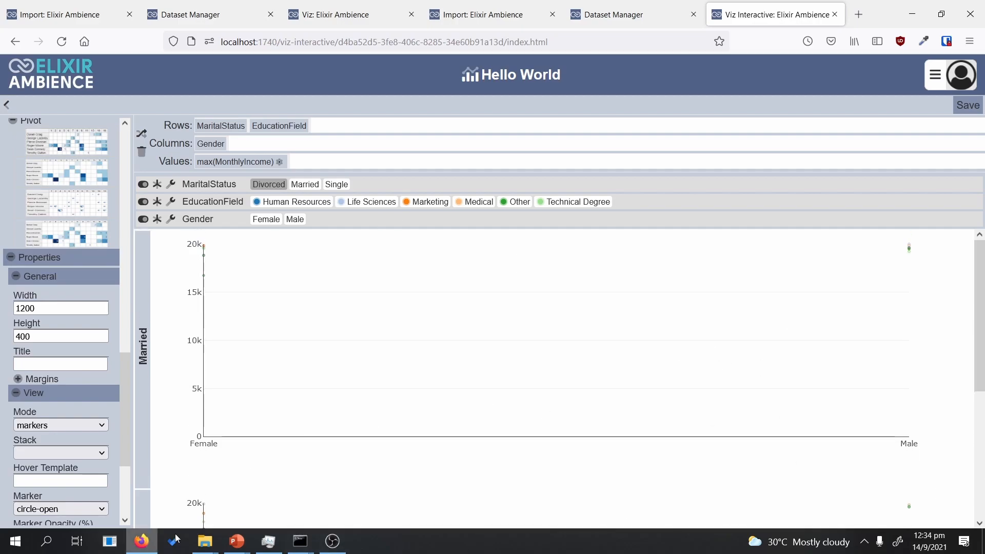
pyautogui.click(967, 106)
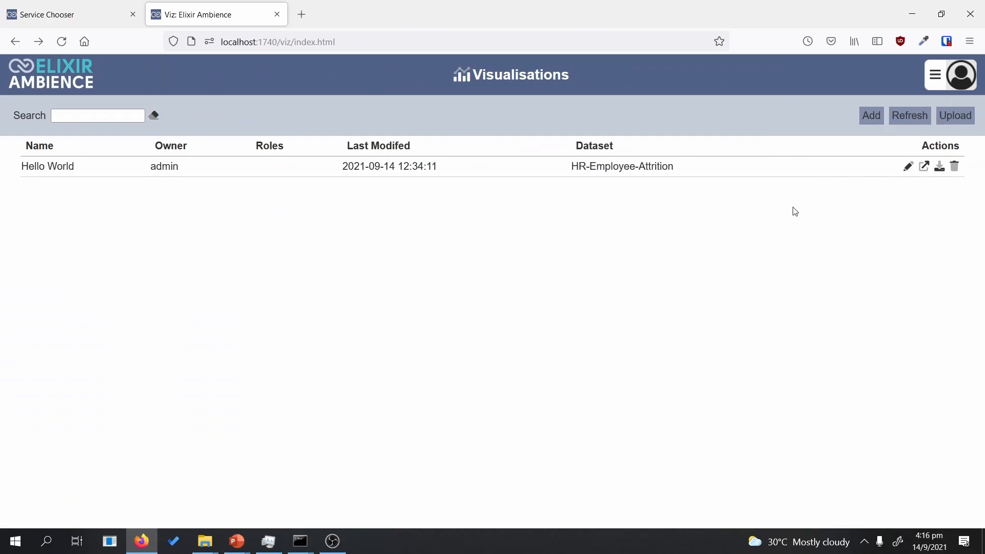
# Step: From the Dashboards page, create a Blank Dashboard named Hello World and expand its side panel
pyautogui.click(932, 81)
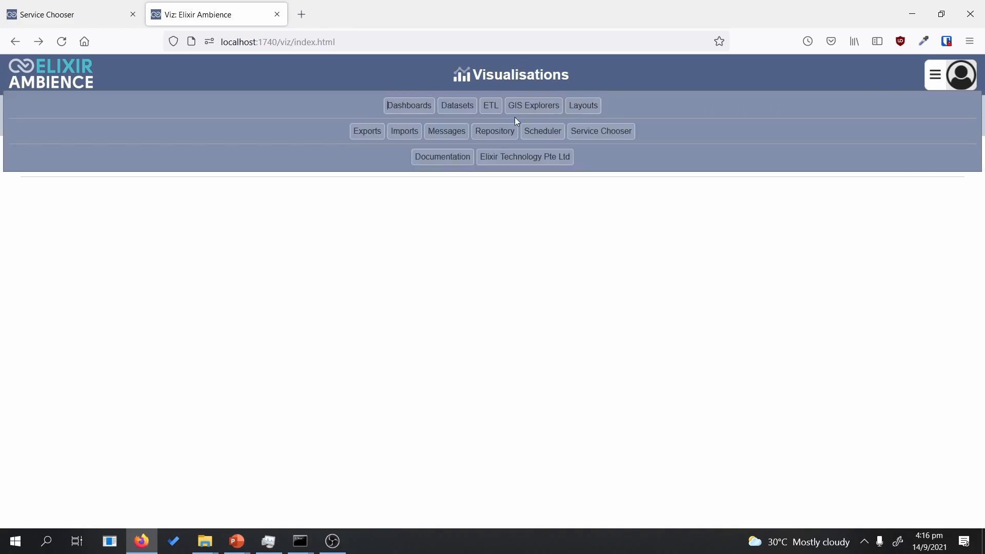
pyautogui.click(408, 106)
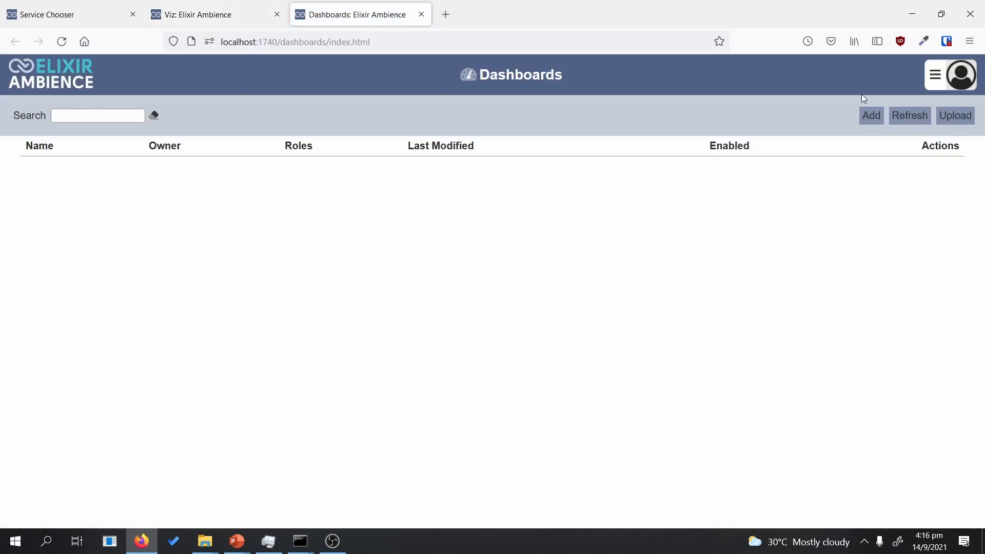
pyautogui.click(861, 124)
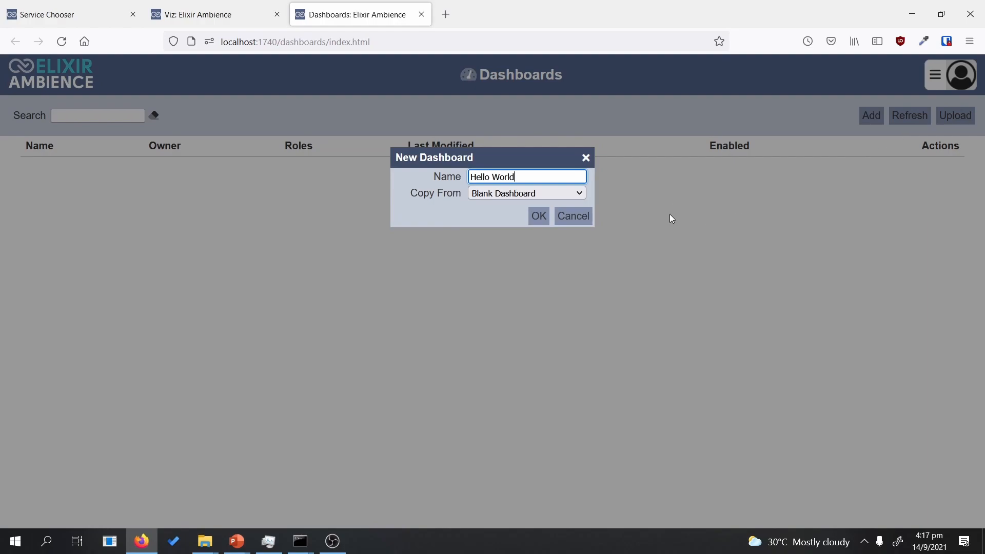
pyautogui.click(539, 216)
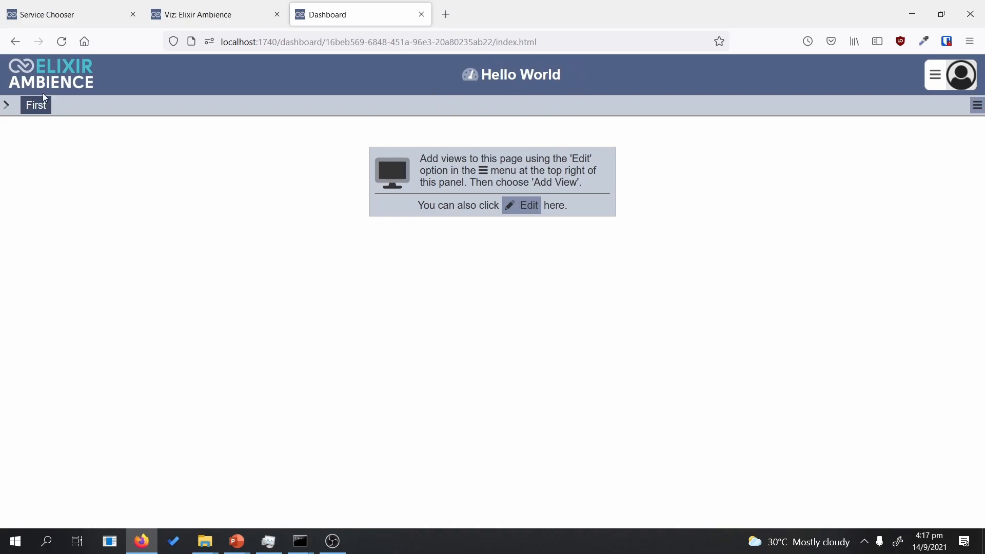
pyautogui.click(5, 106)
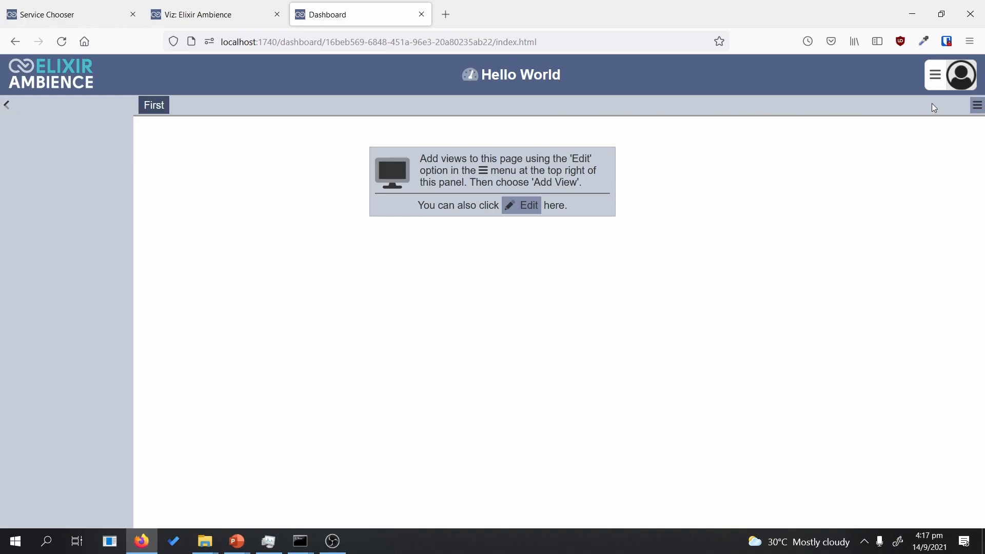
# Step: Put the First page into edit mode and add a full-width view
pyautogui.click(976, 105)
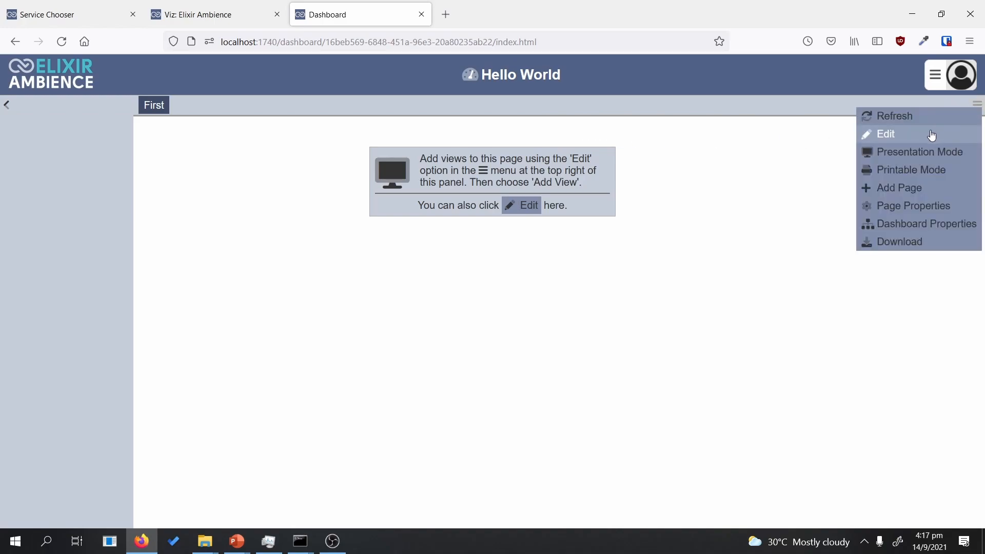
pyautogui.click(932, 135)
pyautogui.click(881, 108)
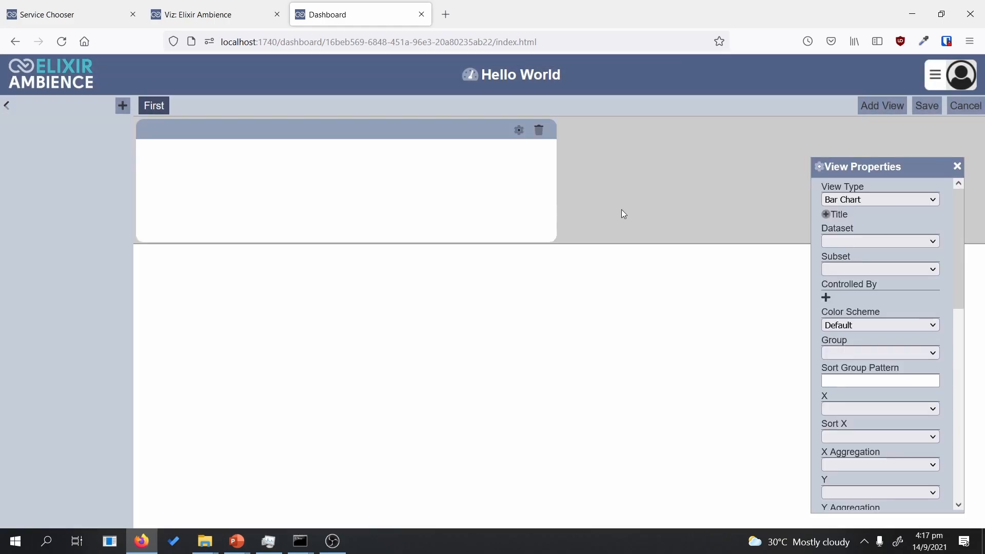
pyautogui.moveTo(551, 234); pyautogui.dragTo(973, 304)
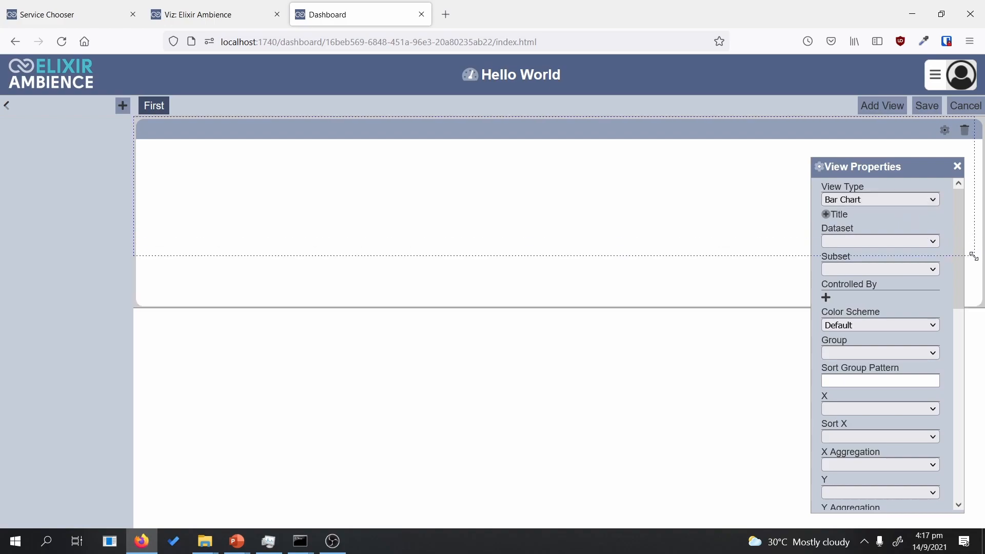
# Step: Change the new view's type from Bar Chart to Linear Table
pyautogui.click(876, 196)
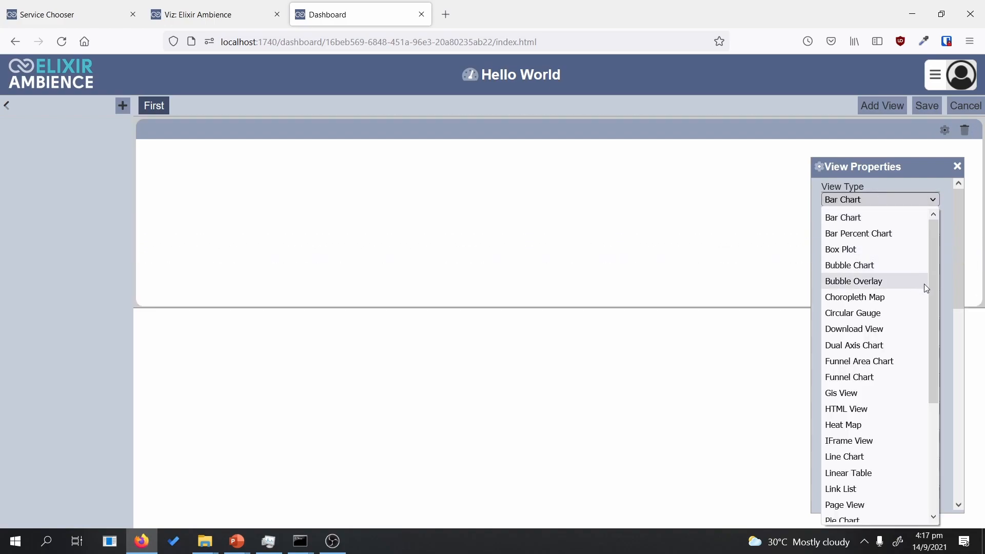
pyautogui.moveTo(934, 287); pyautogui.dragTo(930, 422)
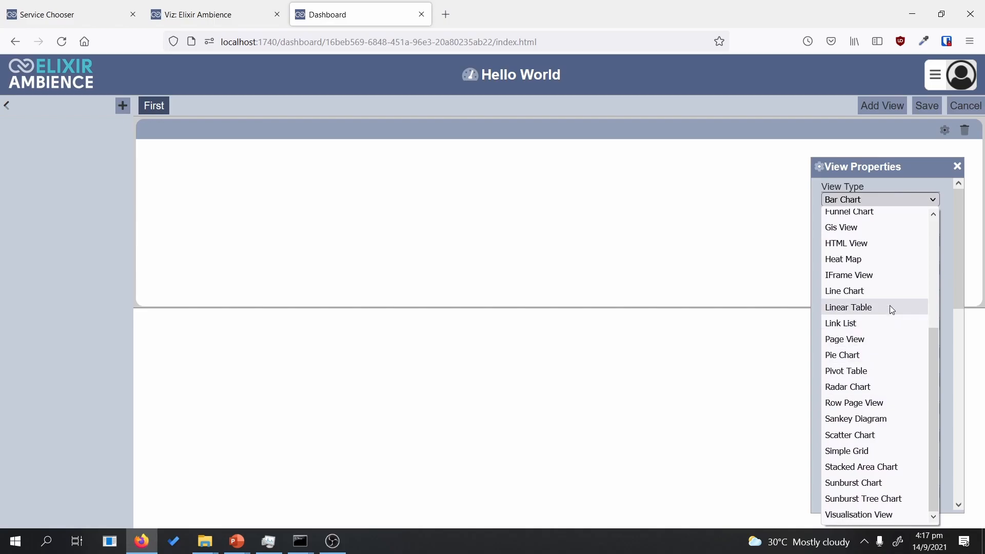
pyautogui.click(889, 306)
# Step: Base the Linear Table on the HR-Employee-Attrition dataset
pyautogui.click(888, 240)
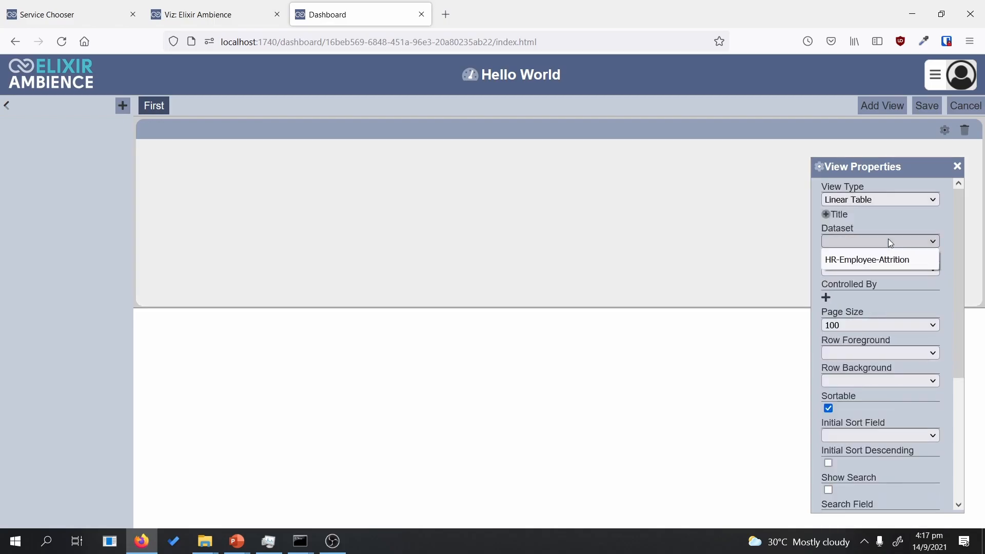
pyautogui.click(886, 258)
pyautogui.moveTo(826, 166); pyautogui.dragTo(380, 324)
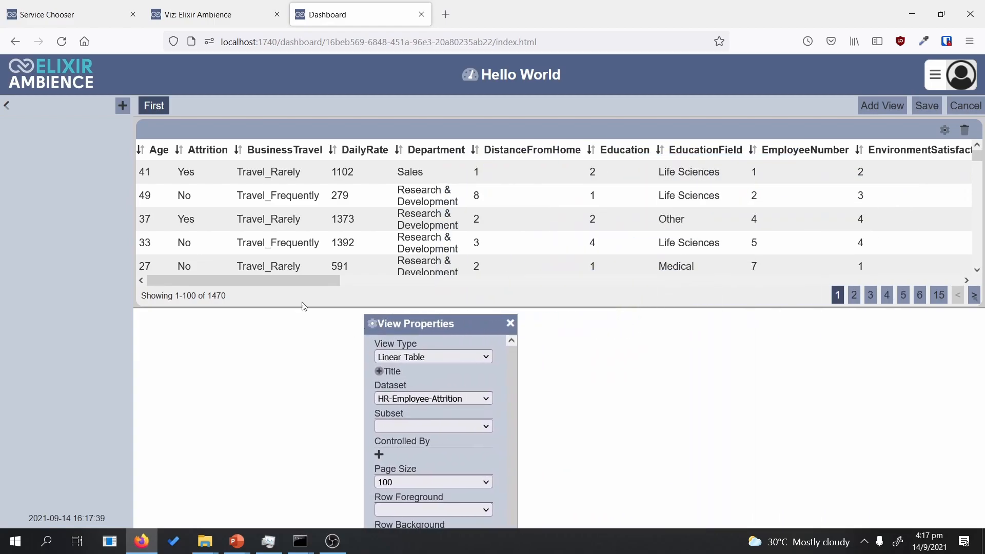
pyautogui.moveTo(261, 281); pyautogui.dragTo(196, 270)
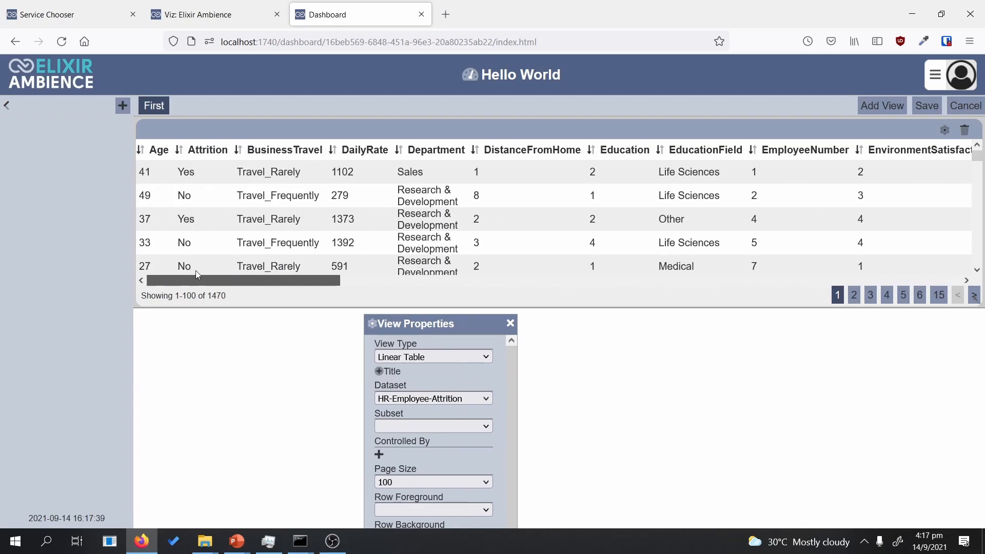
pyautogui.moveTo(457, 327); pyautogui.dragTo(520, 129)
pyautogui.moveTo(611, 235); pyautogui.dragTo(617, 274)
pyautogui.scroll(-1, 581, 342)
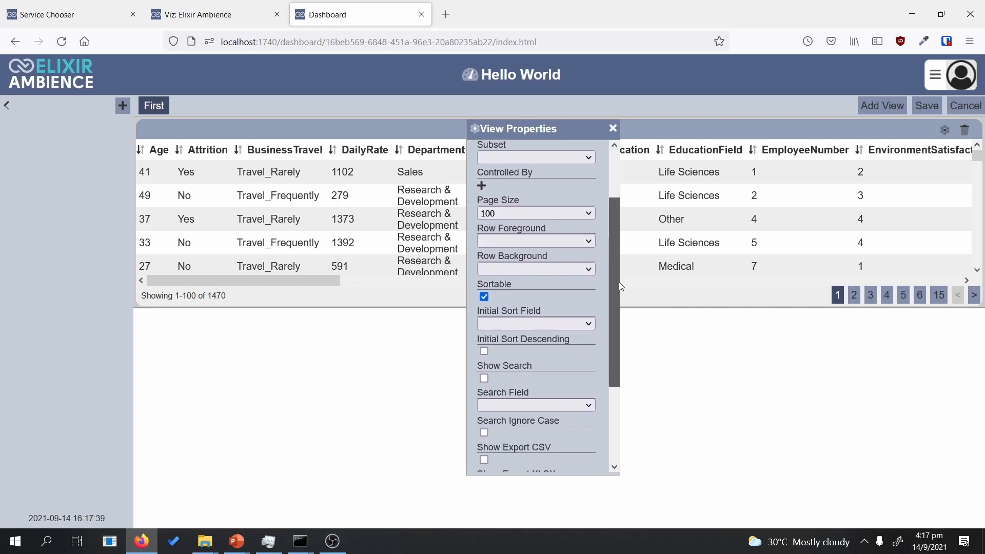
# Step: Enable Show Search, Show Export CSV and Show Export XLSX for the table
pyautogui.click(484, 359)
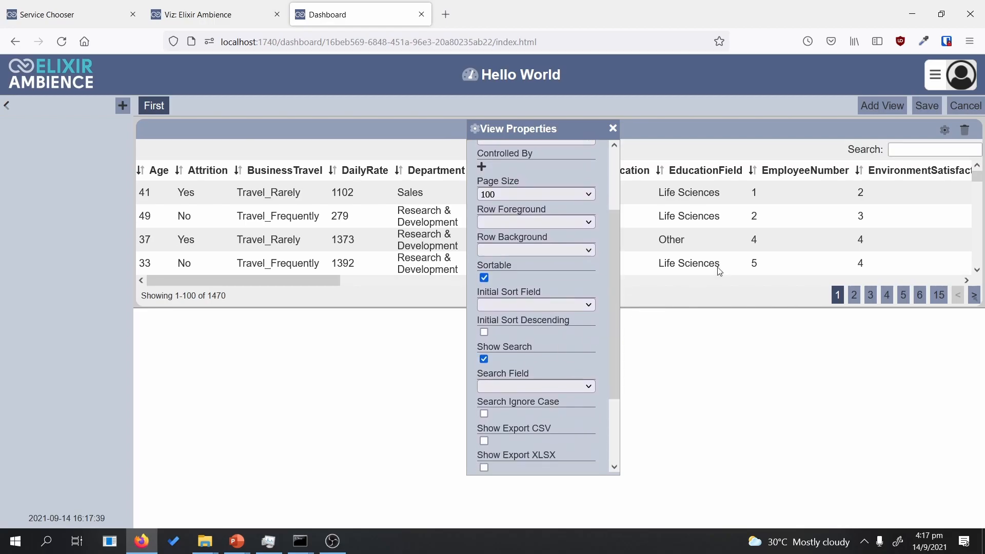
pyautogui.moveTo(613, 311); pyautogui.dragTo(610, 342)
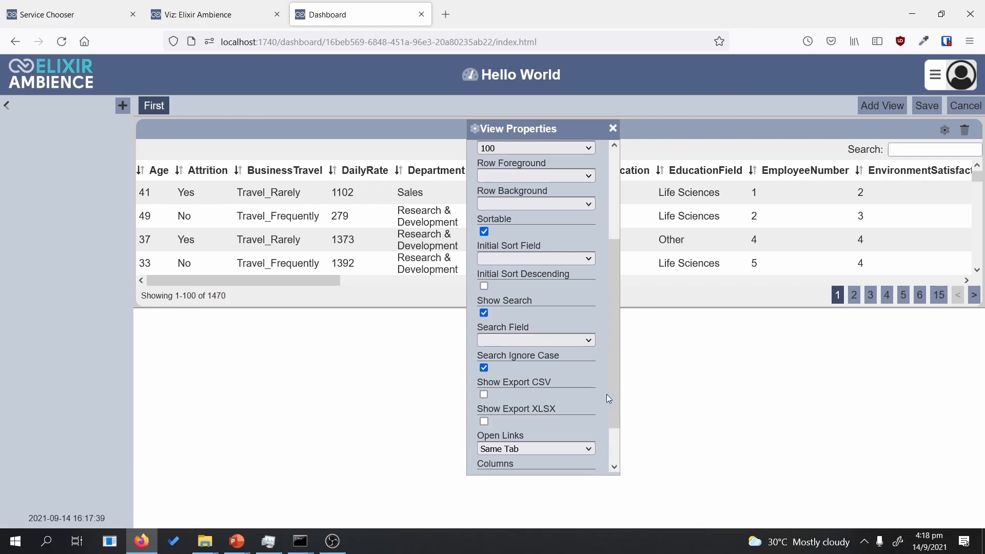
pyautogui.click(484, 395)
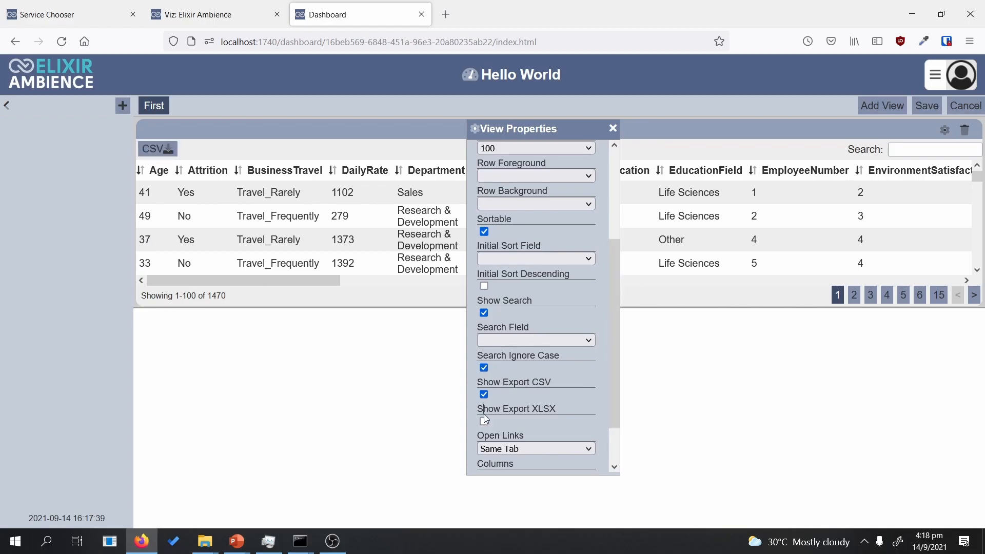
pyautogui.click(484, 420)
pyautogui.moveTo(618, 377); pyautogui.dragTo(982, 185)
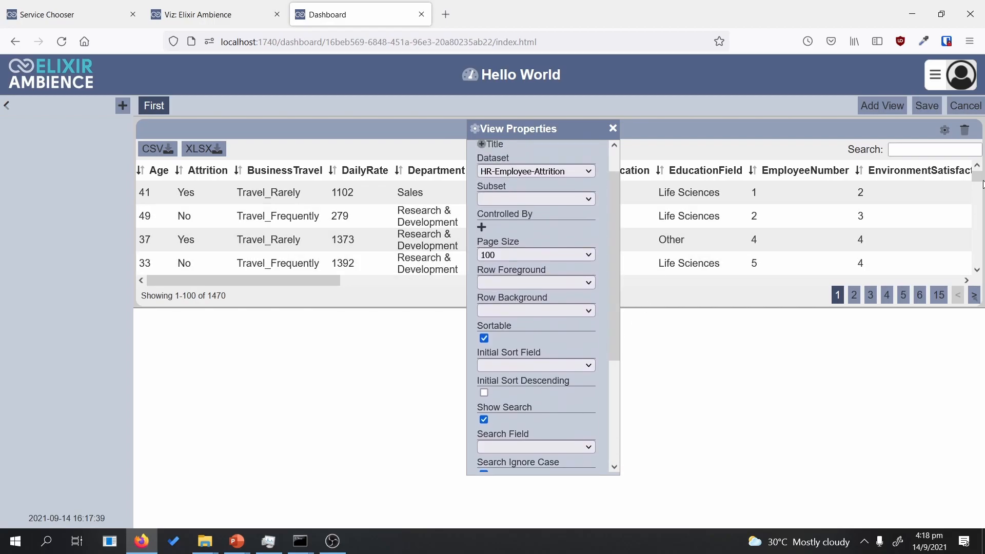
pyautogui.click(897, 109)
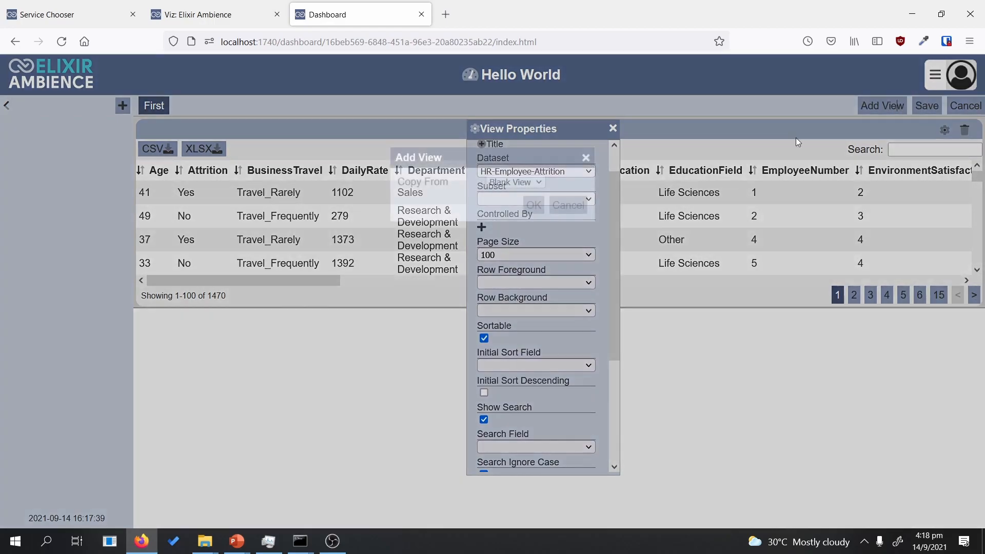
# Step: Add a blank view, make it narrower and taller, and set it to Pie Chart
pyautogui.click(532, 205)
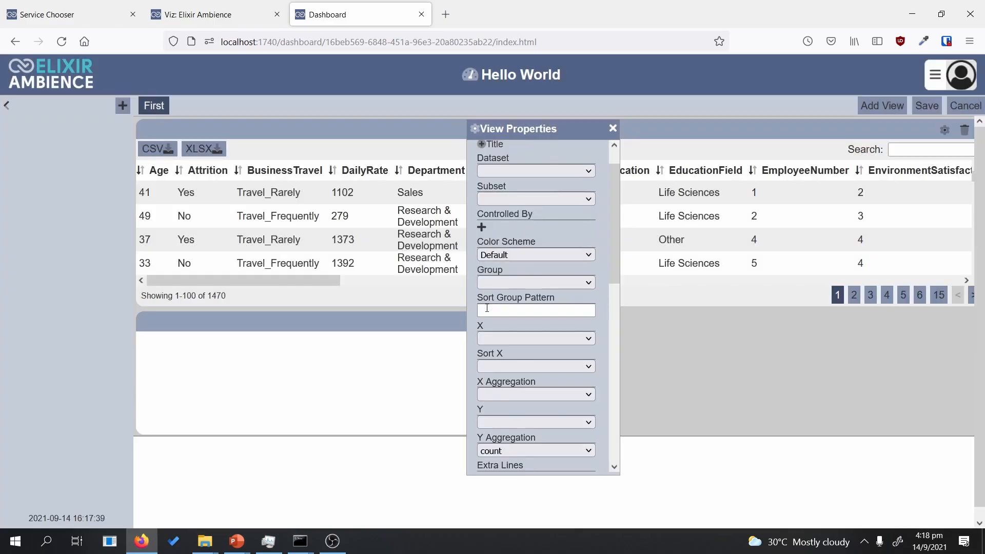
pyautogui.moveTo(549, 129); pyautogui.dragTo(757, 145)
pyautogui.moveTo(563, 432); pyautogui.dragTo(400, 498)
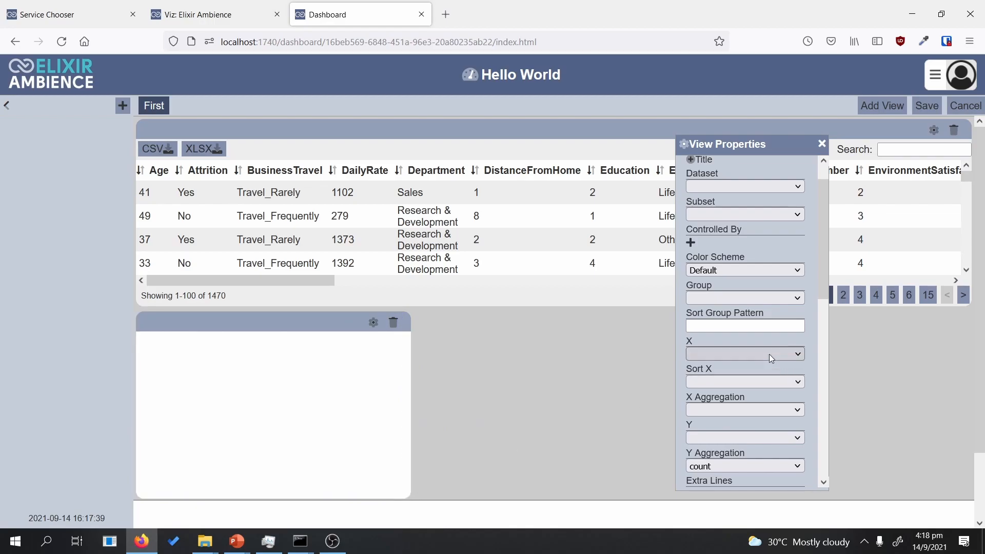
pyautogui.scroll(2, 759, 336)
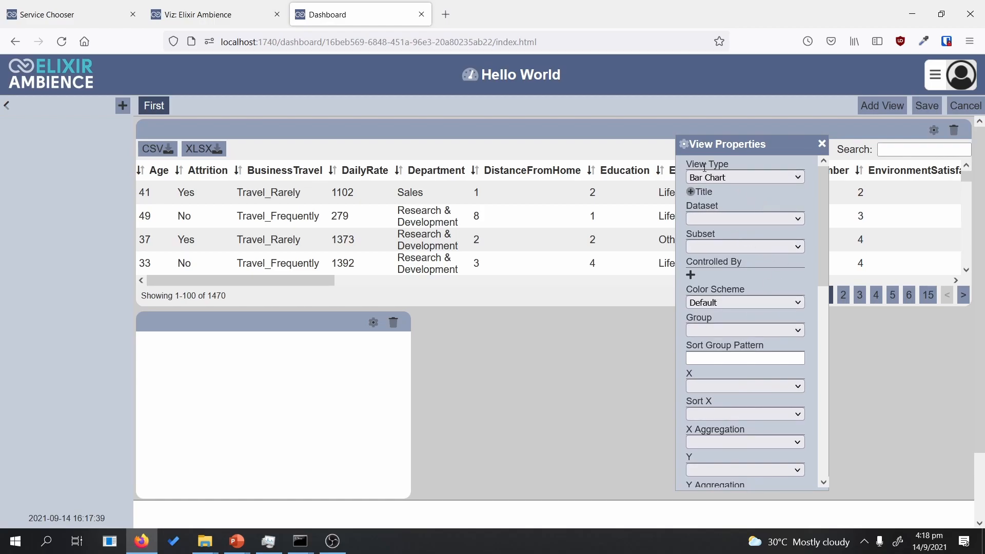
pyautogui.click(718, 177)
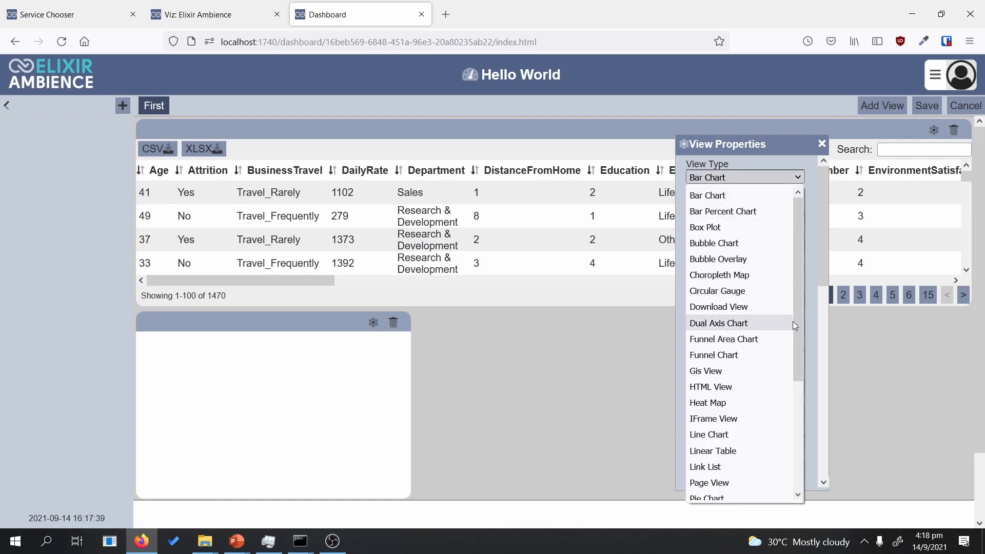
pyautogui.scroll(-2, 794, 328)
pyautogui.scroll(-2, 798, 355)
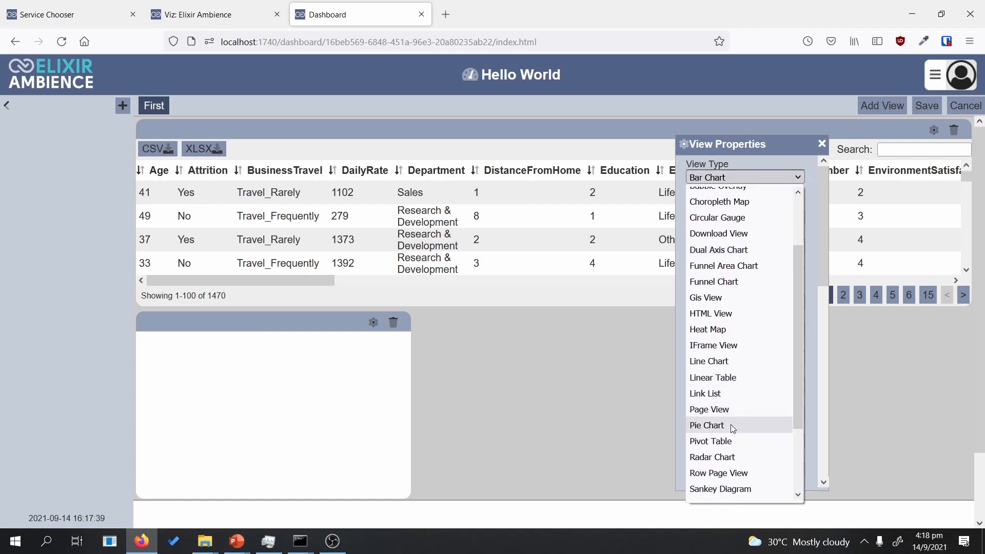
pyautogui.click(731, 426)
# Step: Base the pie on HR-Employee-Attrition with Key Gender and Value Attrition
pyautogui.moveTo(715, 142); pyautogui.dragTo(607, 135)
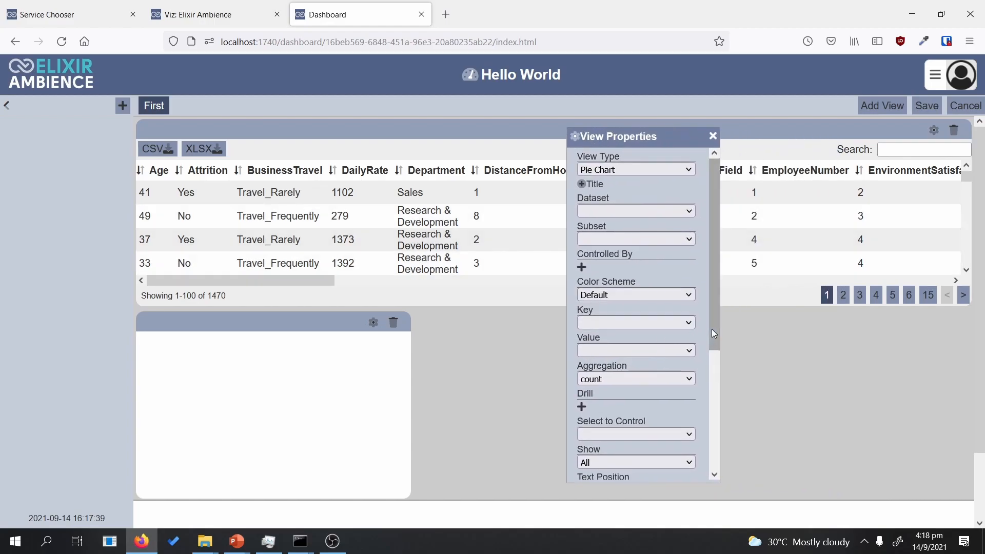
pyautogui.click(632, 211)
pyautogui.click(618, 229)
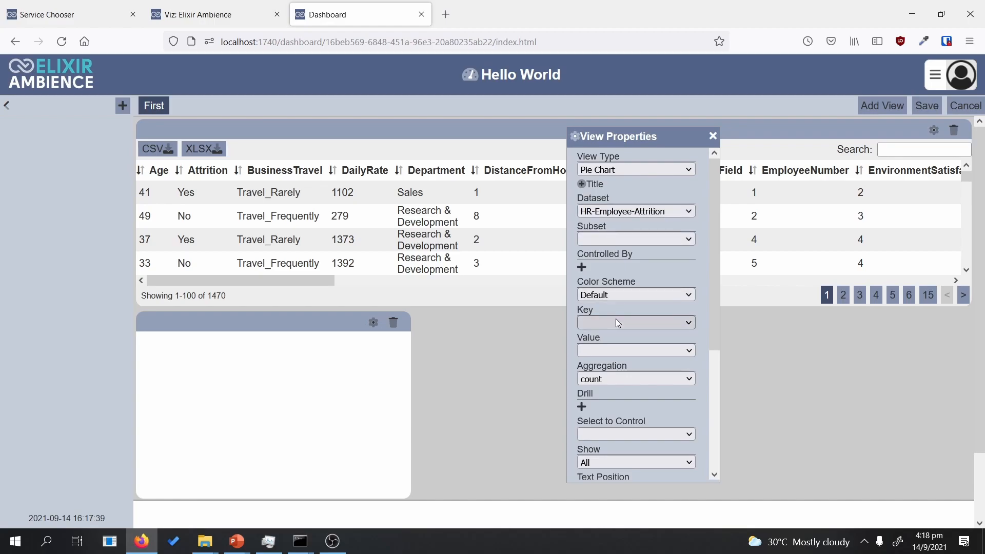
pyautogui.click(645, 322)
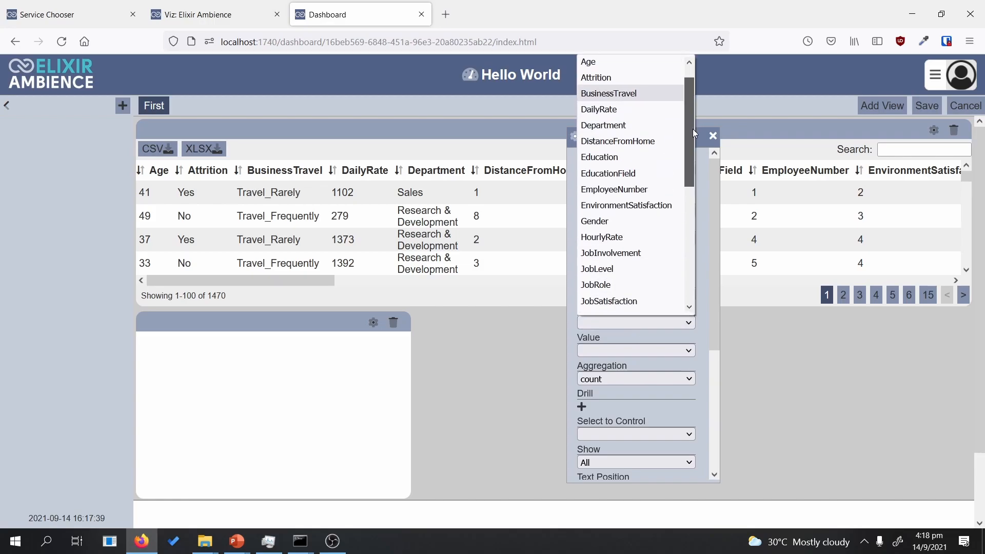
pyautogui.moveTo(693, 133); pyautogui.dragTo(692, 138)
pyautogui.click(620, 213)
pyautogui.click(609, 352)
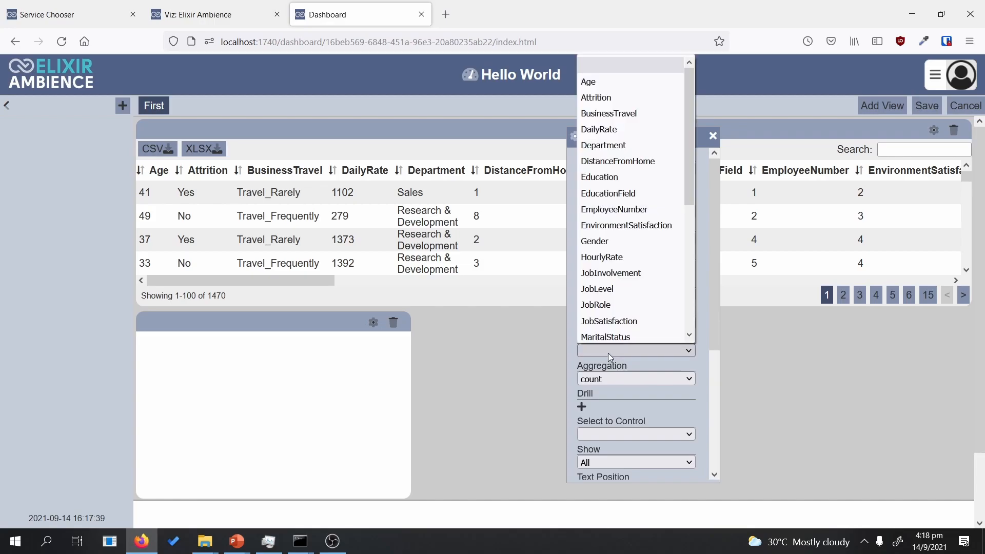
pyautogui.click(623, 97)
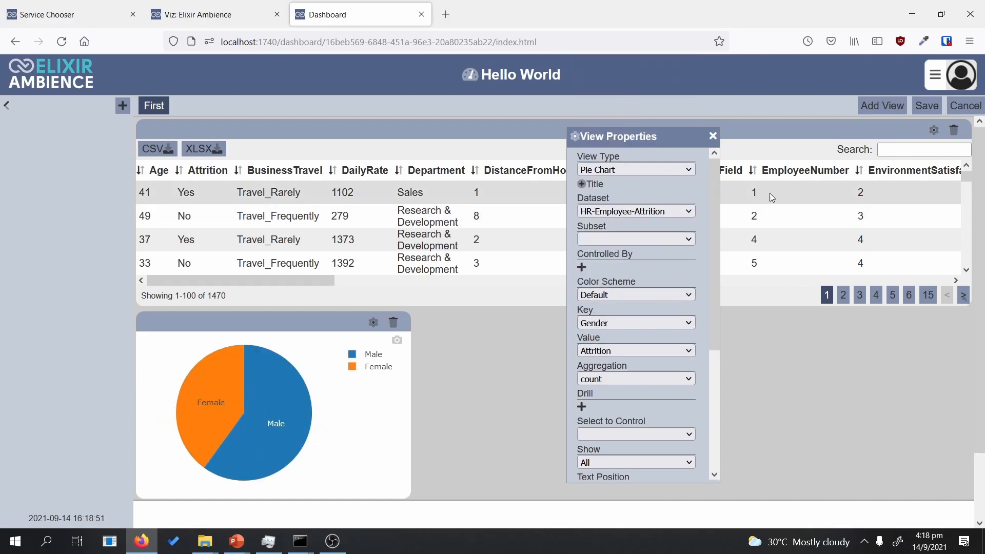
pyautogui.moveTo(662, 137); pyautogui.dragTo(808, 107)
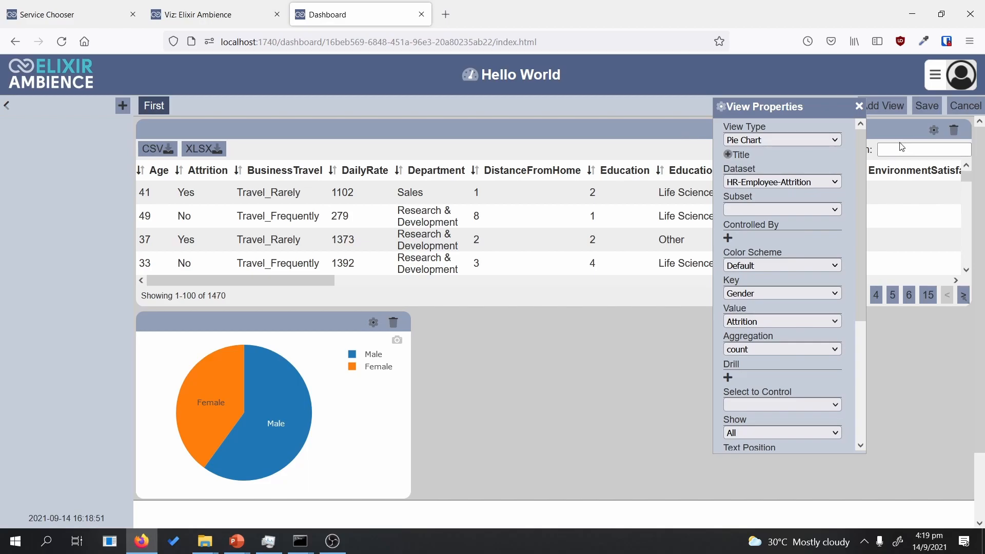
pyautogui.moveTo(808, 108); pyautogui.dragTo(679, 106)
# Step: Add another blank view, make it taller, and place it below the pie chart
pyautogui.click(882, 105)
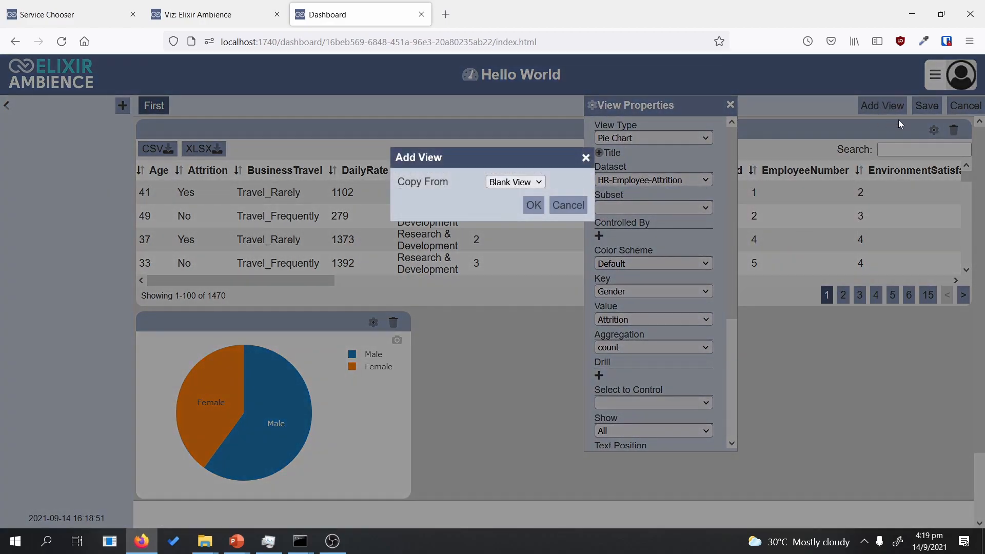
pyautogui.click(534, 205)
pyautogui.scroll(-2, 789, 376)
pyautogui.moveTo(434, 444); pyautogui.dragTo(749, 325)
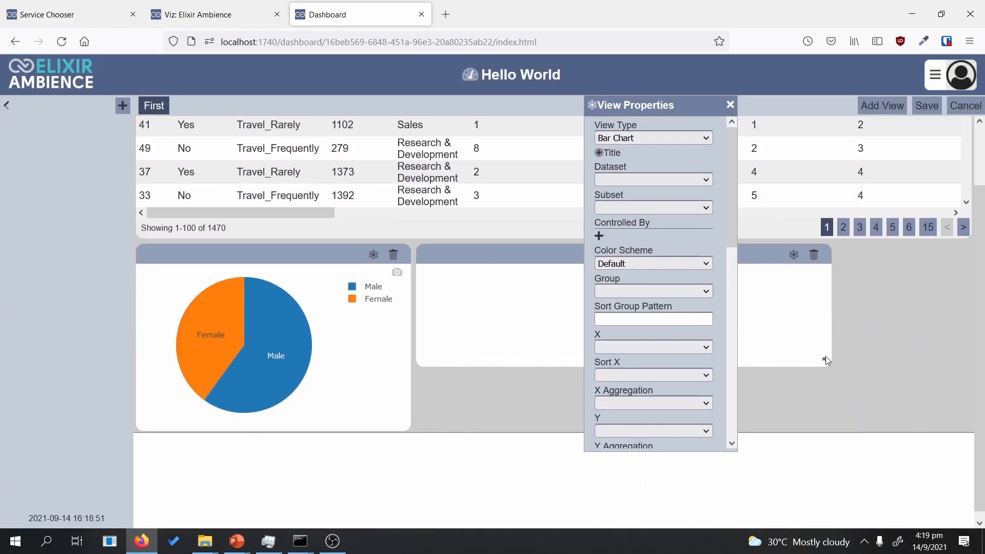
pyautogui.moveTo(826, 360); pyautogui.dragTo(783, 427)
pyautogui.moveTo(555, 261); pyautogui.dragTo(289, 464)
pyautogui.scroll(-3, 539, 400)
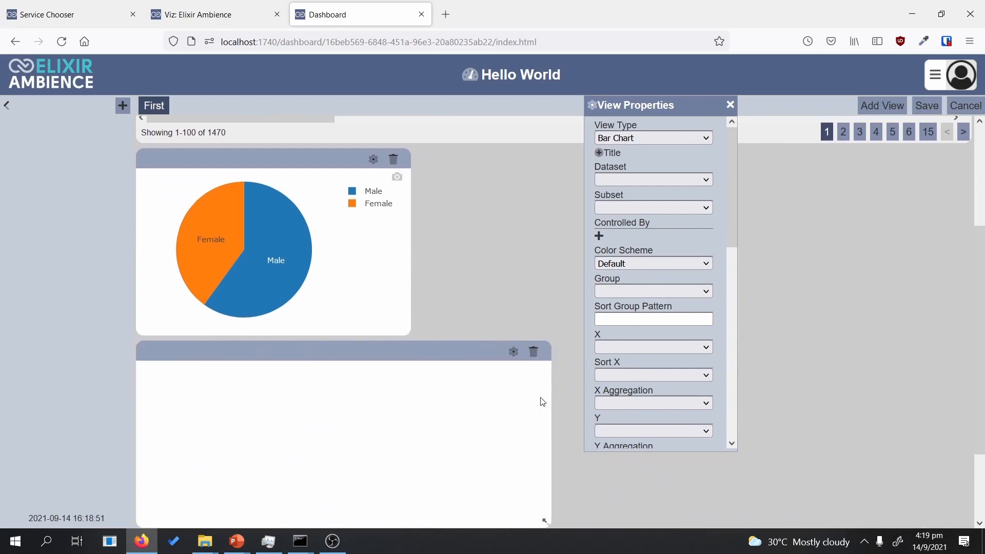
pyautogui.scroll(2, 697, 280)
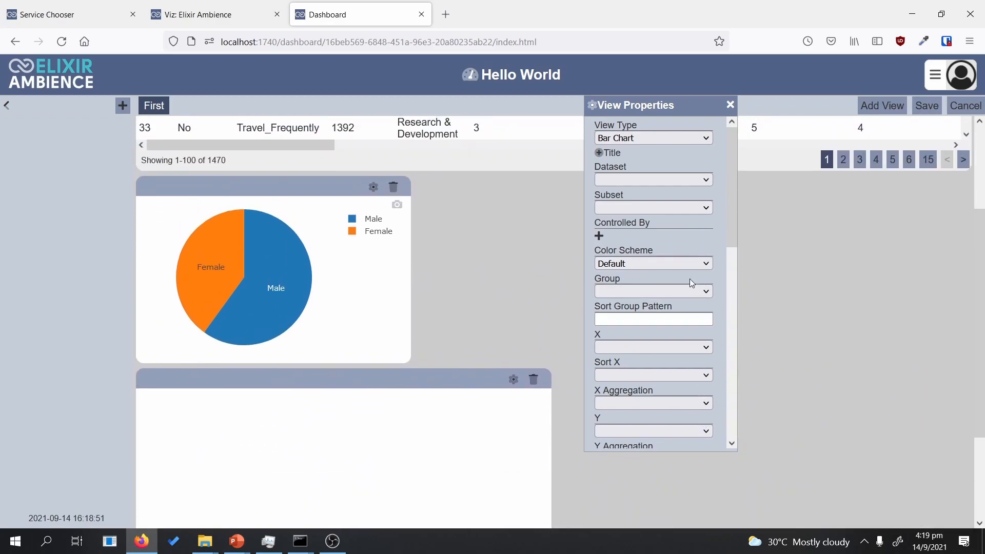
# Step: Keep the new view as a Bar Chart using the HR-Employee-Attrition dataset
pyautogui.click(663, 136)
pyautogui.click(664, 137)
pyautogui.click(618, 180)
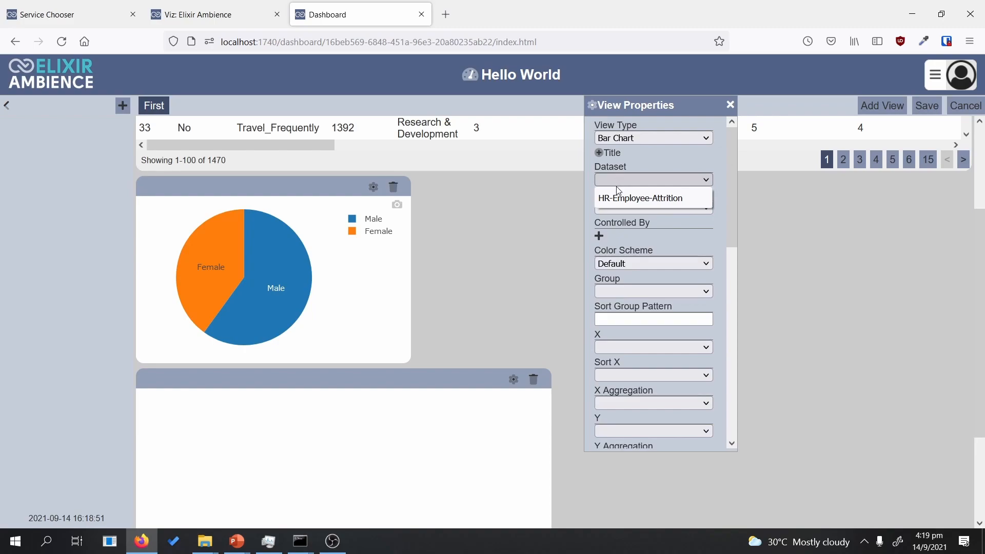
pyautogui.click(620, 199)
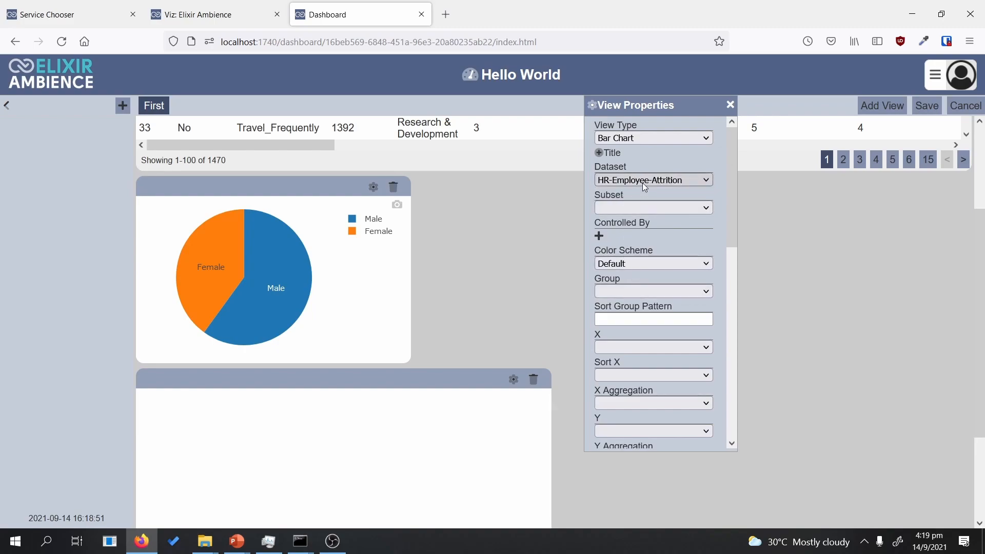
pyautogui.scroll(-3, 734, 237)
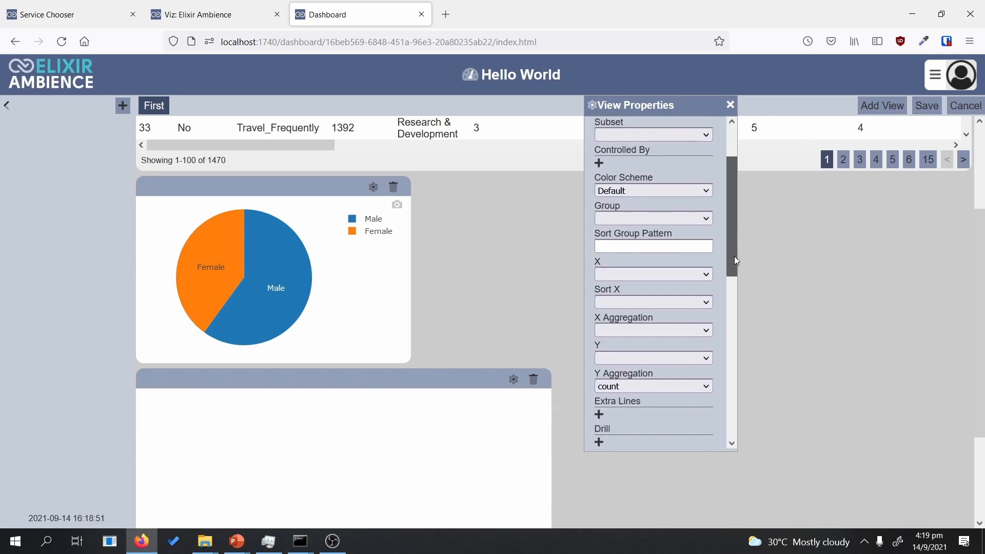
# Step: Plot JobSatisfaction on the x axis and PerformanceRating as the bar heights
pyautogui.click(688, 270)
pyautogui.moveTo(709, 311); pyautogui.dragTo(684, 370)
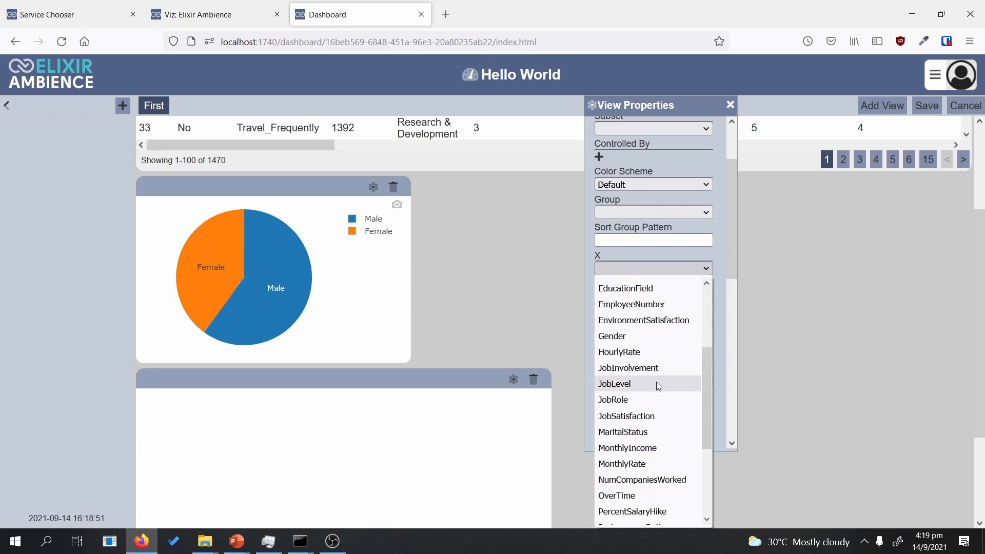
pyautogui.click(657, 414)
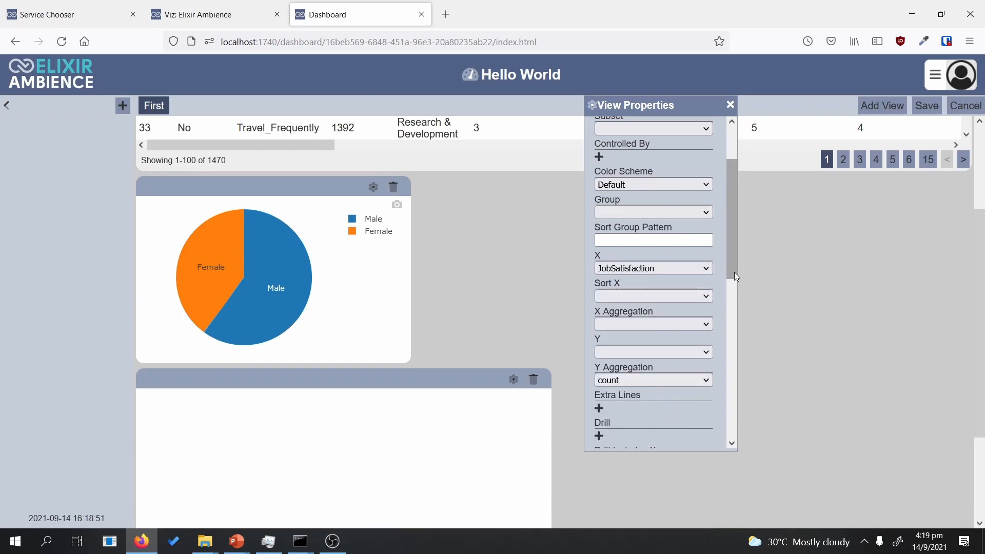
pyautogui.moveTo(734, 272); pyautogui.dragTo(734, 319)
pyautogui.click(640, 234)
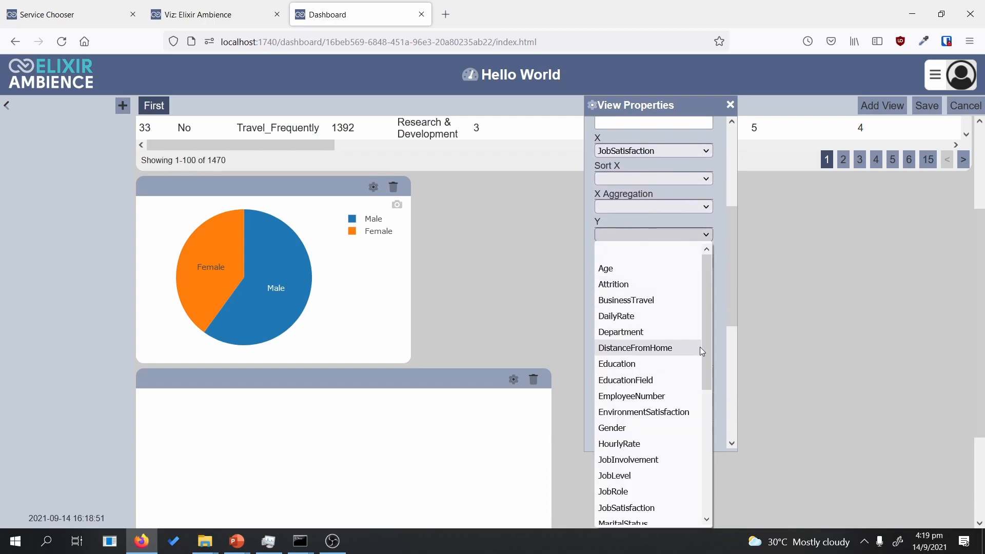
pyautogui.moveTo(704, 353); pyautogui.dragTo(713, 470)
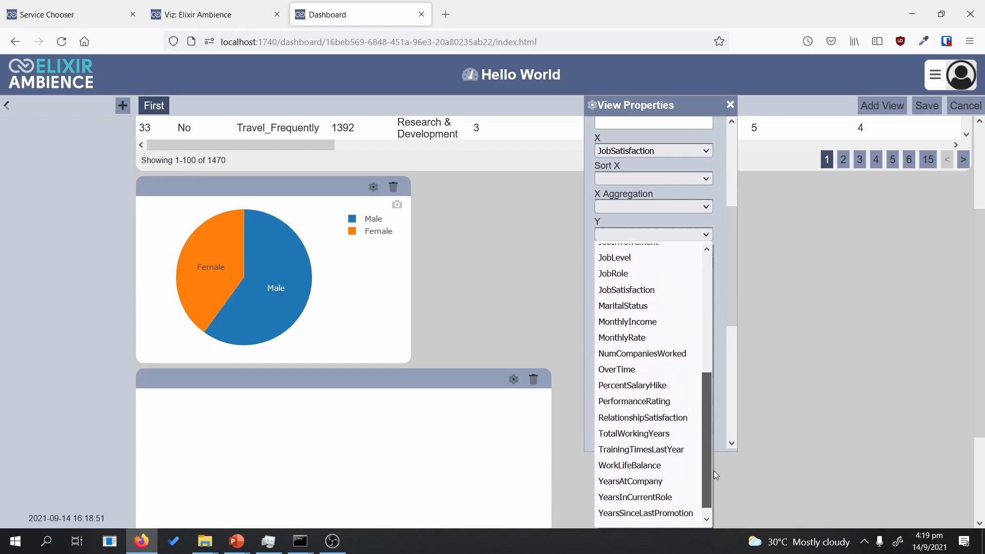
pyautogui.click(681, 400)
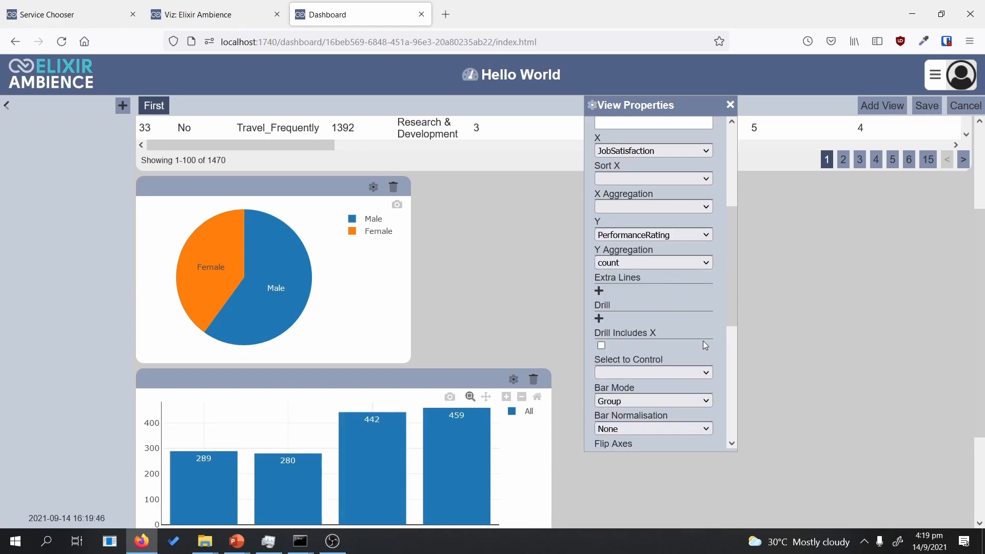
pyautogui.scroll(-2, 485, 303)
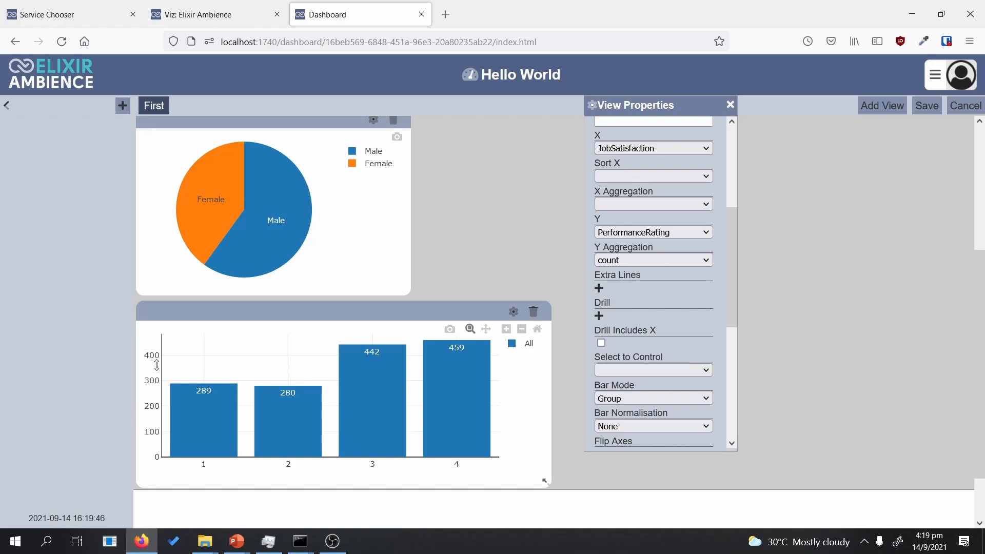
# Step: Switch the y aggregation to average and put MaritalStatus on the x axis
pyautogui.click(684, 268)
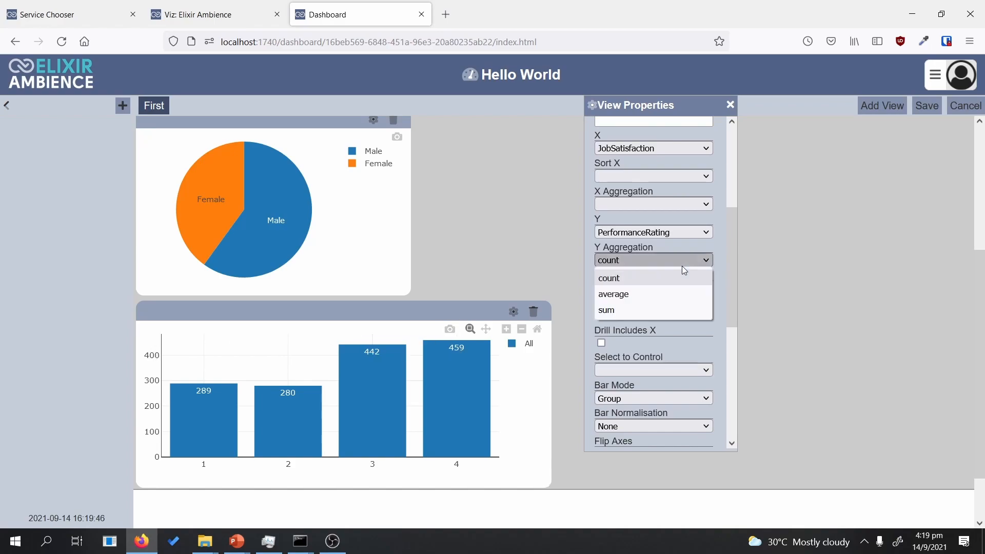
pyautogui.click(655, 298)
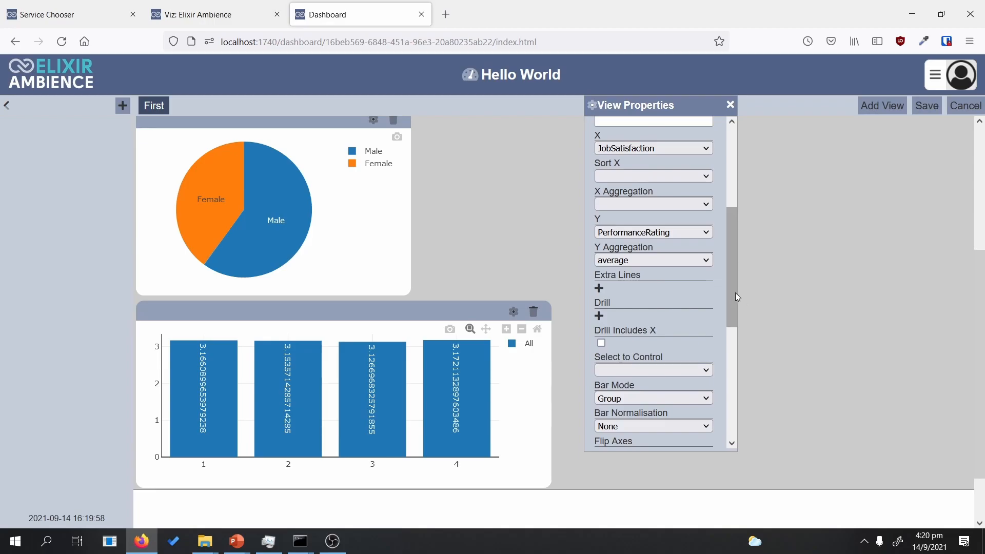
pyautogui.moveTo(734, 292); pyautogui.dragTo(735, 254)
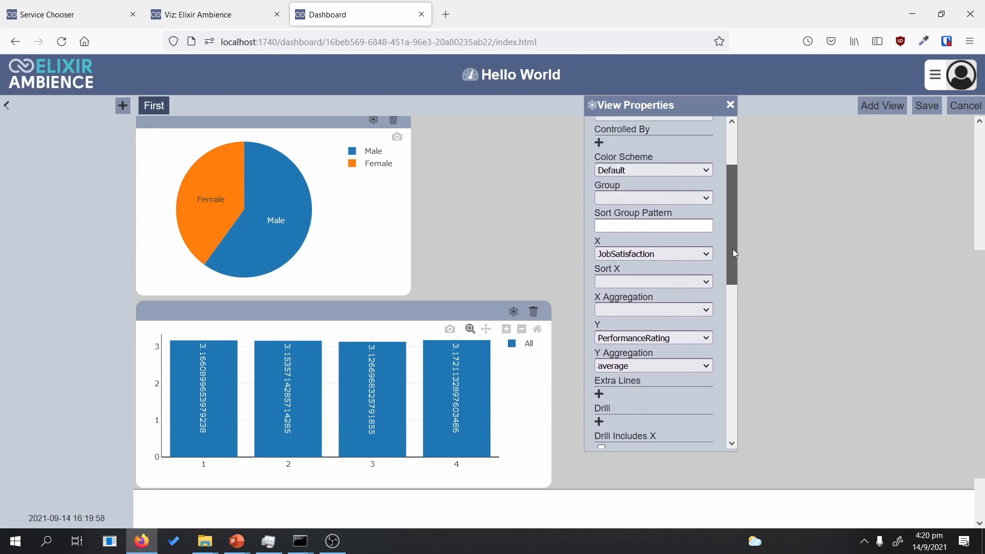
pyautogui.click(679, 254)
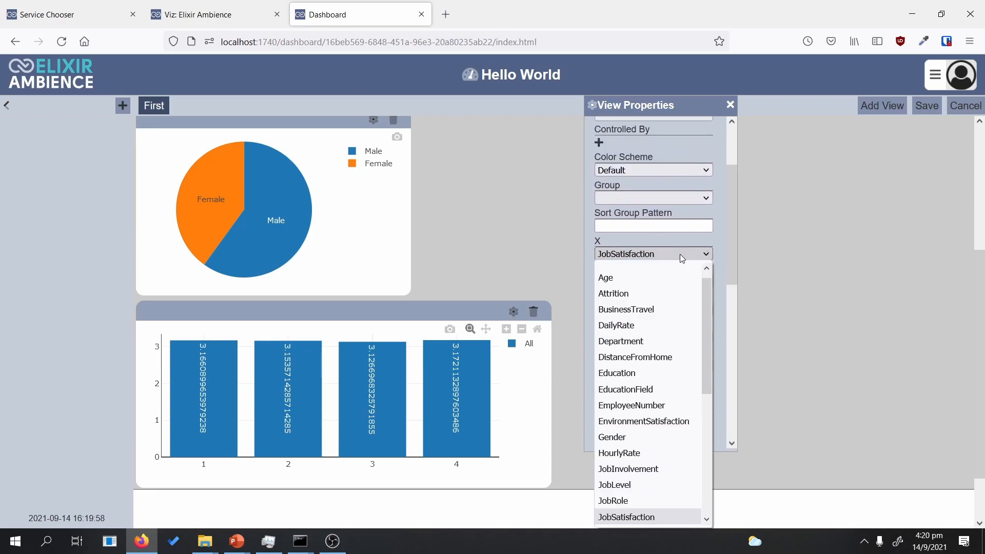
pyautogui.moveTo(711, 338); pyautogui.dragTo(712, 385)
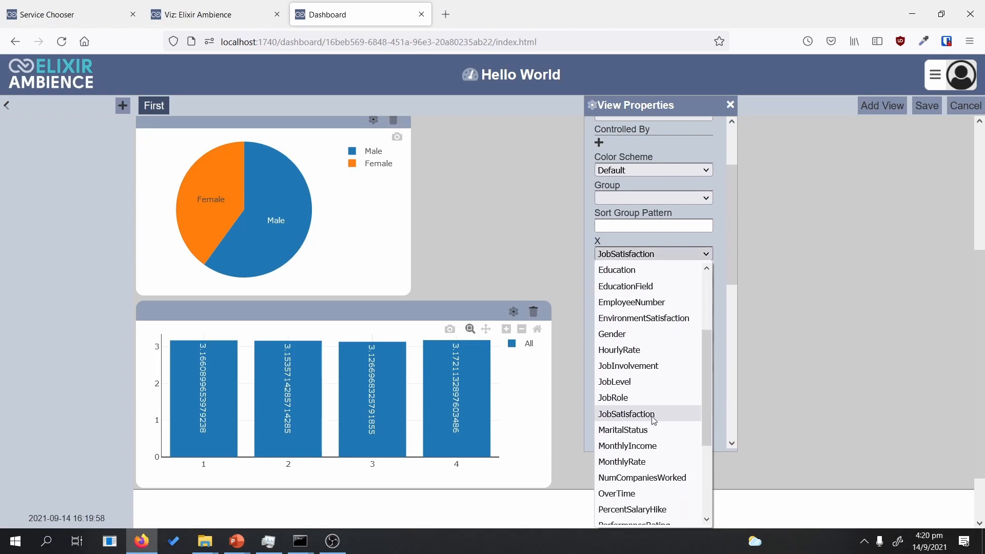
pyautogui.click(628, 432)
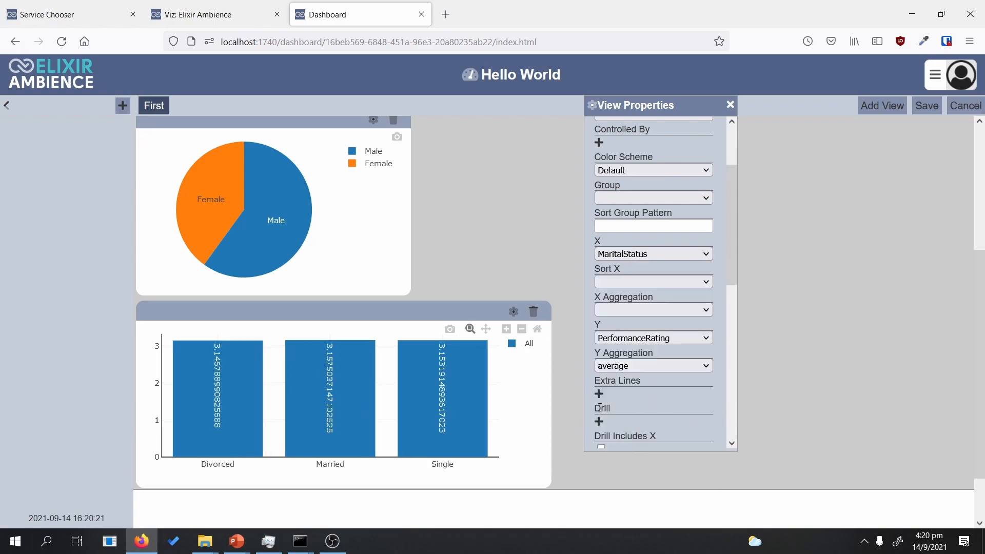
# Step: Count BusinessTravel on the y axis and group the bars by BusinessTravel
pyautogui.click(679, 338)
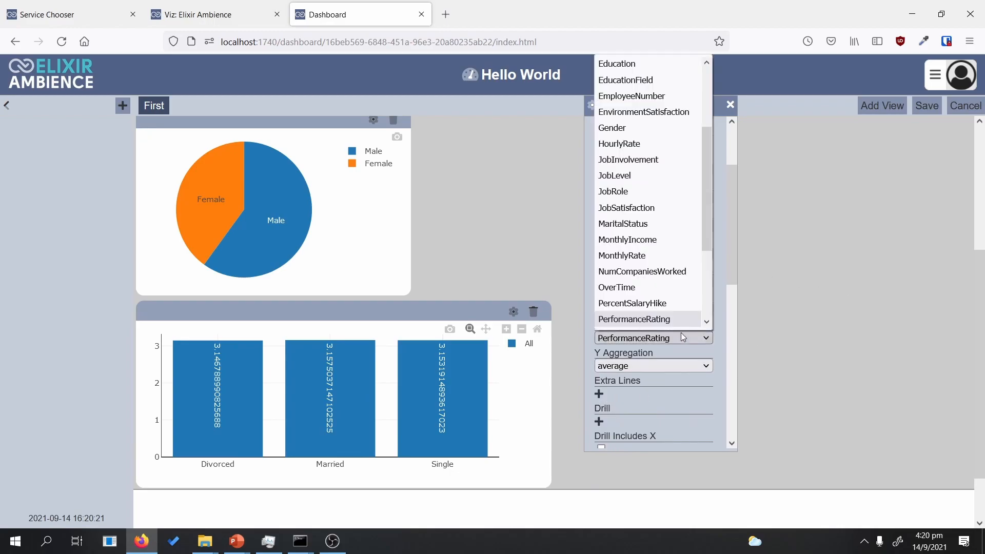
pyautogui.moveTo(710, 228); pyautogui.dragTo(710, 156)
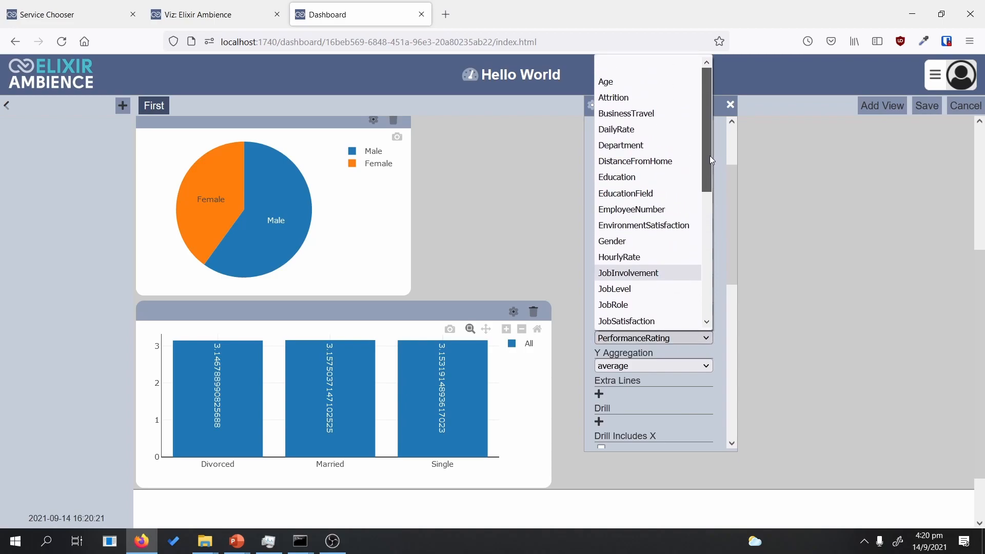
pyautogui.click(654, 116)
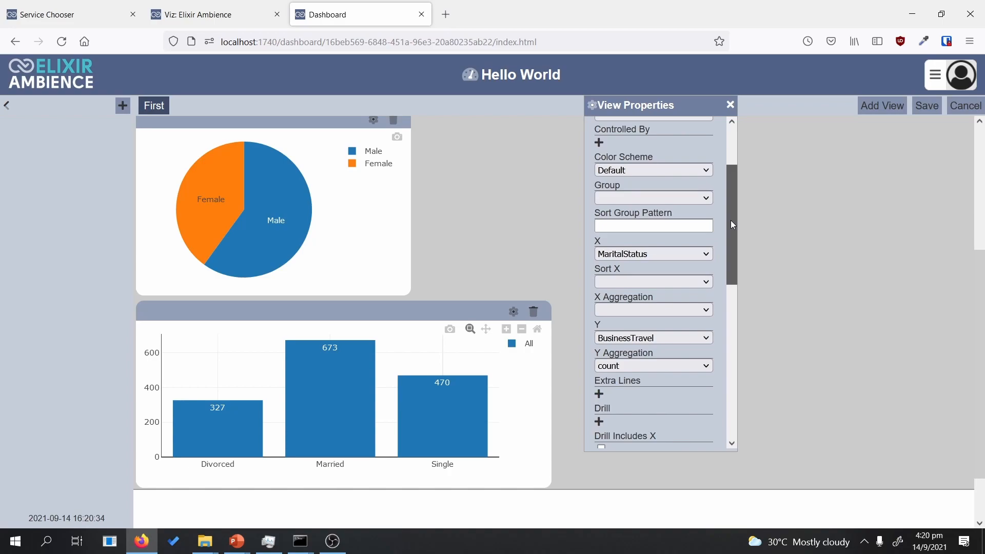
pyautogui.moveTo(731, 220); pyautogui.dragTo(730, 209)
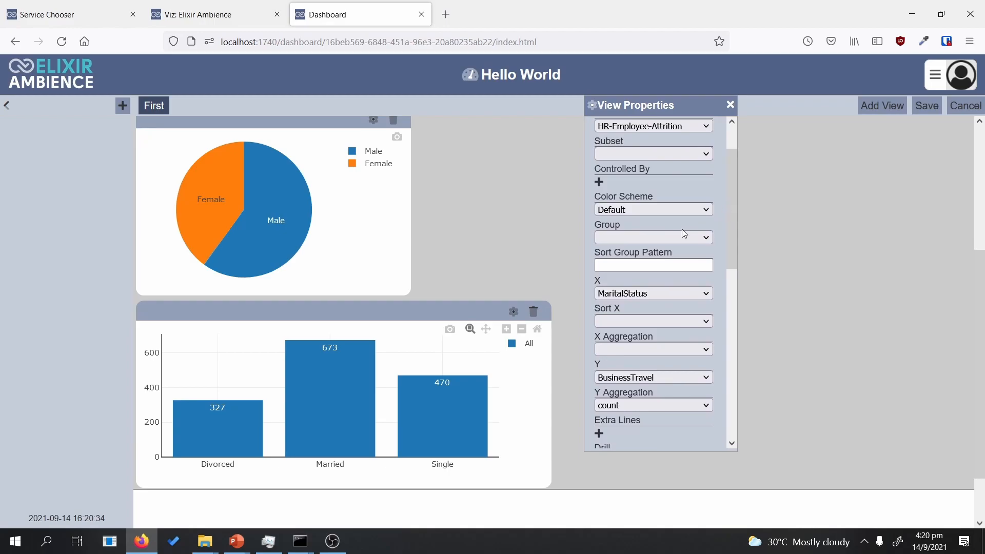
pyautogui.click(643, 236)
pyautogui.click(652, 303)
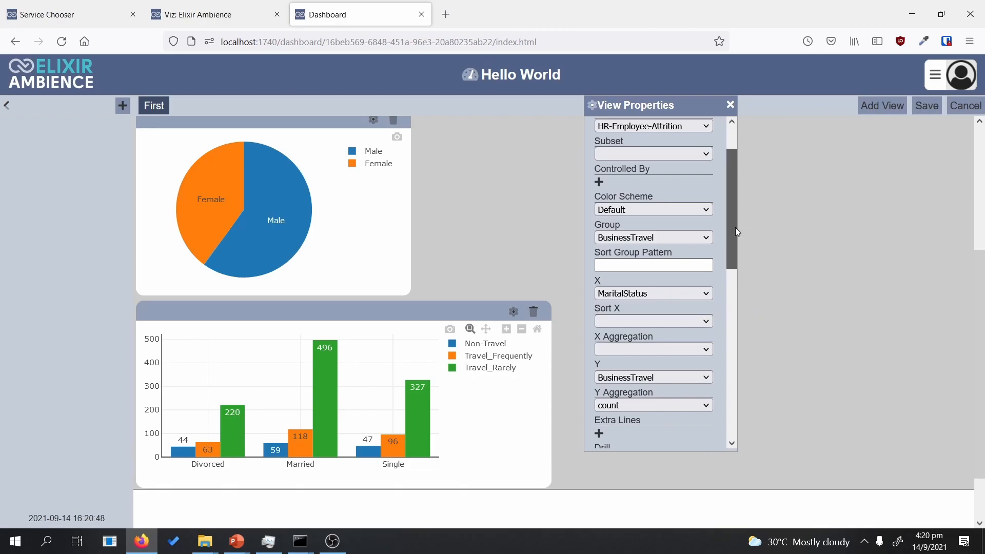
pyautogui.scroll(-5, 736, 283)
pyautogui.scroll(7, 728, 267)
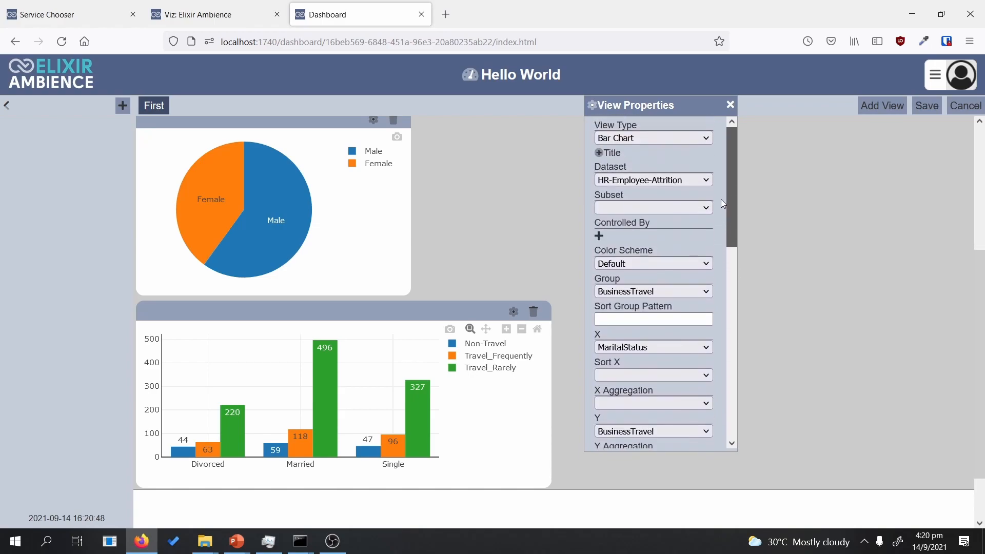
# Step: In the Title section, enter the chart title 'Business Travel based on marital status'
pyautogui.click(595, 151)
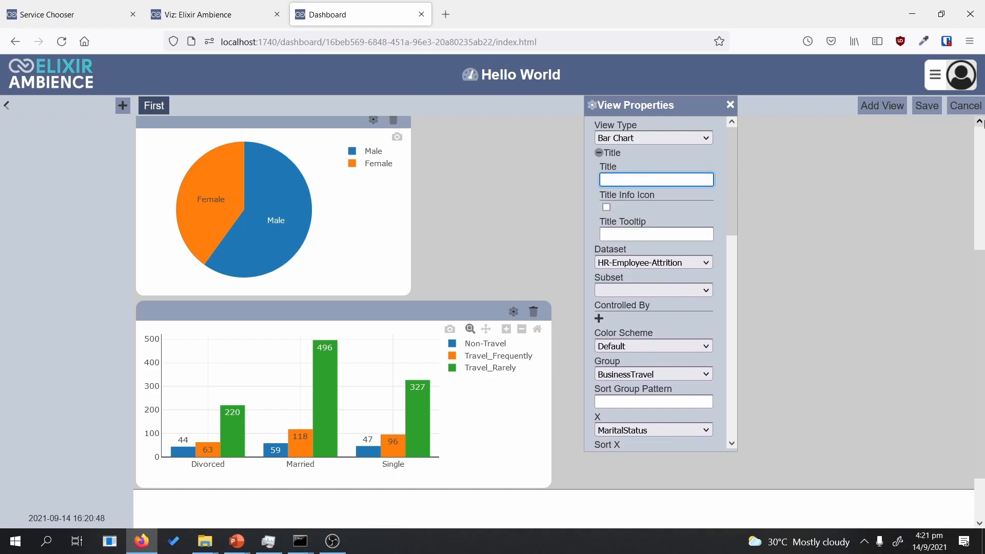
pyautogui.scroll(-3, 737, 246)
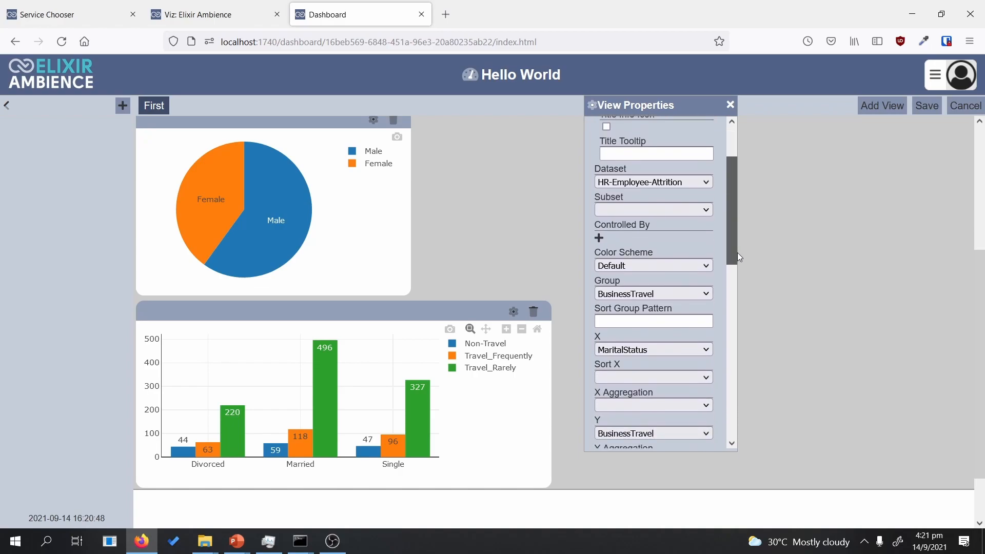
pyautogui.scroll(-1, 737, 252)
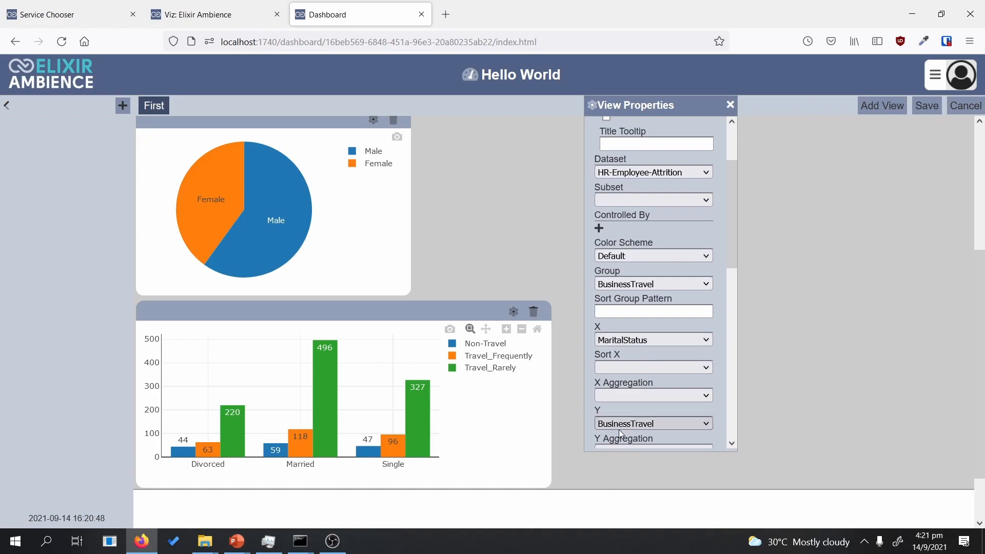
pyautogui.moveTo(730, 257); pyautogui.dragTo(729, 217)
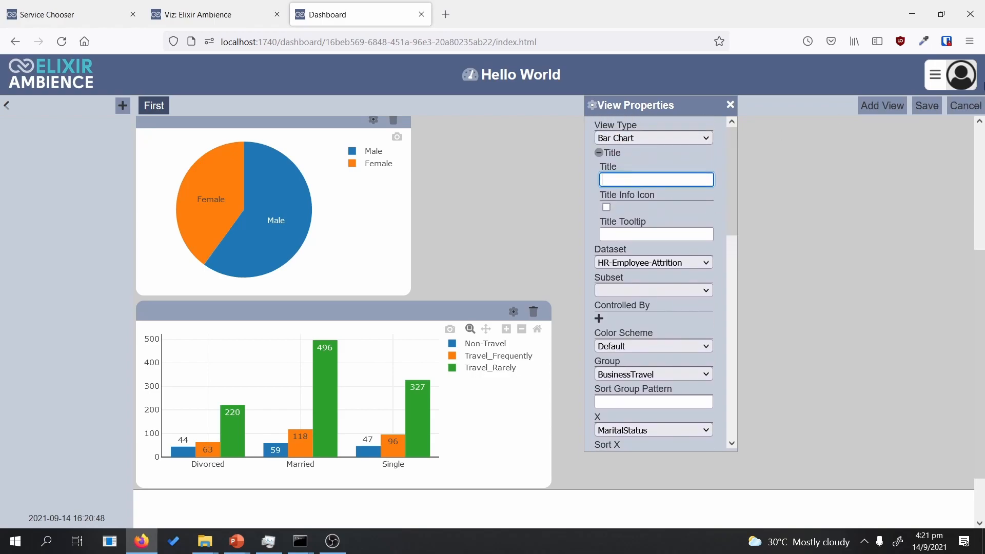
pyautogui.write('Business Travel based')
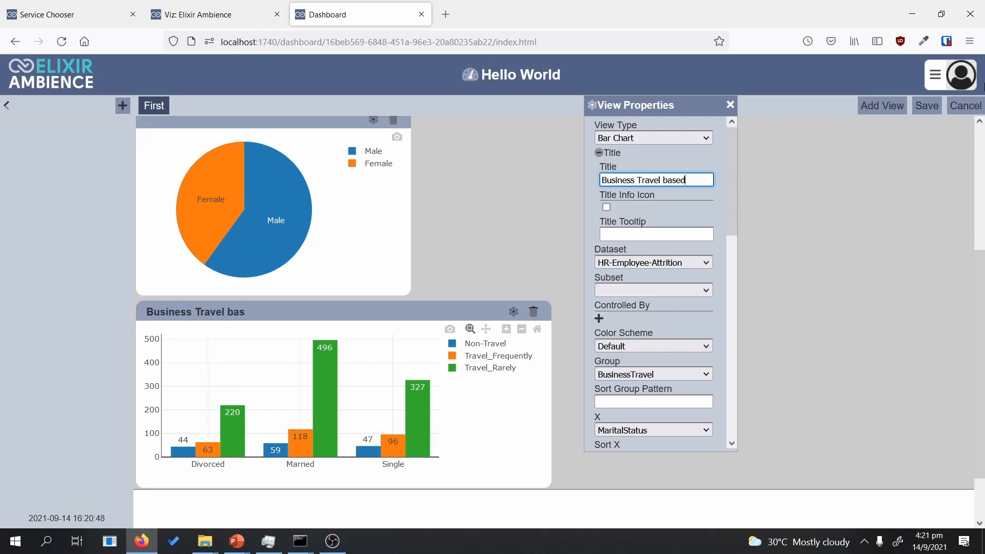
pyautogui.write(' on marital status')
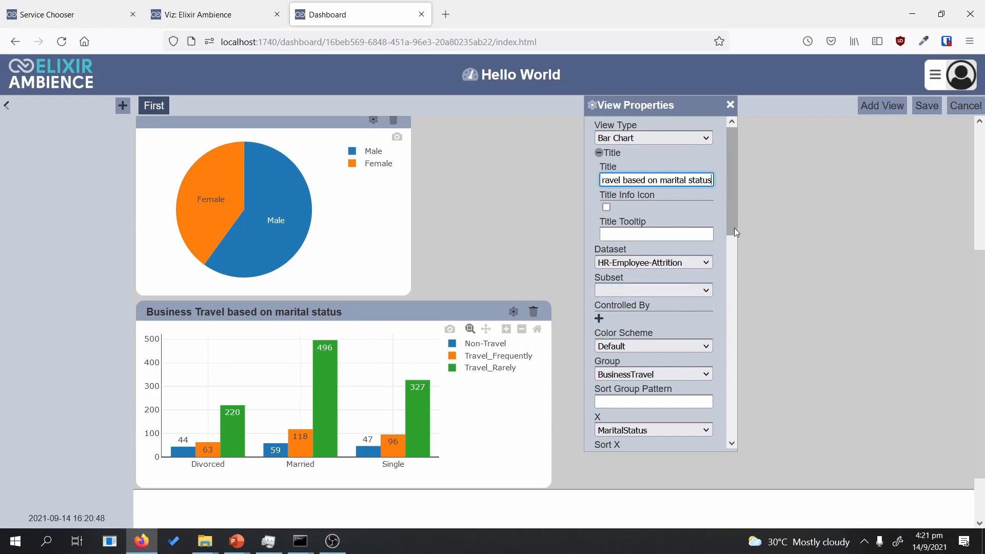
pyautogui.moveTo(734, 226); pyautogui.dragTo(735, 217)
pyautogui.click(630, 234)
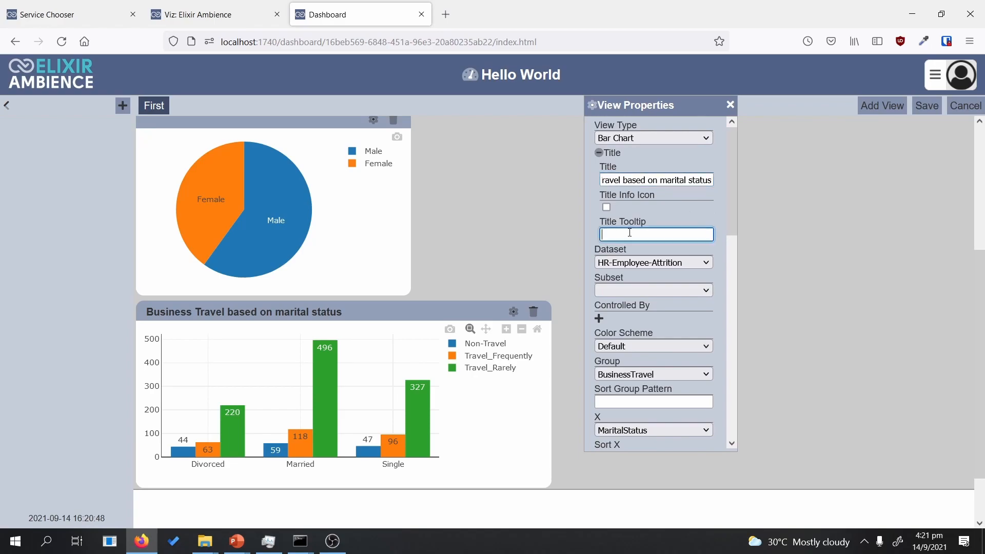
# Step: Turn on the Title Info Icon, enter a long explanatory Title Tooltip, and save the dashboard
pyautogui.click(607, 207)
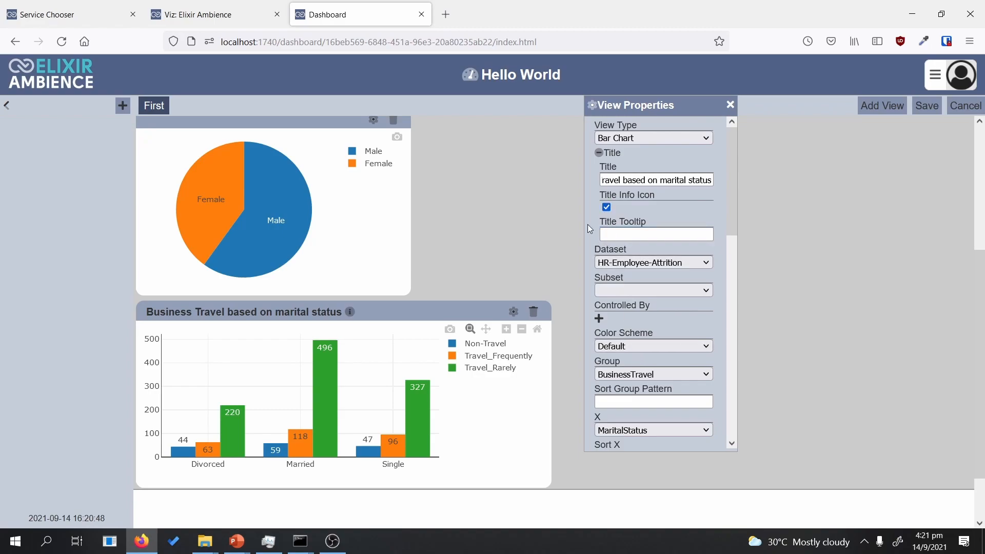
pyautogui.click(625, 233)
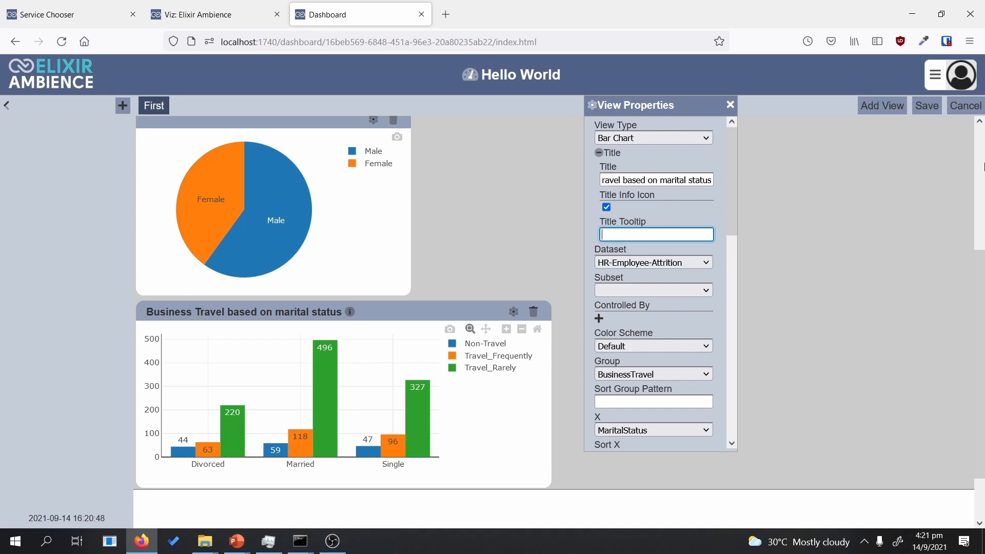
pyautogui.write('For example, if you need to type a really long explanati')
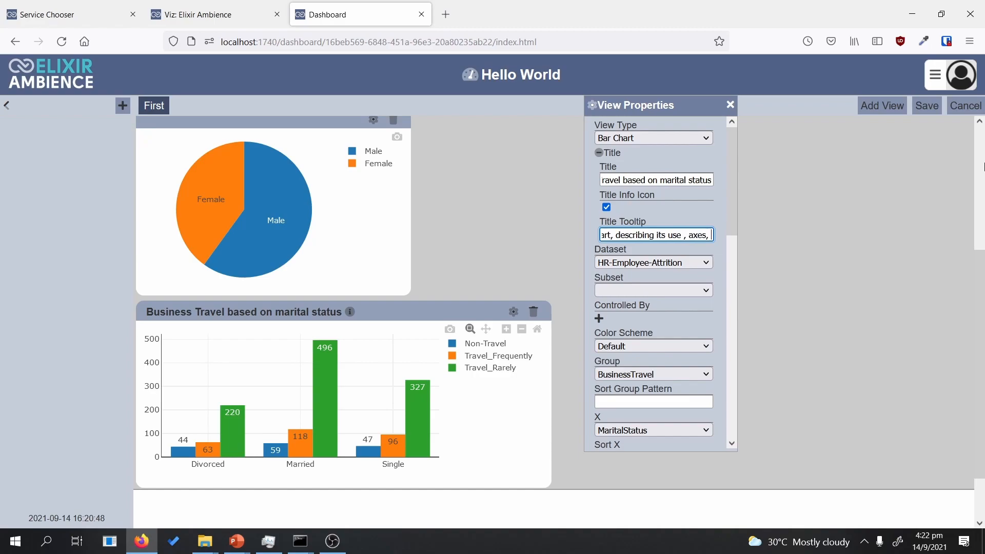
pyautogui.write('pose, use the title tooltoip.')
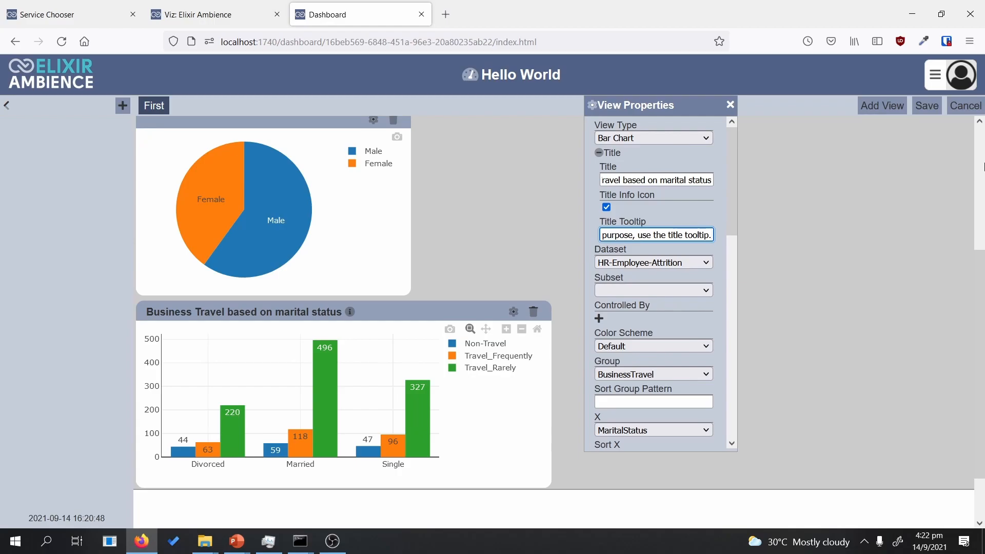
pyautogui.click(927, 105)
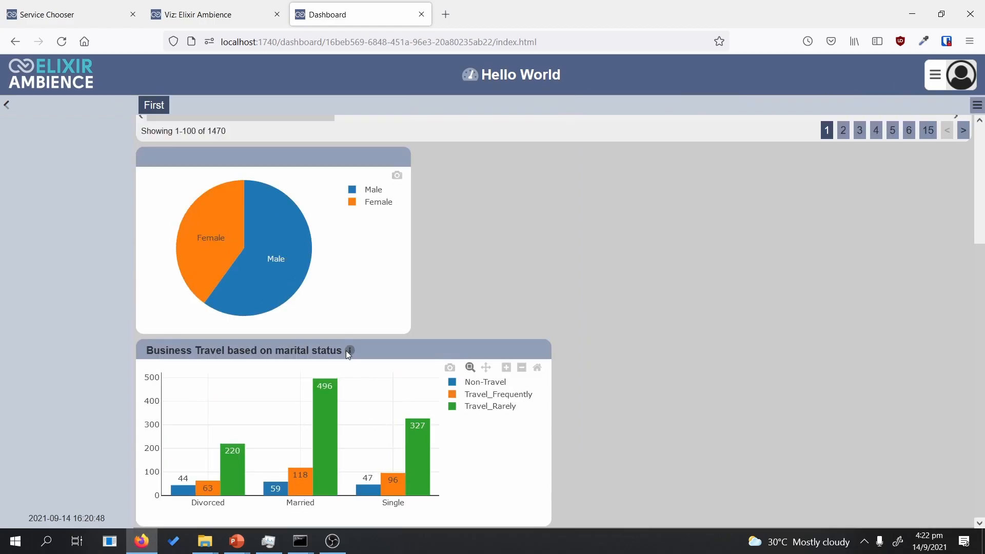
# Step: Check the bar chart title's info tooltip, then bring up the dashboard's options menu
pyautogui.moveTo(348, 352)
pyautogui.click(977, 105)
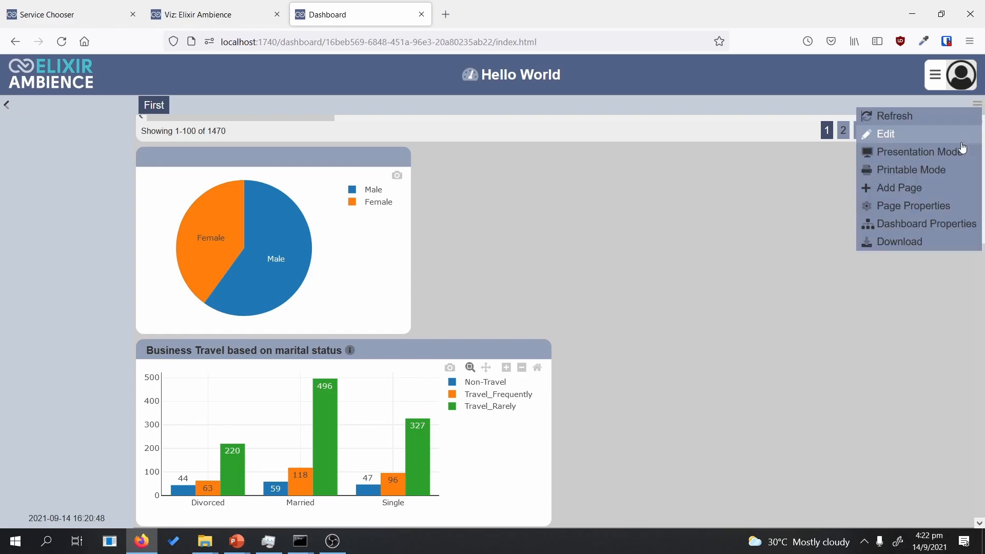
pyautogui.click(883, 134)
pyautogui.click(514, 352)
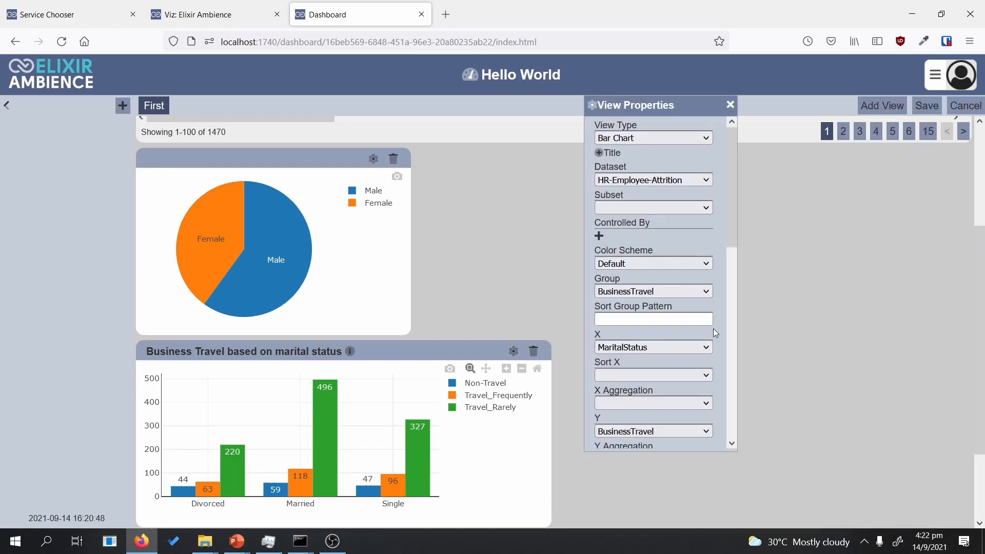
pyautogui.scroll(-5, 733, 277)
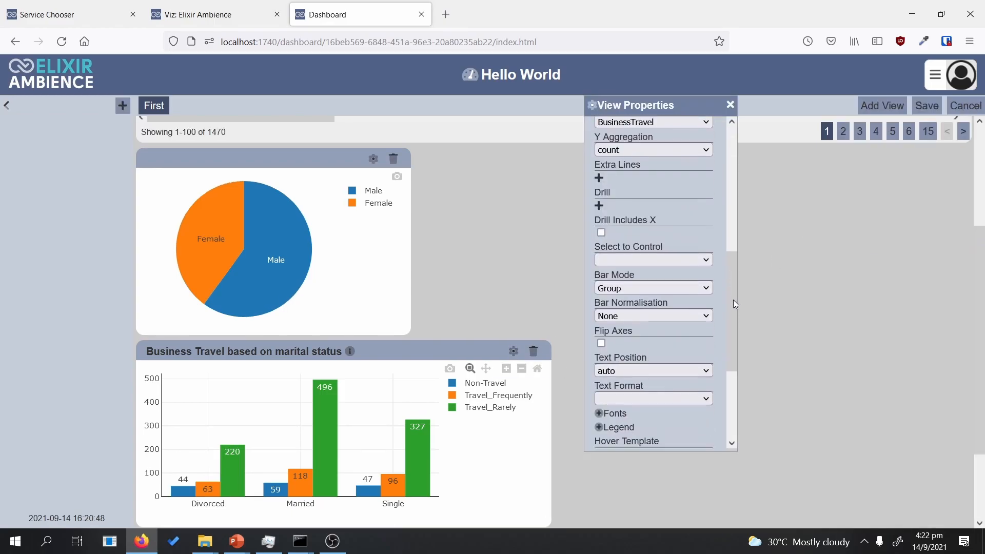
pyautogui.scroll(-1, 732, 305)
pyautogui.moveTo(734, 324); pyautogui.dragTo(731, 384)
pyautogui.click(606, 402)
pyautogui.moveTo(734, 315); pyautogui.dragTo(734, 361)
pyautogui.click(670, 277)
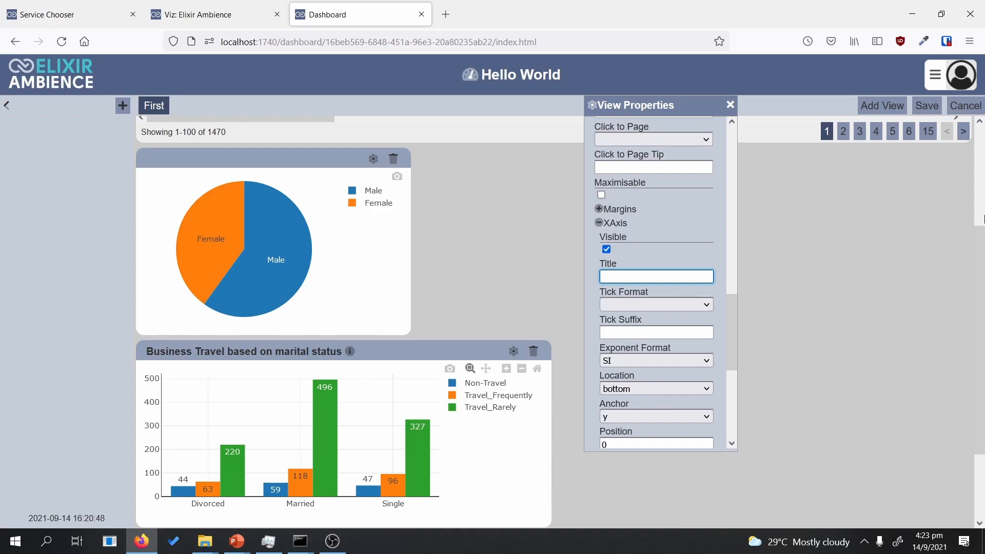
pyautogui.write('Marital Status')
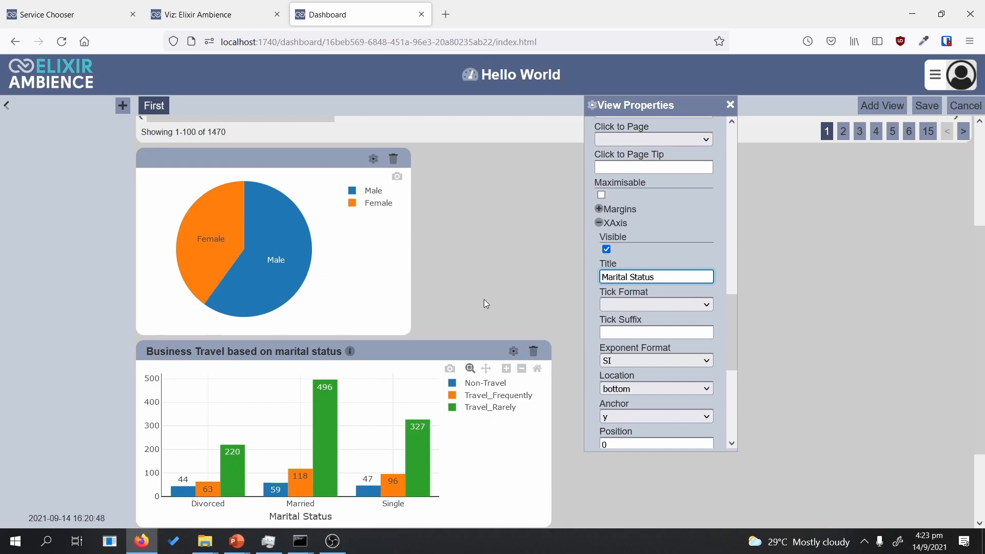
pyautogui.moveTo(642, 105); pyautogui.dragTo(684, 106)
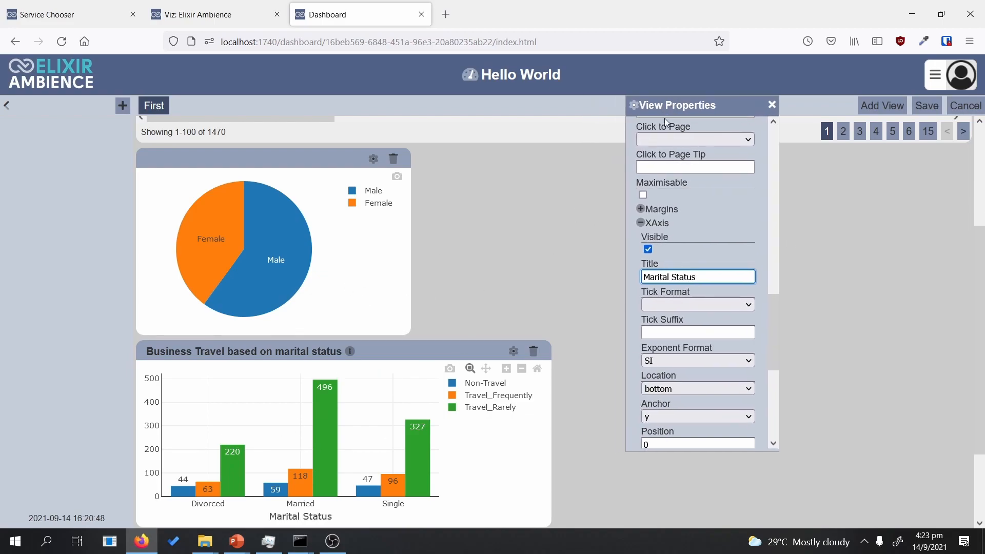
pyautogui.scroll(2, 664, 231)
pyautogui.scroll(2, 664, 231)
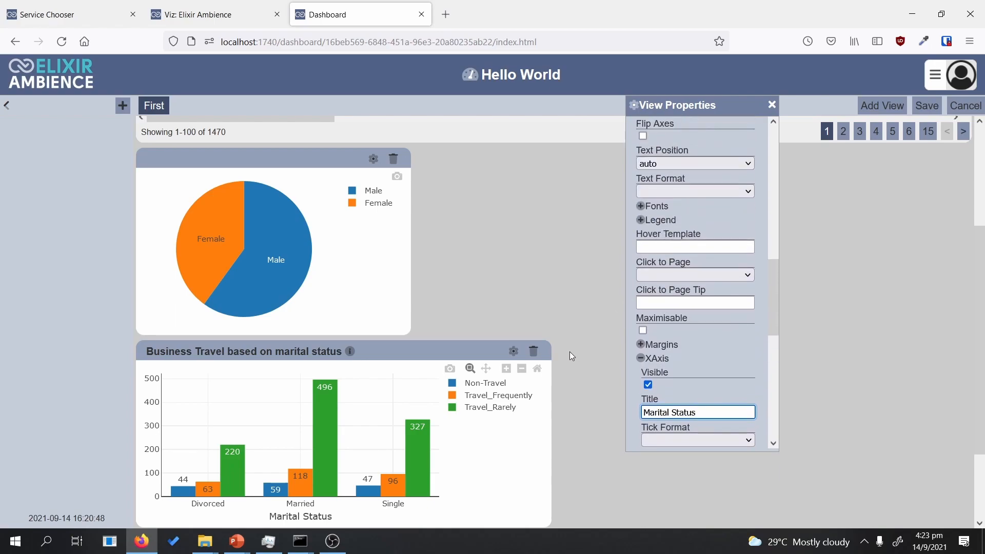
pyautogui.scroll(6, 668, 368)
pyautogui.scroll(1, 669, 368)
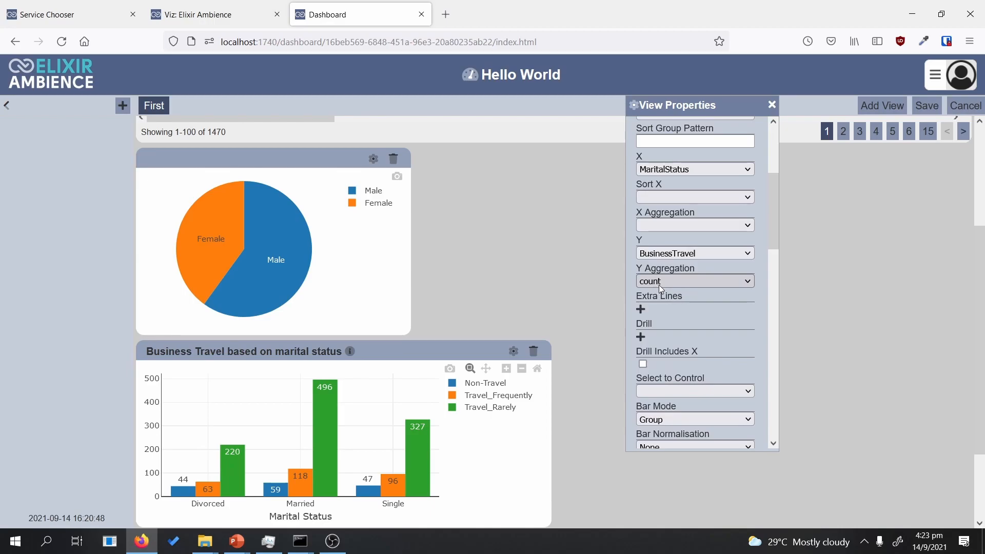
pyautogui.scroll(-4, 690, 307)
pyautogui.scroll(-8, 684, 331)
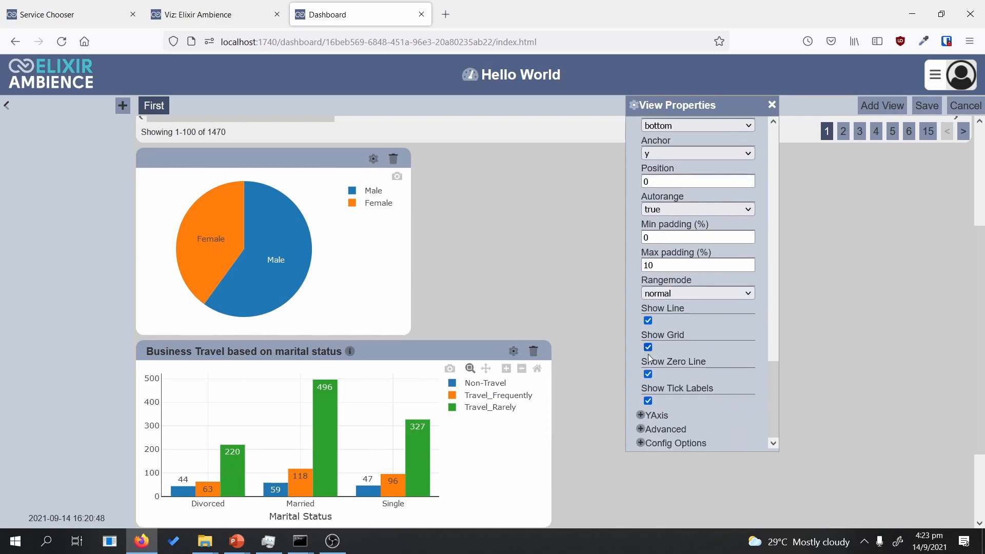
# Step: Give the Business Travel bar chart's y-axis the title 'Count' in YAxis properties
pyautogui.click(641, 415)
pyautogui.scroll(-3, 672, 359)
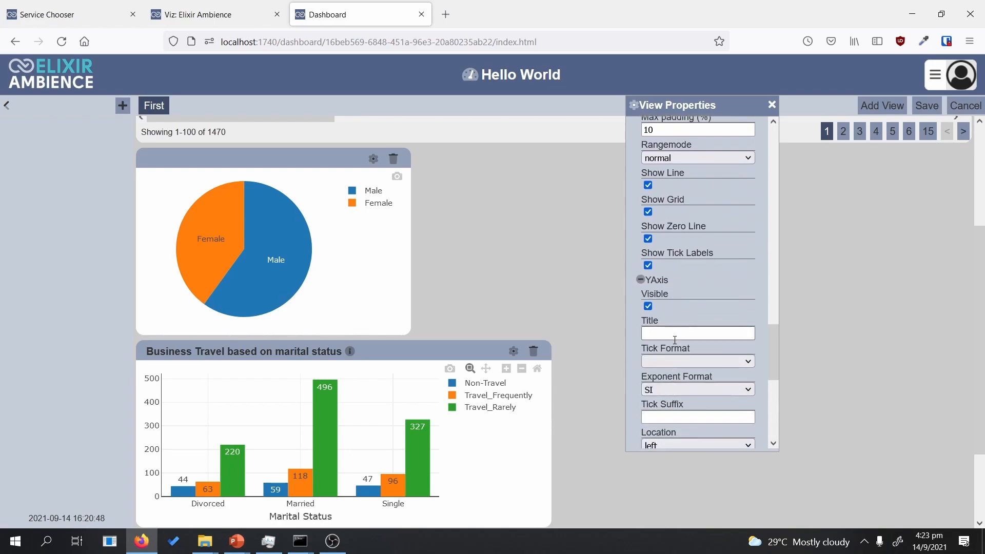
pyautogui.click(675, 339)
pyautogui.write('Count')
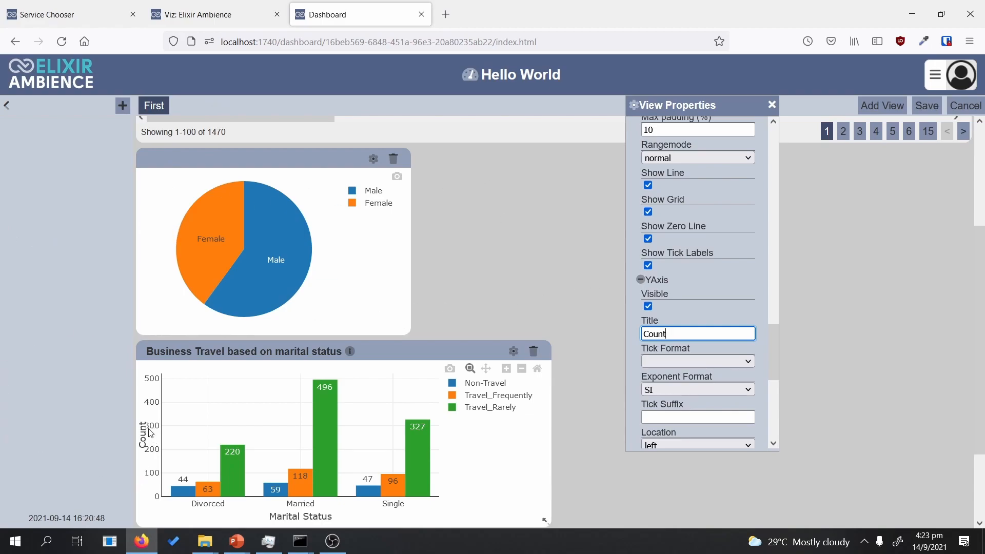
pyautogui.moveTo(775, 351)
pyautogui.mouseDown()
pyautogui.moveTo(775, 409)
pyautogui.moveTo(773, 364)
pyautogui.mouseUp()
pyautogui.moveTo(666, 249); pyautogui.dragTo(653, 249)
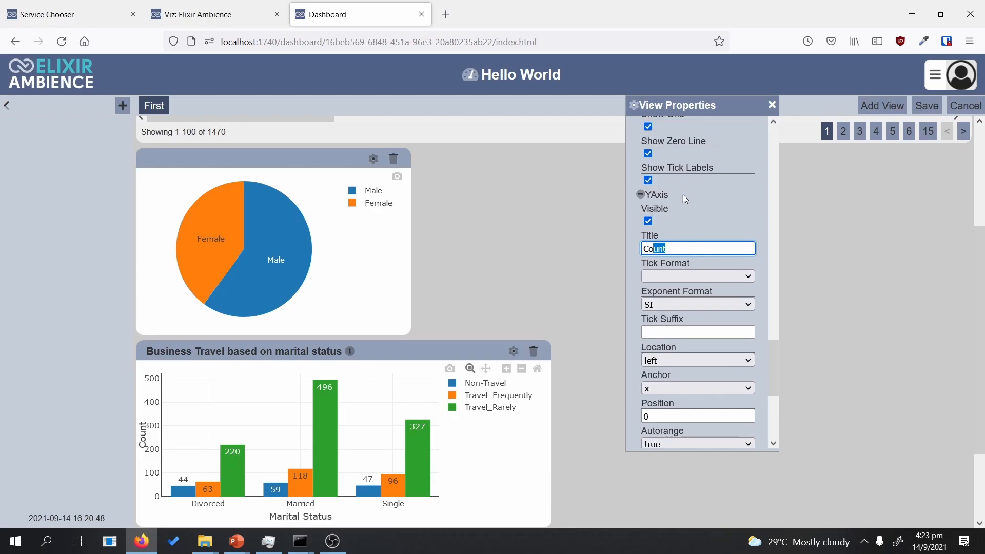
pyautogui.moveTo(779, 376); pyautogui.dragTo(743, 261)
pyautogui.click(641, 228)
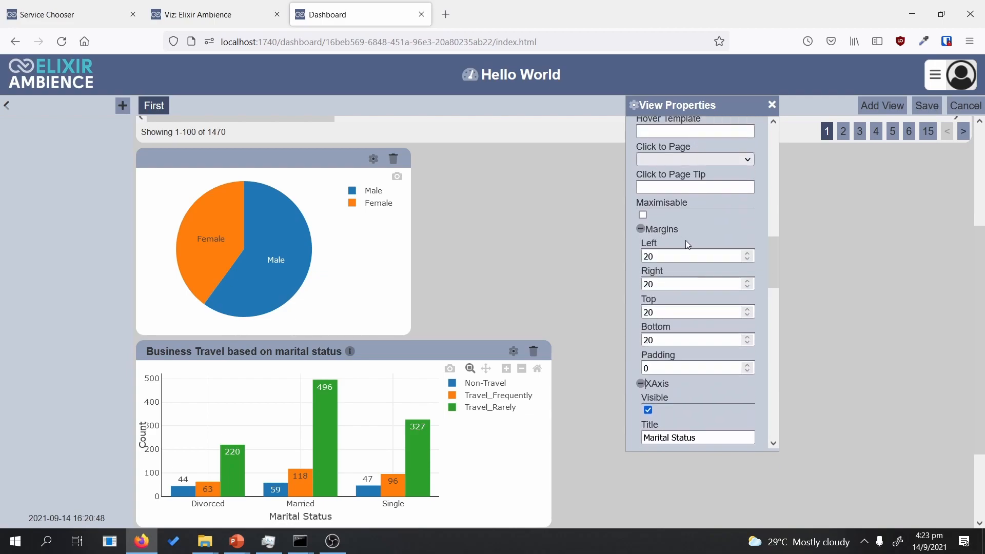
# Step: Change the bar chart's left margin to 50 so the full 0–500 scale shows
pyautogui.moveTo(647, 257); pyautogui.dragTo(643, 256)
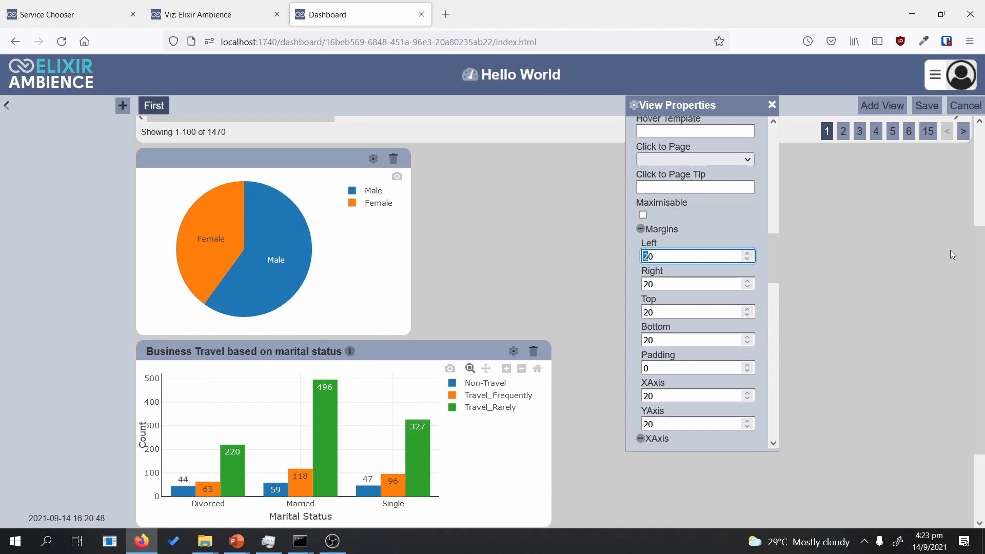
pyautogui.write('0')
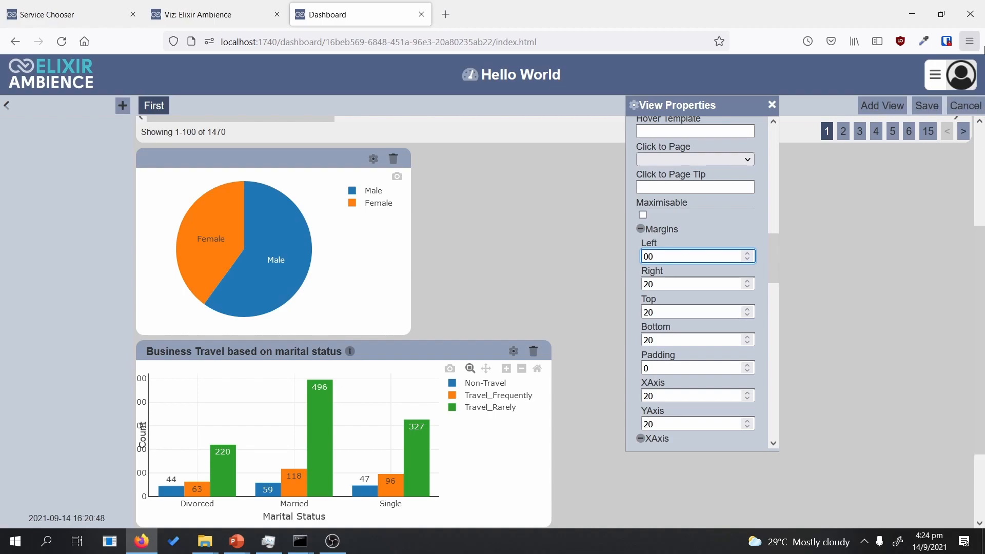
pyautogui.write('5')
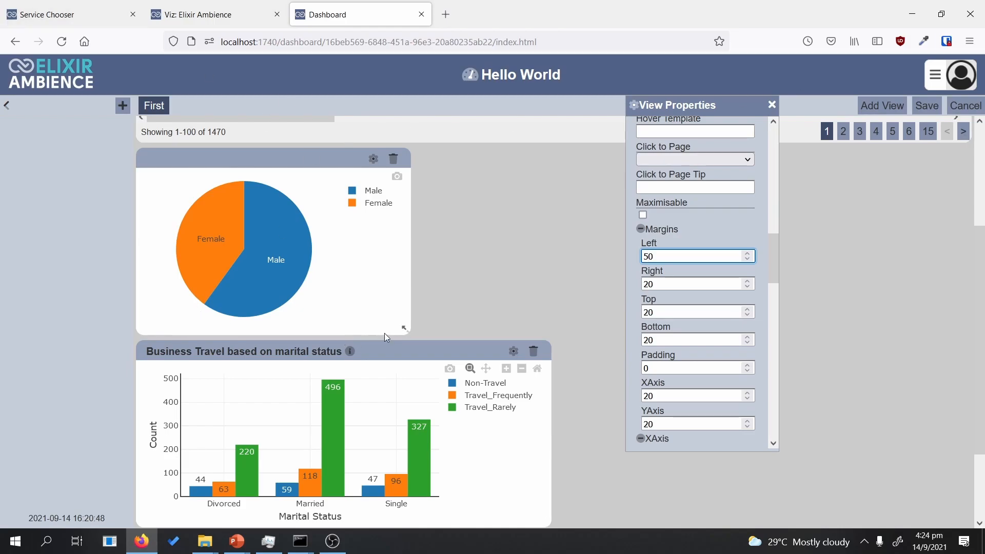
pyautogui.scroll(-2, 519, 277)
pyautogui.scroll(3, 530, 273)
pyautogui.moveTo(775, 262); pyautogui.dragTo(772, 170)
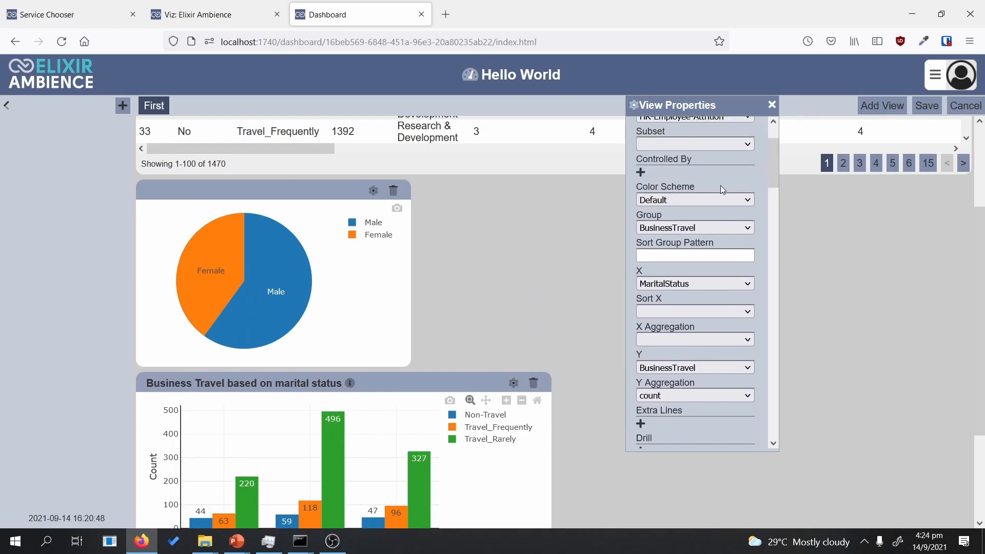
# Step: Try the Qualitative 2 and Qualitative 1 colour schemes, then settle on Qualitative 3
pyautogui.click(660, 199)
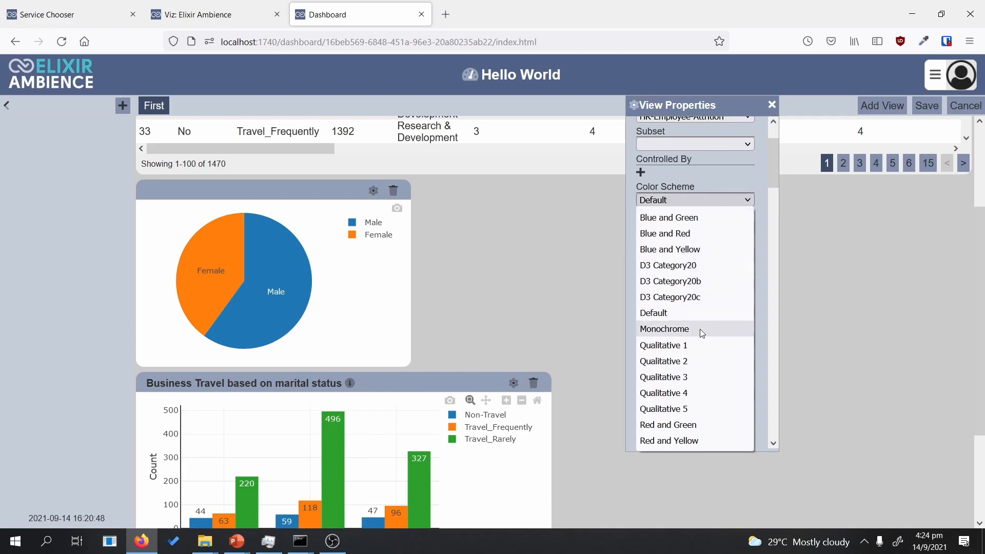
pyautogui.click(706, 360)
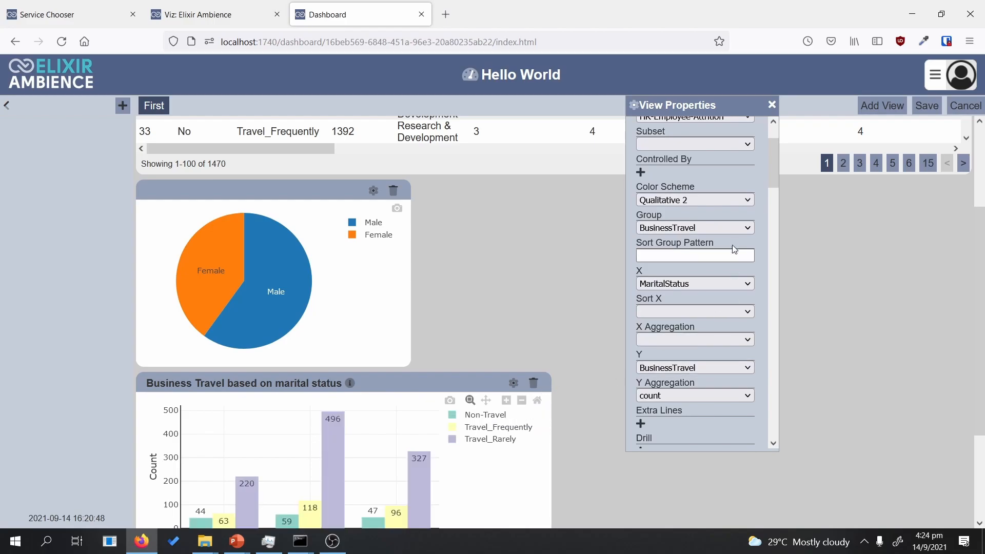
pyautogui.scroll(-1, 975, 233)
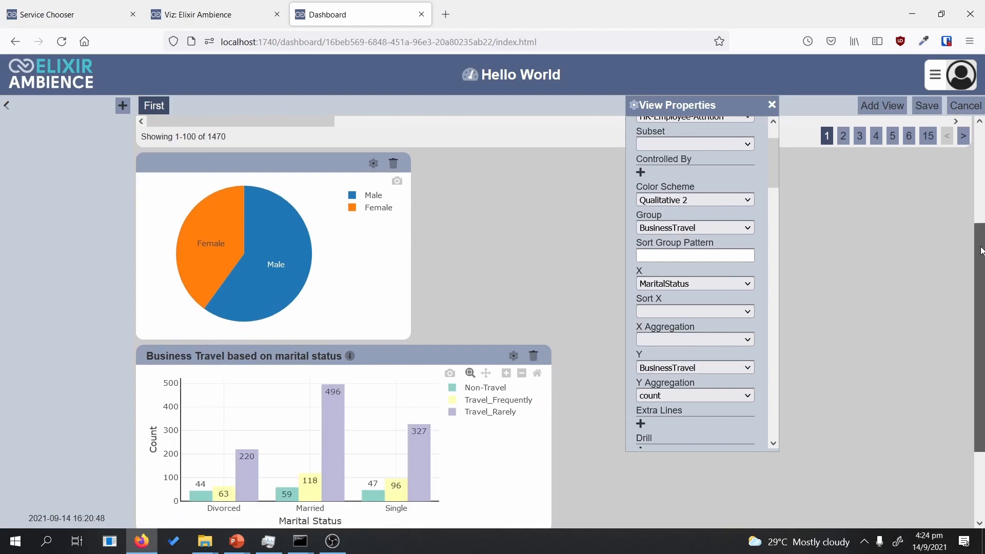
pyautogui.click(662, 201)
pyautogui.click(672, 344)
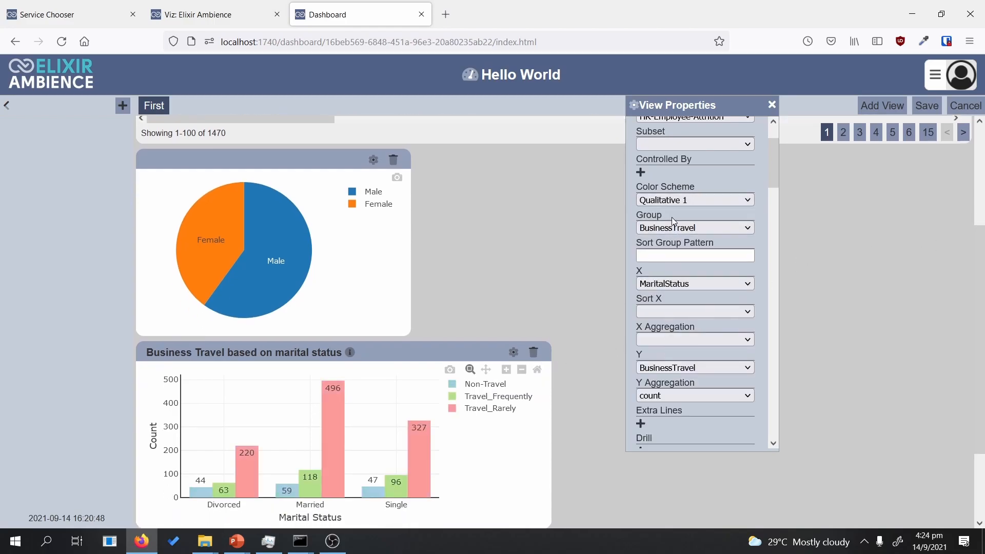
pyautogui.click(680, 201)
pyautogui.click(667, 377)
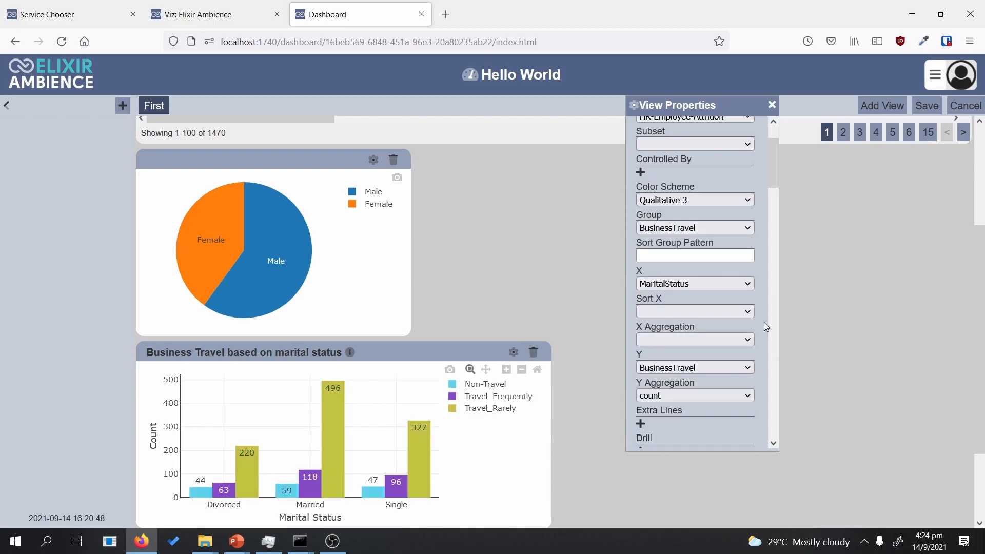
pyautogui.scroll(2, 652, 224)
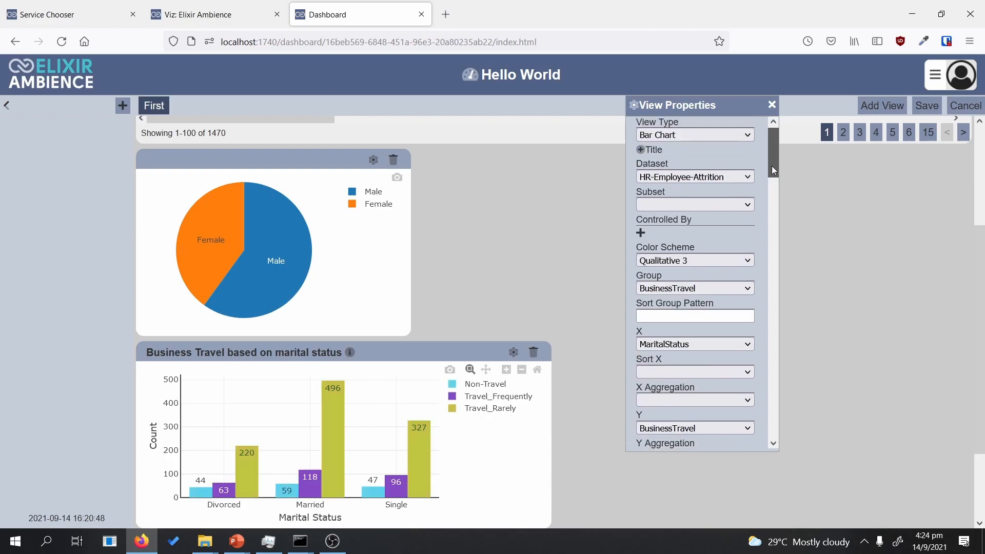
pyautogui.scroll(1, 516, 337)
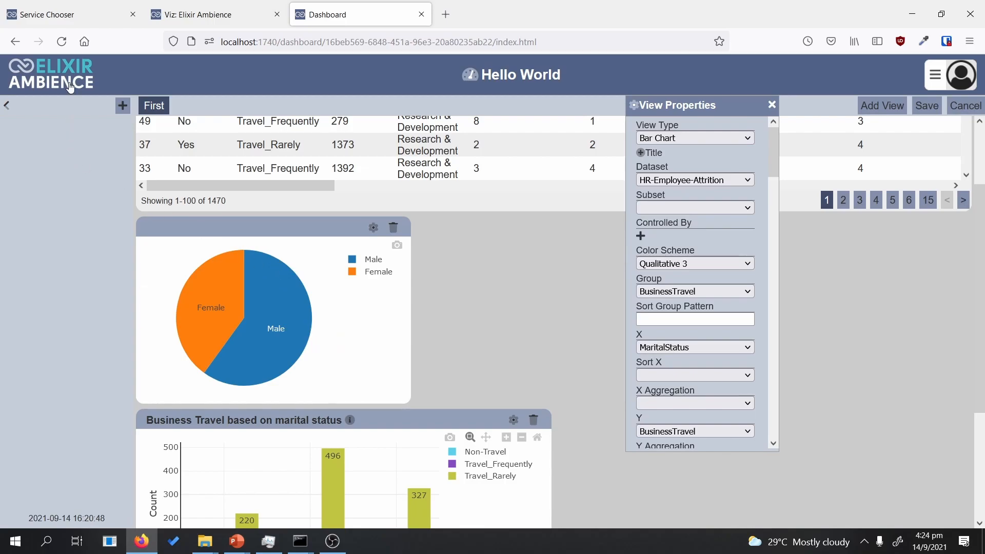
# Step: Collapse and reopen the left filter panel, then launch Add Control for a new control
pyautogui.click(7, 105)
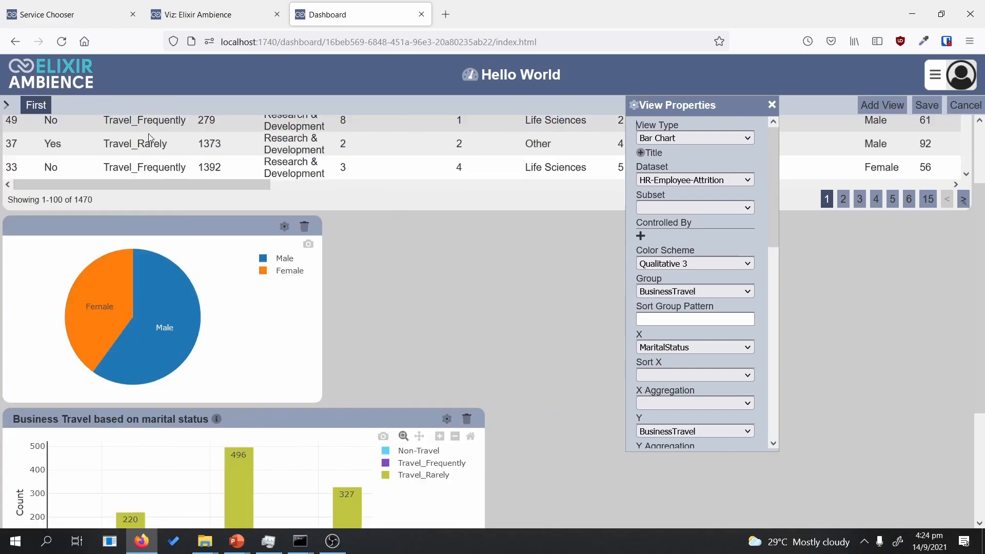
pyautogui.click(6, 107)
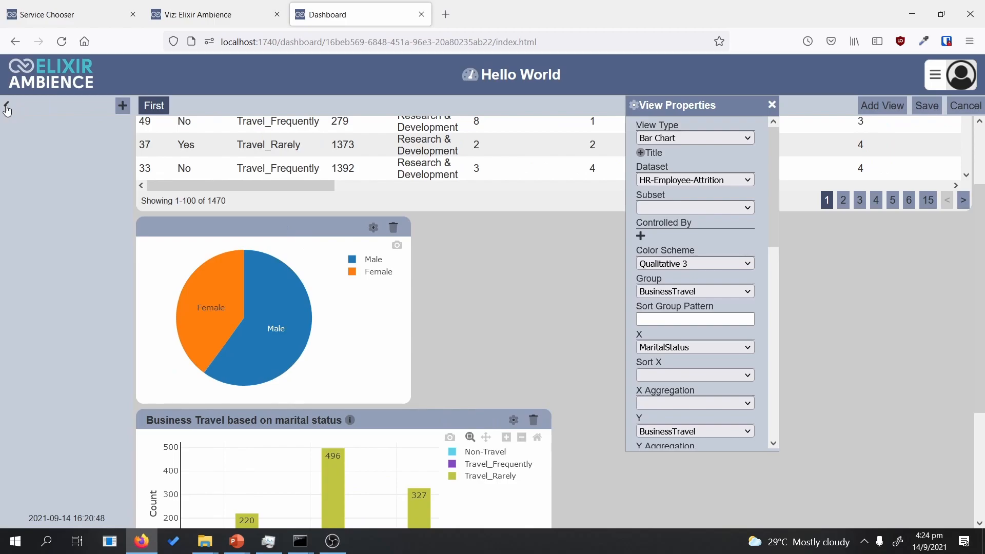
pyautogui.click(122, 107)
# Step: Choose Select Filter as the new control's type and move into the Name field
pyautogui.click(518, 198)
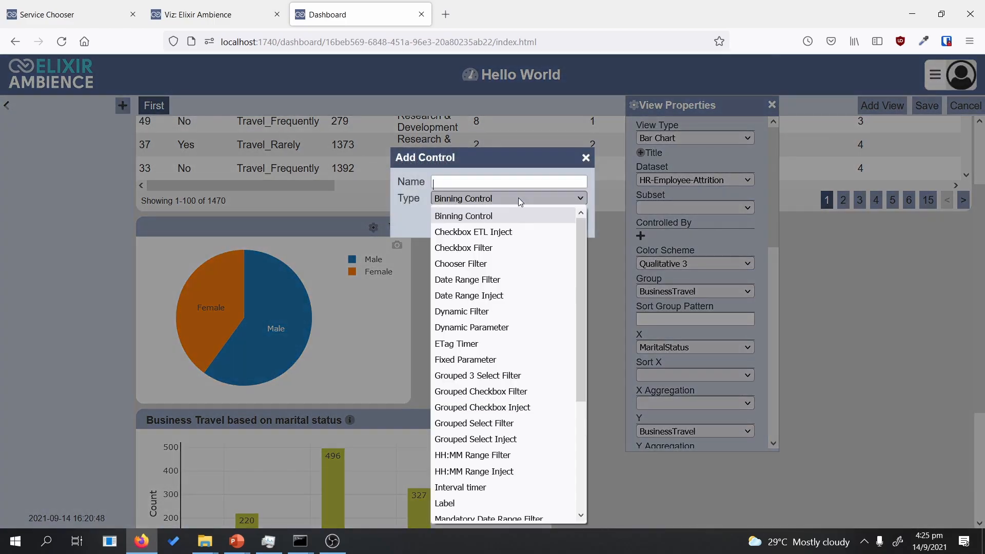
pyautogui.moveTo(581, 227); pyautogui.dragTo(578, 380)
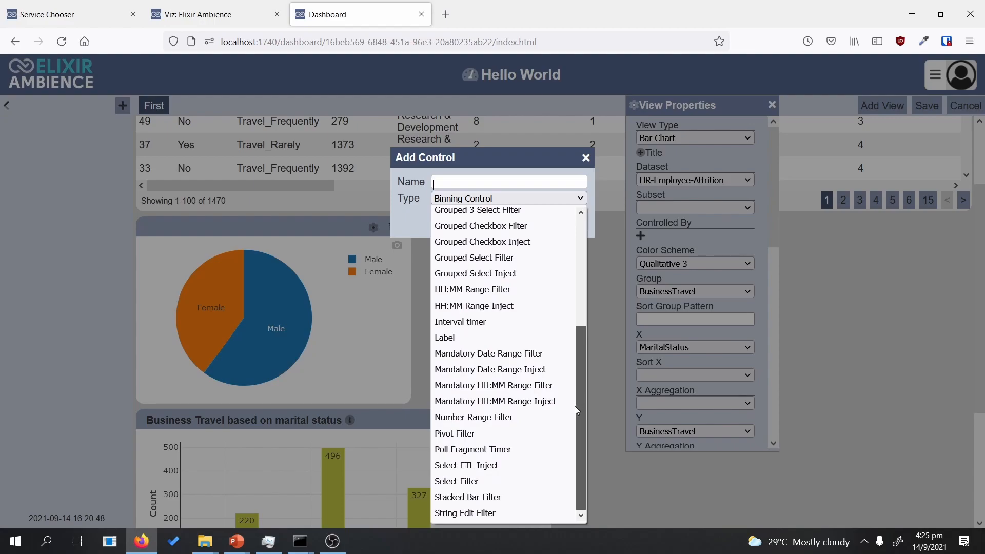
pyautogui.moveTo(581, 369)
pyautogui.mouseDown()
pyautogui.moveTo(581, 287)
pyautogui.moveTo(556, 263)
pyautogui.moveTo(567, 373)
pyautogui.mouseUp()
pyautogui.click(484, 481)
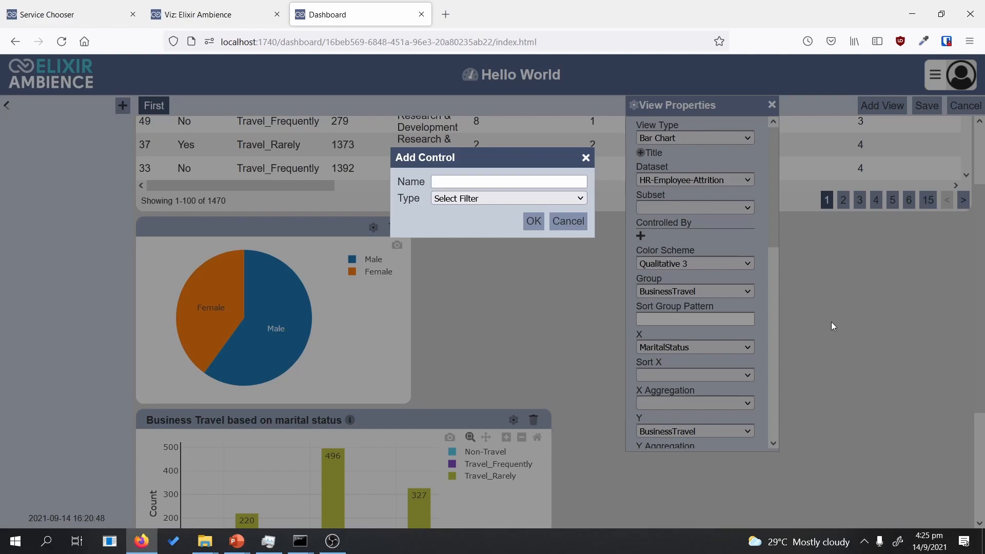
pyautogui.click(473, 183)
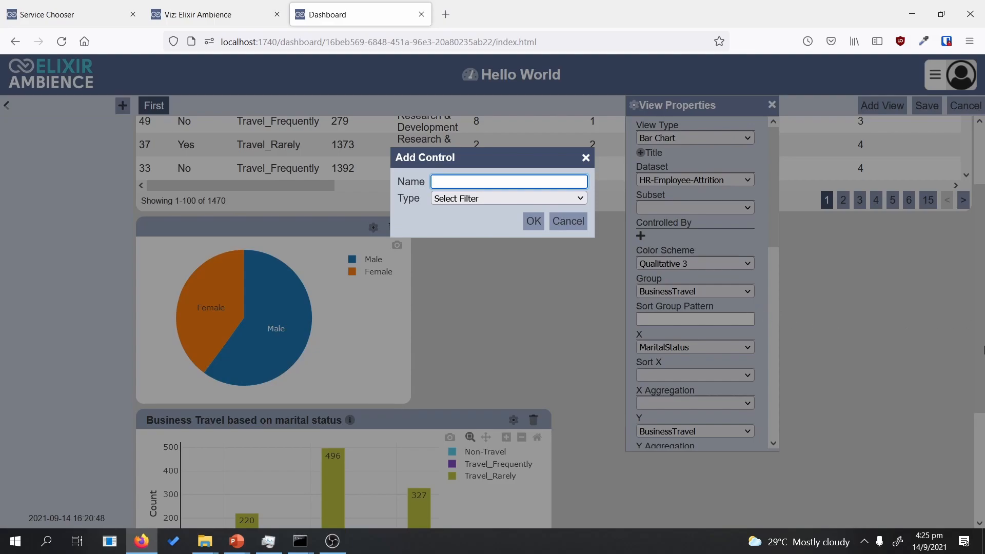
# Step: Name the new Select Filter control 'Select Gender'
pyautogui.write('Select')
pyautogui.write('Gender')
# Step: Bind Select Gender to HR-Employee-Attrition's Gender column and move the Business Travel chart beside the pie
pyautogui.click(537, 229)
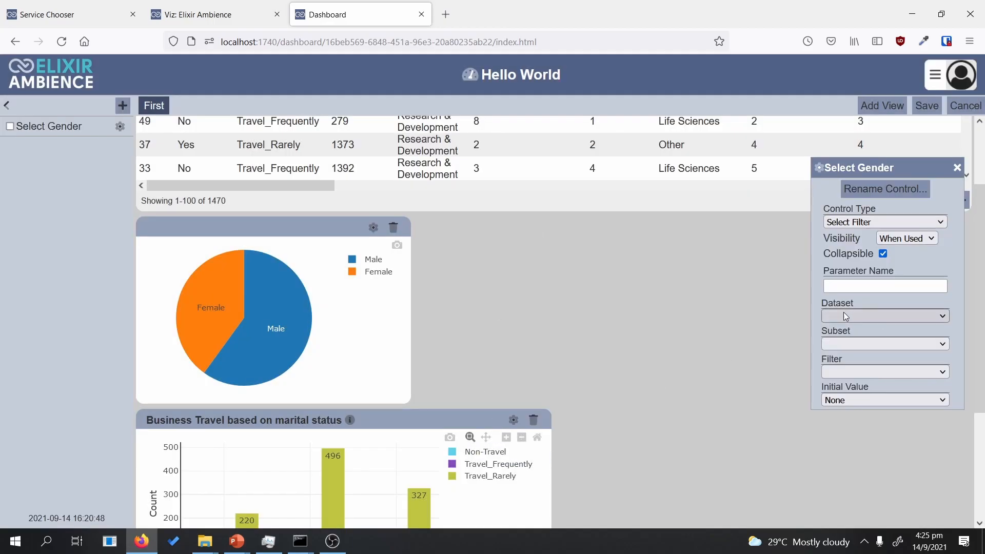
pyautogui.click(747, 312)
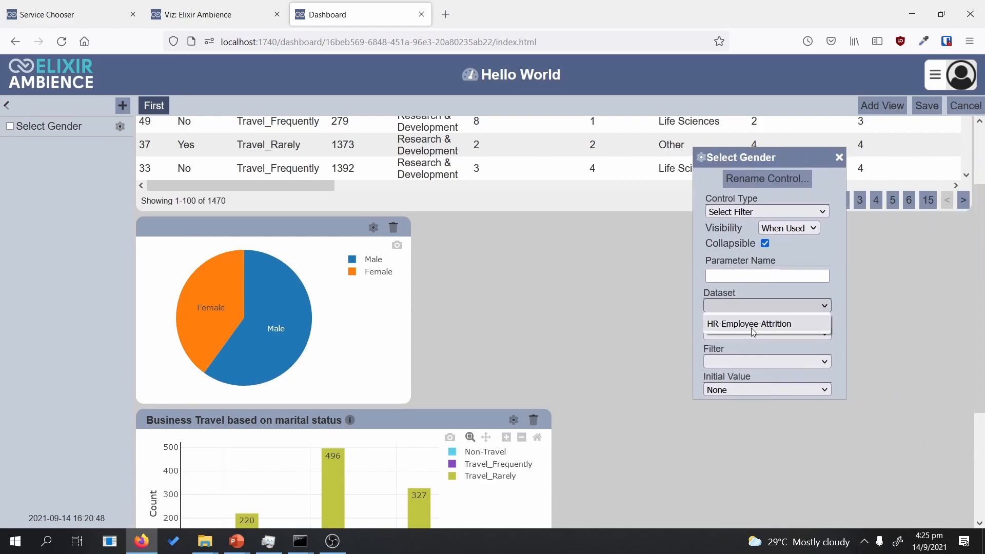
pyautogui.click(751, 328)
pyautogui.click(776, 367)
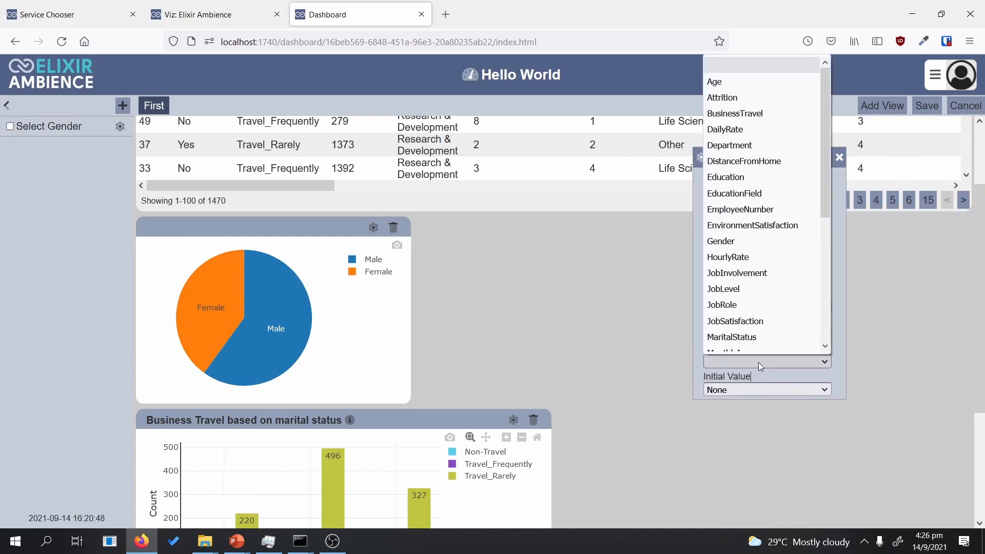
pyautogui.click(771, 249)
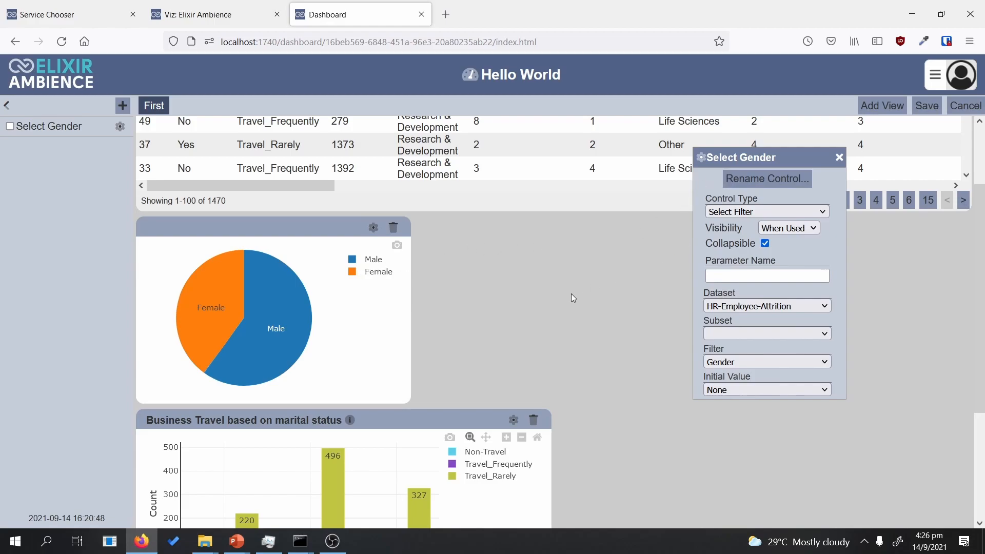
pyautogui.moveTo(445, 412); pyautogui.dragTo(606, 393)
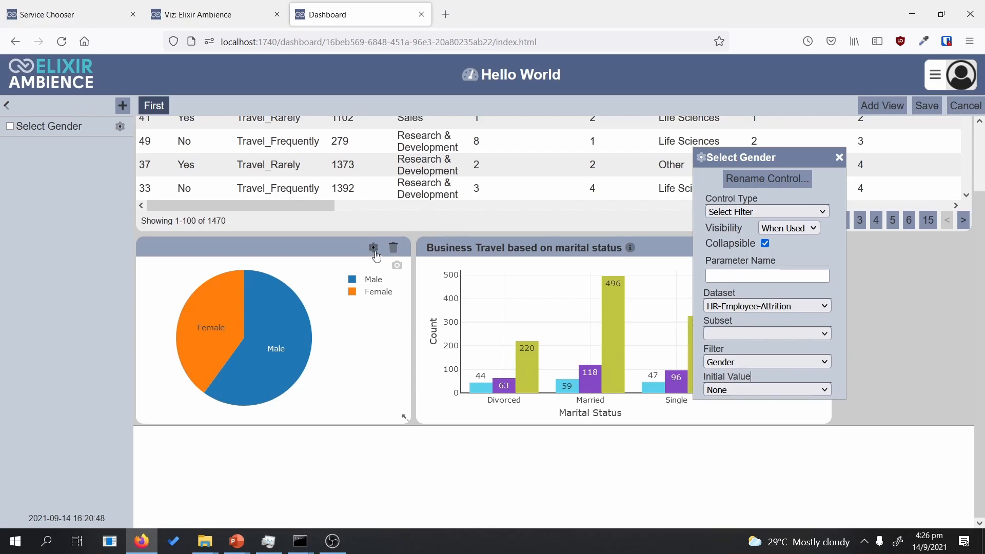
# Step: Make the pie chart Controlled By Select Gender and save the dashboard
pyautogui.click(373, 249)
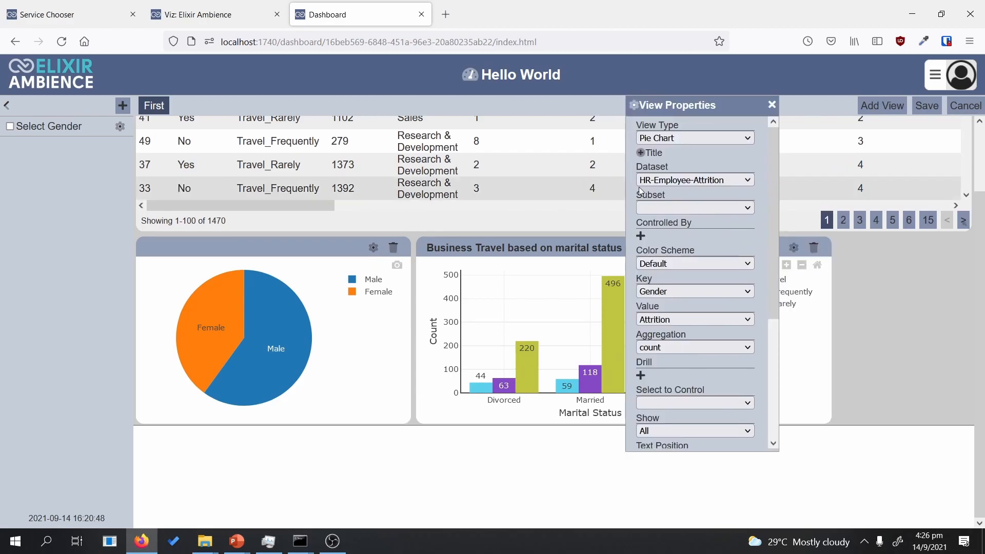
pyautogui.moveTo(683, 101); pyautogui.dragTo(606, 144)
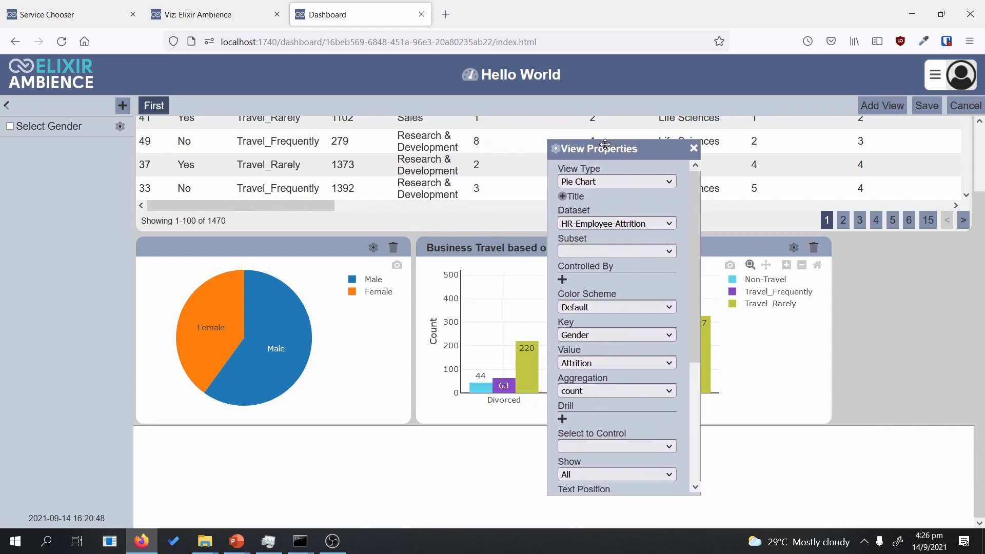
pyautogui.click(377, 252)
pyautogui.click(562, 279)
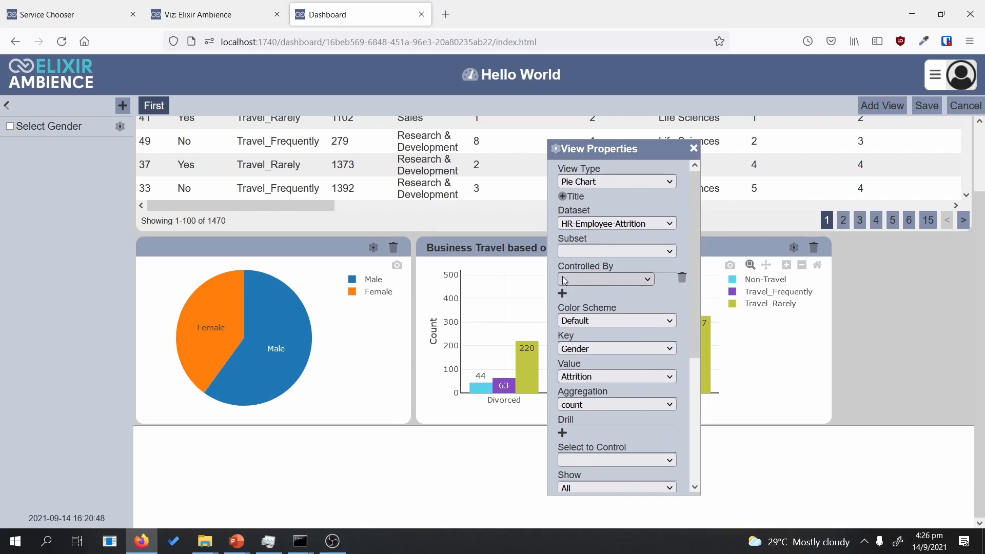
pyautogui.click(584, 281)
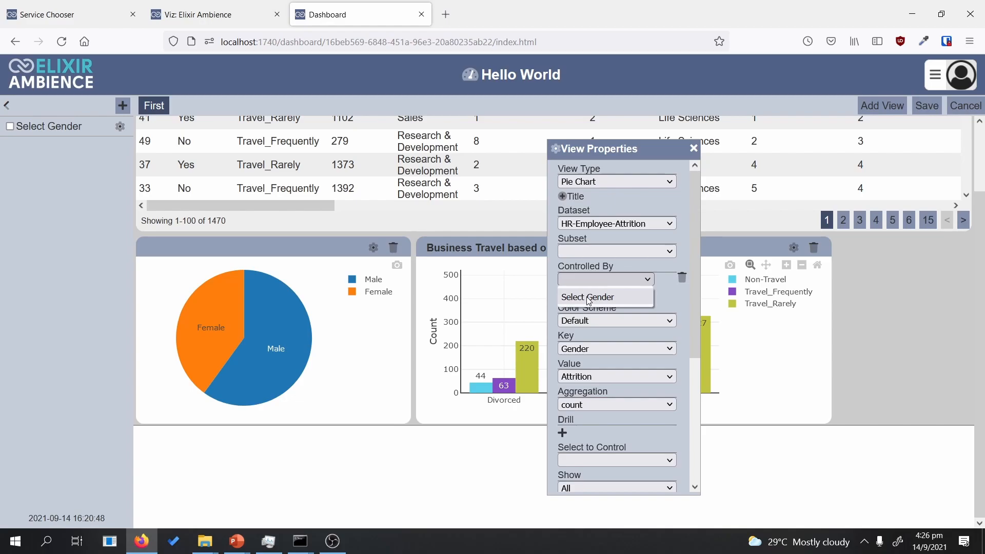
pyautogui.click(589, 298)
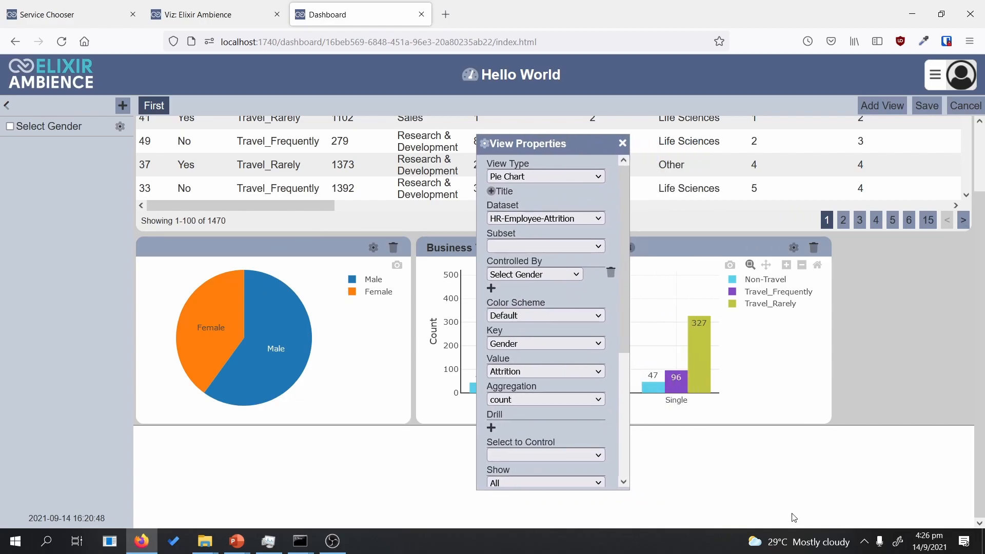
pyautogui.click(927, 106)
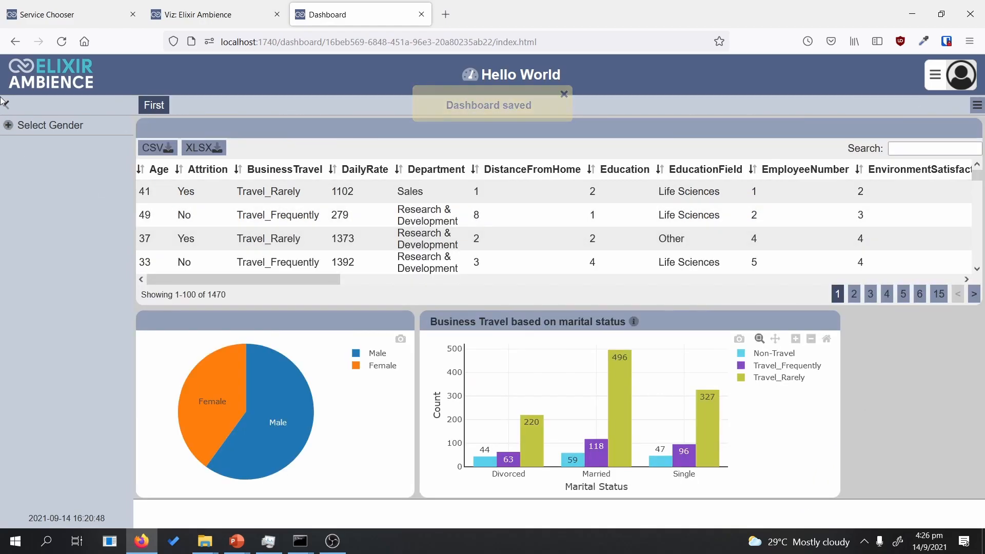
# Step: Test the Select Gender filter on the pie: Male, then Female, then Male again
pyautogui.click(6, 131)
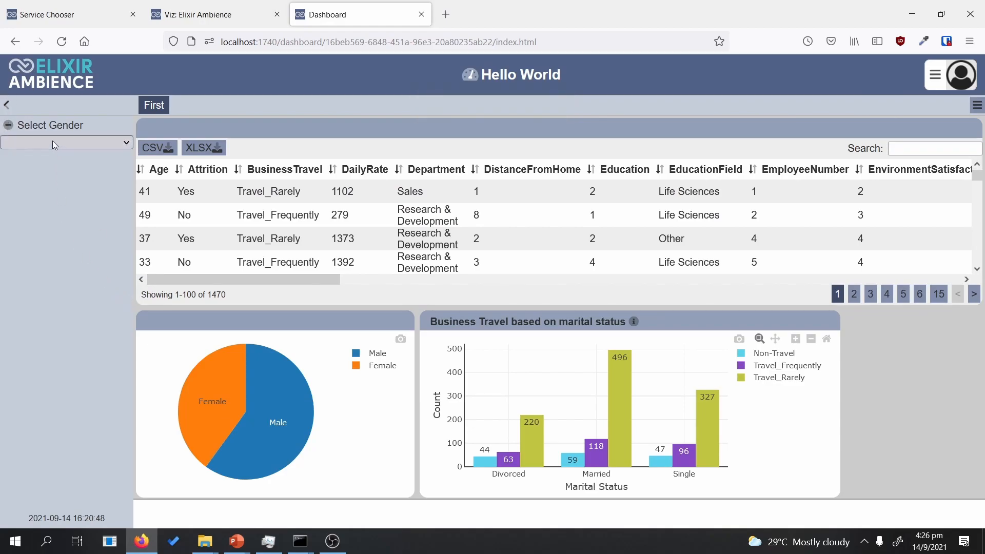
pyautogui.click(53, 140)
pyautogui.click(32, 191)
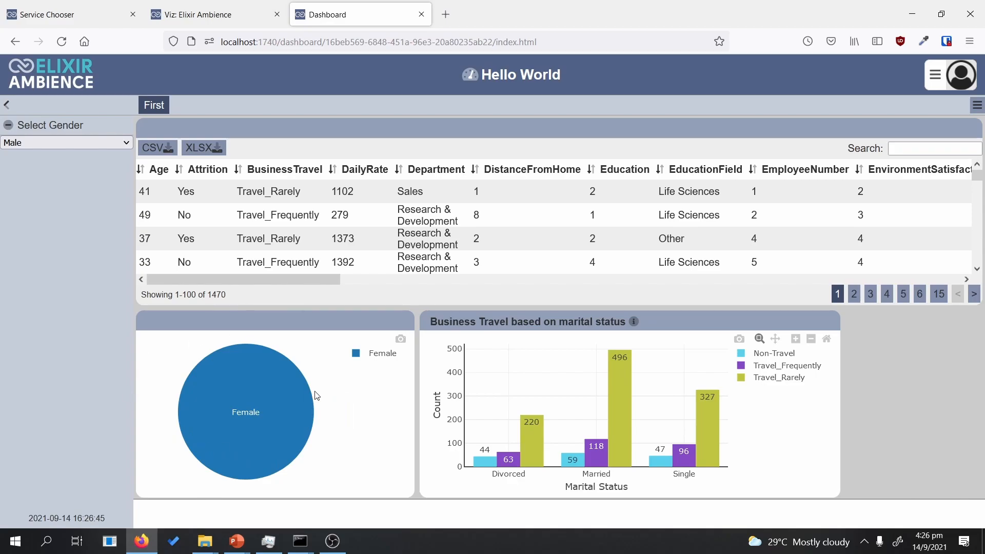
pyautogui.moveTo(271, 377)
pyautogui.click(71, 144)
pyautogui.click(57, 159)
pyautogui.click(55, 146)
pyautogui.click(24, 173)
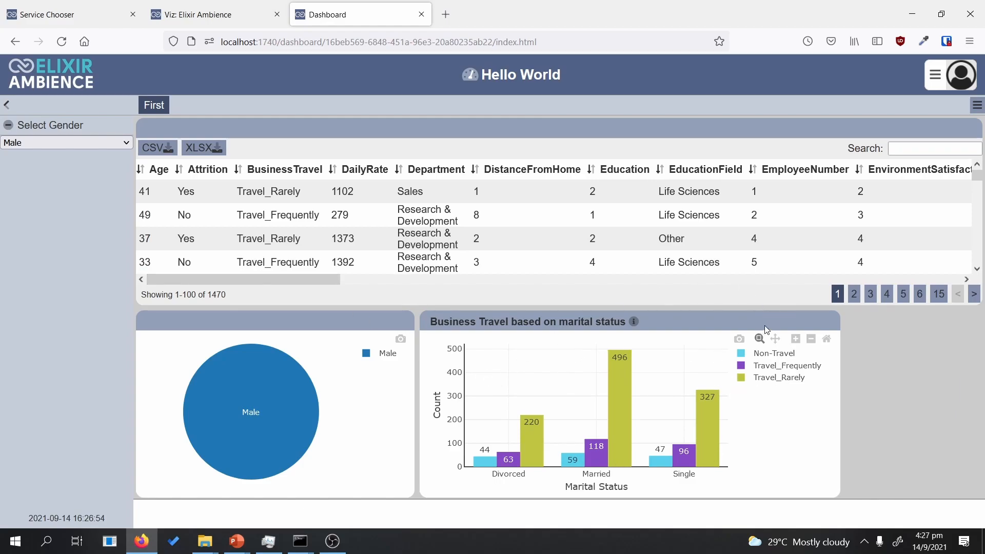
pyautogui.click(976, 105)
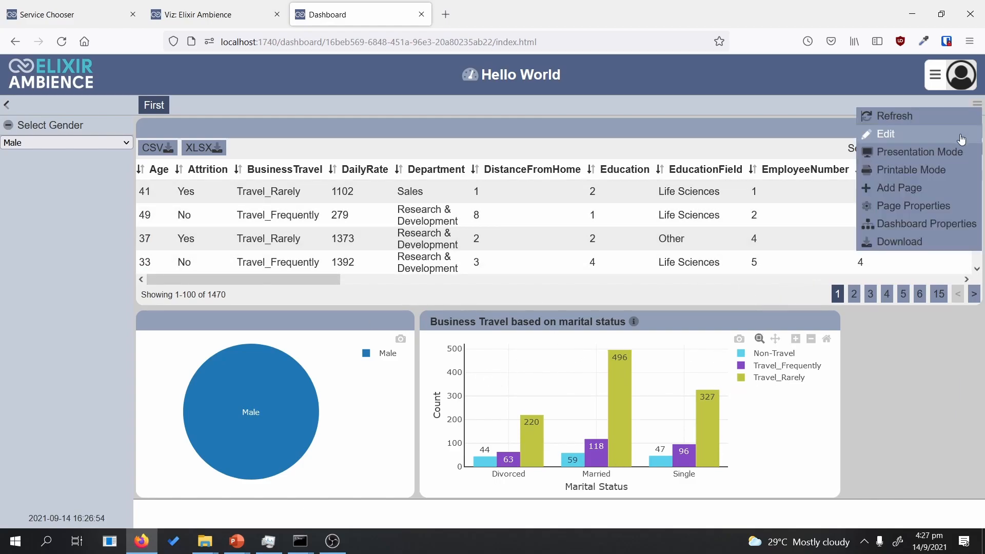
# Step: In edit mode, make the Business Travel bar chart Controlled By Select Gender and save
pyautogui.click(961, 136)
pyautogui.click(793, 322)
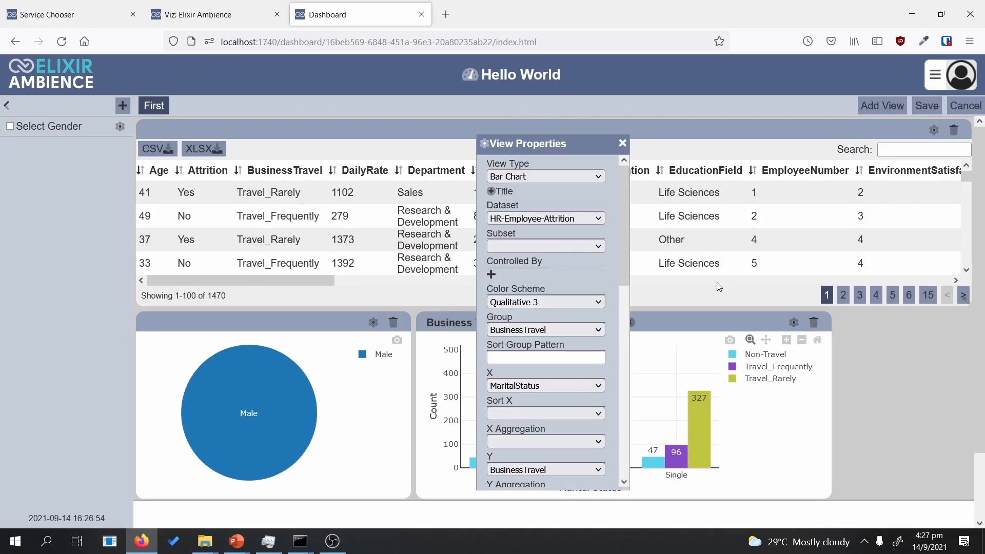
pyautogui.click(491, 275)
pyautogui.click(512, 275)
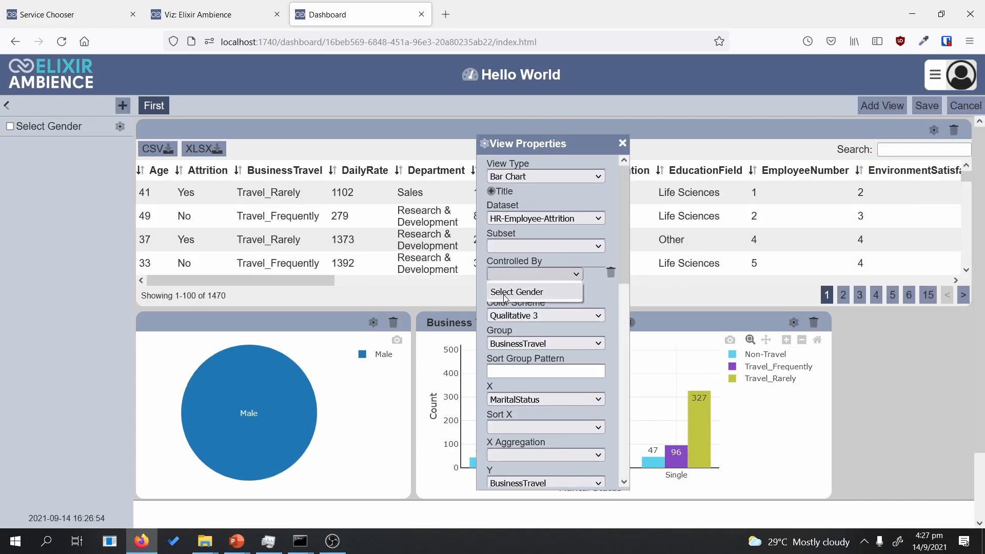
pyautogui.click(519, 286)
pyautogui.moveTo(552, 150); pyautogui.dragTo(353, 125)
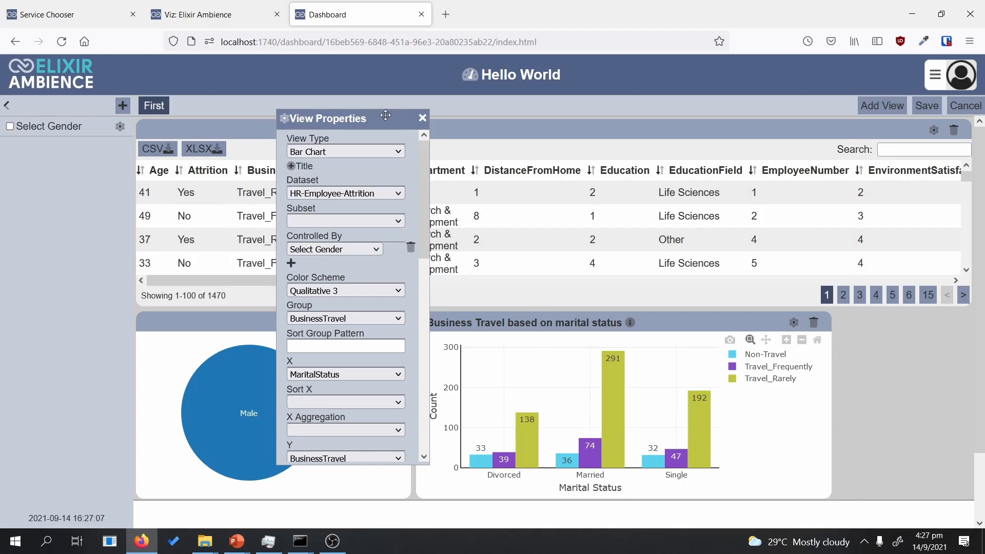
pyautogui.moveTo(386, 117); pyautogui.dragTo(375, 111)
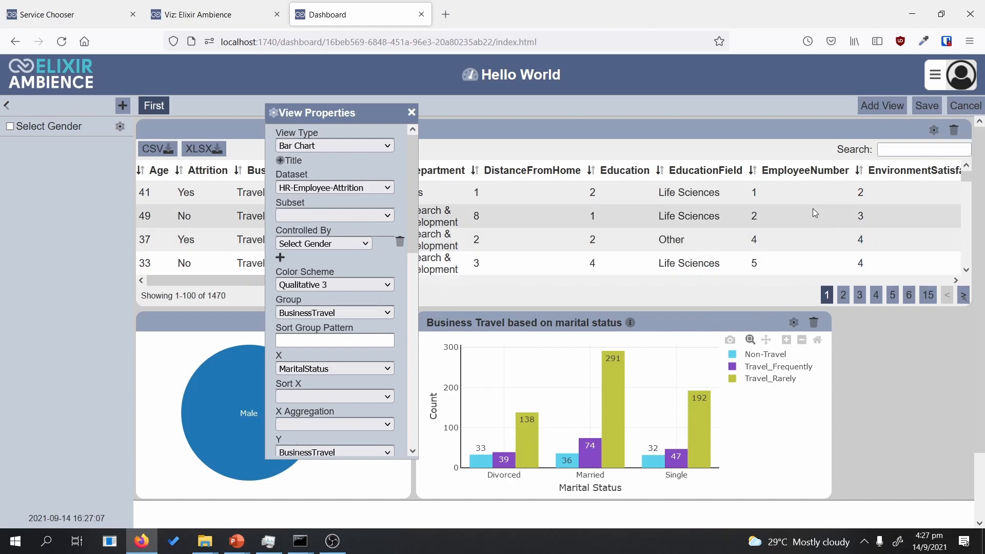
pyautogui.click(930, 112)
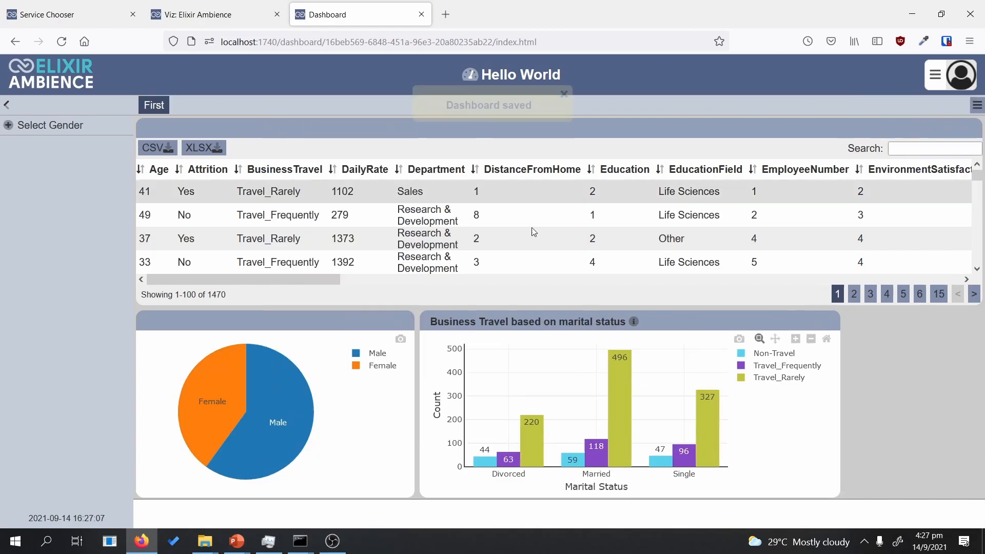
# Step: Toggle Select Gender between Male and Female, ending on Female, then return to edit mode
pyautogui.click(9, 126)
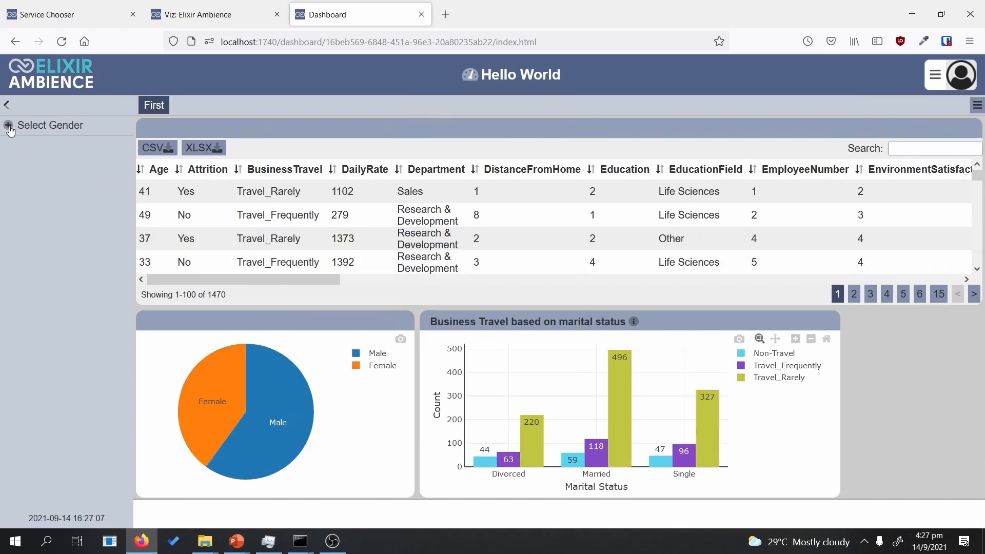
pyautogui.click(48, 145)
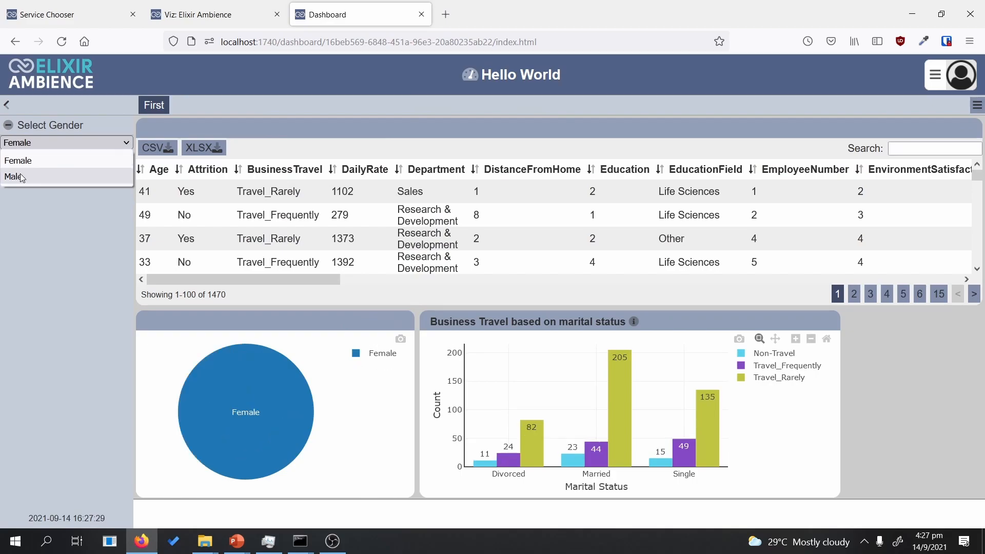
pyautogui.click(20, 173)
pyautogui.click(35, 145)
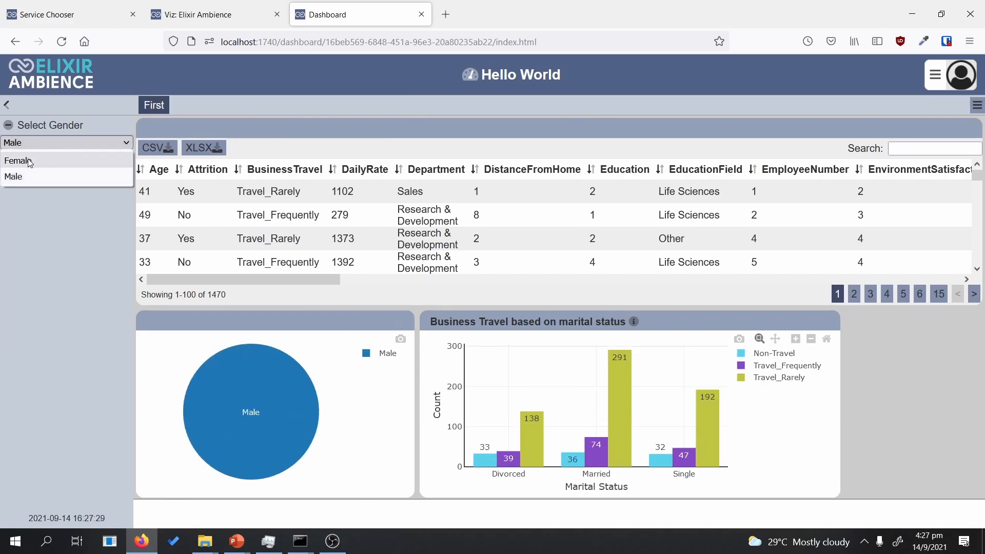
pyautogui.click(24, 160)
pyautogui.click(32, 144)
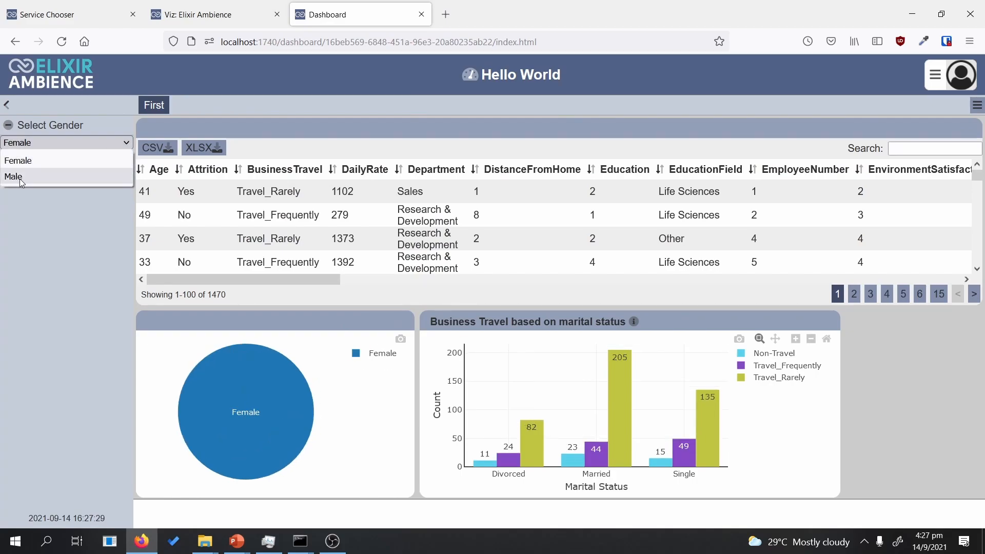
pyautogui.click(20, 175)
pyautogui.click(25, 144)
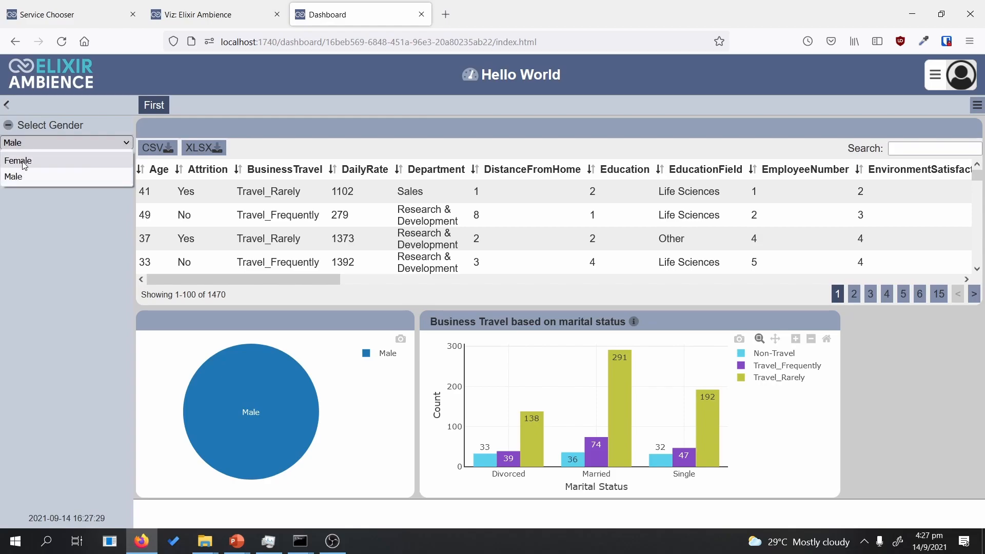
pyautogui.click(24, 162)
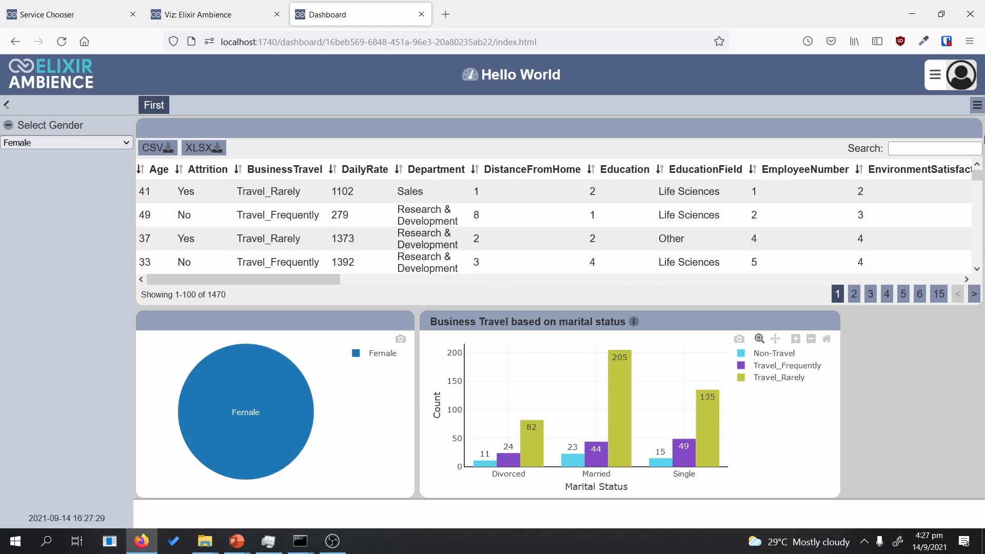
pyautogui.click(977, 104)
pyautogui.click(872, 133)
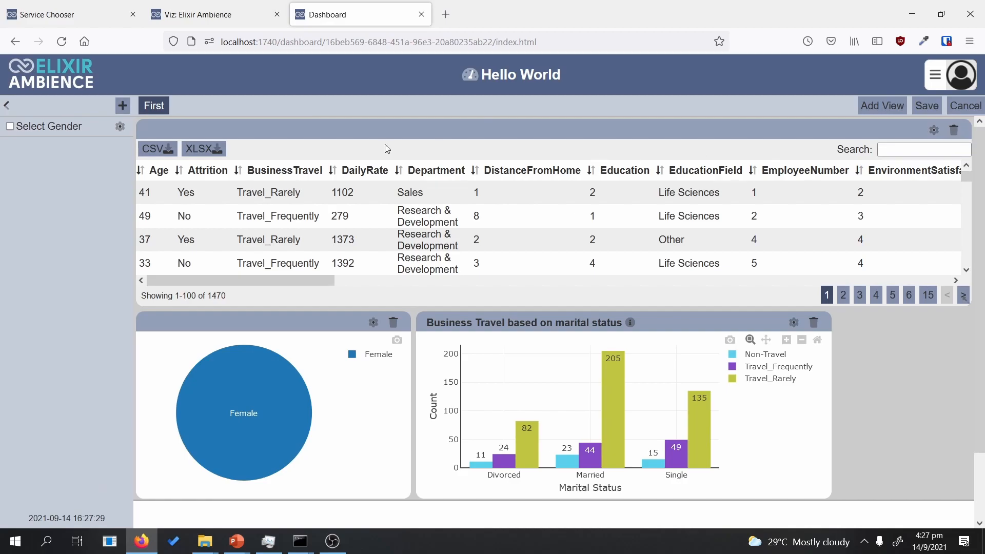
# Step: Set the pie's Select to Control to Select Gender, delete its Controlled By link, and save
pyautogui.click(6, 105)
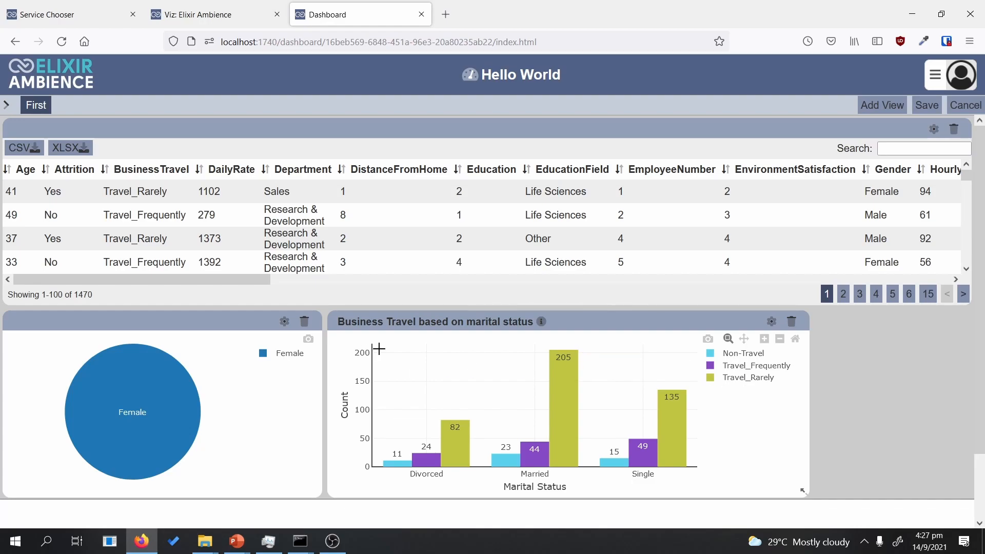
pyautogui.click(284, 321)
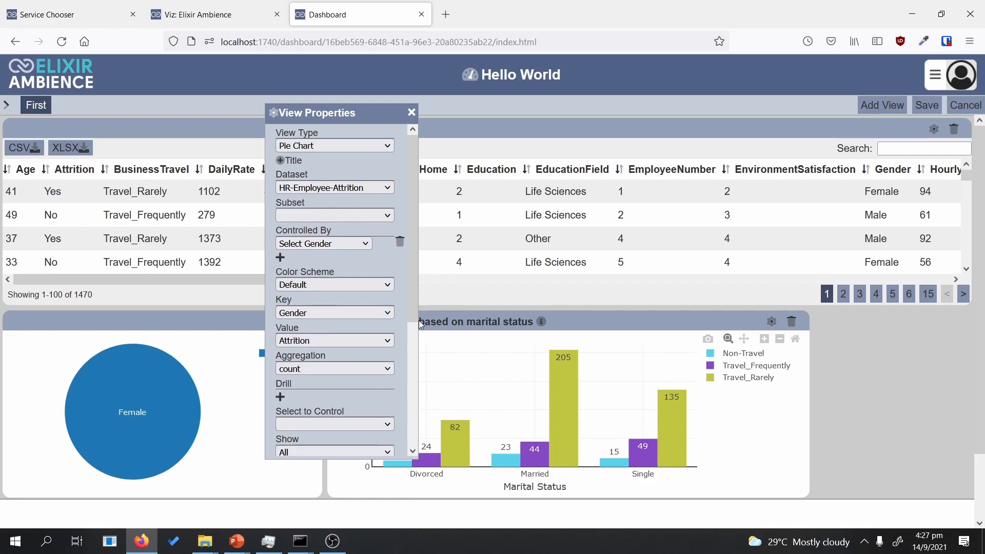
pyautogui.scroll(-3, 410, 319)
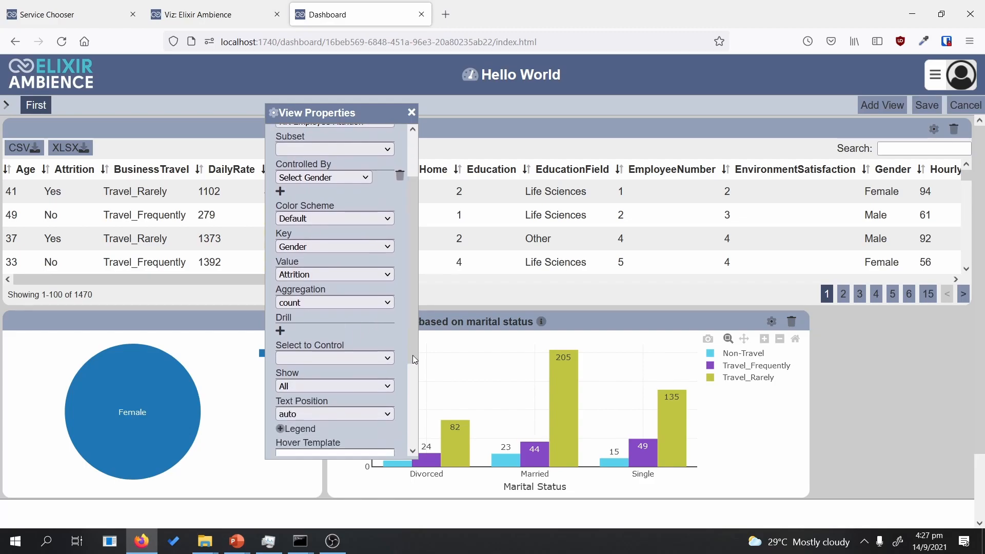
pyautogui.click(337, 359)
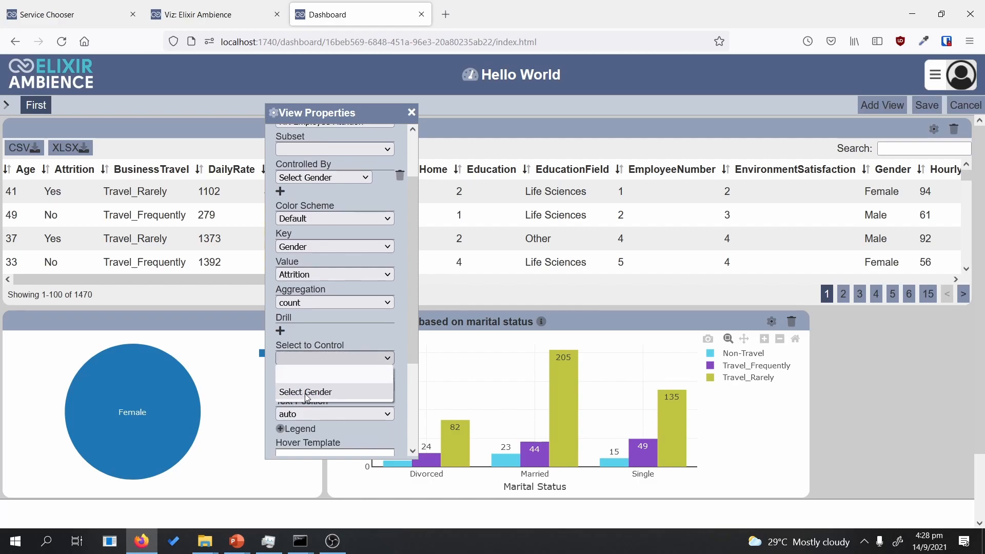
pyautogui.click(325, 398)
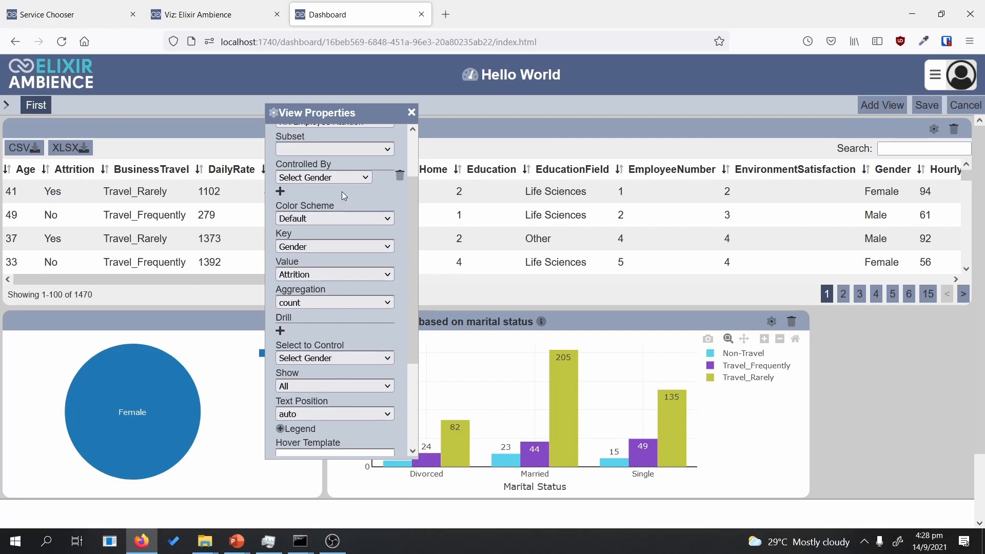
pyautogui.click(401, 178)
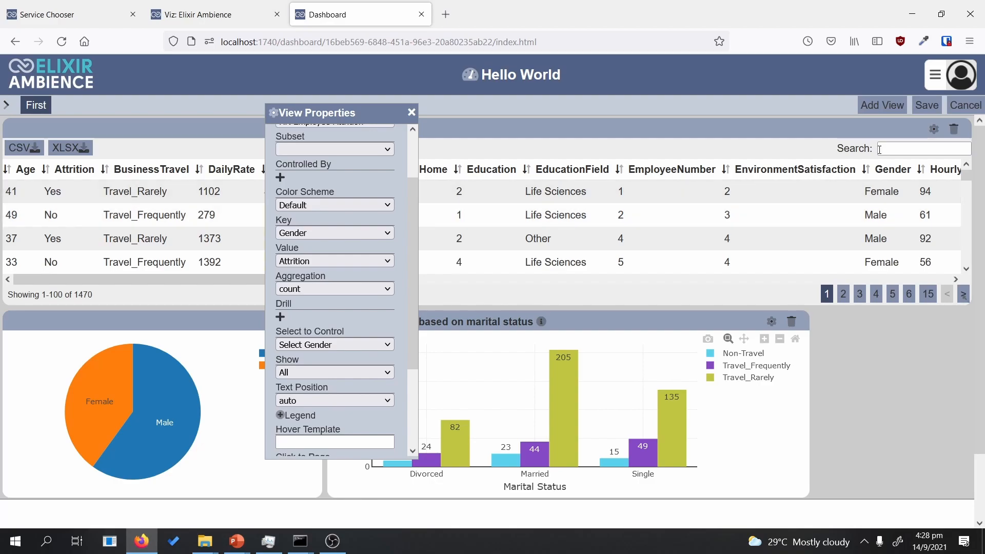
pyautogui.click(936, 111)
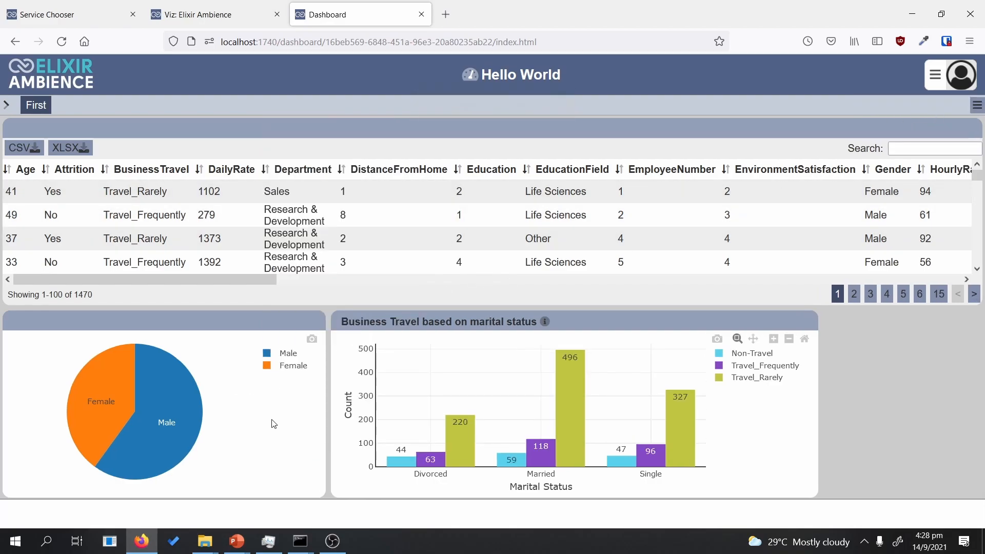
# Step: Click the Male and Female pie slices repeatedly to filter the Business Travel chart
pyautogui.click(207, 427)
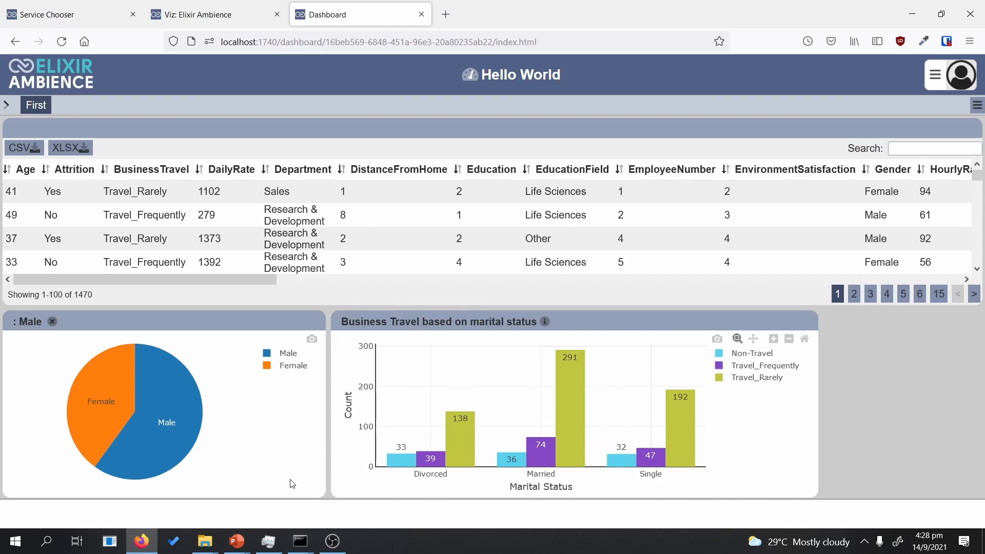
pyautogui.click(112, 412)
pyautogui.click(172, 422)
pyautogui.click(115, 413)
pyautogui.click(164, 419)
pyautogui.click(115, 413)
pyautogui.click(173, 423)
pyautogui.click(94, 405)
pyautogui.click(187, 420)
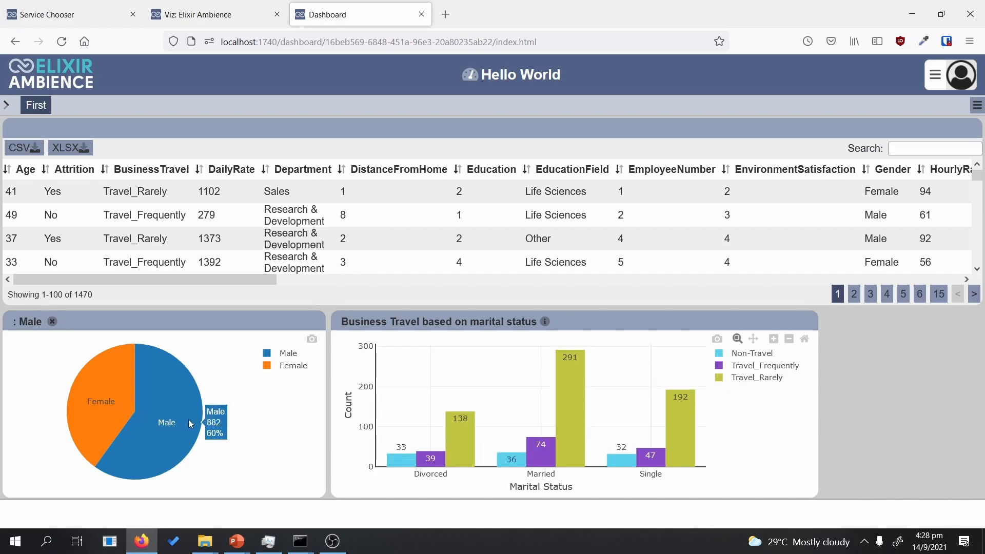
pyautogui.click(127, 397)
pyautogui.click(165, 413)
pyautogui.click(110, 392)
pyautogui.click(165, 409)
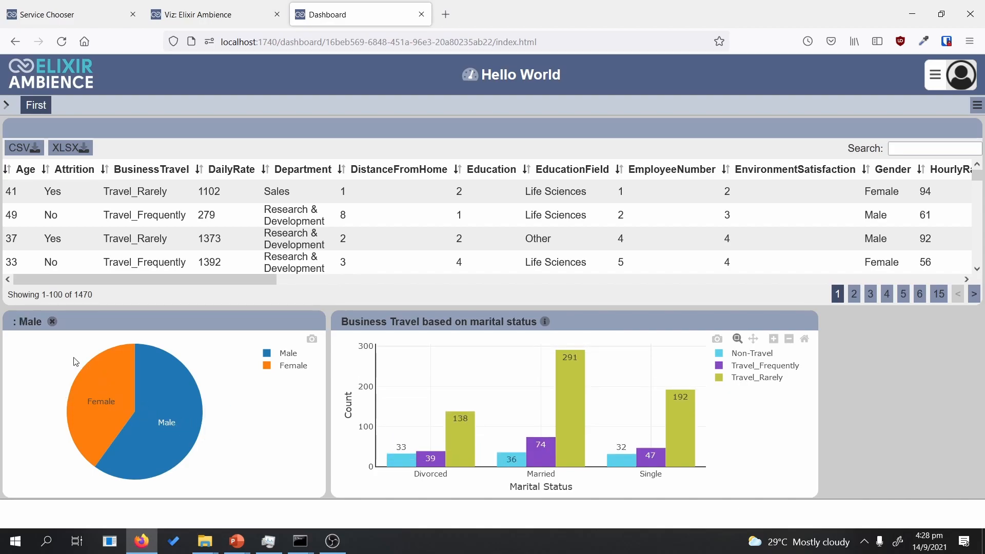
pyautogui.click(127, 390)
pyautogui.click(164, 403)
# Step: Clear the gender filter and put the dashboard back into edit mode
pyautogui.click(51, 322)
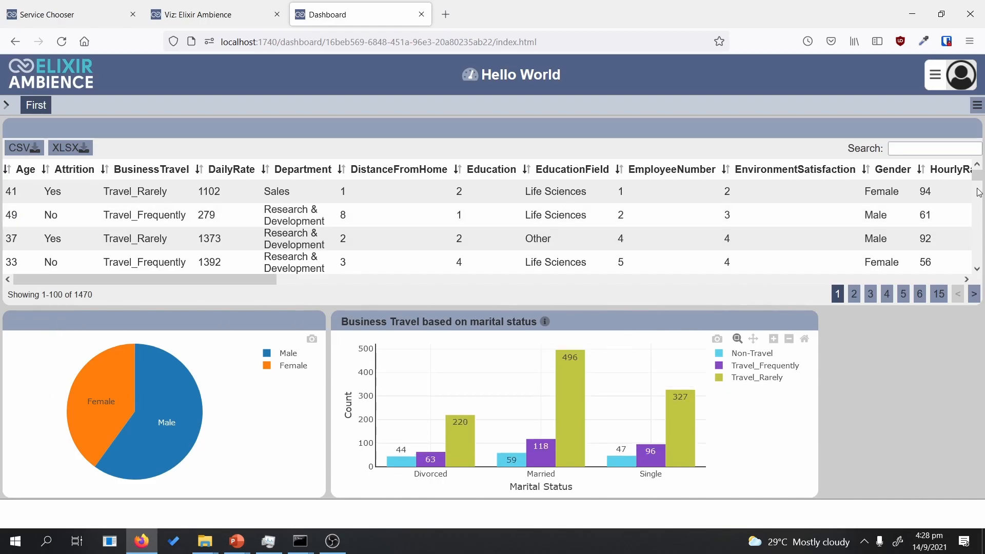
pyautogui.click(976, 105)
pyautogui.click(912, 146)
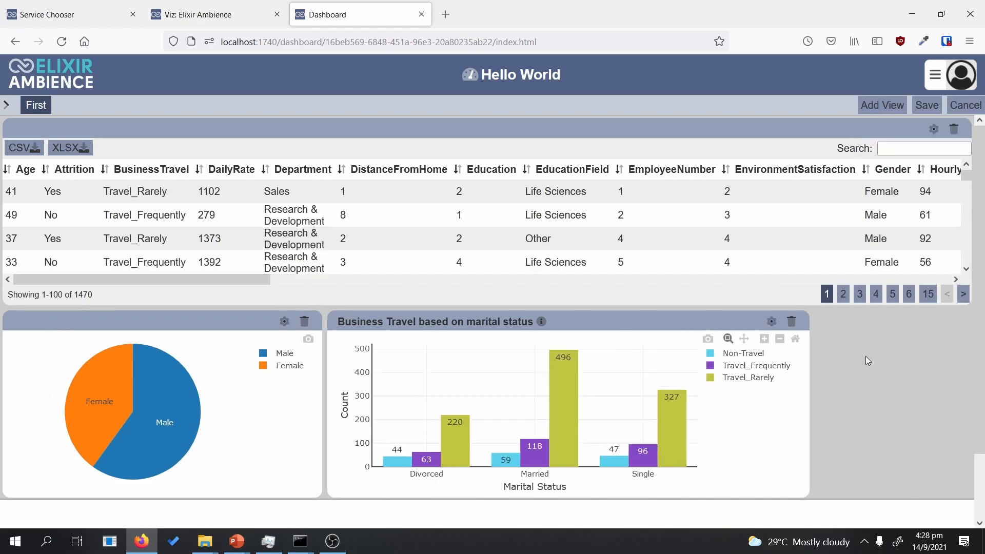
# Step: Move the Business Travel chart down, add a Blank View, and place it enlarged beside the pie
pyautogui.scroll(-3, 821, 379)
pyautogui.moveTo(688, 252); pyautogui.dragTo(418, 433)
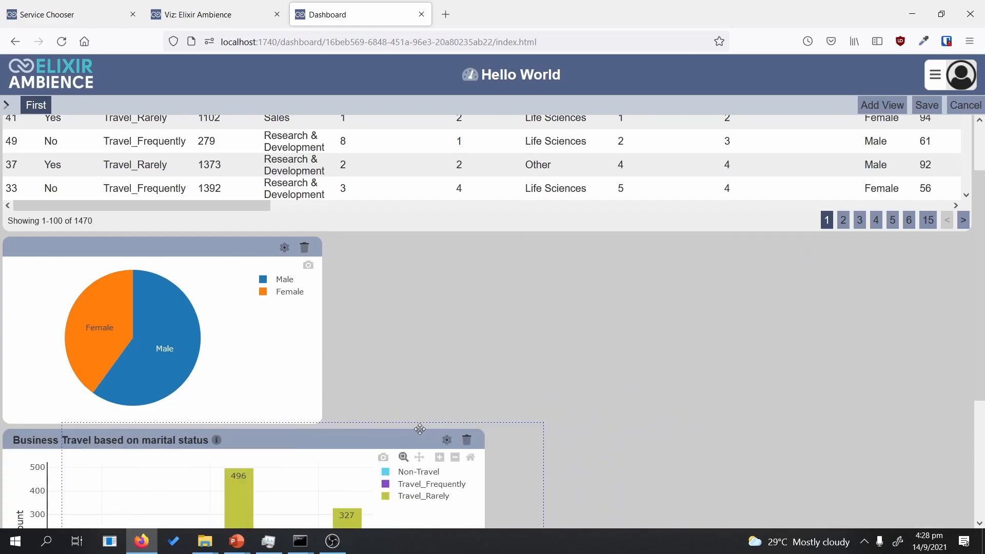
pyautogui.click(876, 108)
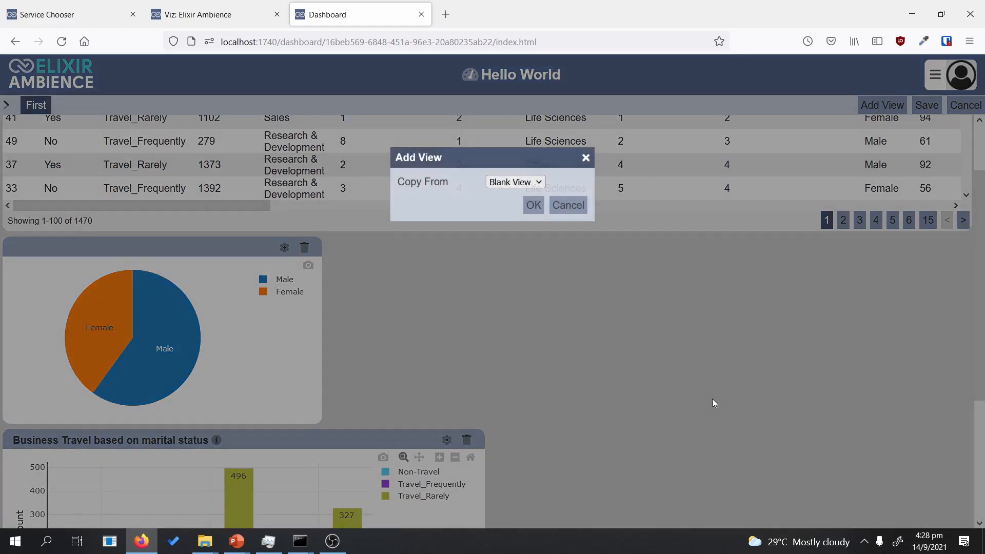
pyautogui.click(533, 205)
pyautogui.moveTo(177, 365); pyautogui.dragTo(736, 329)
pyautogui.scroll(5, 735, 322)
pyautogui.moveTo(618, 321); pyautogui.dragTo(711, 373)
pyautogui.moveTo(802, 425); pyautogui.dragTo(913, 475)
pyautogui.scroll(2, 326, 174)
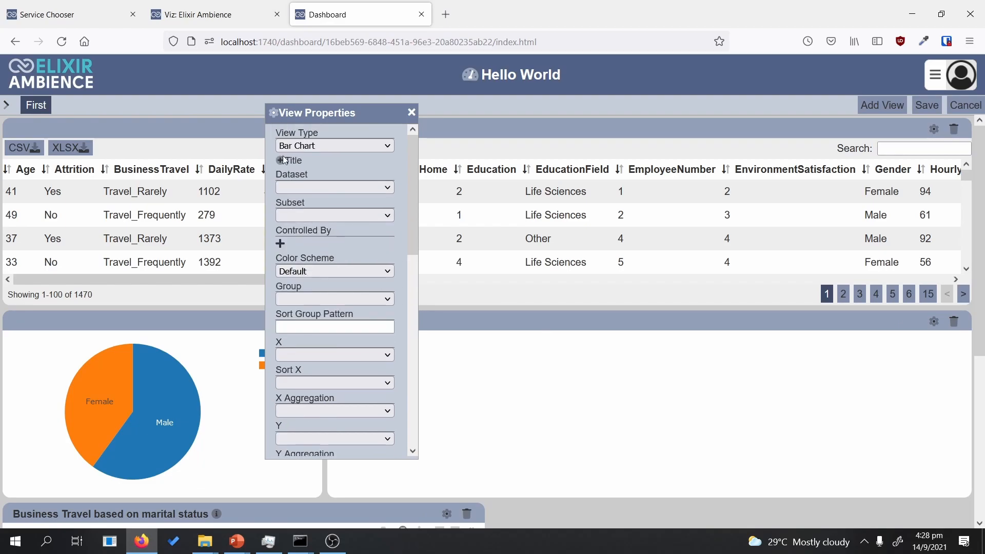
# Step: Make the new view a Pivot Table on the HR-Employee-Attrition dataset
pyautogui.click(334, 146)
pyautogui.moveTo(390, 199); pyautogui.dragTo(392, 310)
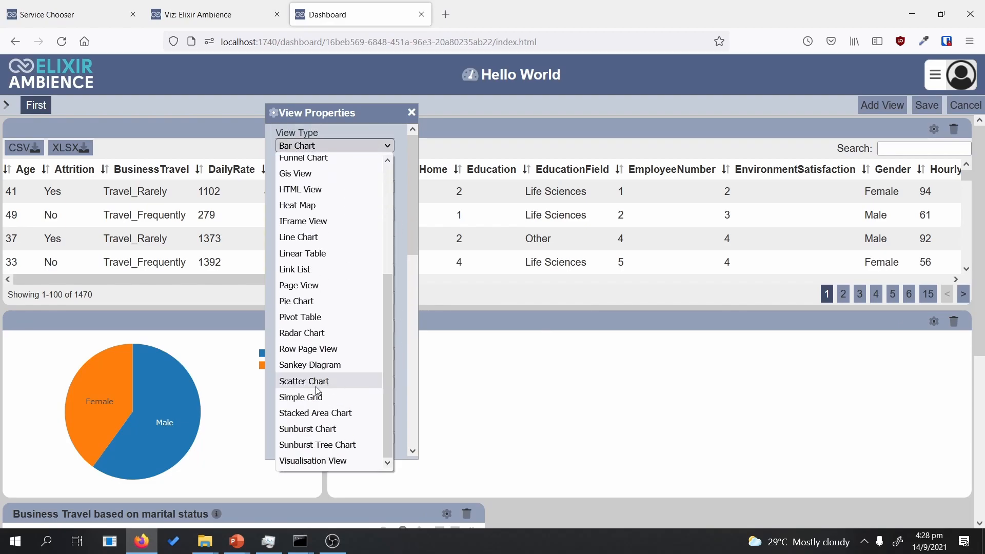
pyautogui.click(308, 317)
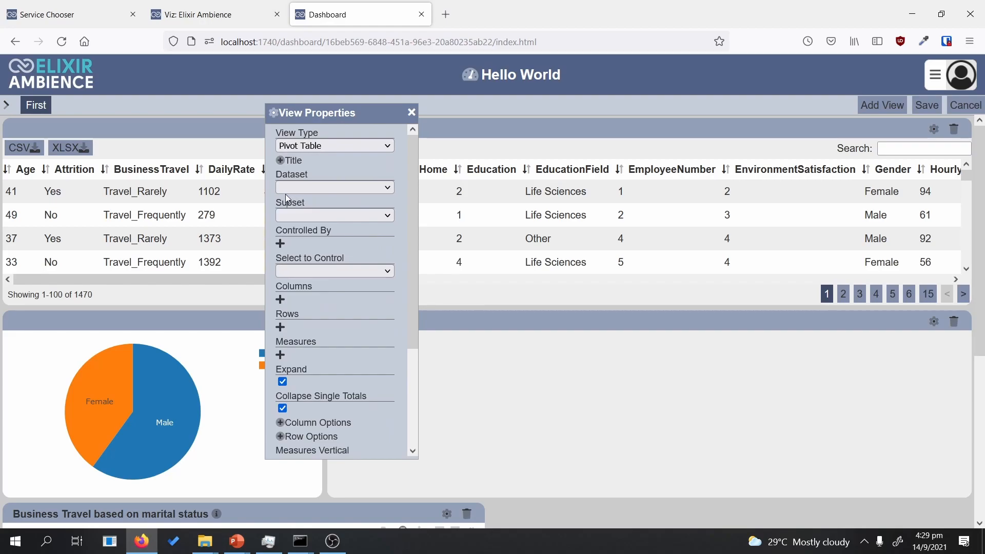
pyautogui.click(308, 187)
pyautogui.click(307, 203)
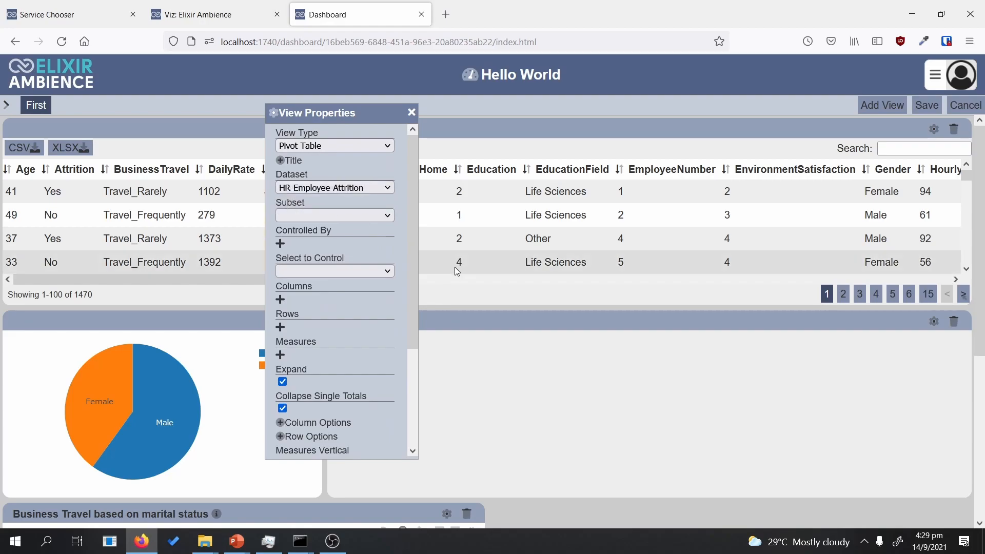
pyautogui.moveTo(412, 243); pyautogui.dragTo(400, 285)
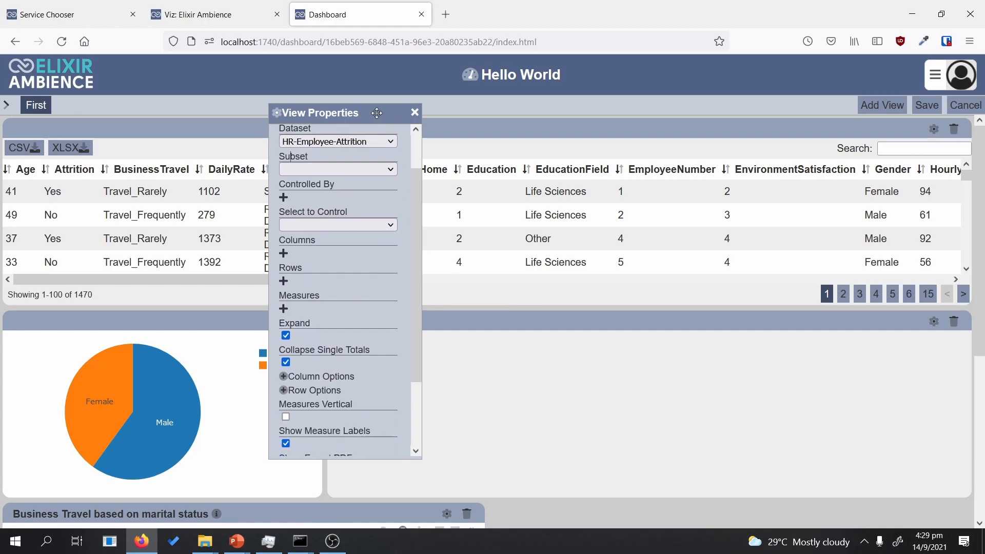
# Step: Add a column field and a row field to the pivot table
pyautogui.moveTo(366, 113); pyautogui.dragTo(624, 124)
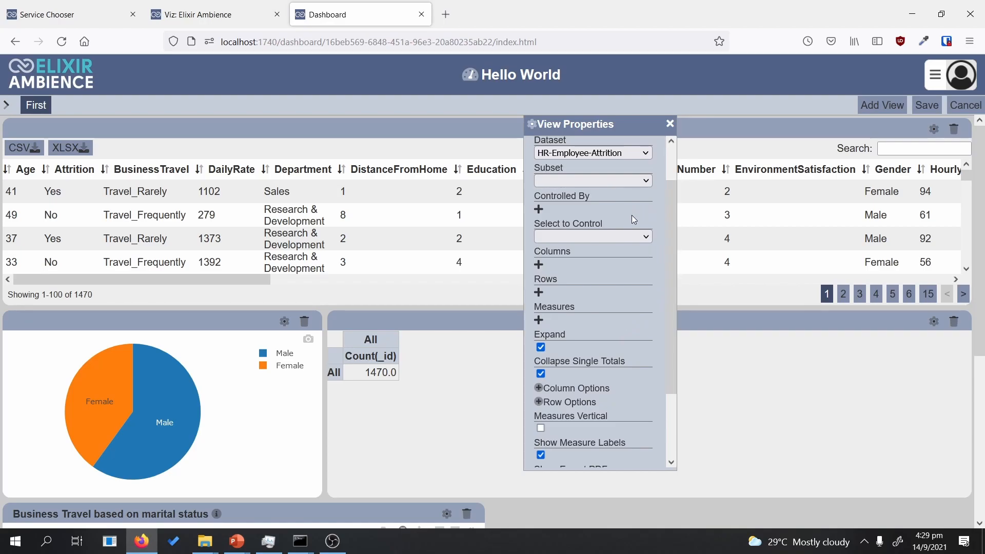
pyautogui.moveTo(576, 128)
pyautogui.mouseDown()
pyautogui.moveTo(520, 77)
pyautogui.moveTo(564, 123)
pyautogui.mouseUp()
pyautogui.click(527, 260)
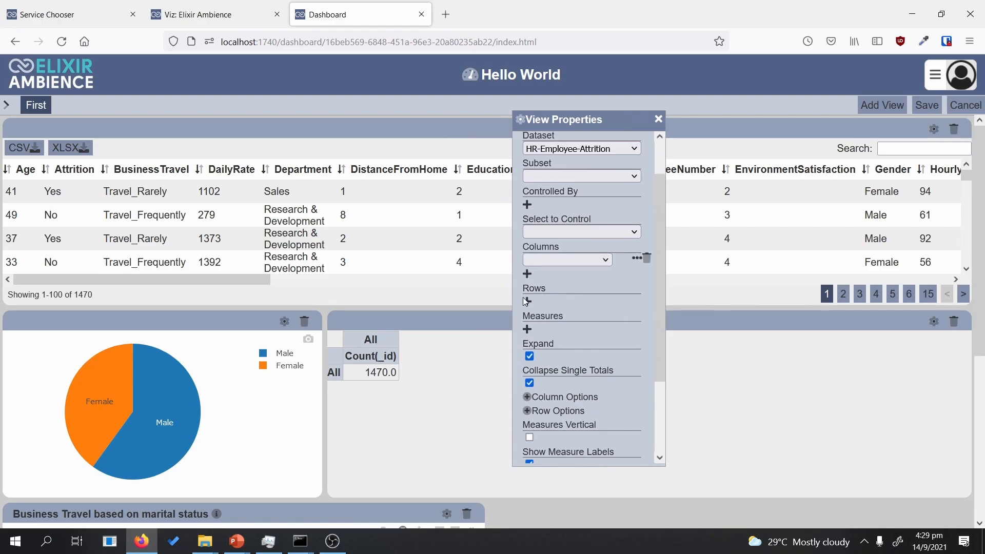
pyautogui.click(528, 302)
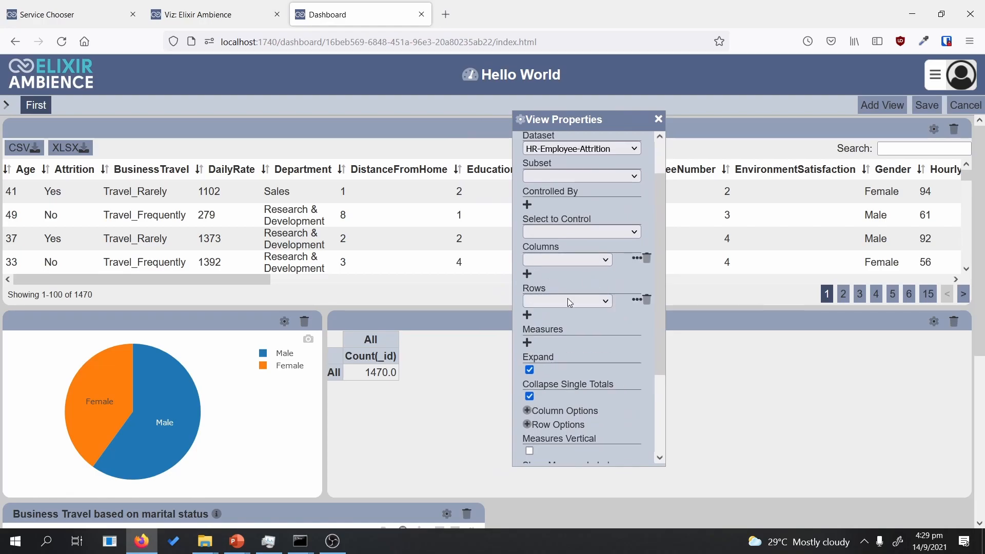
pyautogui.click(552, 261)
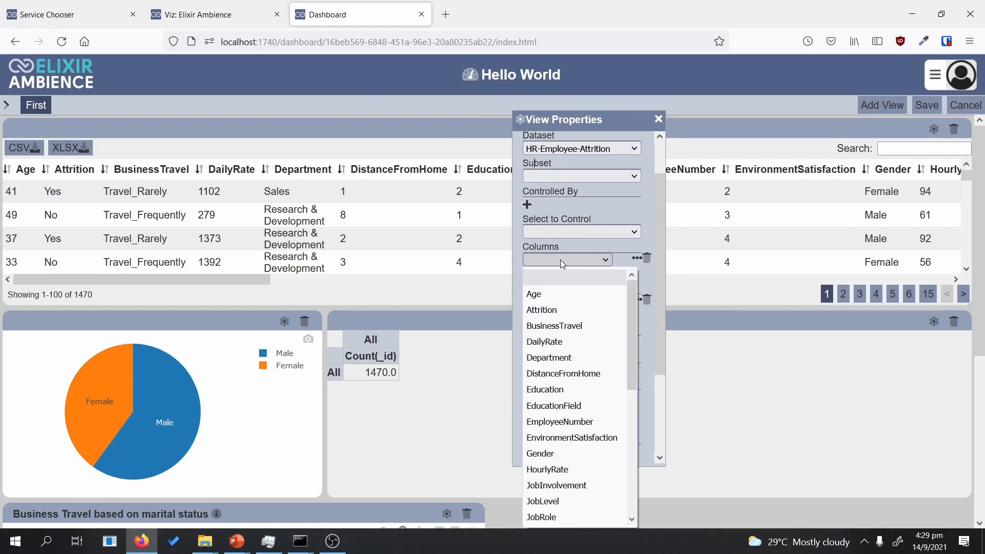
pyautogui.moveTo(632, 321); pyautogui.dragTo(631, 375)
# Step: Put JobInvolvement in the pivot columns and MaritalStatus in the rows
pyautogui.click(581, 381)
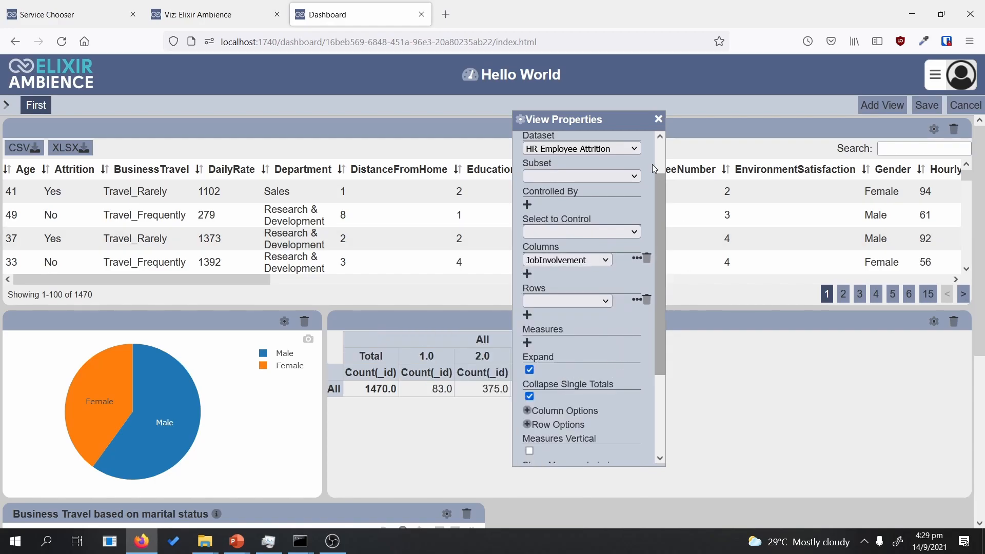
pyautogui.moveTo(615, 120); pyautogui.dragTo(816, 145)
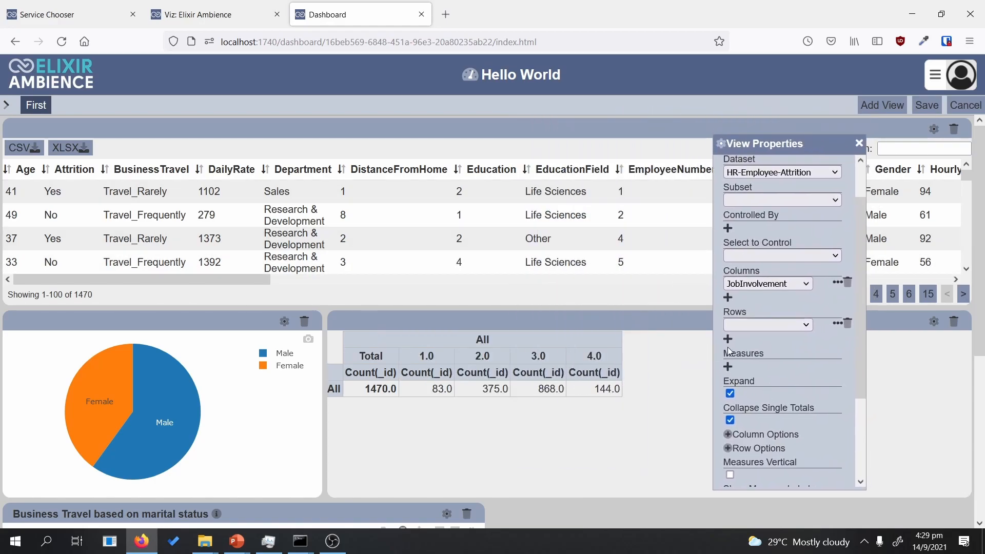
pyautogui.click(751, 327)
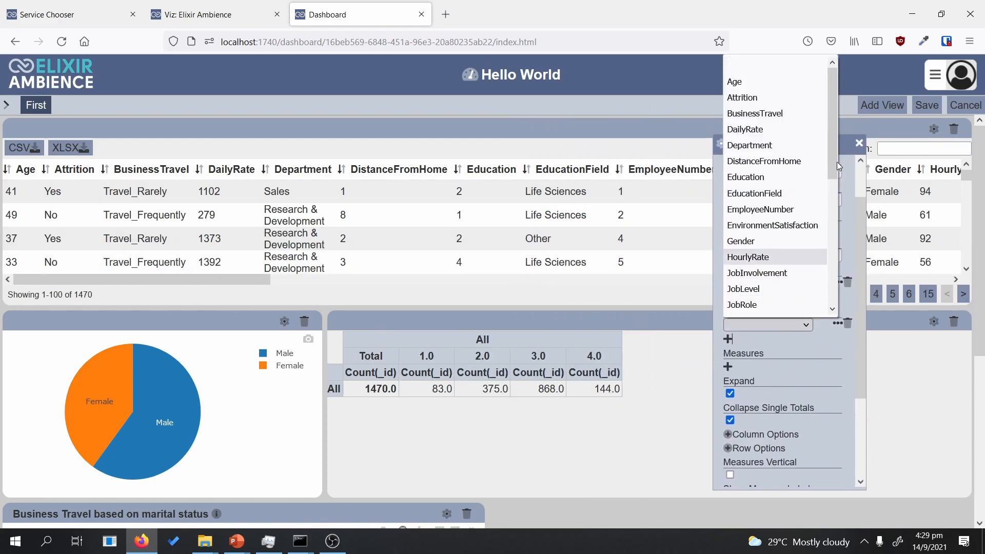
pyautogui.click(792, 243)
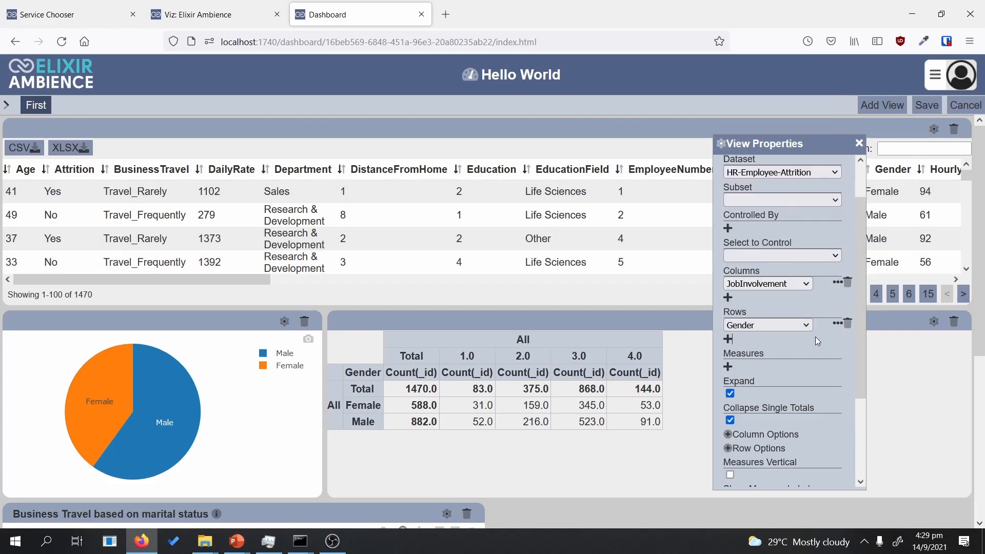
pyautogui.click(779, 325)
pyautogui.moveTo(829, 155); pyautogui.dragTo(825, 279)
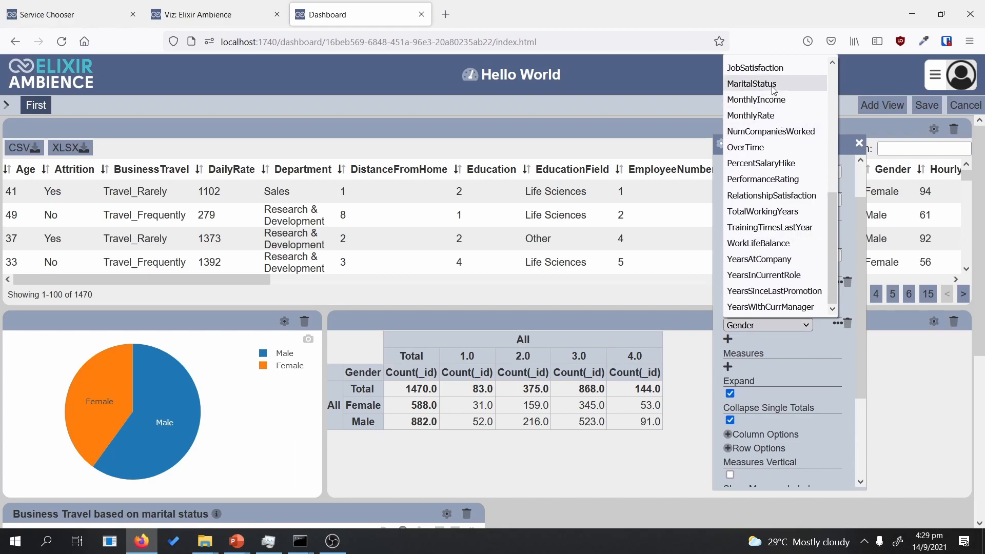
pyautogui.click(752, 84)
# Step: Add a second column field slot to the pivot and list its field choices
pyautogui.moveTo(795, 141); pyautogui.dragTo(824, 135)
pyautogui.click(757, 293)
pyautogui.click(799, 292)
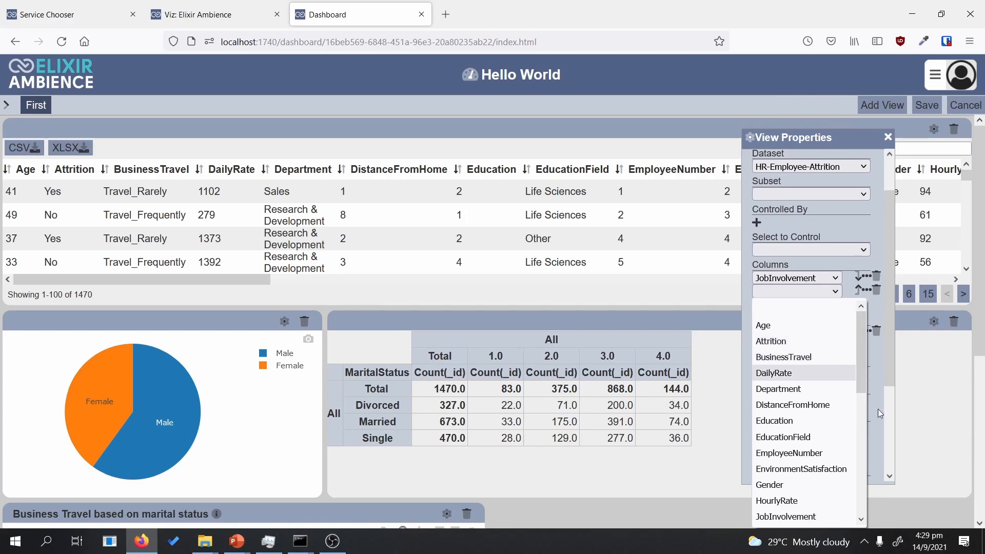
# Step: Add Department as a column level ahead of JobInvolvement and move View Properties off the table
pyautogui.click(779, 389)
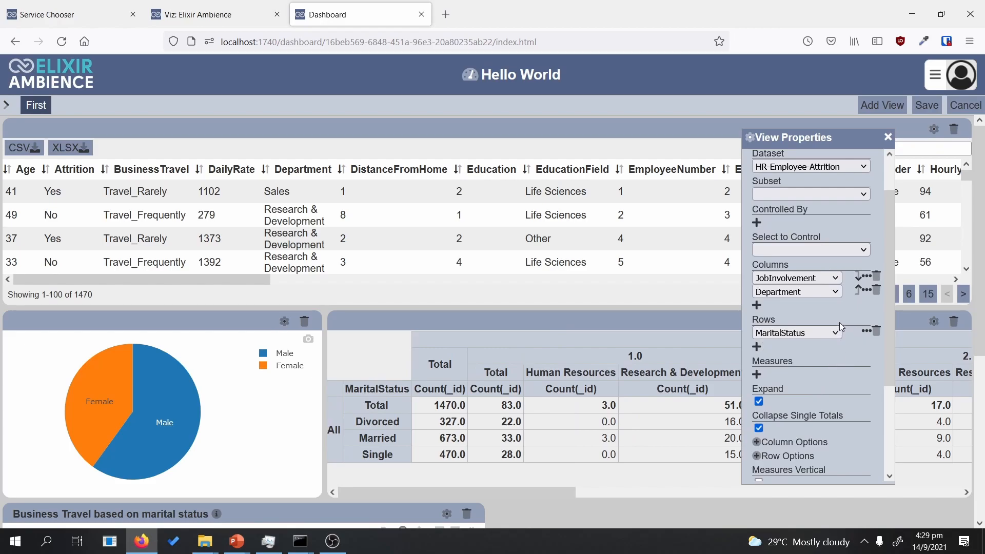
pyautogui.moveTo(814, 138); pyautogui.dragTo(324, 105)
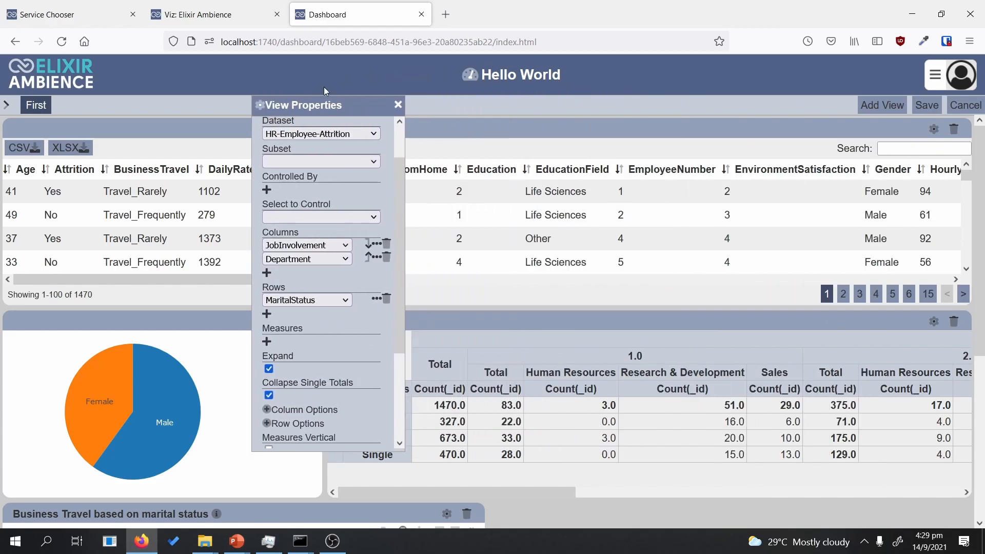
pyautogui.moveTo(492, 492); pyautogui.dragTo(641, 487)
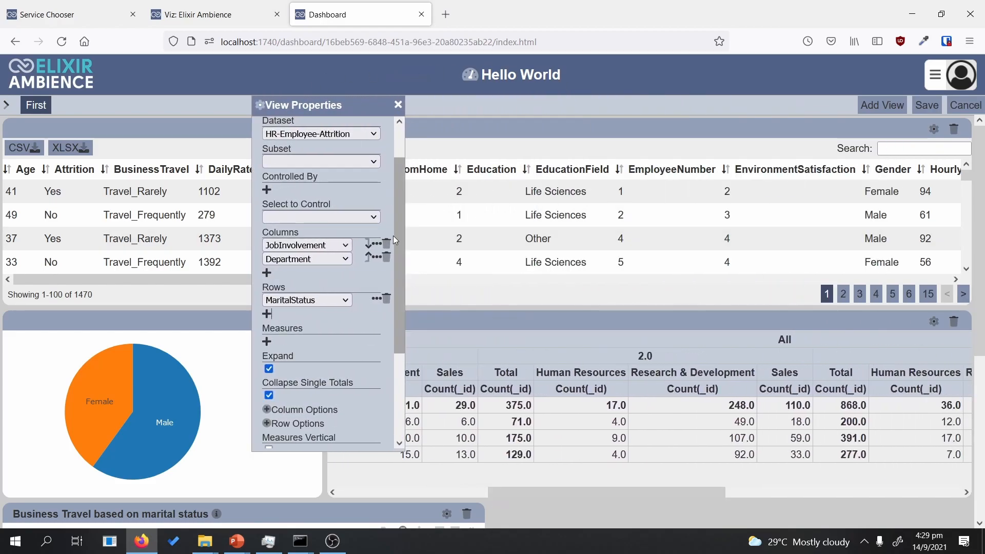
pyautogui.click(368, 257)
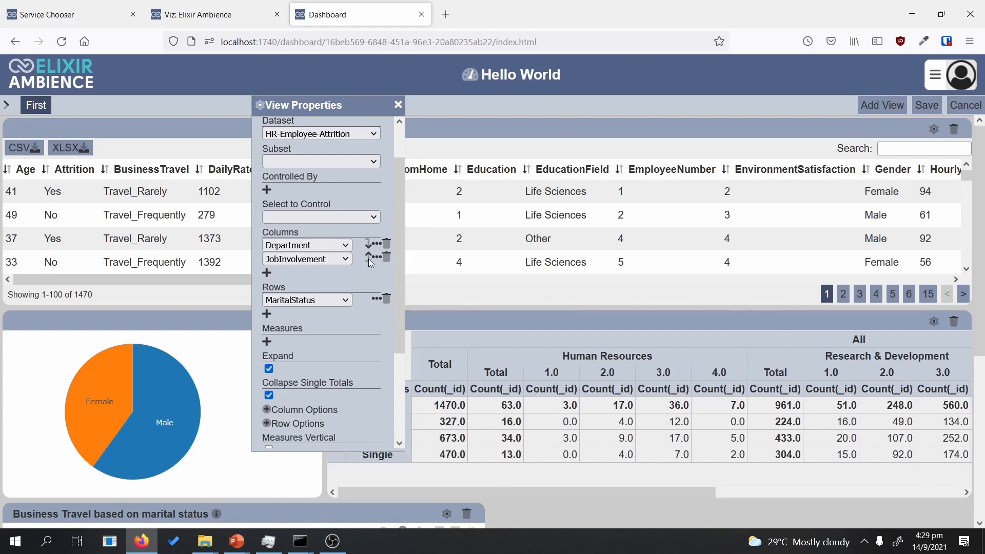
pyautogui.moveTo(331, 110); pyautogui.dragTo(653, 121)
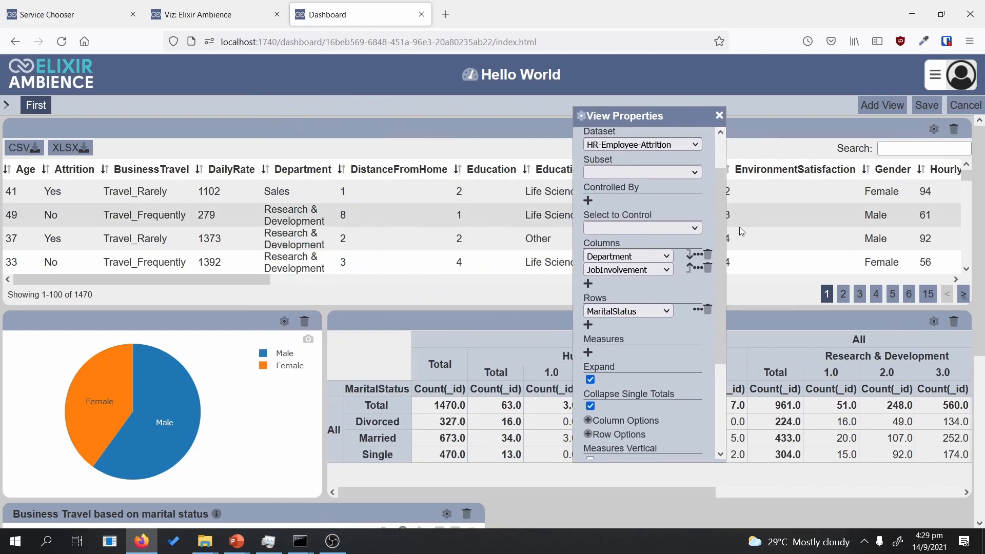
pyautogui.moveTo(684, 120); pyautogui.dragTo(874, 152)
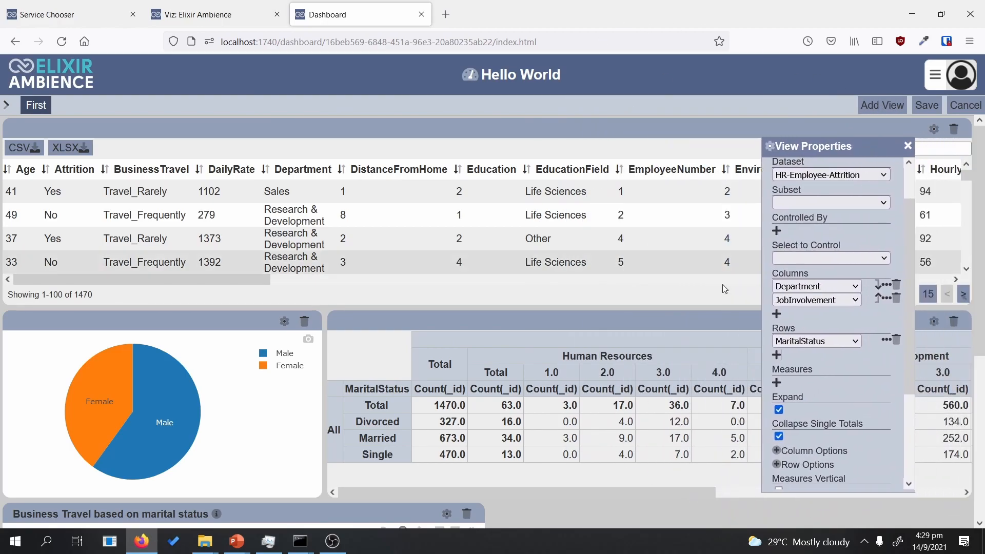
# Step: Add MonthlyIncome as the pivot measure and open its Measure Properties
pyautogui.click(777, 383)
pyautogui.click(834, 386)
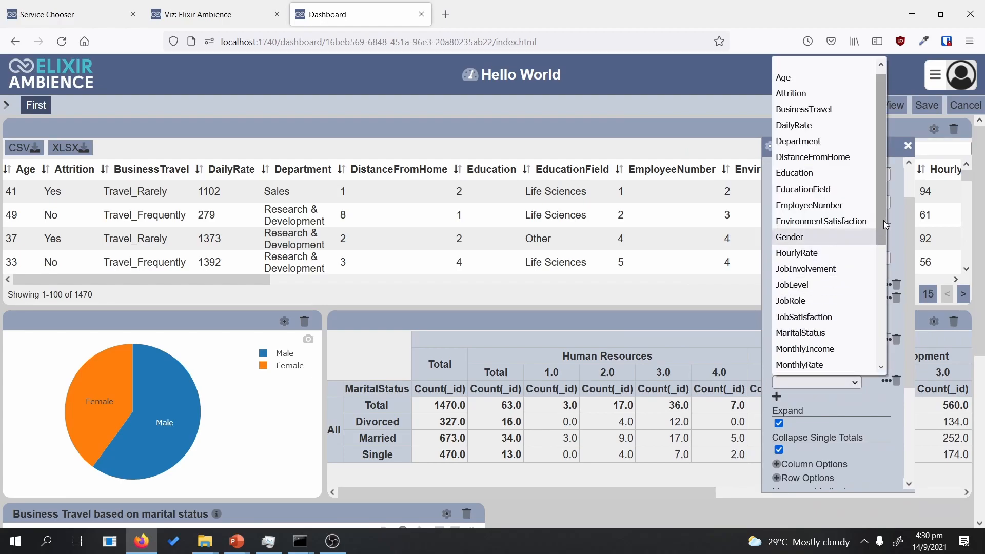
pyautogui.moveTo(879, 220); pyautogui.dragTo(891, 350)
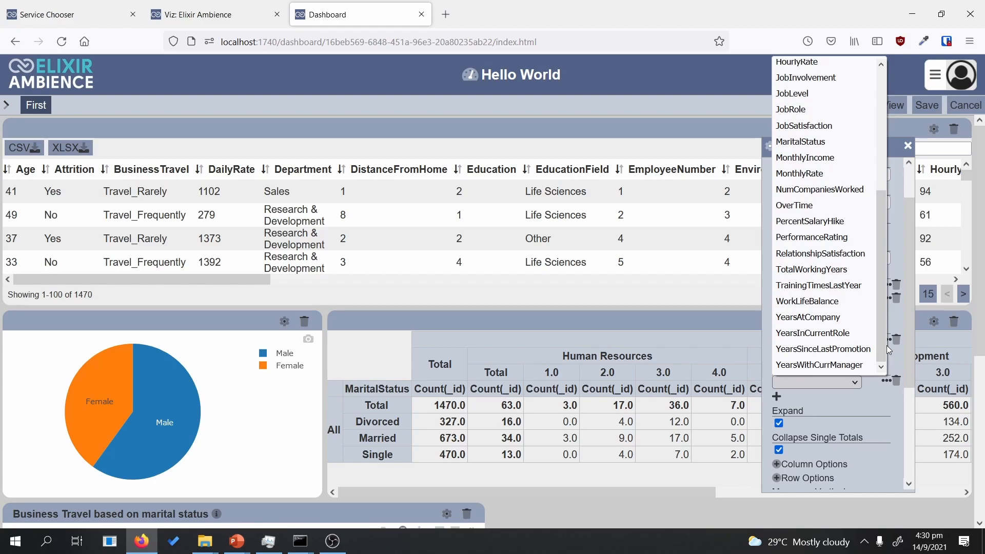
pyautogui.click(832, 161)
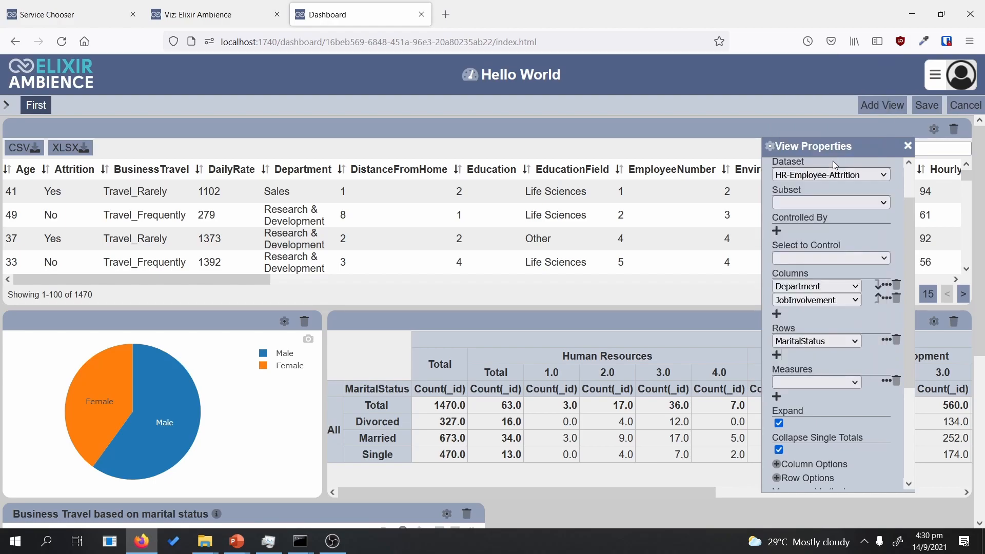
pyautogui.click(885, 382)
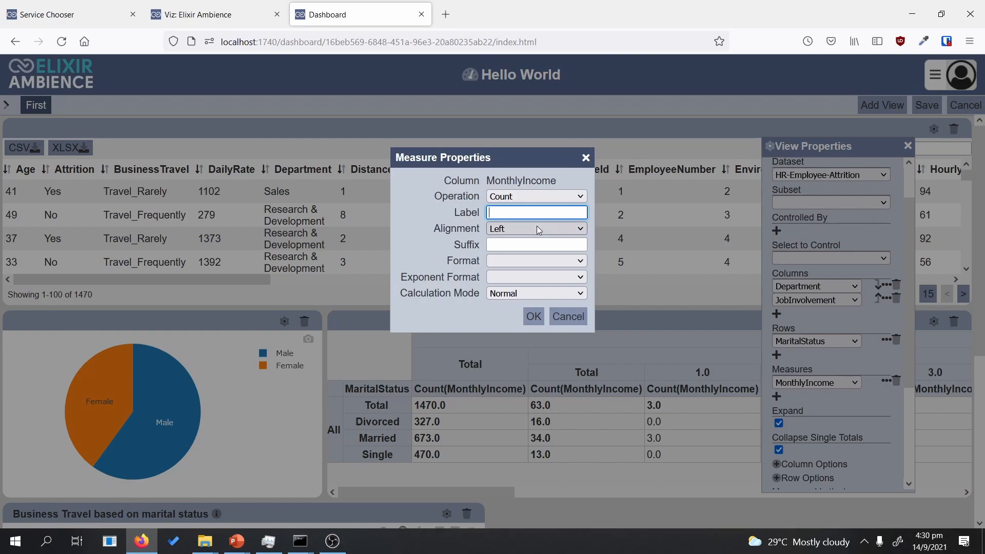
# Step: Set the MonthlyIncome measure to Average, labelled 'Avg Monthly Inc', formatted as ¤#,##0.00
pyautogui.click(524, 197)
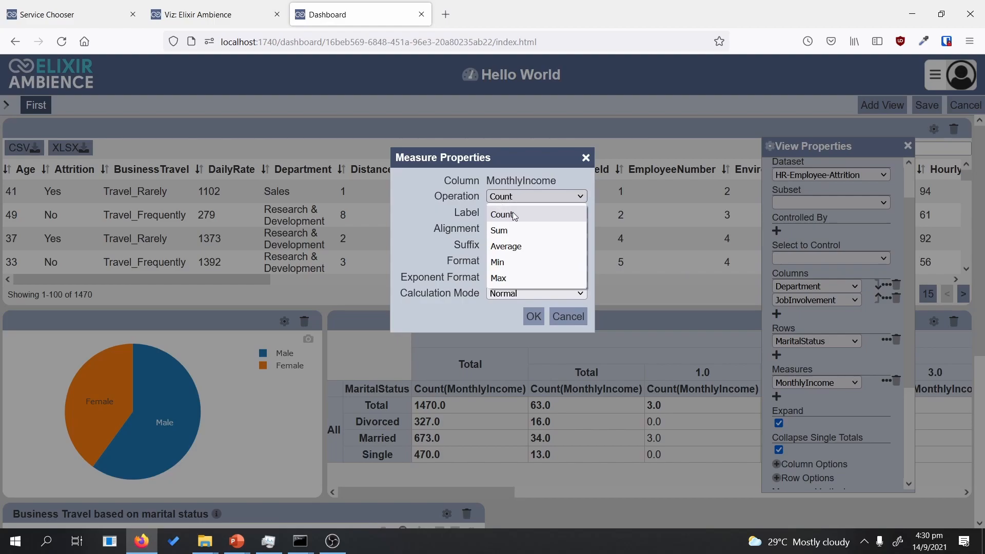
pyautogui.click(514, 213)
pyautogui.click(518, 228)
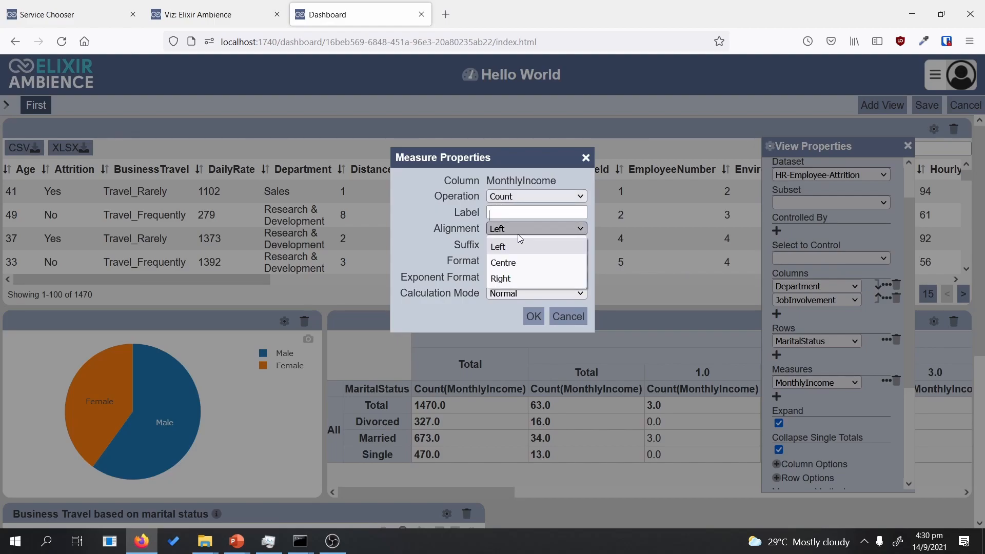
pyautogui.click(519, 228)
pyautogui.click(508, 211)
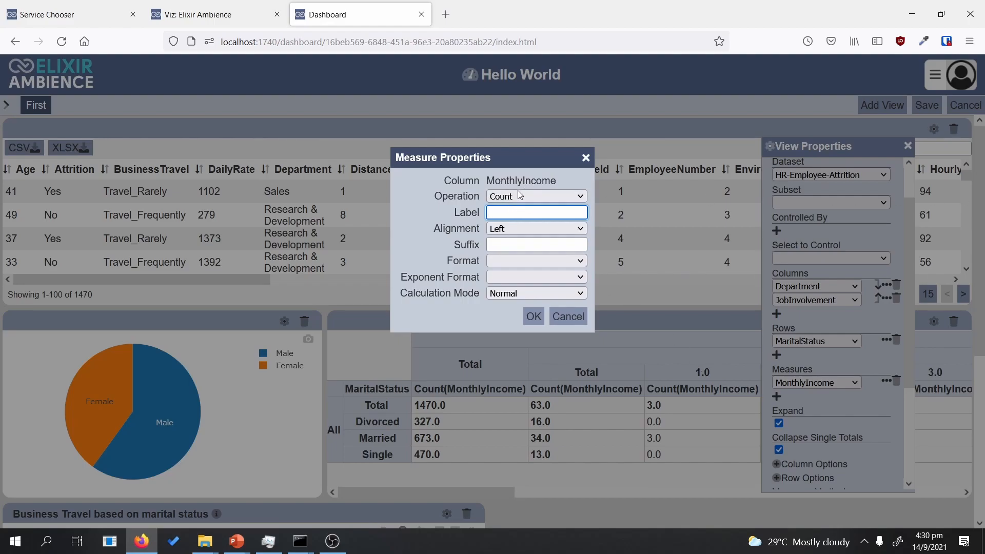
pyautogui.click(534, 196)
pyautogui.click(528, 250)
pyautogui.press('Tab')
pyautogui.click(541, 260)
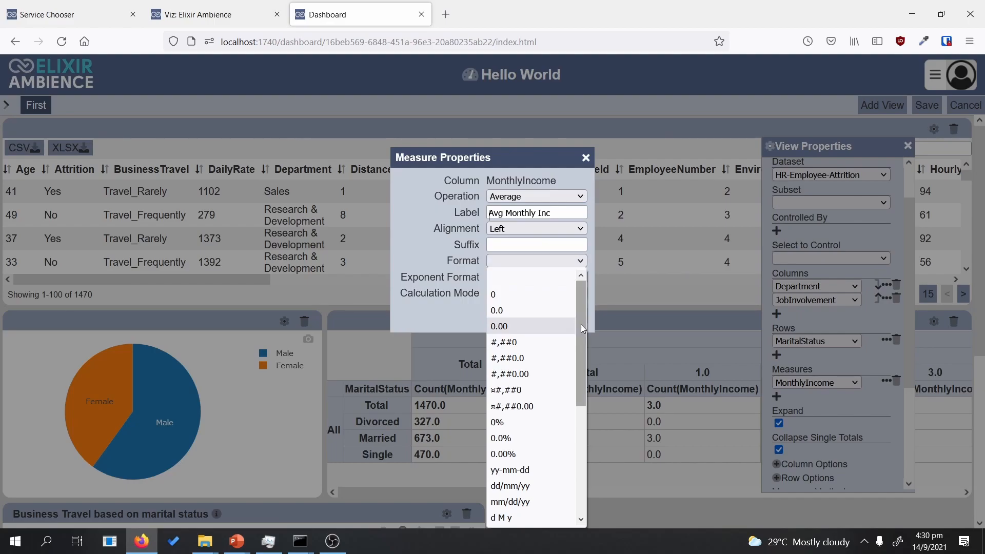
pyautogui.moveTo(580, 322)
pyautogui.mouseDown()
pyautogui.moveTo(586, 338)
pyautogui.moveTo(582, 310)
pyautogui.mouseUp()
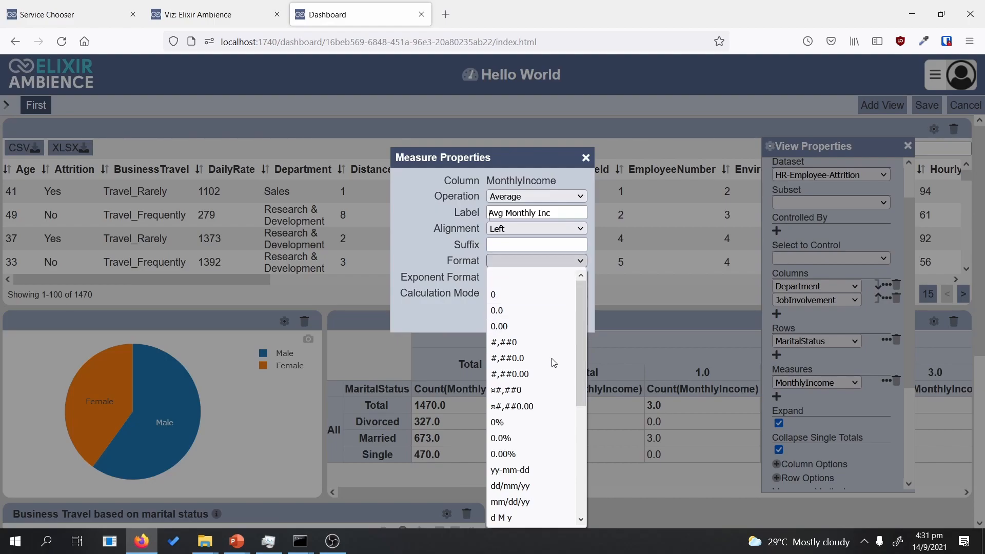
pyautogui.click(512, 406)
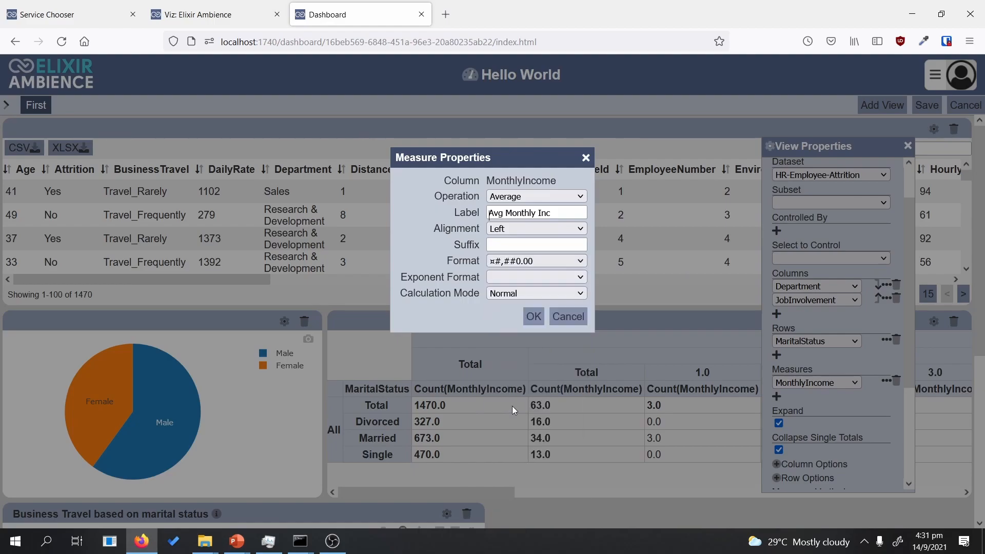
pyautogui.click(531, 317)
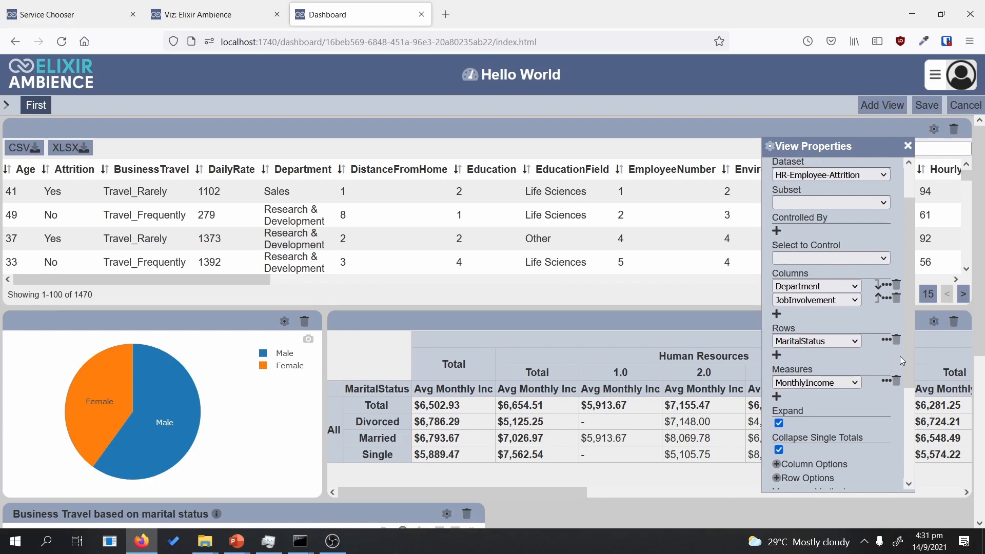
pyautogui.moveTo(906, 371); pyautogui.dragTo(899, 461)
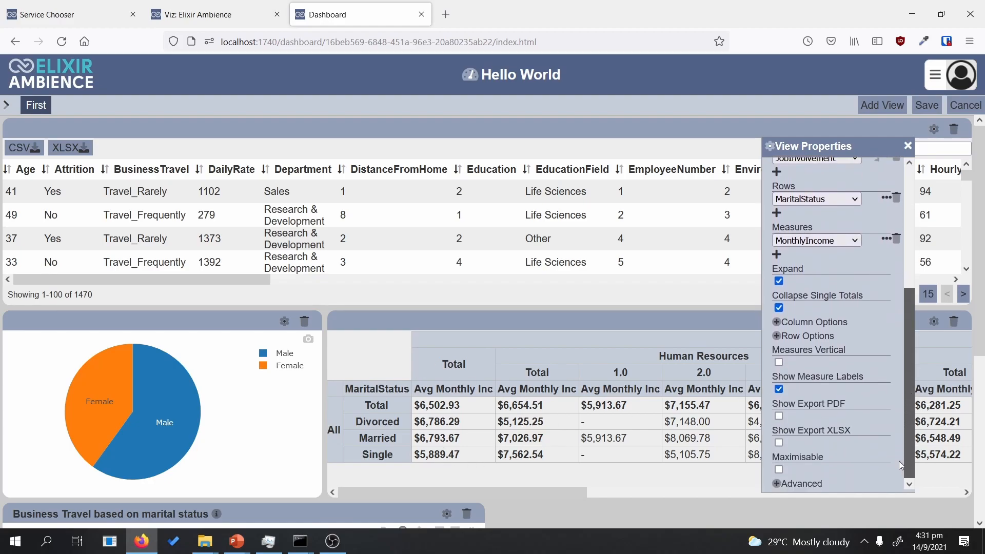
# Step: Turn on PDF and XLSX export for the pivot table and open the dashboard filter panel
pyautogui.click(779, 416)
pyautogui.click(779, 442)
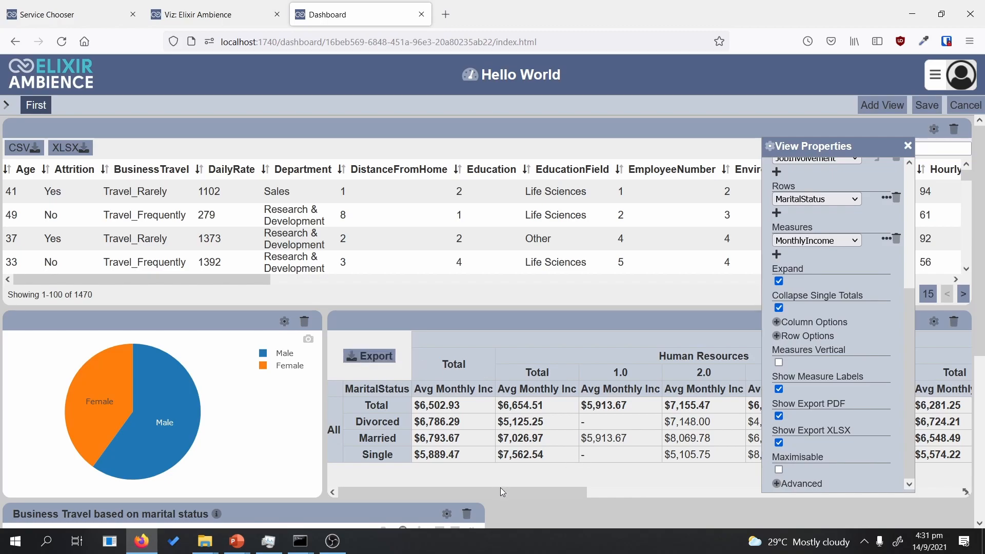
pyautogui.scroll(4, 868, 330)
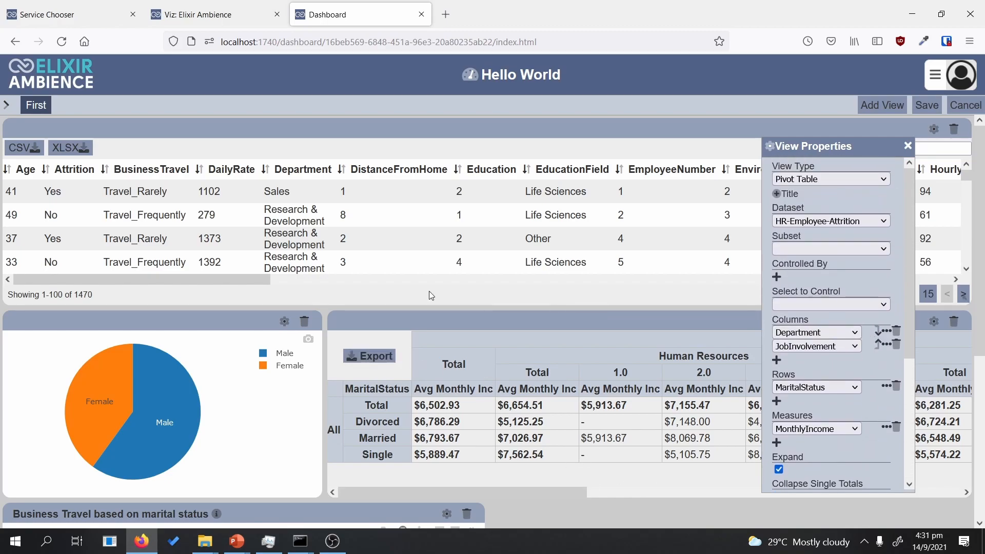
pyautogui.click(7, 110)
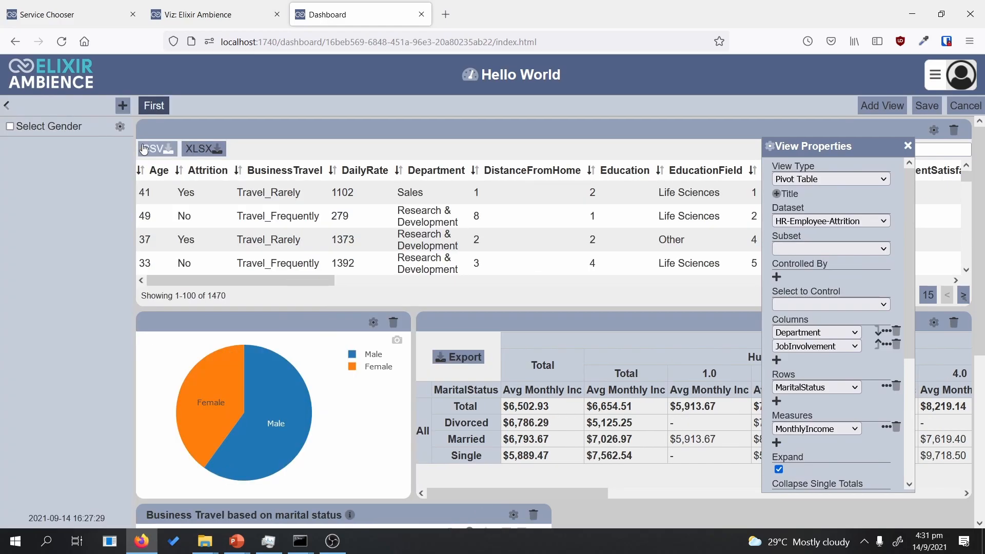
# Step: Create a 'Pivot Filter' control of type Pivot Filter using the HR-Employee-Attrition dataset
pyautogui.click(122, 105)
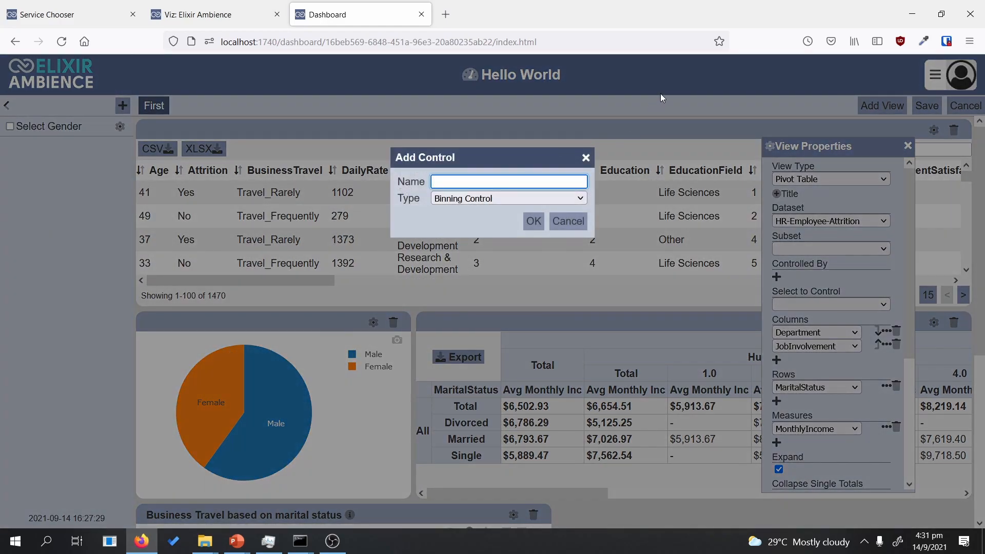
pyautogui.write('Pivot Filter')
pyautogui.click(508, 198)
pyautogui.scroll(-3, 507, 329)
pyautogui.click(508, 433)
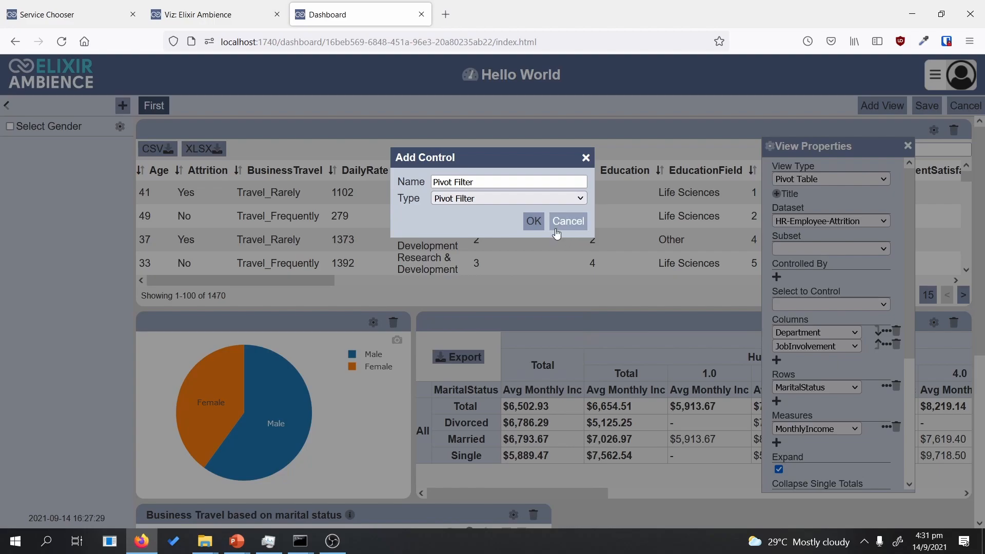
pyautogui.click(533, 222)
pyautogui.click(759, 277)
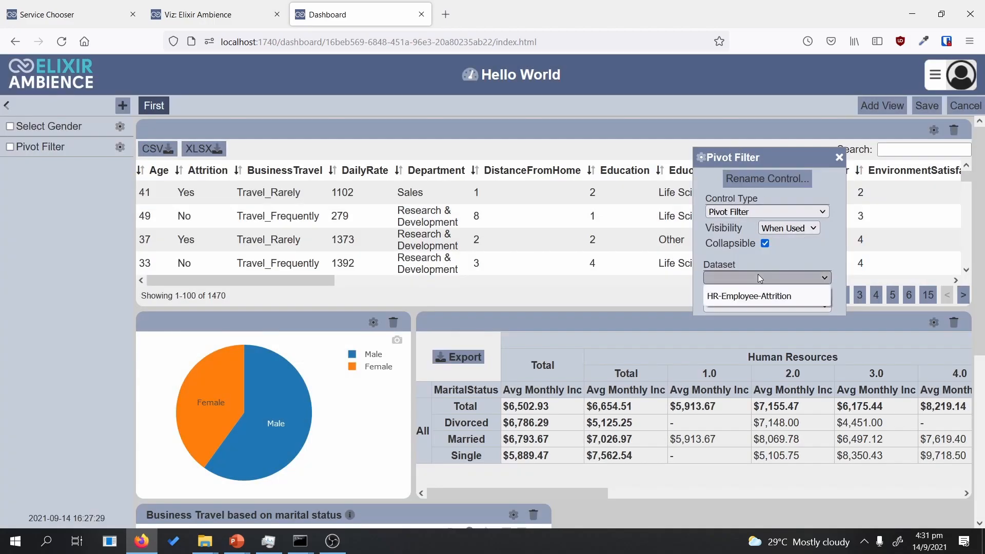
pyautogui.click(751, 297)
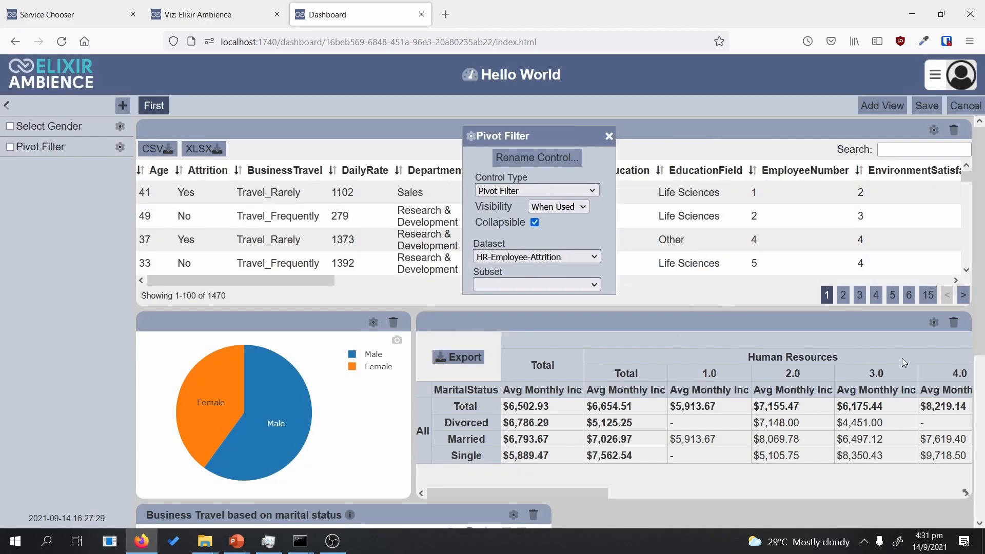
# Step: Reopen the pivot table's view settings and list the controls it can drive
pyautogui.click(934, 329)
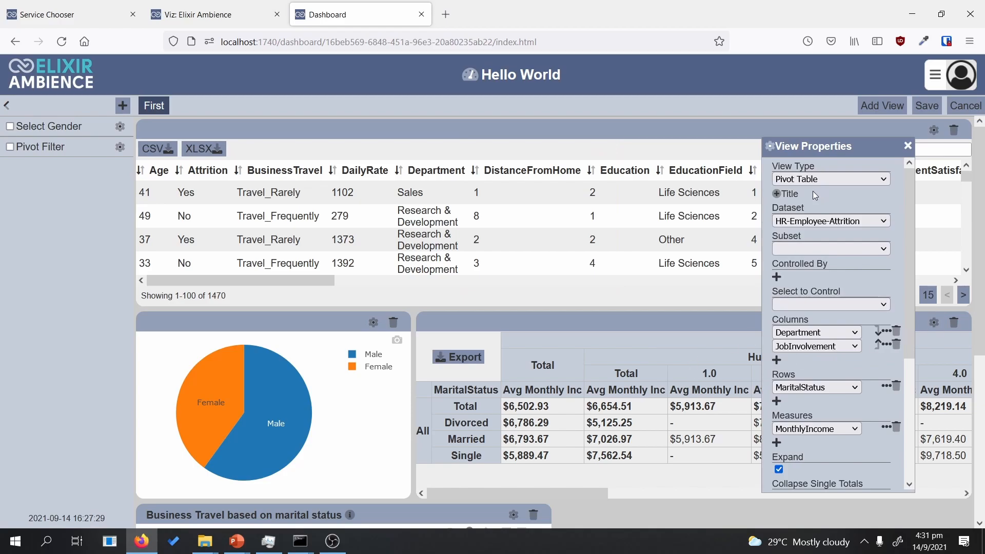
pyautogui.moveTo(815, 149); pyautogui.dragTo(525, 169)
pyautogui.click(528, 323)
# Step: Link the pivot table to the Pivot Filter control as its Select to Control
pyautogui.click(521, 356)
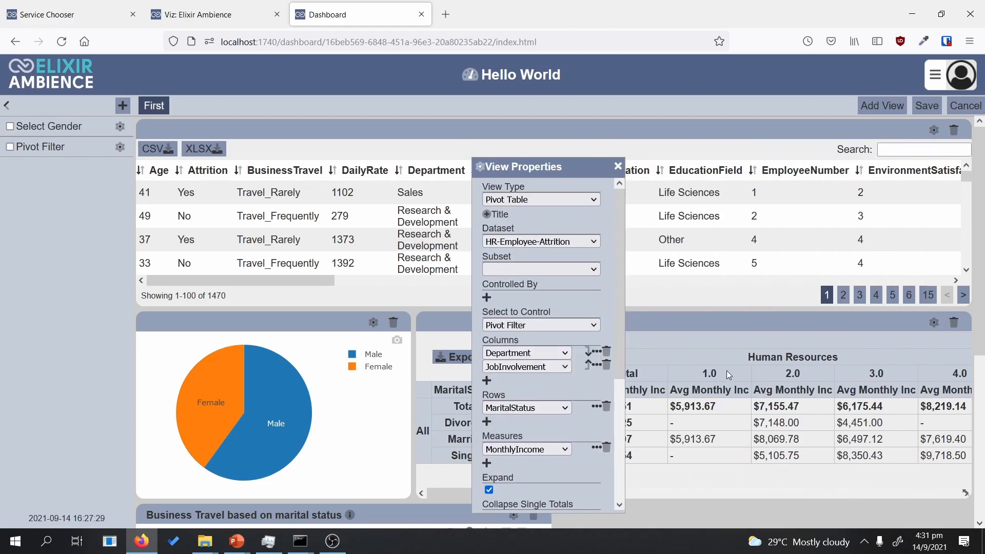
pyautogui.moveTo(531, 176); pyautogui.dragTo(555, 166)
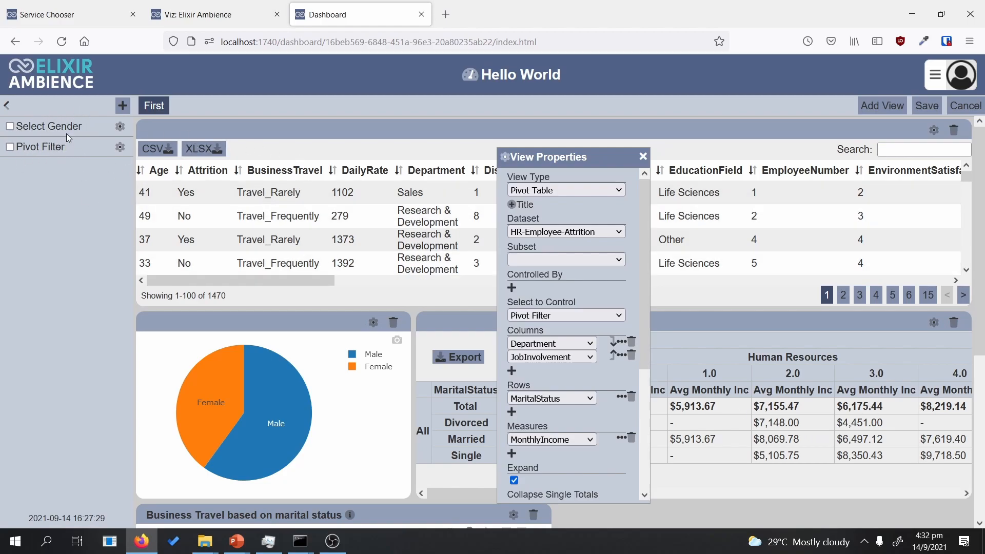
pyautogui.moveTo(523, 147); pyautogui.dragTo(397, 133)
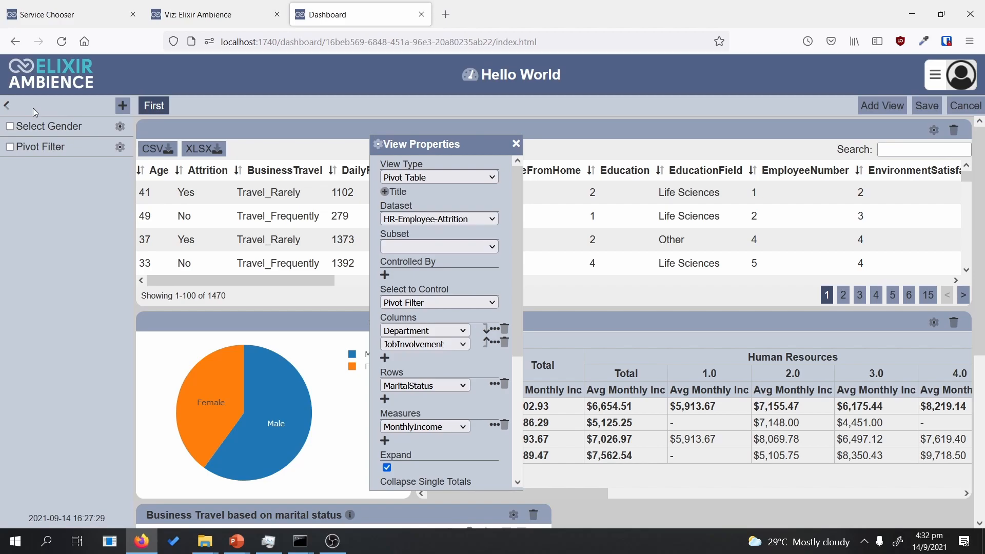
pyautogui.moveTo(445, 140)
pyautogui.mouseDown()
pyautogui.moveTo(457, 143)
pyautogui.moveTo(442, 142)
pyautogui.mouseUp()
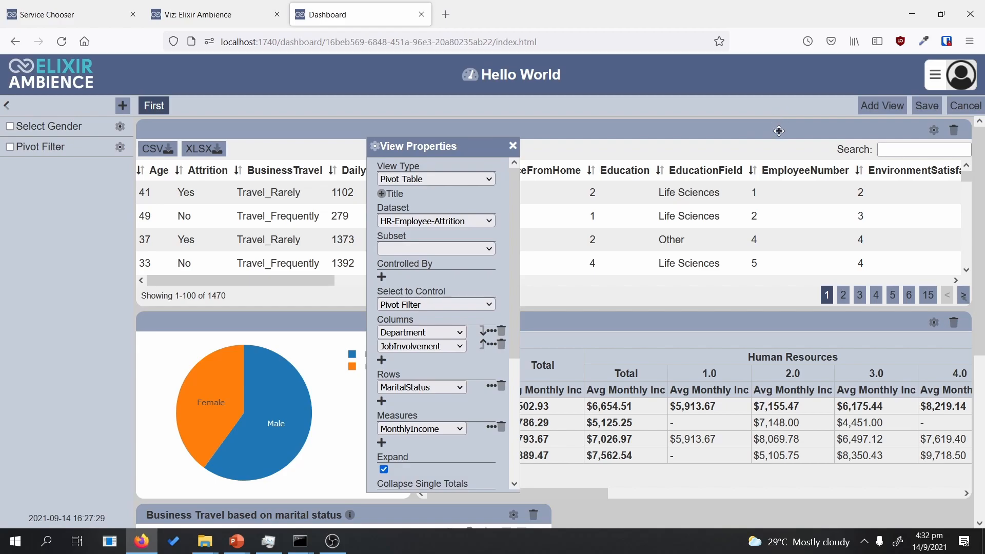
# Step: Make the top data table Controlled By the Pivot Filter and save the dashboard
pyautogui.click(935, 131)
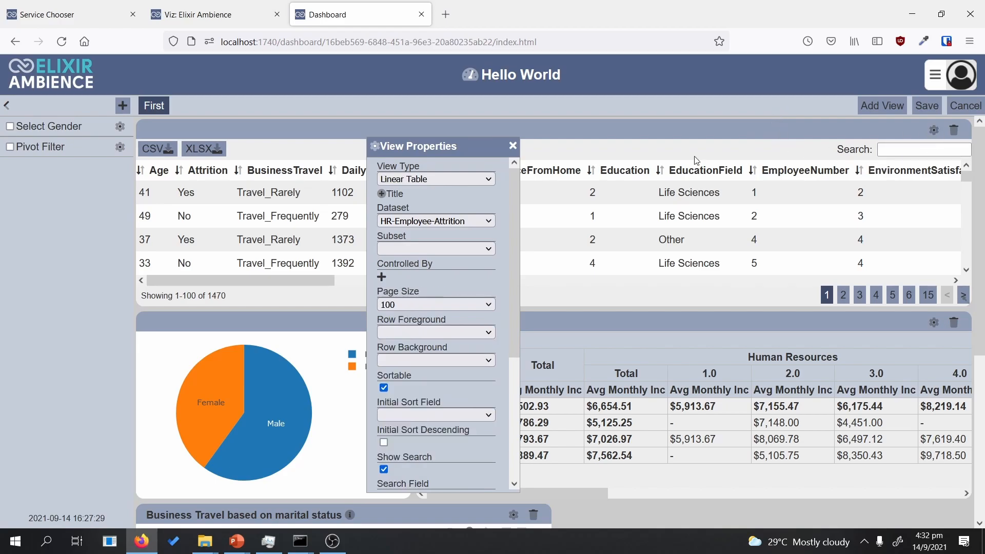
pyautogui.click(382, 277)
pyautogui.click(399, 277)
pyautogui.click(400, 311)
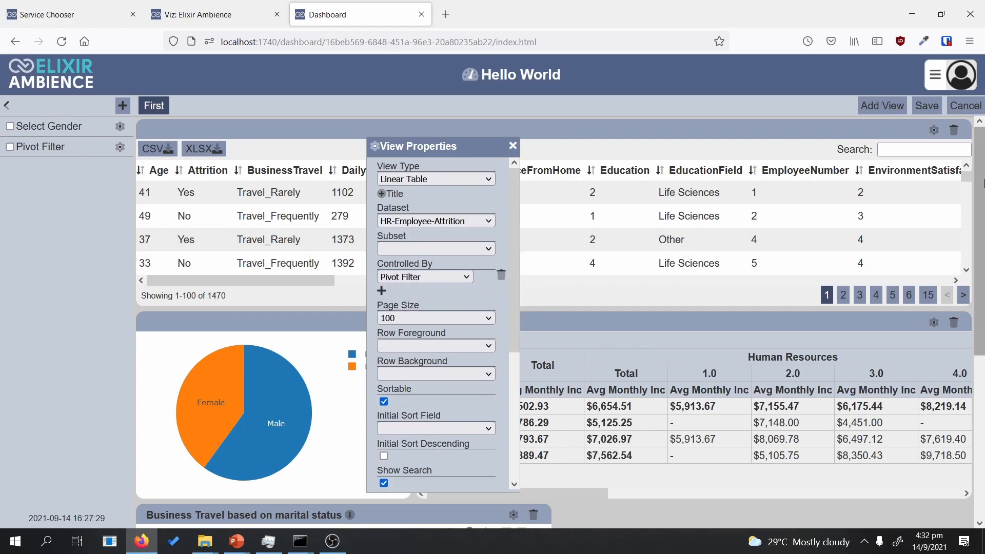
pyautogui.click(926, 106)
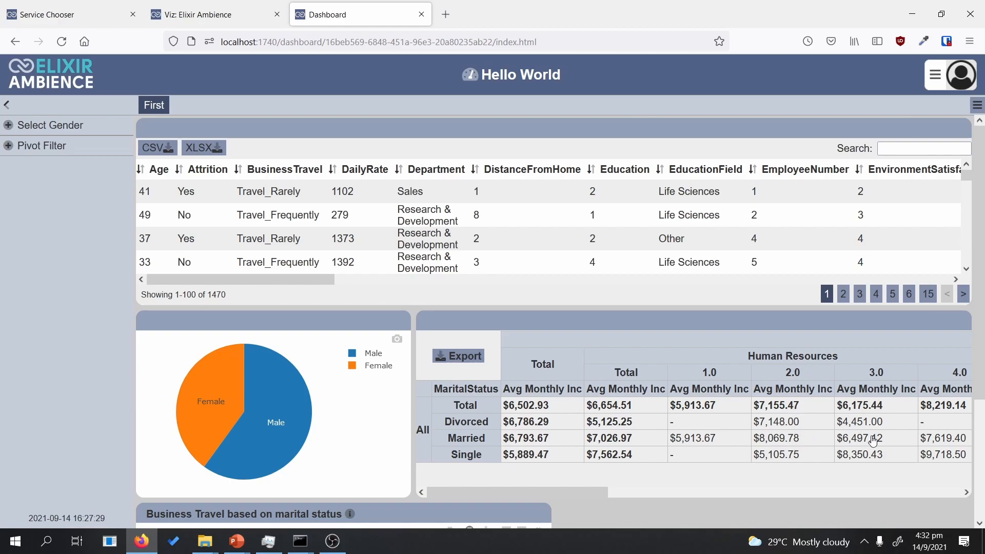
# Step: Filter the data table to 4 rows via the Human Resources, Single, JobInvolvement 2 pivot cell
pyautogui.moveTo(574, 497)
pyautogui.mouseDown()
pyautogui.moveTo(604, 495)
pyautogui.moveTo(576, 493)
pyautogui.mouseUp()
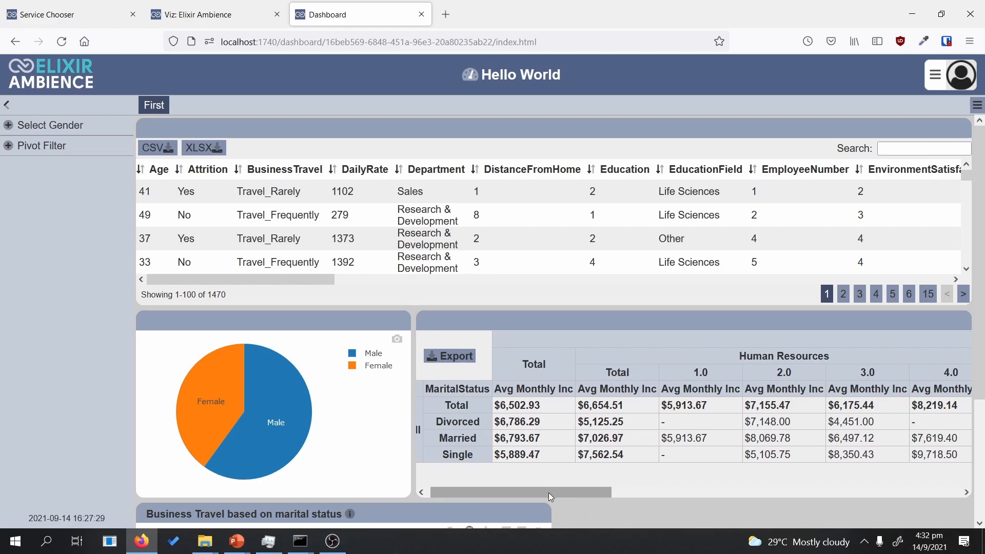
pyautogui.moveTo(549, 492); pyautogui.dragTo(532, 493)
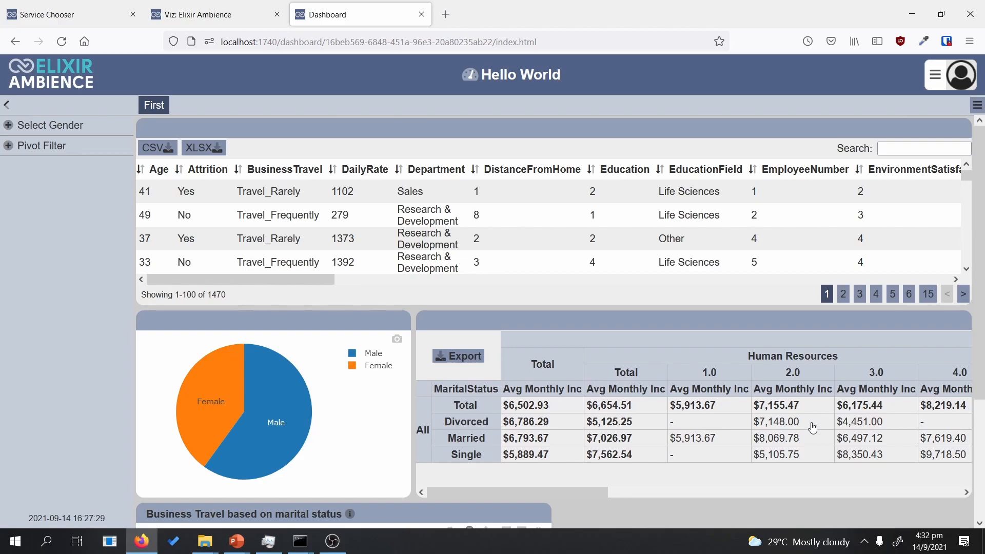
pyautogui.click(793, 458)
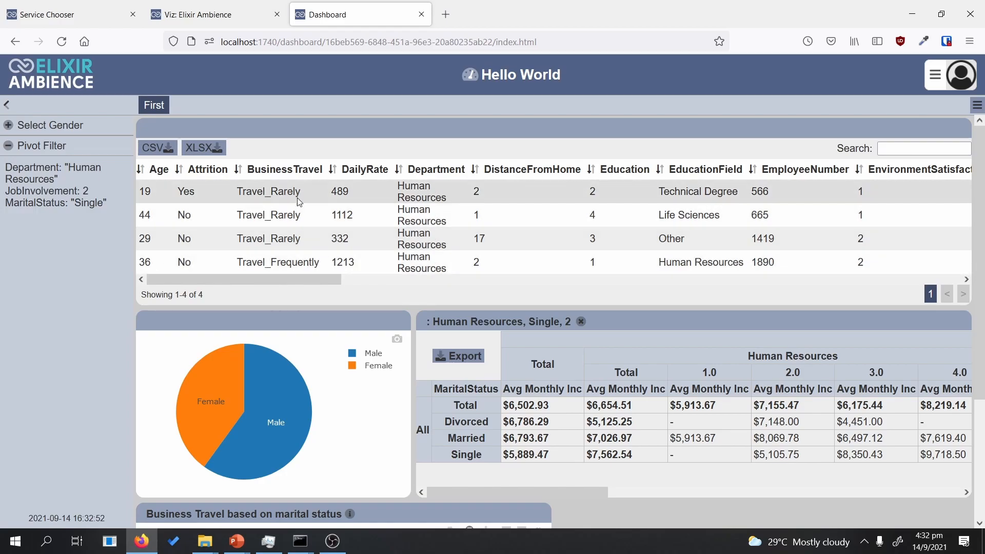
pyautogui.moveTo(309, 263); pyautogui.dragTo(463, 265)
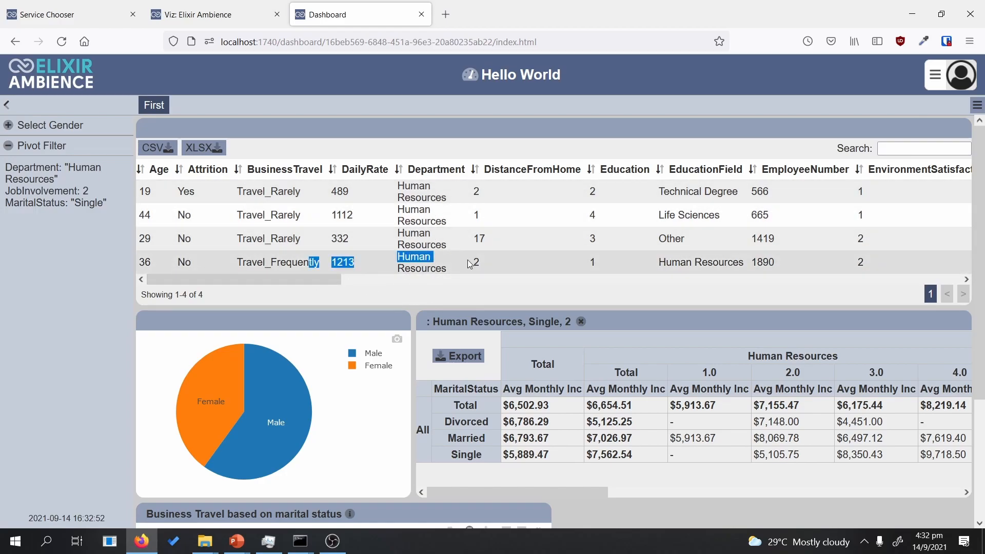
pyautogui.moveTo(295, 282); pyautogui.dragTo(290, 241)
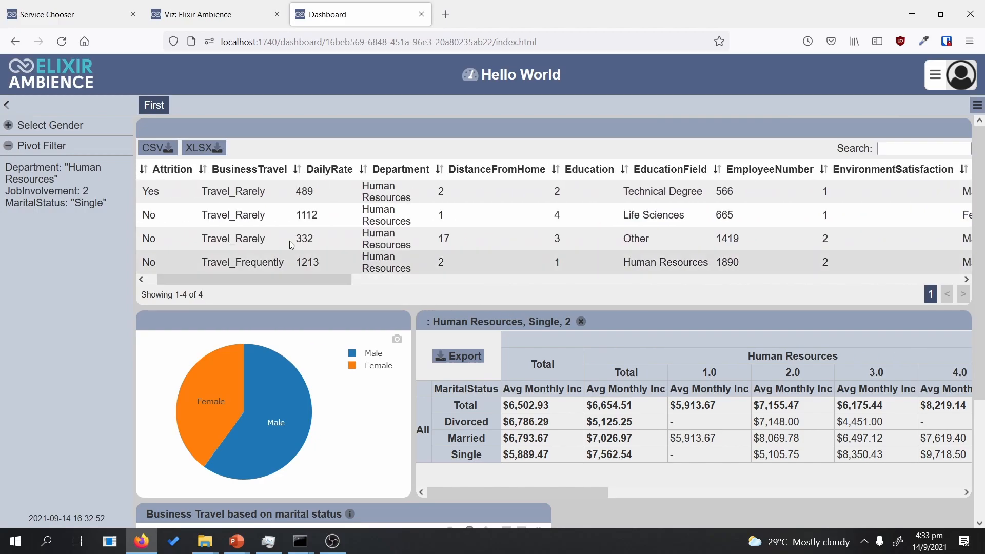
# Step: Export the filtered rows as HR-Employee-Attrition.csv, view it in Excel, then close Excel
pyautogui.click(169, 157)
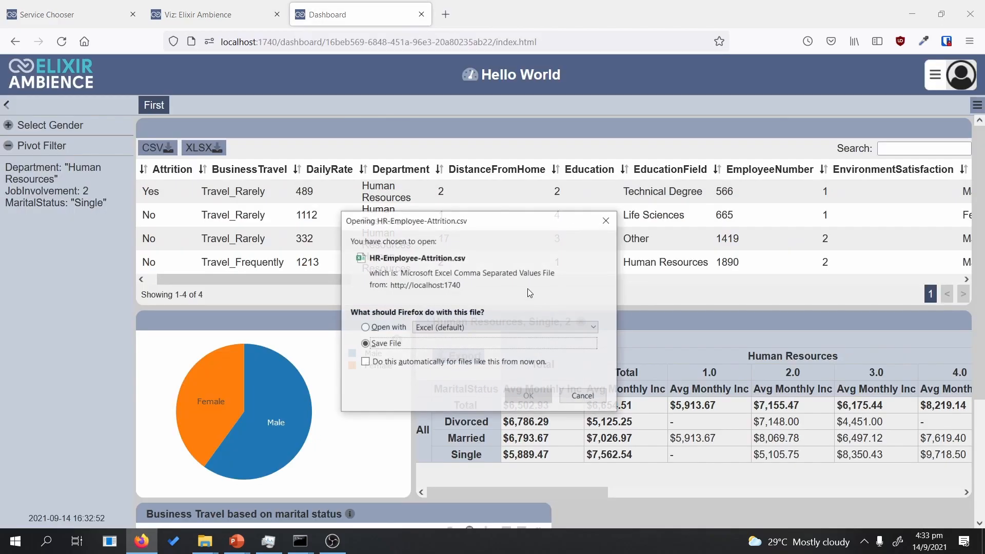
pyautogui.click(532, 401)
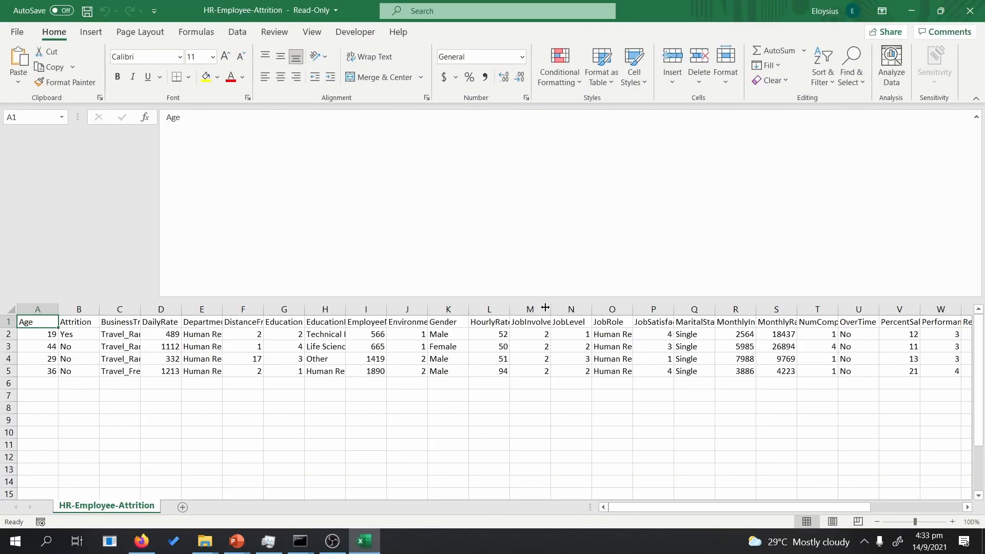
pyautogui.click(970, 10)
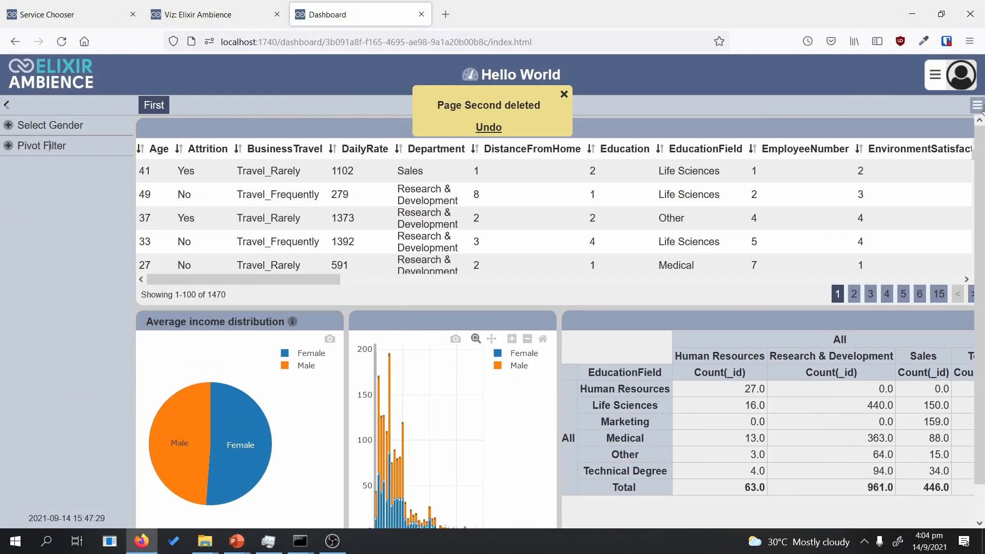
# Step: Add a dashboard page named 'Second' and collapse the left sidebar
pyautogui.click(978, 107)
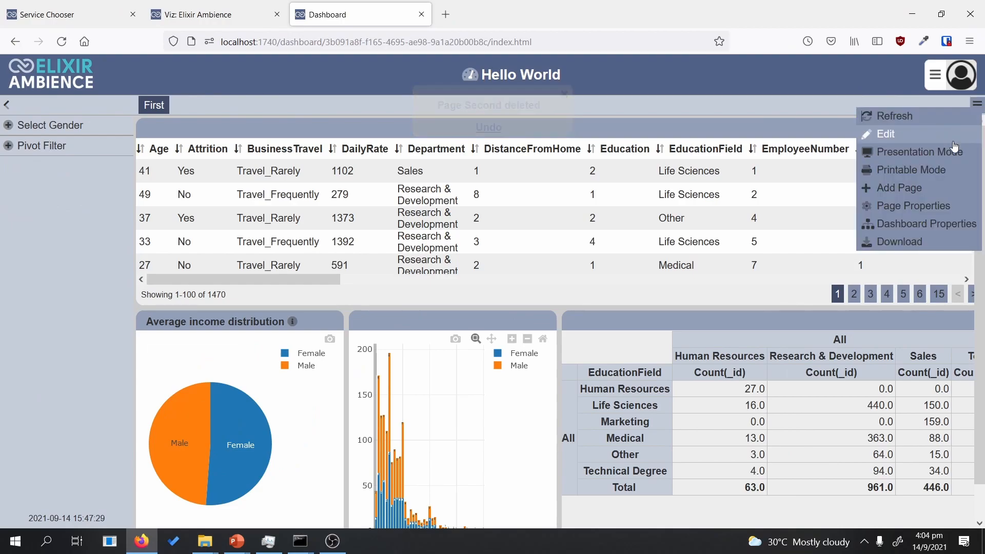
pyautogui.click(936, 188)
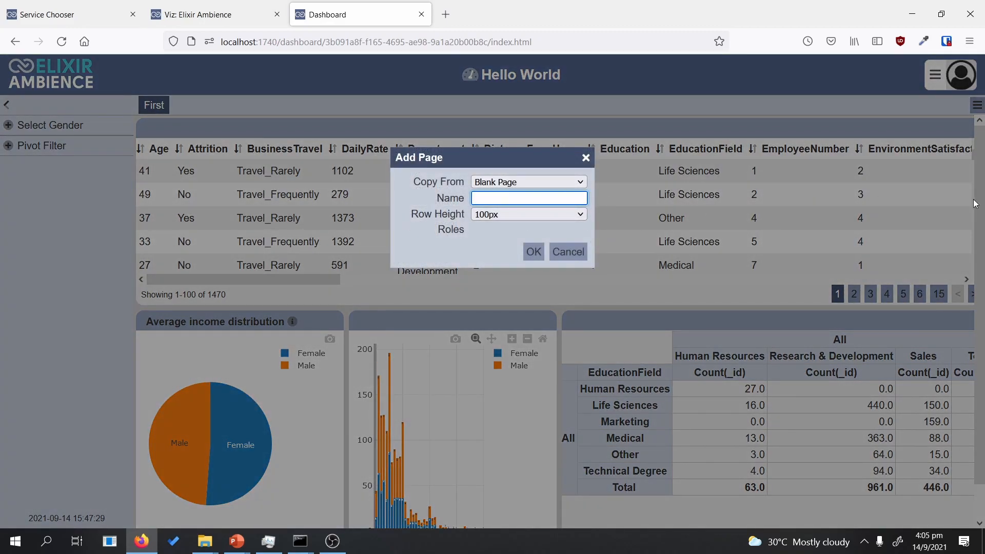
pyautogui.write('Second')
pyautogui.click(534, 251)
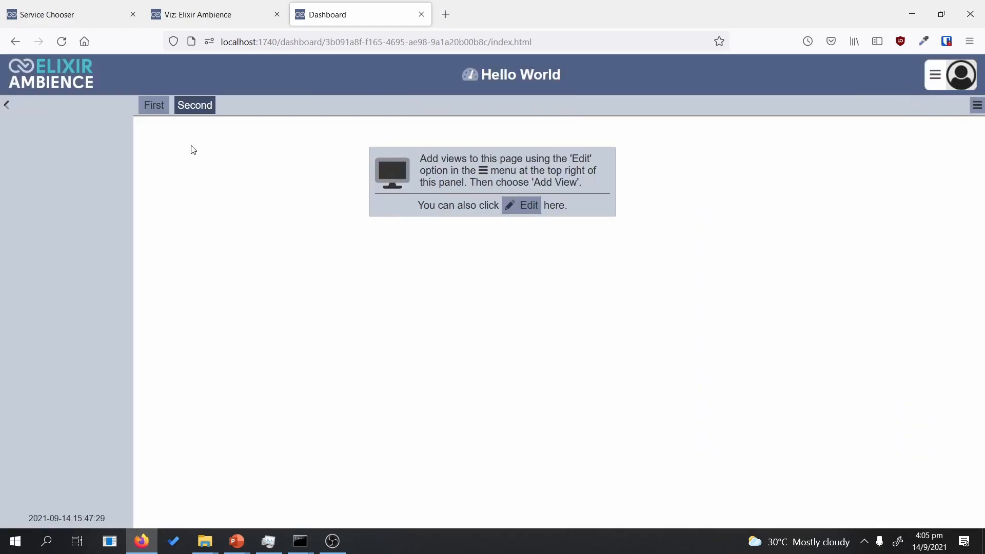
pyautogui.click(8, 106)
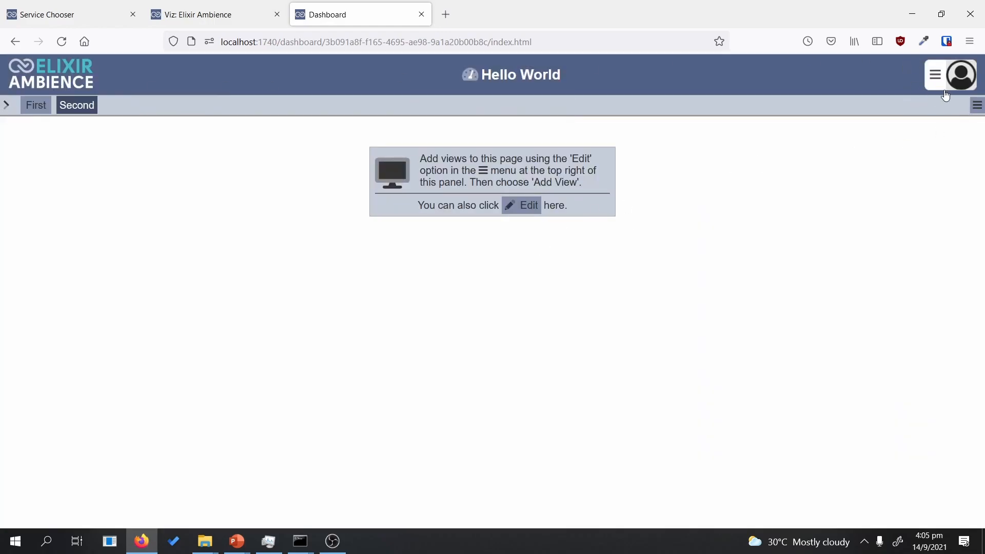
# Step: Edit the Second page, add a blank view, and make its panel taller
pyautogui.click(976, 104)
pyautogui.click(931, 137)
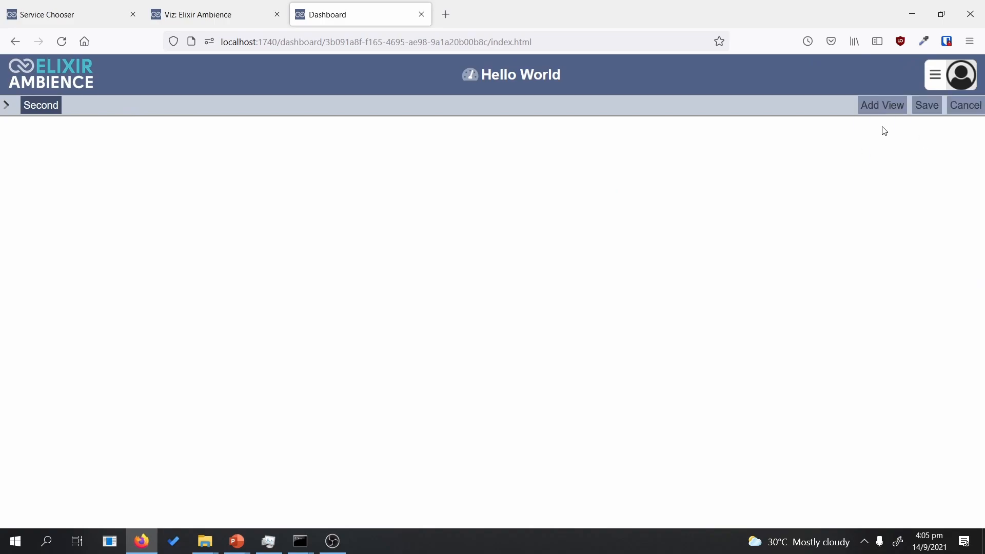
pyautogui.click(887, 109)
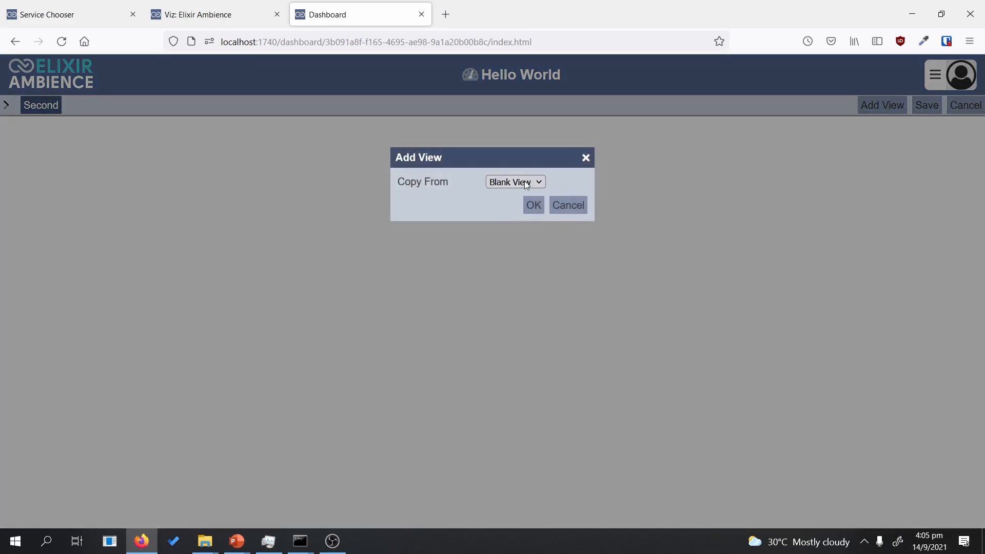
pyautogui.click(532, 208)
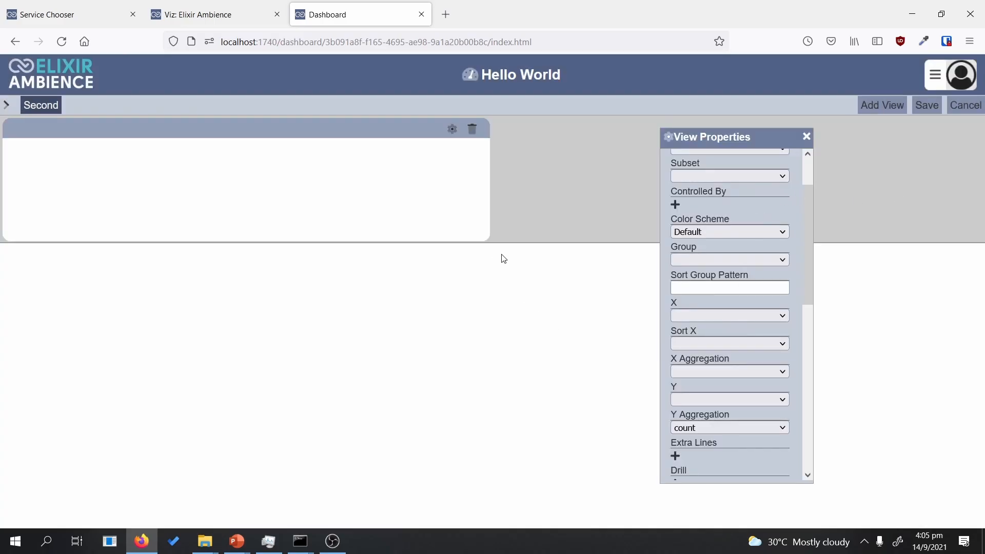
pyautogui.moveTo(487, 241); pyautogui.dragTo(446, 479)
pyautogui.scroll(2, 761, 287)
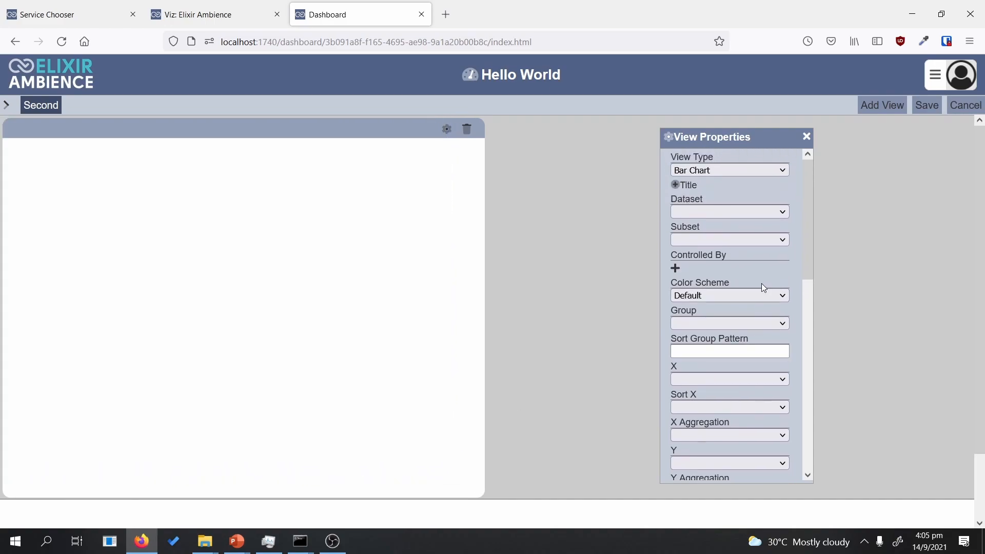
# Step: Make the view a Sunburst Chart using the HR-Employee-Attrition dataset
pyautogui.click(744, 171)
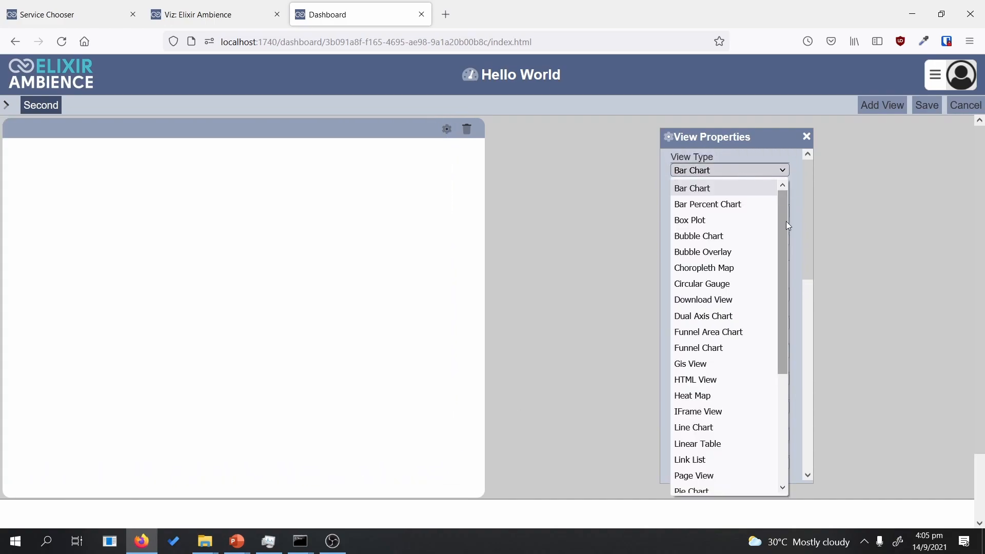
pyautogui.moveTo(788, 226); pyautogui.dragTo(770, 353)
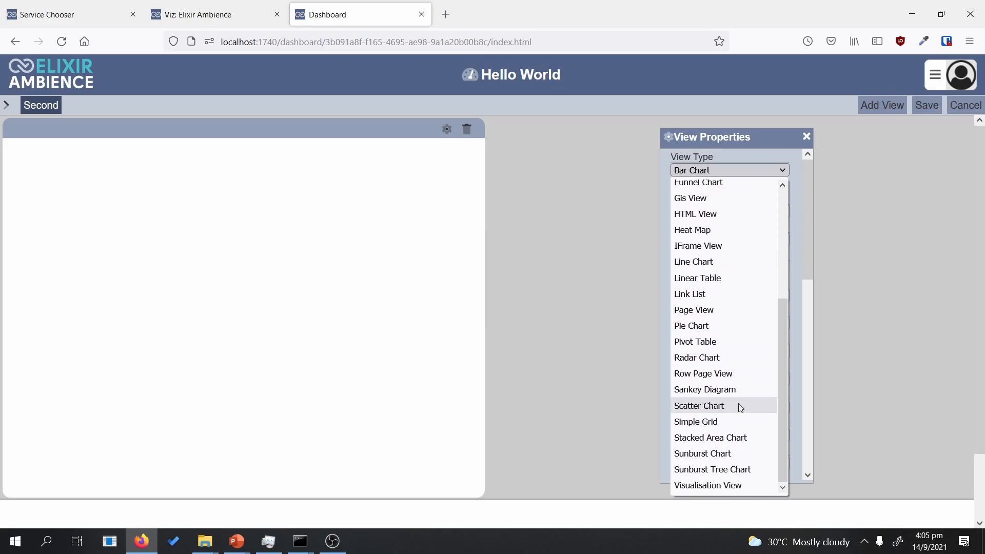
pyautogui.click(728, 455)
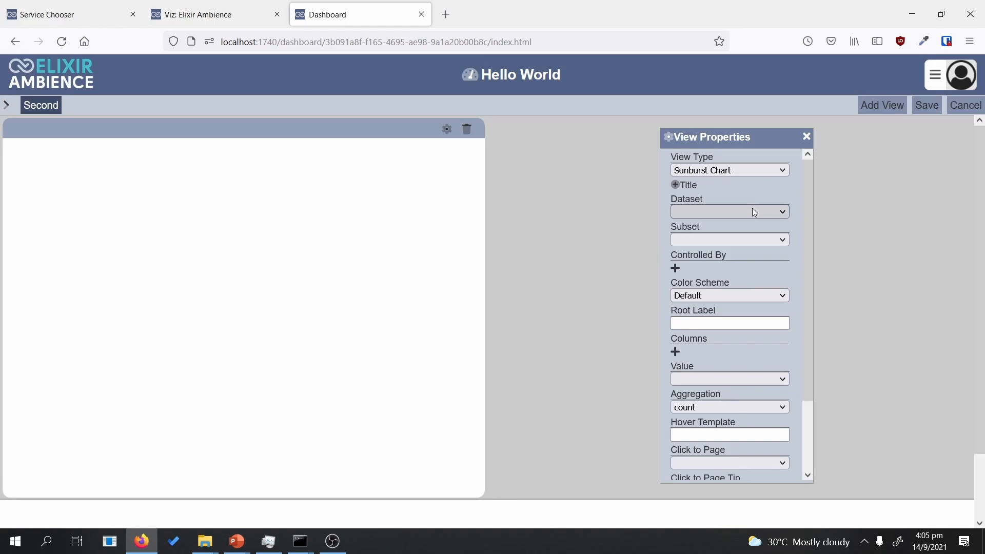
pyautogui.moveTo(808, 294); pyautogui.dragTo(784, 242)
pyautogui.click(758, 219)
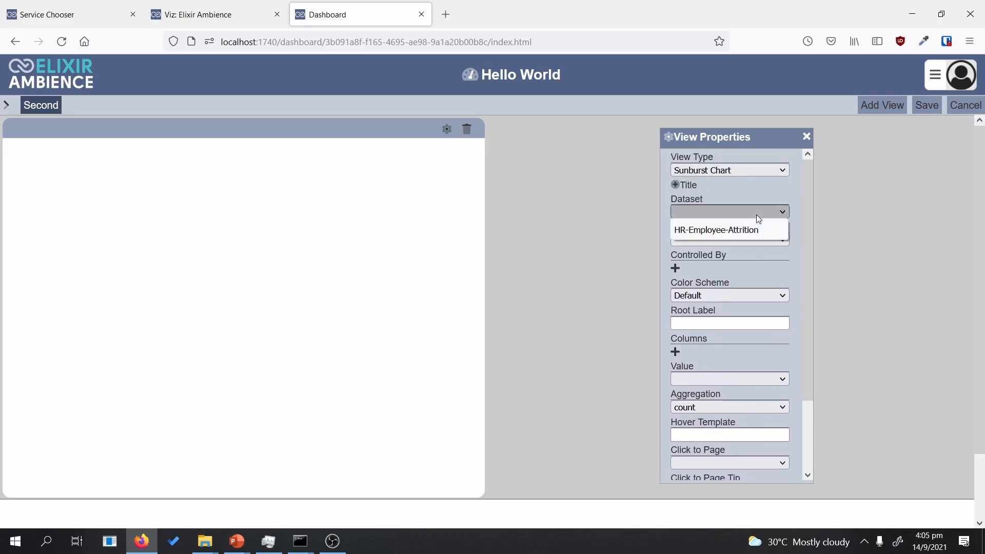
pyautogui.click(697, 230)
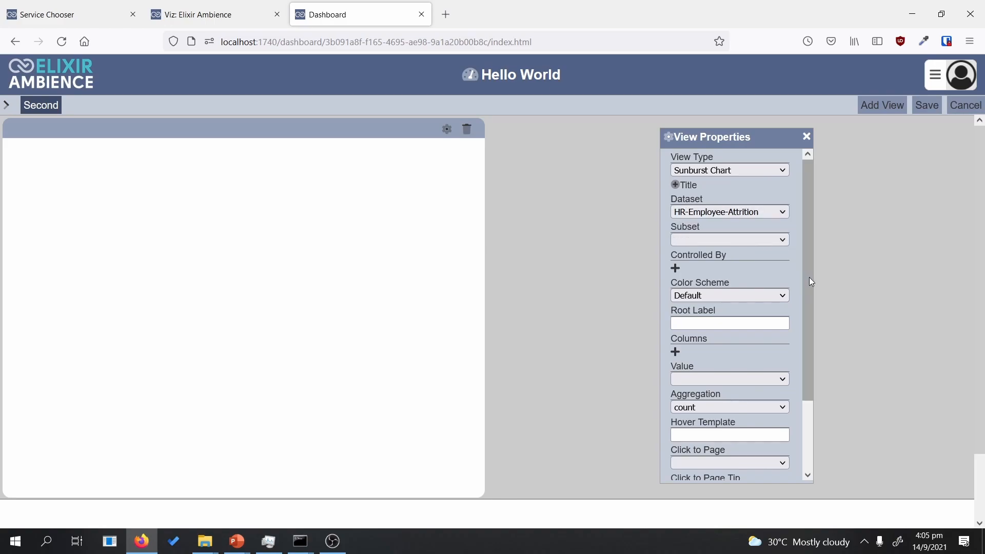
# Step: Use MonthlyIncome as the chart value with sum aggregation
pyautogui.moveTo(809, 276); pyautogui.dragTo(810, 291)
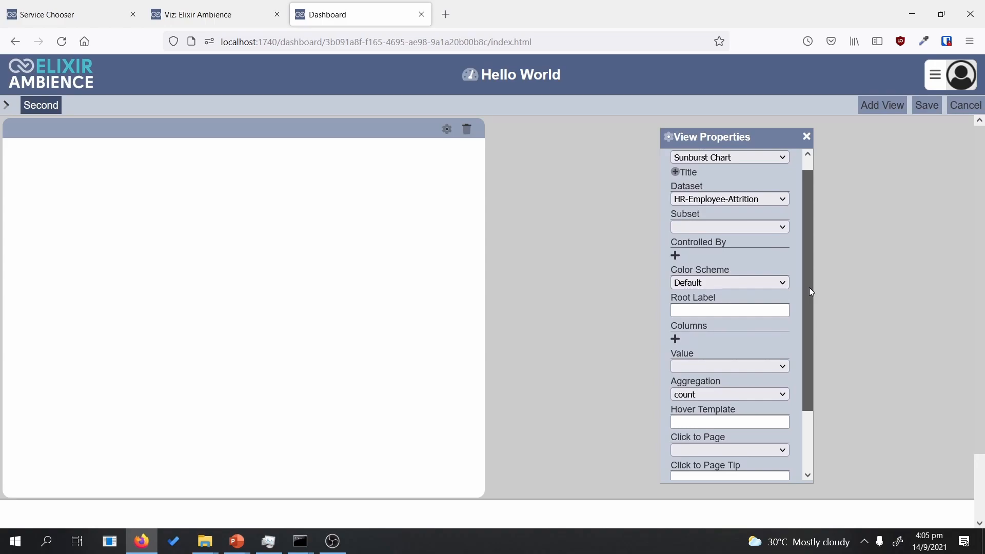
pyautogui.scroll(-1, 811, 292)
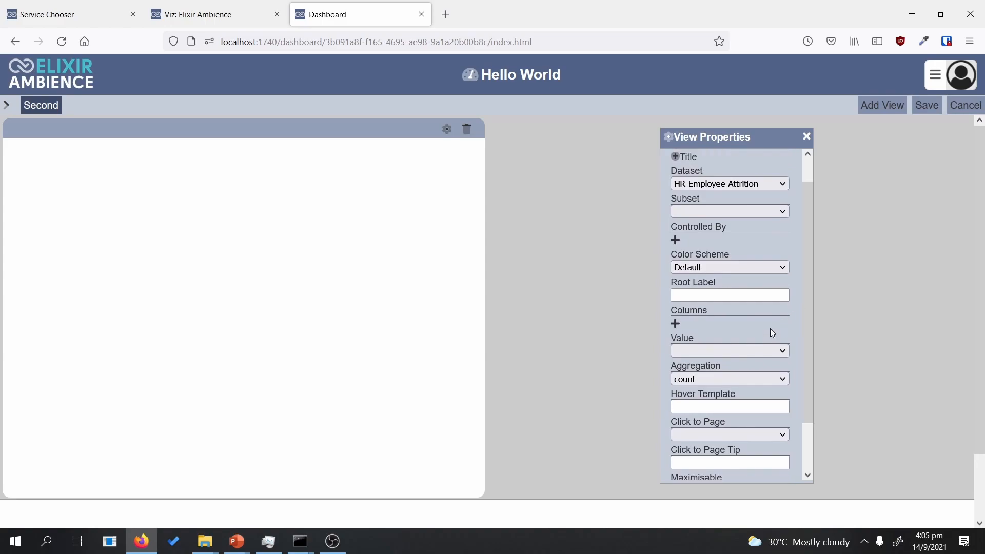
pyautogui.click(735, 352)
pyautogui.moveTo(785, 183); pyautogui.dragTo(779, 170)
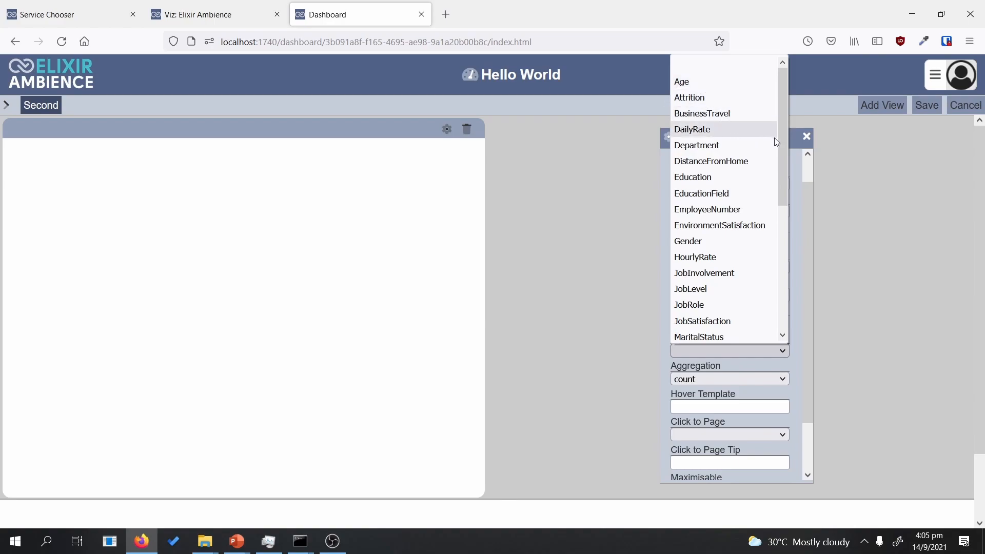
pyautogui.moveTo(785, 169); pyautogui.dragTo(788, 216)
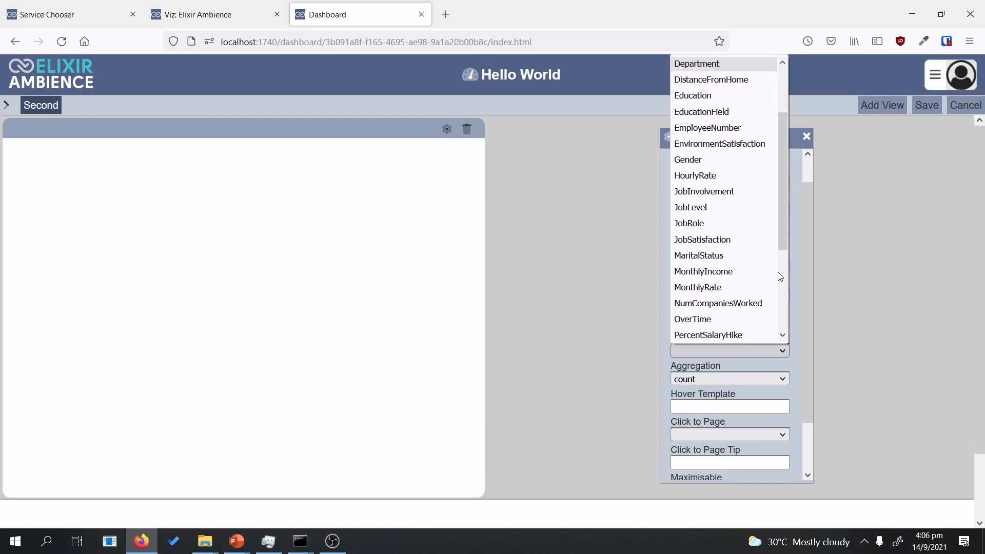
pyautogui.click(732, 277)
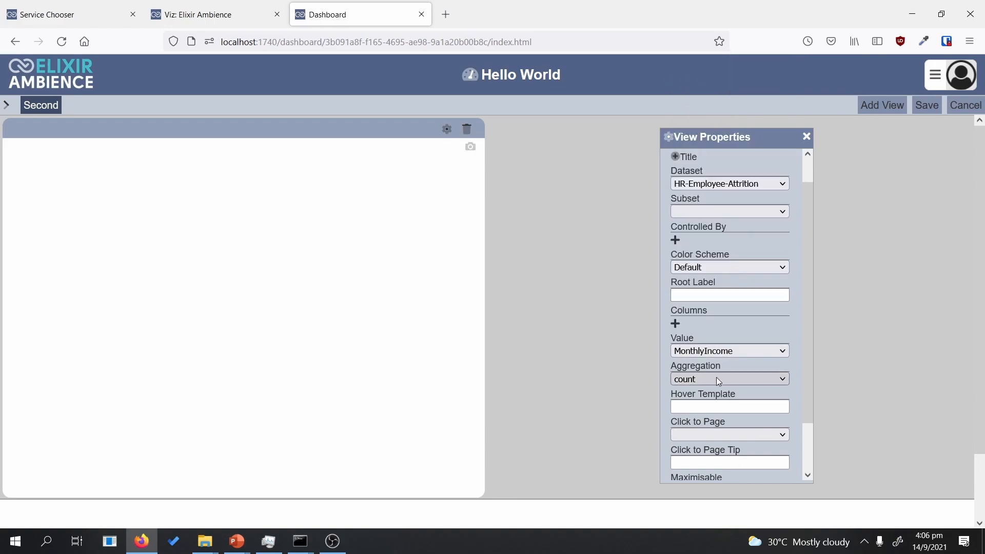
pyautogui.click(703, 378)
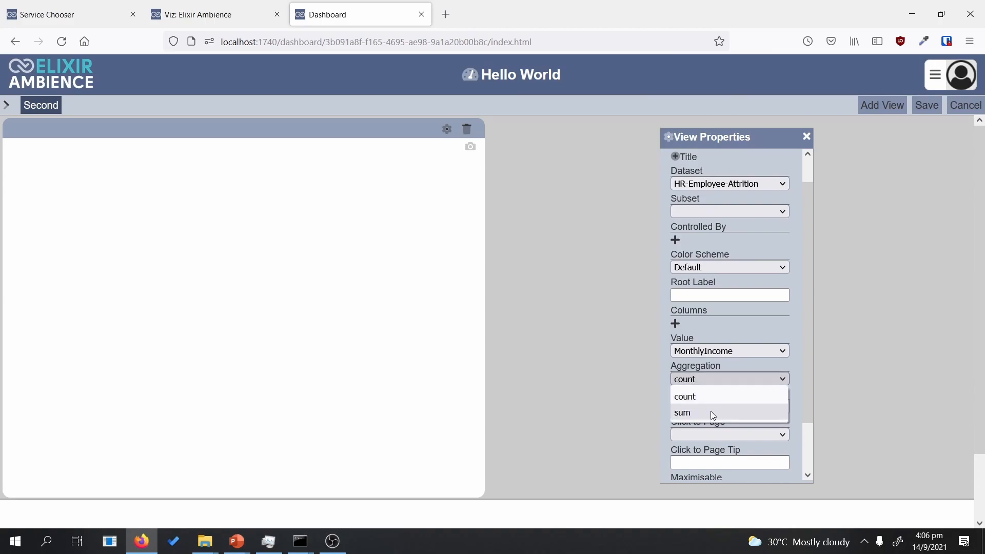
pyautogui.click(712, 414)
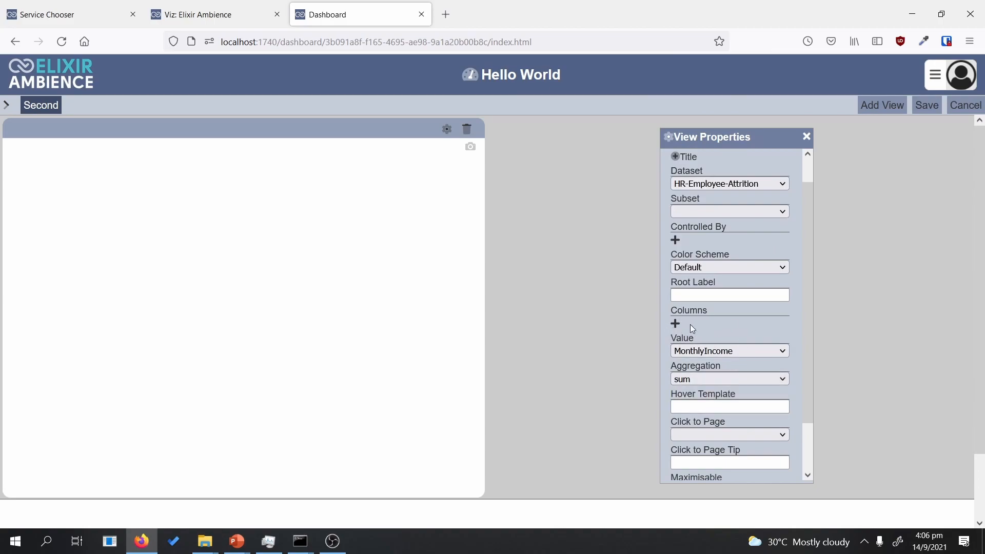
# Step: Add Gender as the first grouping ring of the sunburst
pyautogui.click(675, 324)
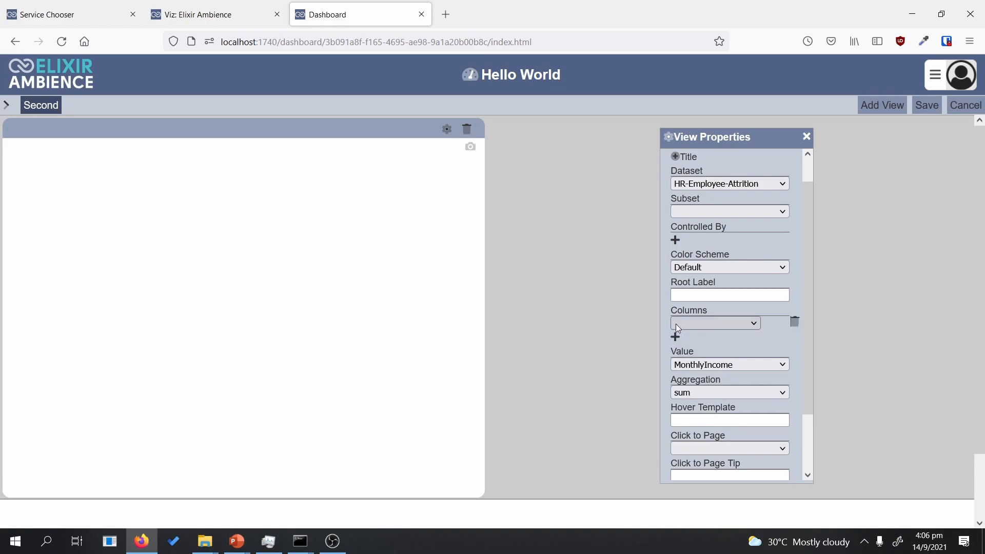
pyautogui.click(710, 322)
pyautogui.moveTo(781, 130); pyautogui.dragTo(780, 146)
pyautogui.click(707, 208)
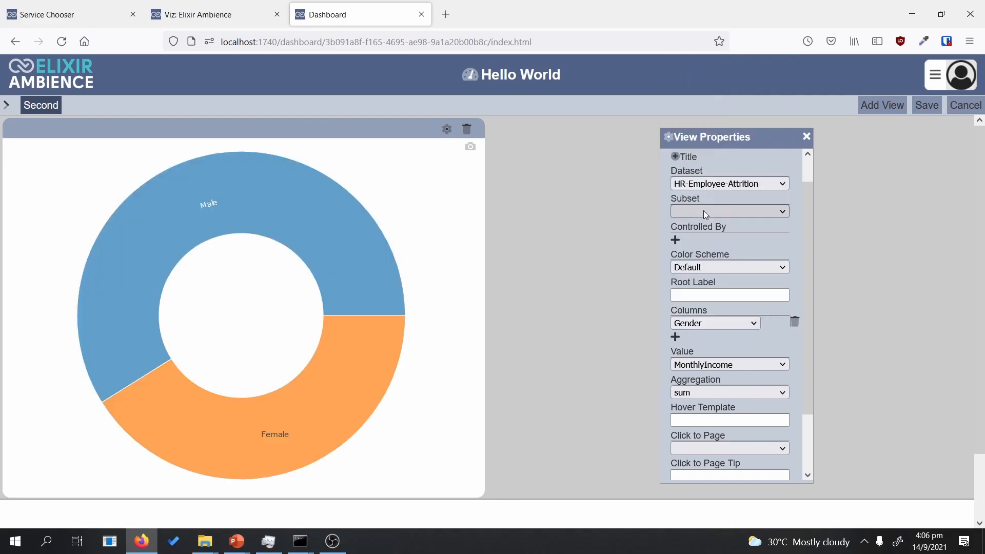
# Step: Add Department, MaritalStatus and BusinessTravel as the second, third and outer rings
pyautogui.moveTo(392, 268)
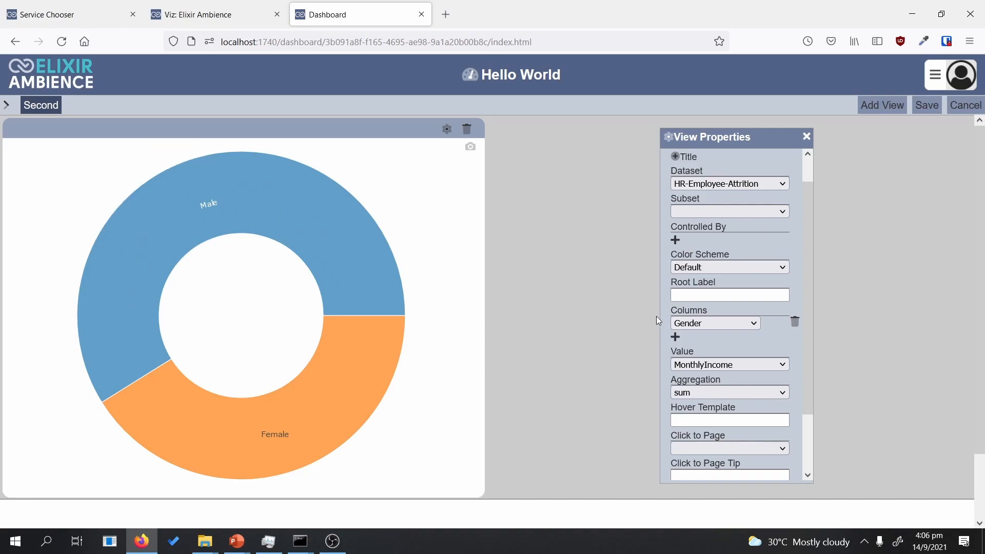
pyautogui.moveTo(159, 236)
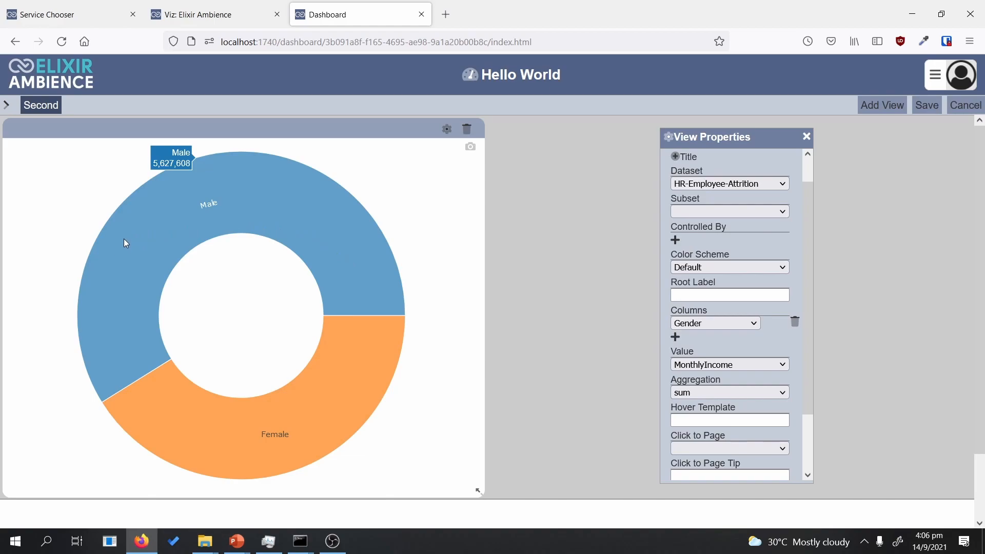
pyautogui.moveTo(162, 401)
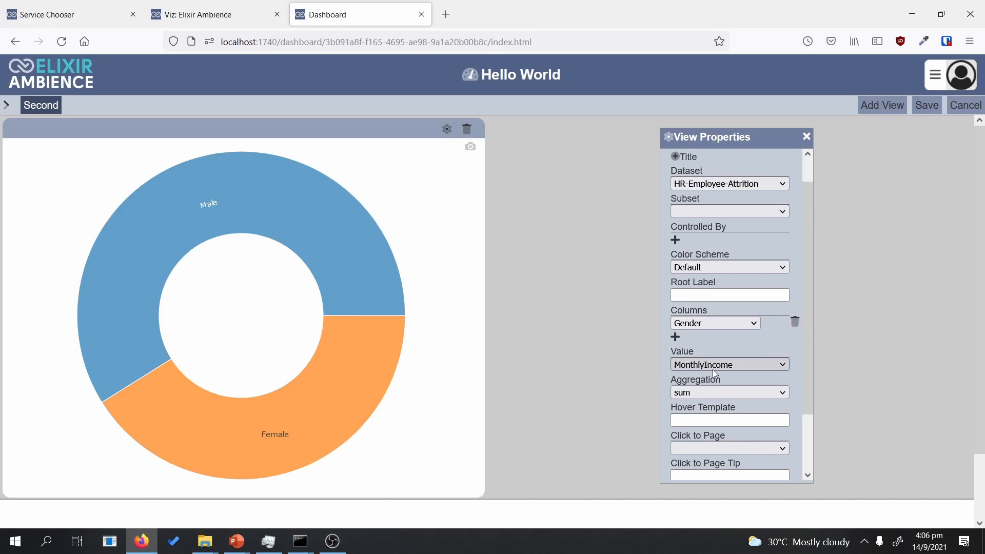
pyautogui.click(675, 339)
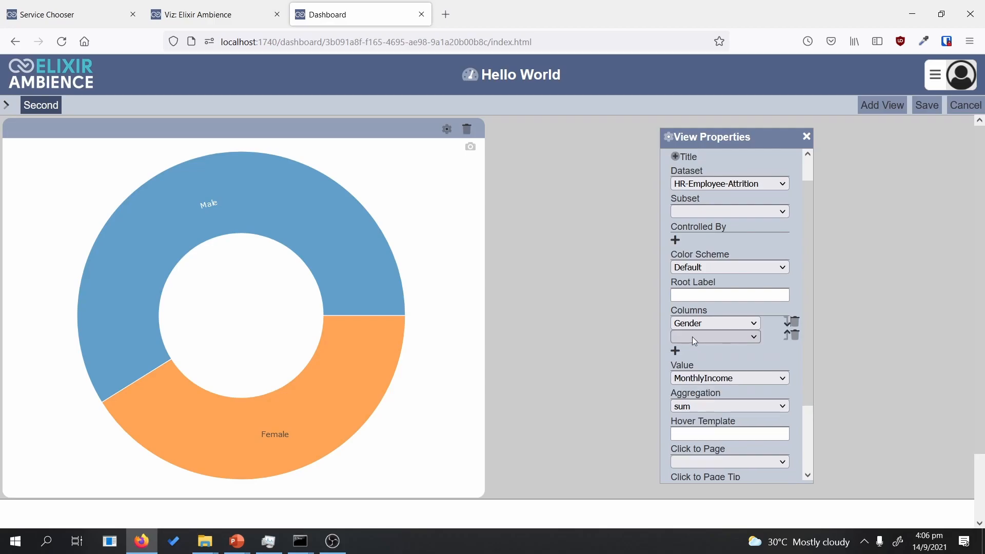
pyautogui.click(693, 337)
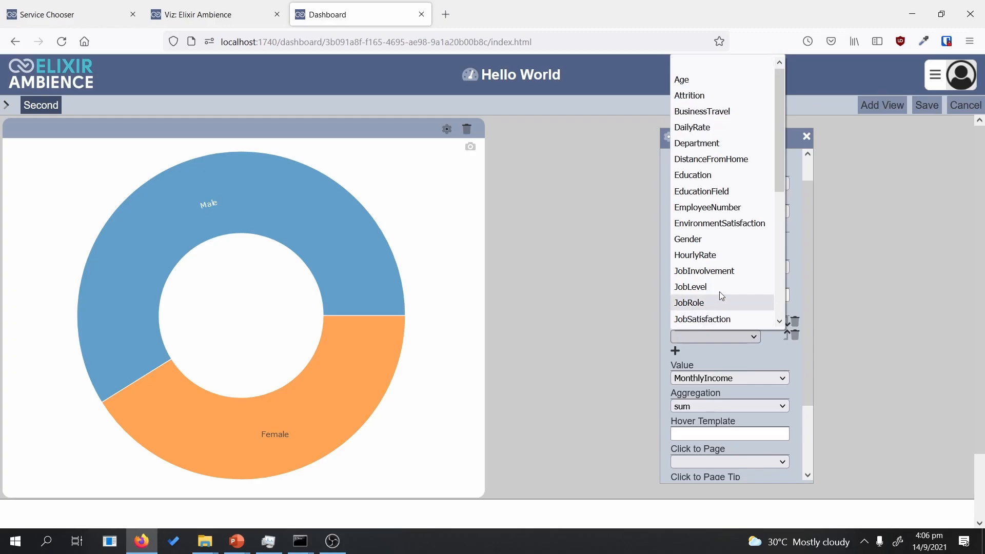
pyautogui.click(736, 145)
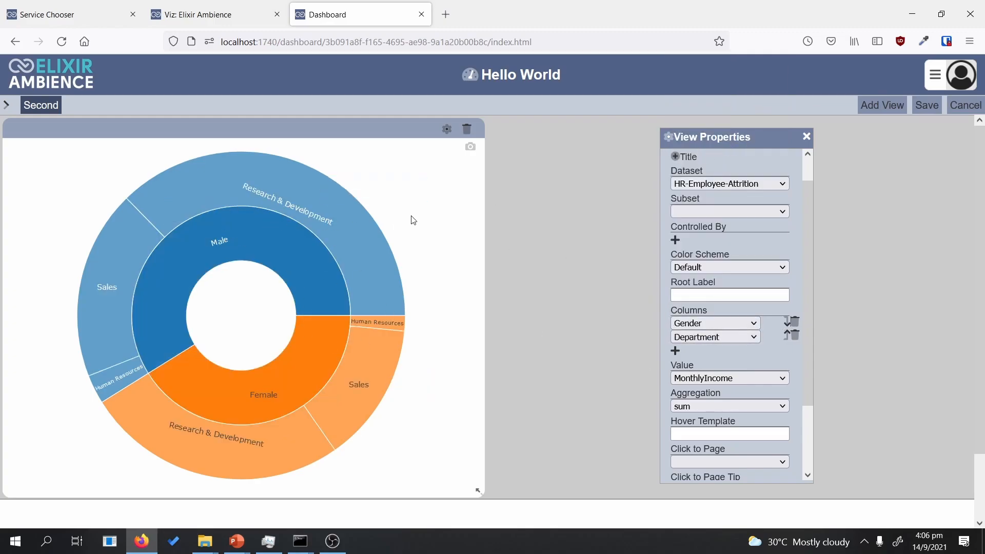
pyautogui.click(676, 352)
pyautogui.click(690, 350)
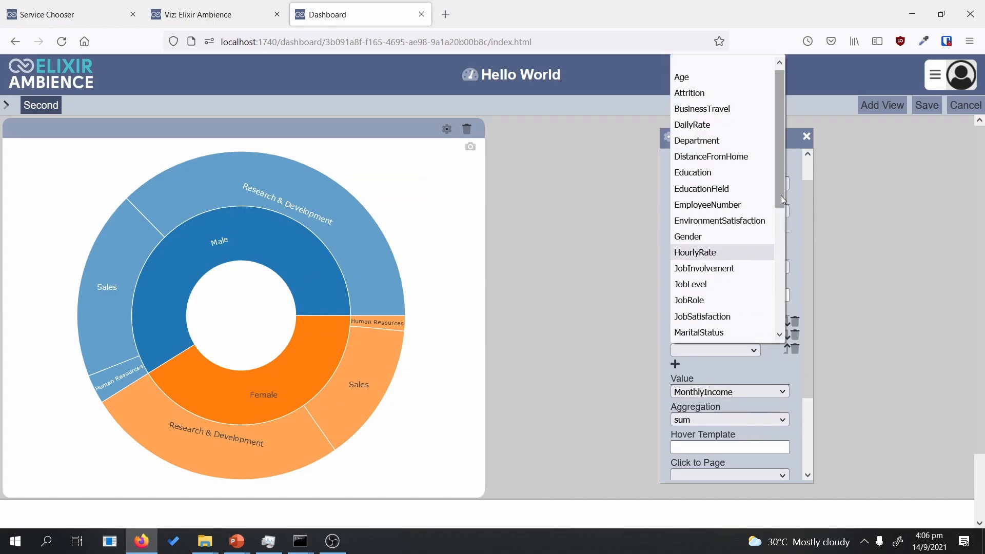
pyautogui.moveTo(780, 186); pyautogui.dragTo(781, 212)
pyautogui.click(725, 282)
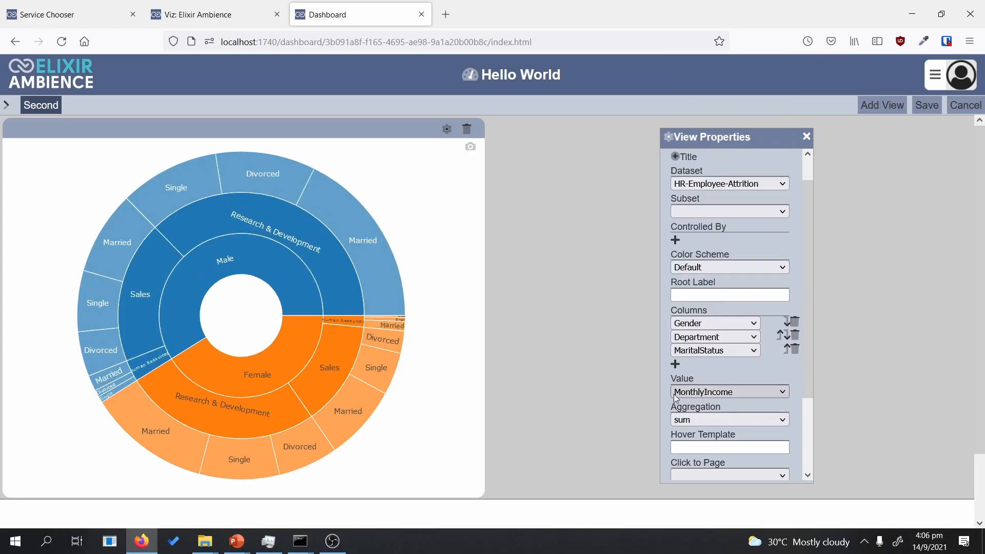
pyautogui.click(675, 364)
pyautogui.click(717, 365)
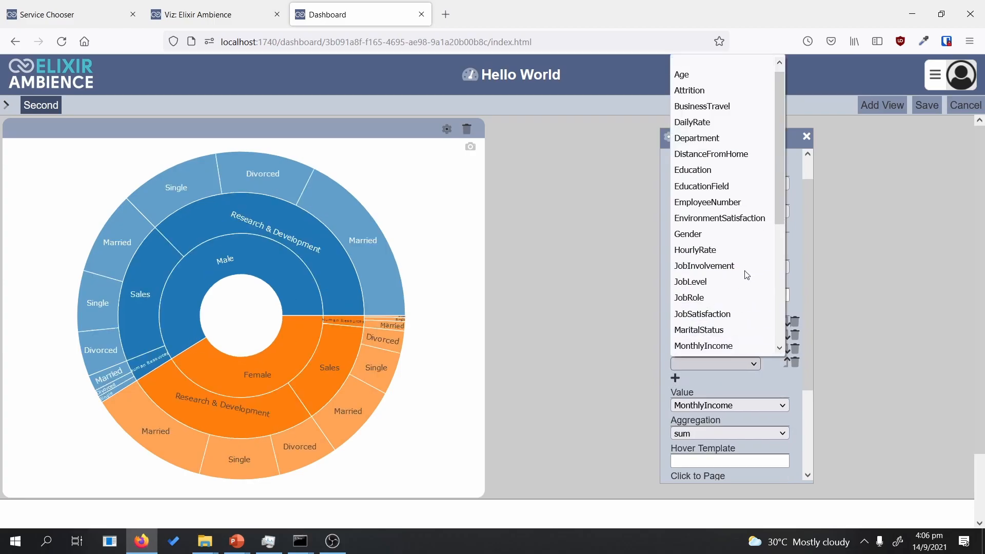
pyautogui.moveTo(777, 201); pyautogui.dragTo(779, 205)
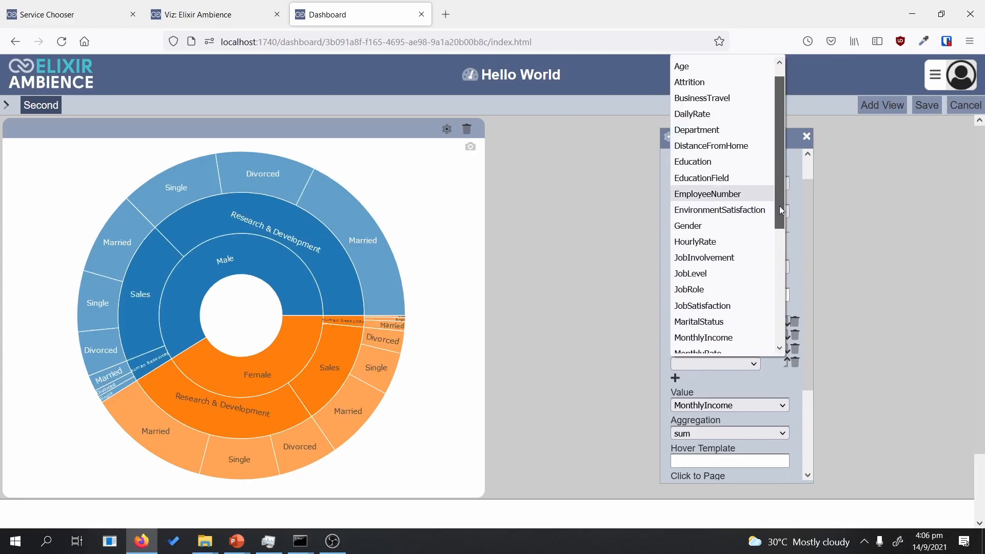
pyautogui.click(720, 102)
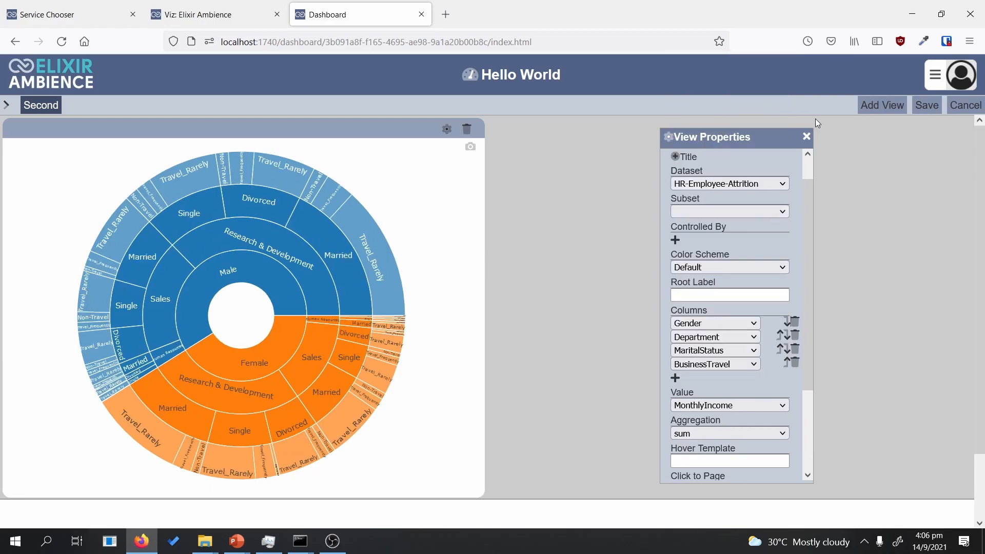
# Step: Save the dashboard, read slice values, then drill into the Female Human Resources slice
pyautogui.click(917, 107)
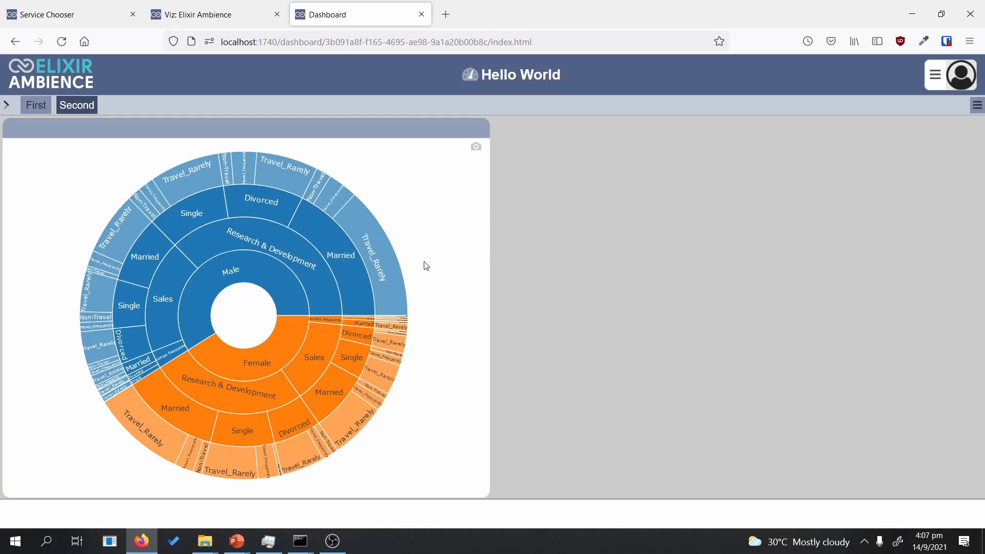
pyautogui.moveTo(332, 327)
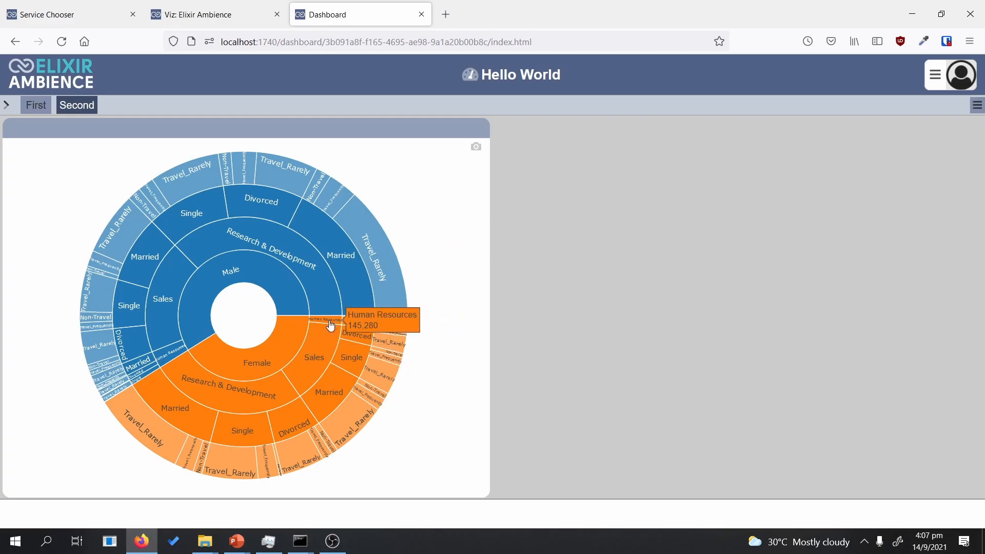
pyautogui.moveTo(268, 347)
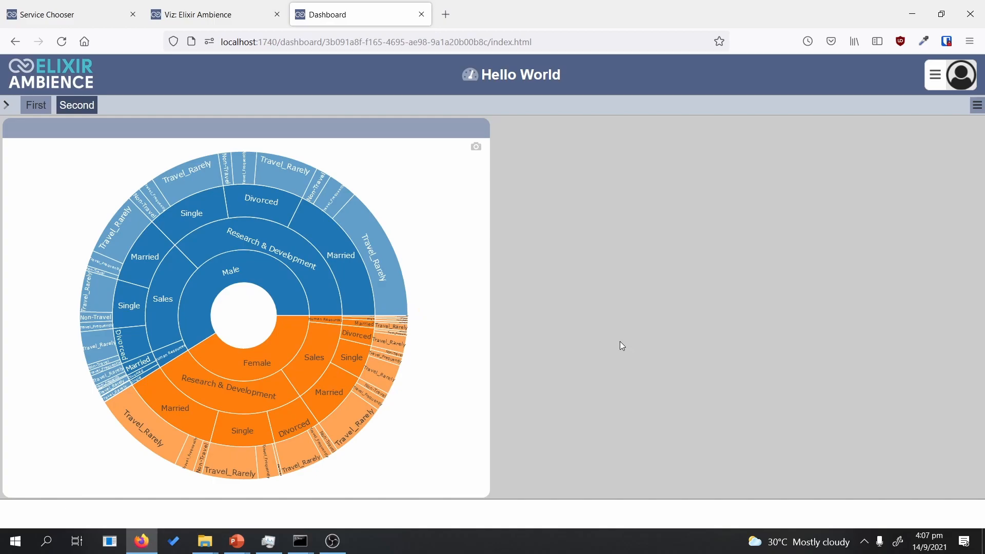
pyautogui.moveTo(370, 329)
pyautogui.moveTo(390, 357)
pyautogui.click(332, 324)
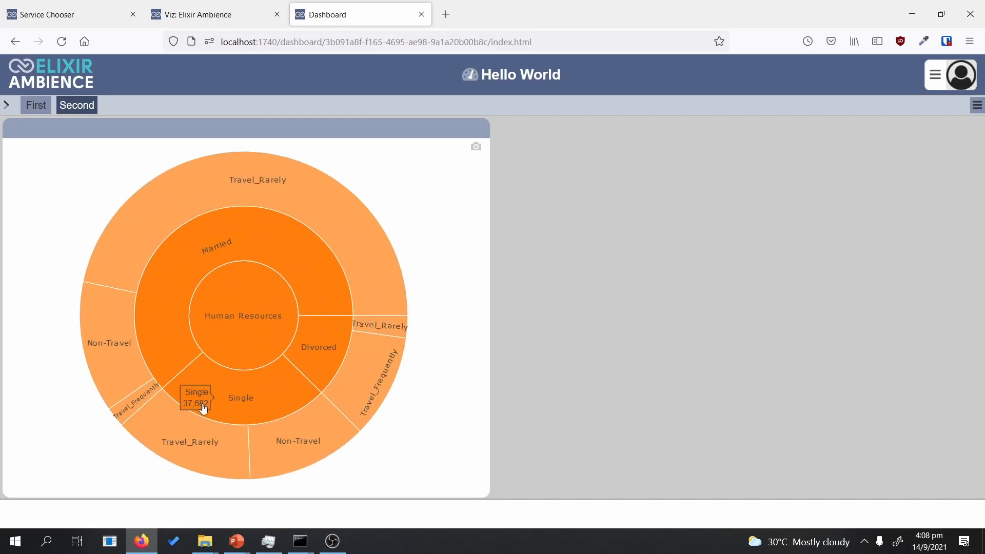
# Step: Read the Female Human Resources values, then zoom back out to the full chart
pyautogui.moveTo(350, 382)
pyautogui.moveTo(253, 249)
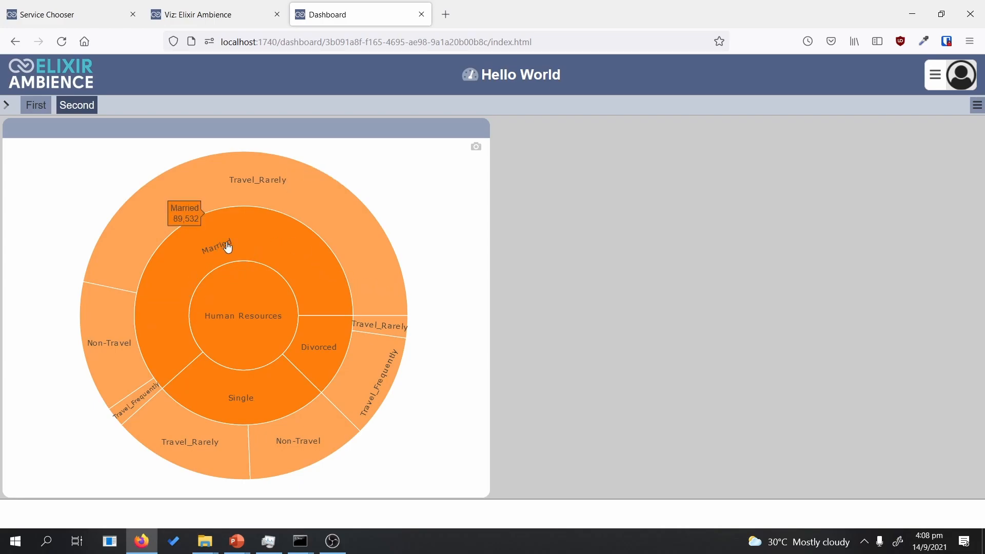
pyautogui.moveTo(295, 177)
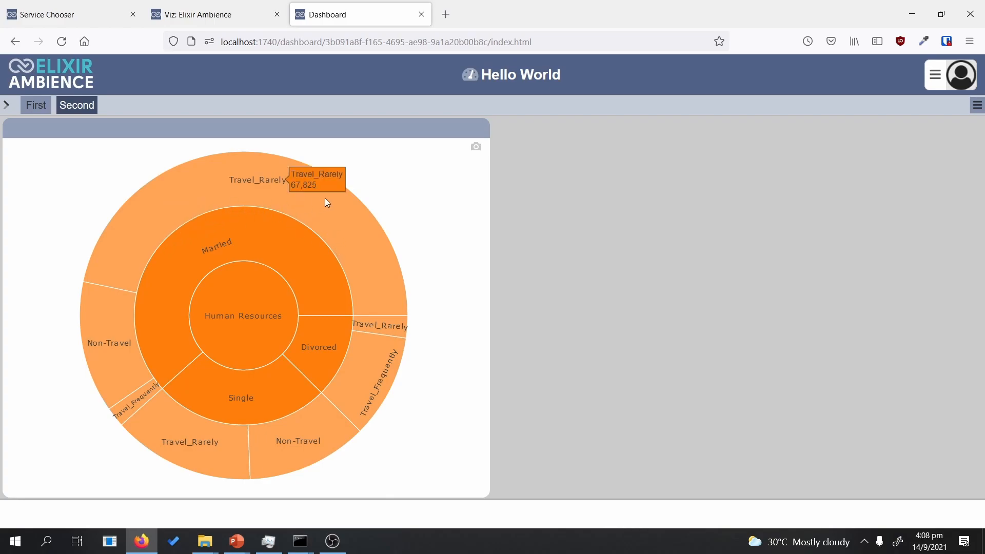
pyautogui.moveTo(257, 431)
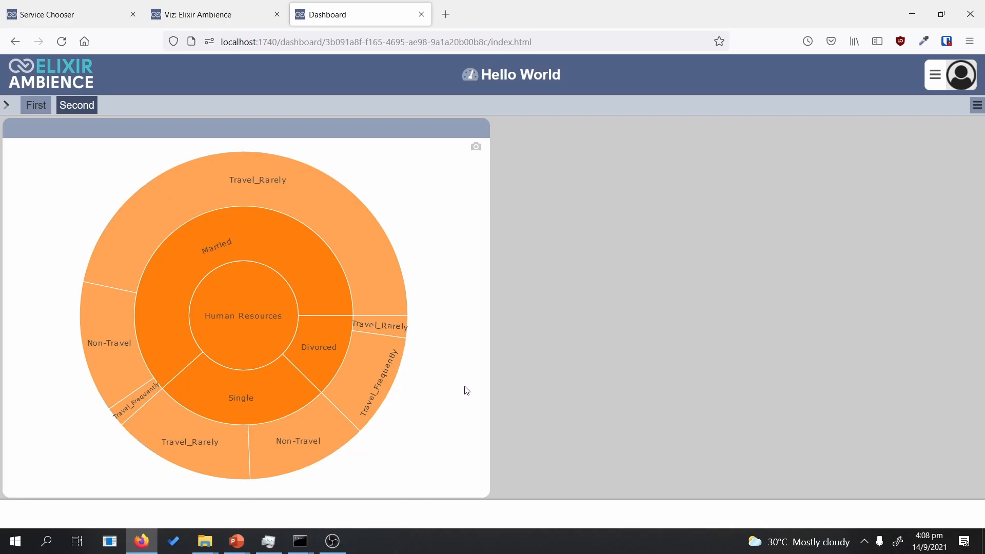
pyautogui.moveTo(377, 415)
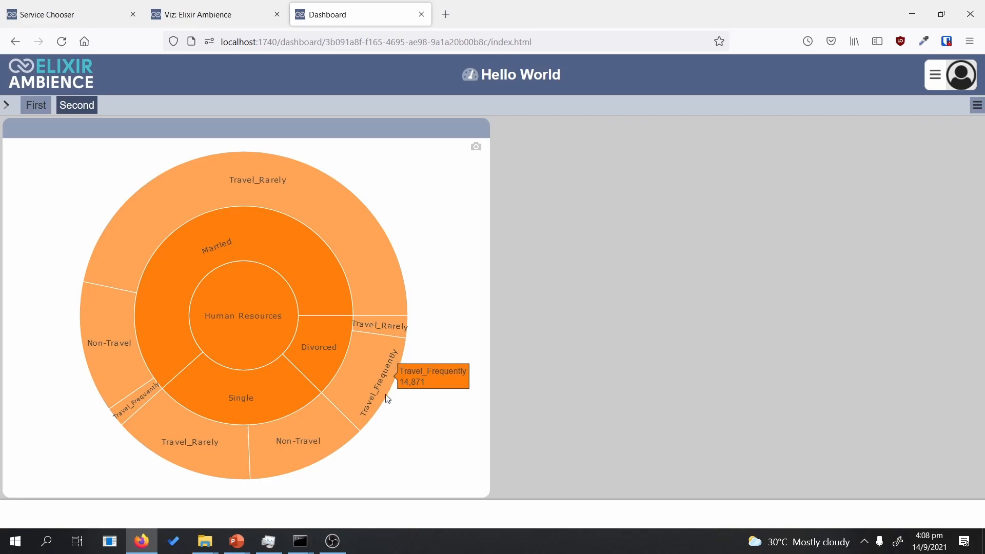
pyautogui.moveTo(302, 451)
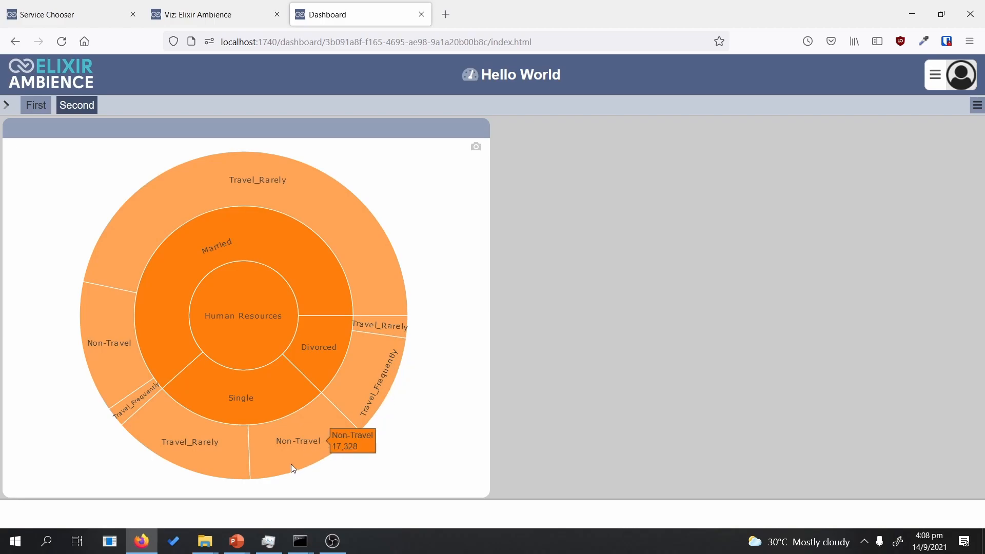
pyautogui.click(266, 320)
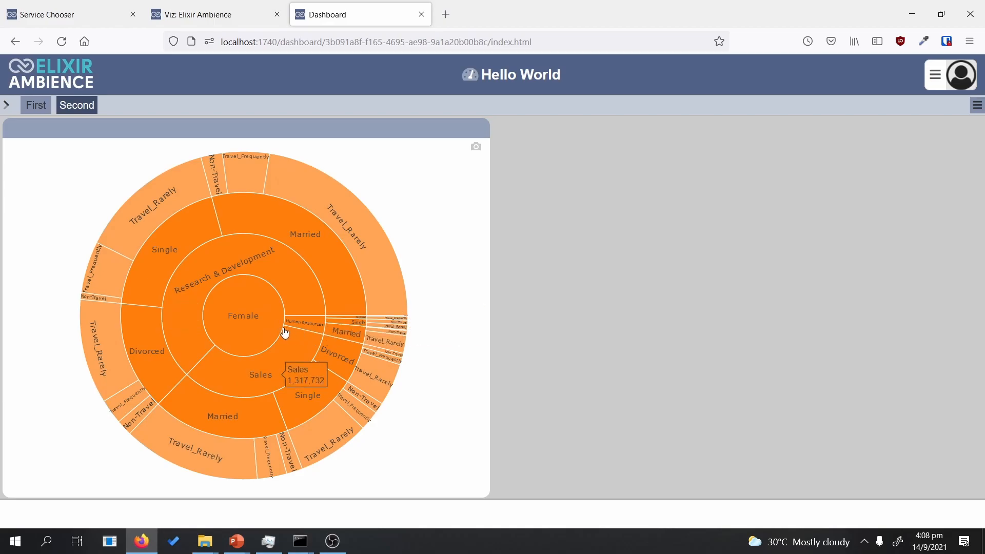
pyautogui.click(244, 320)
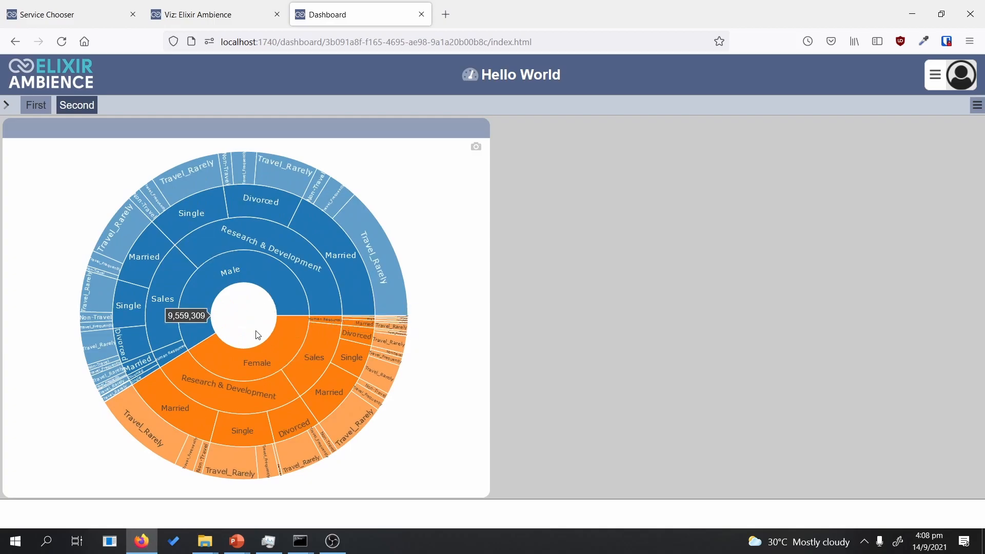
# Step: Drill into Female > Research & Development > Married, then return to the full chart
pyautogui.click(254, 359)
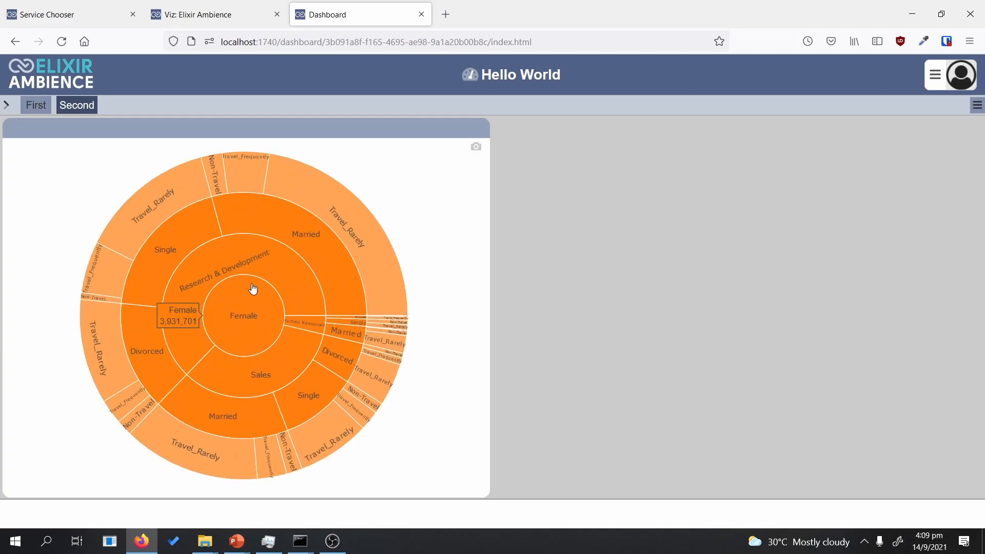
pyautogui.click(256, 271)
pyautogui.click(262, 245)
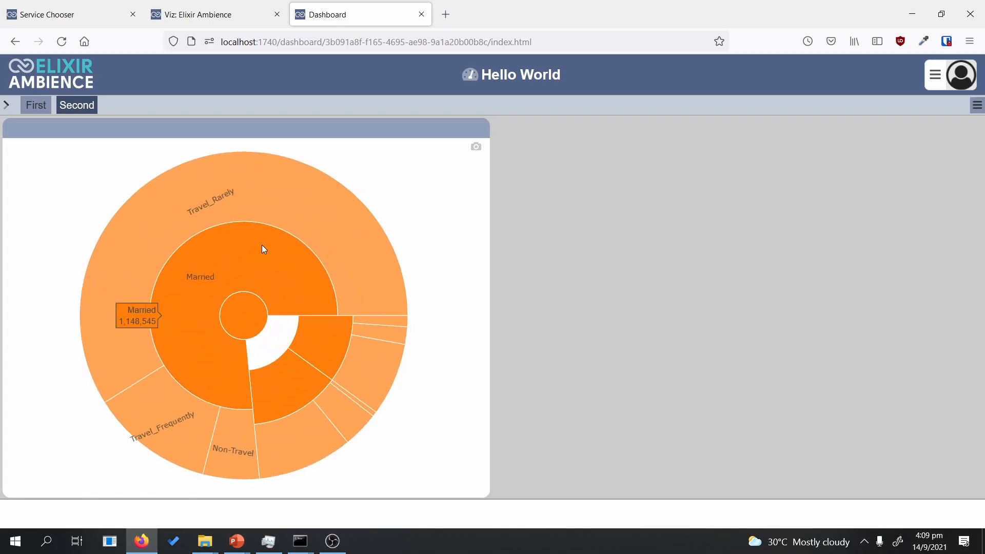
pyautogui.click(251, 314)
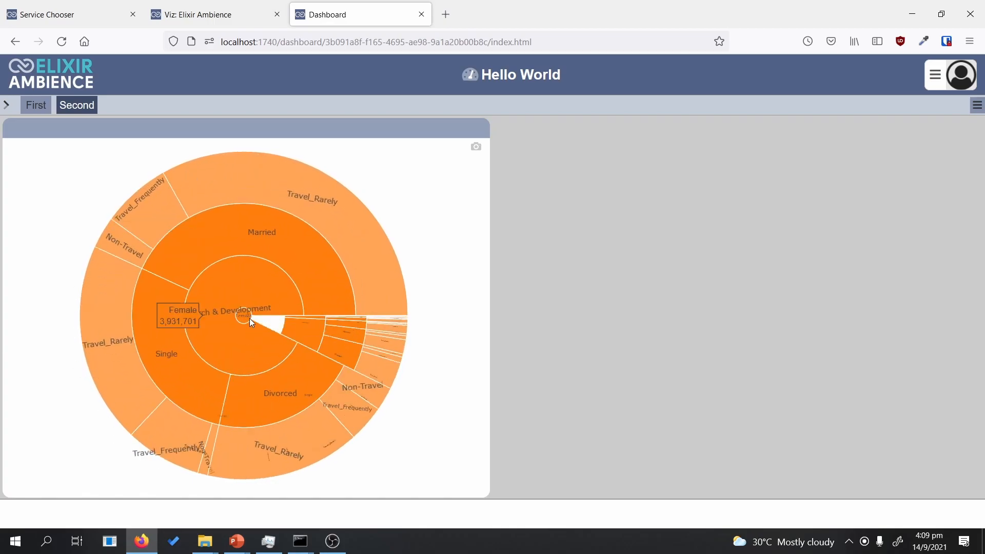
pyautogui.click(250, 318)
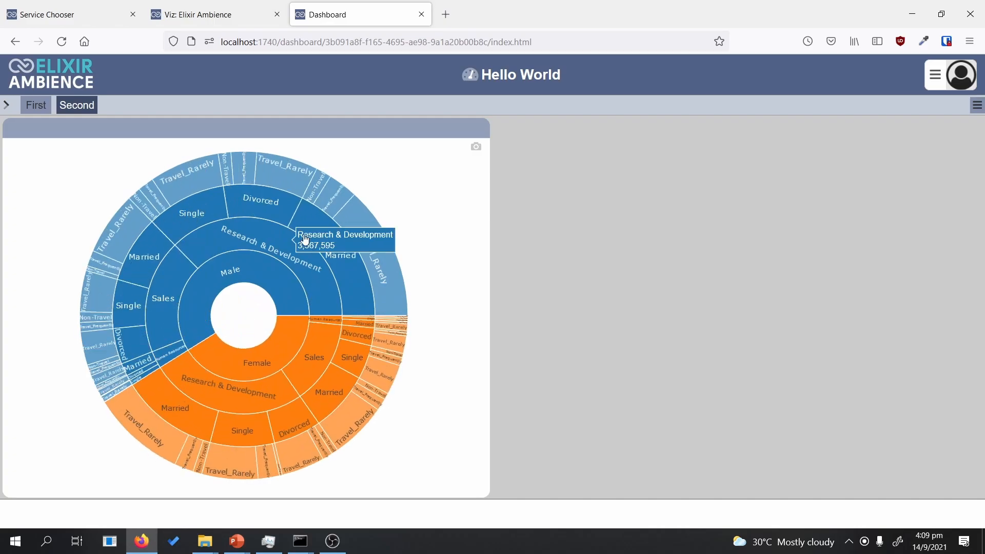
# Step: Drill into Divorced under Research & Development, then step back out to the Male branch
pyautogui.click(262, 190)
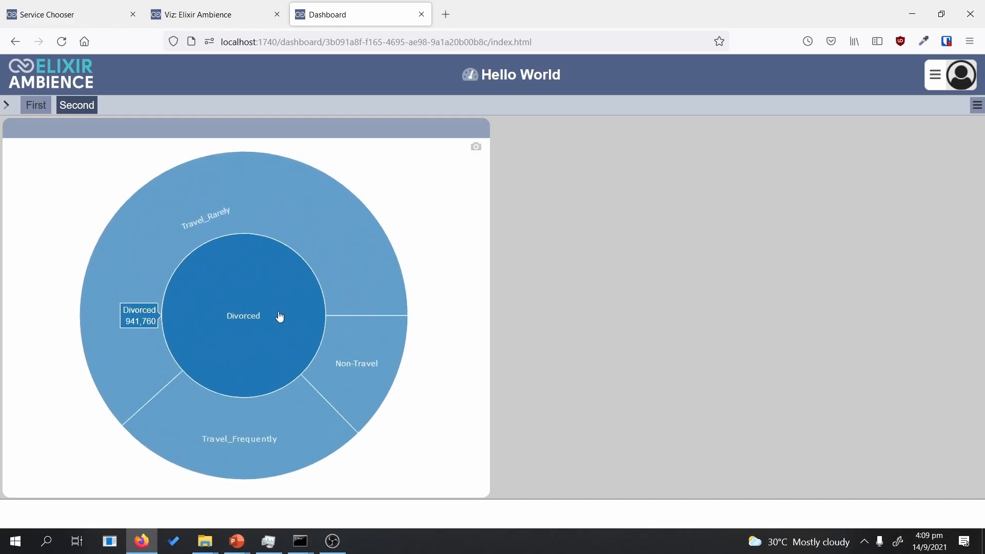
pyautogui.click(252, 328)
pyautogui.click(252, 328)
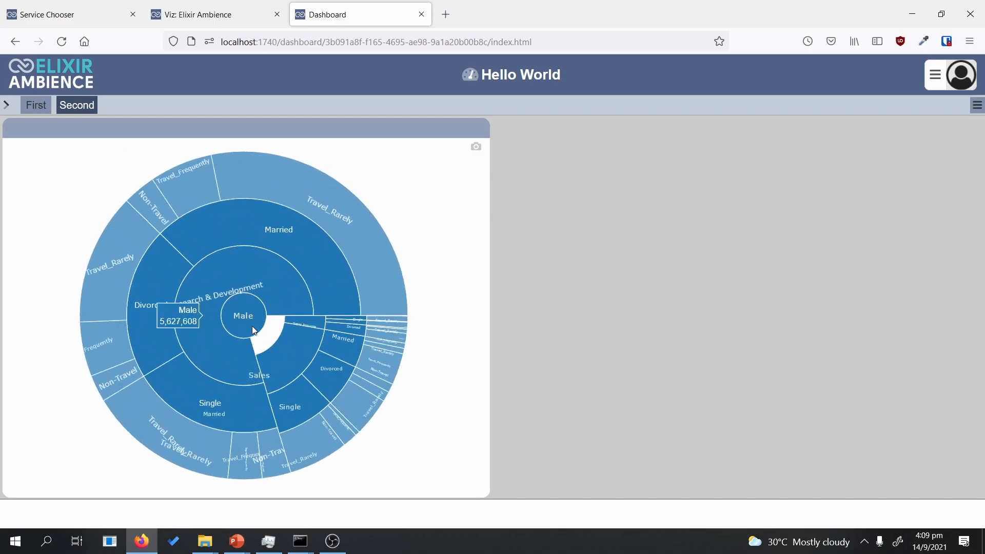